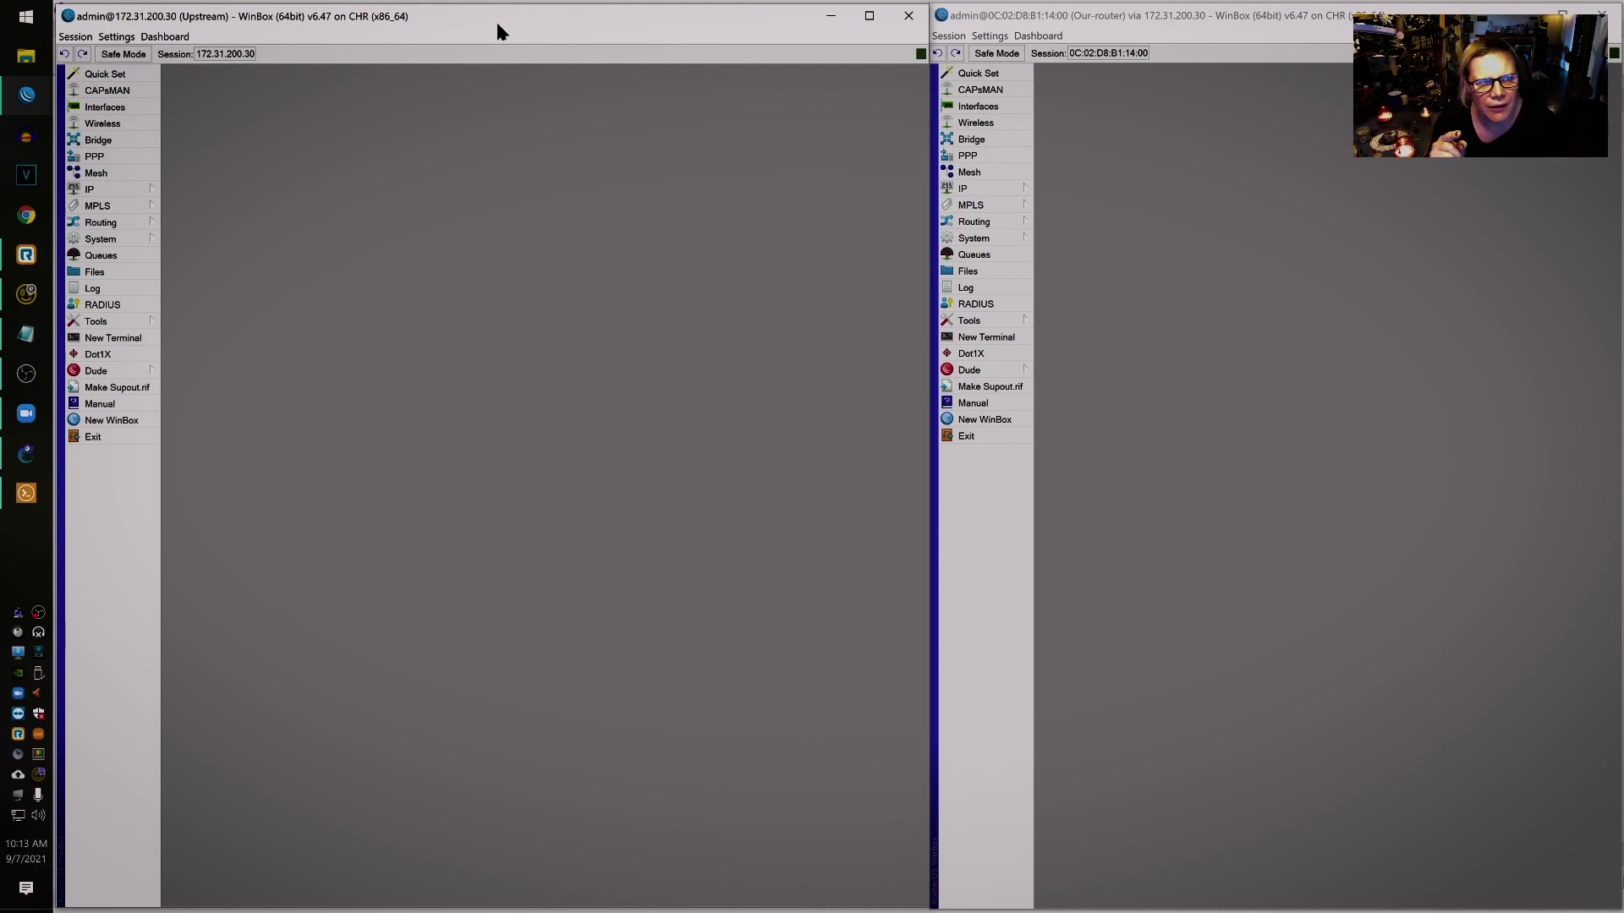
# - Fit the Upstream and Our-router windows side by side and open the Upstream router's route filters
pyautogui.moveTo(928, 237); pyautogui.dragTo(876, 238)
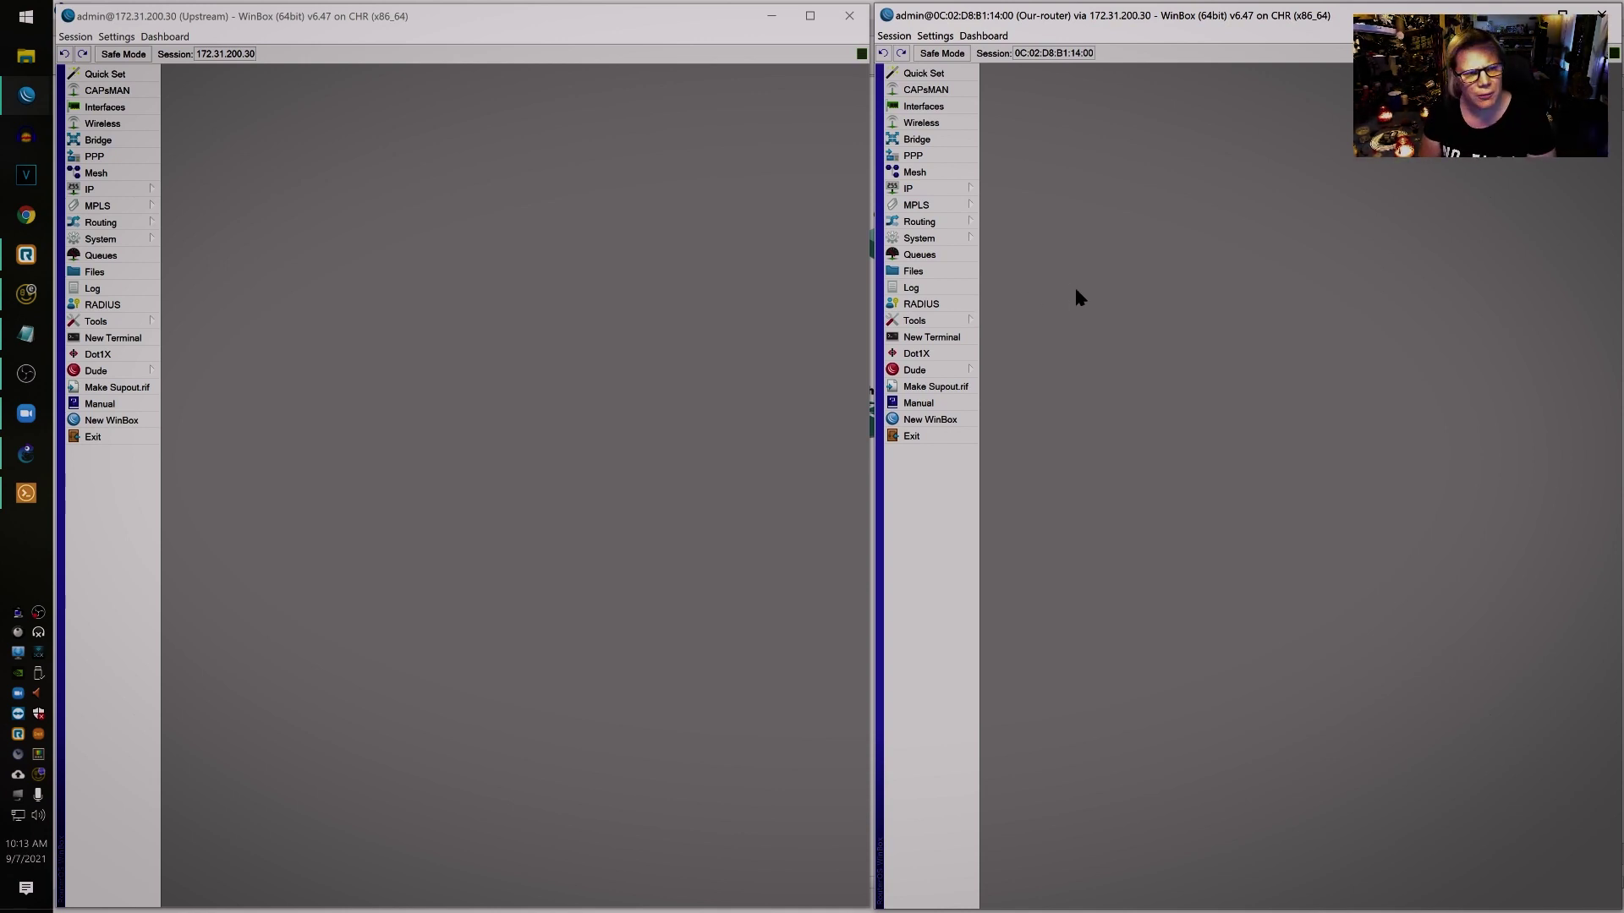
pyautogui.click(527, 218)
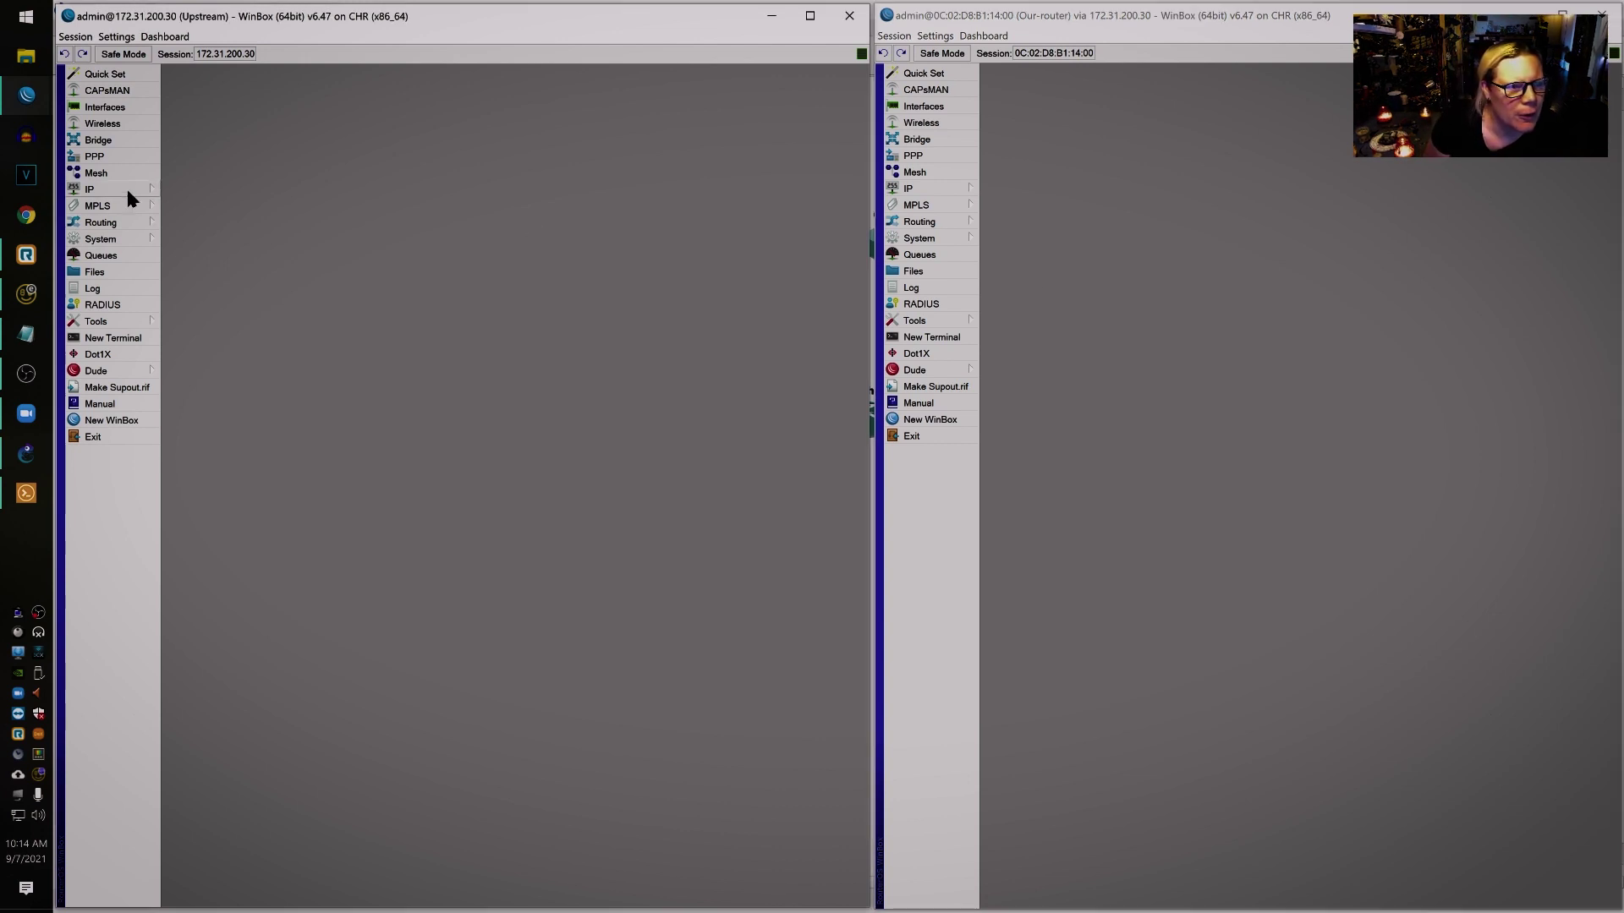
pyautogui.click(115, 225)
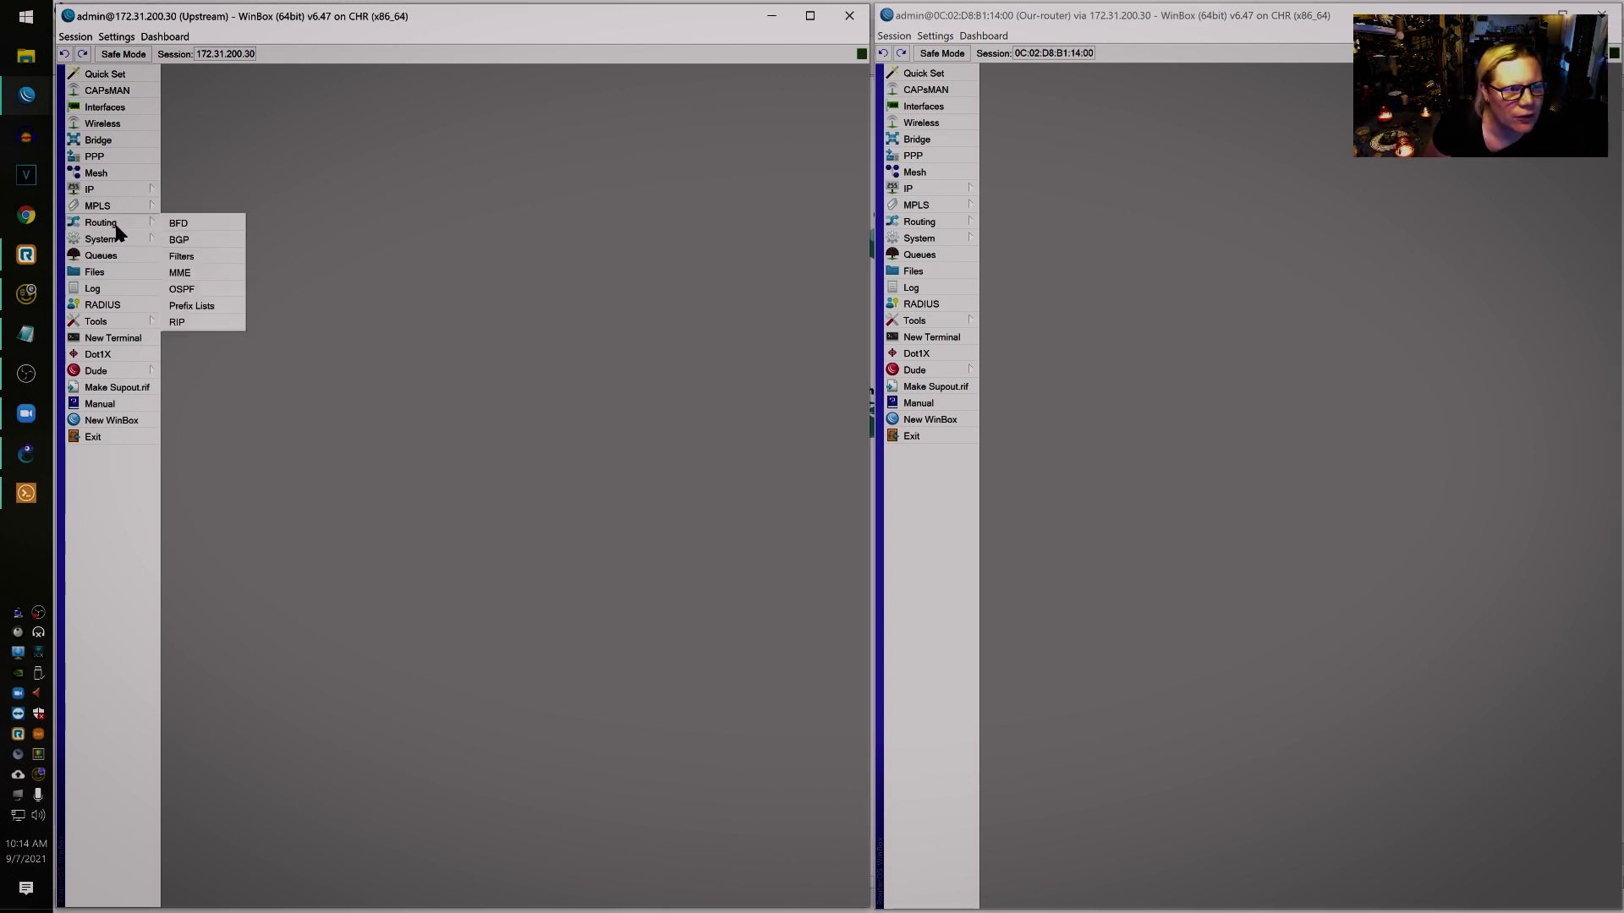
pyautogui.click(200, 254)
pyautogui.moveTo(548, 355); pyautogui.dragTo(297, 106)
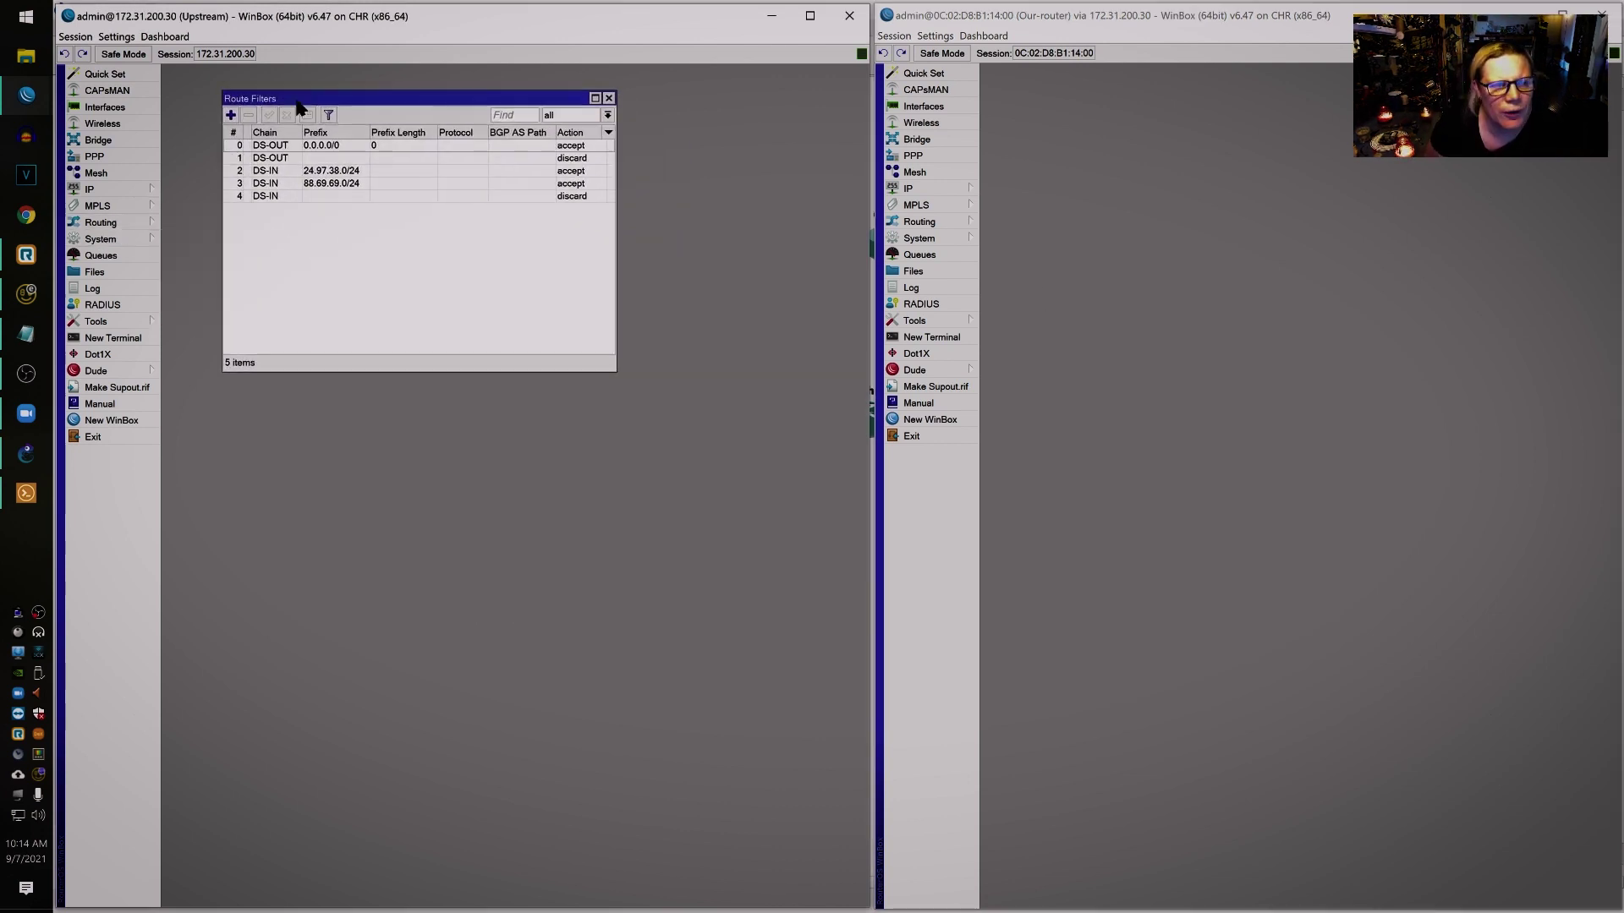
# - Examine the Upstream router's DS-IN prefix rules and its DS-OUT accept and discard rules
pyautogui.click(450, 171)
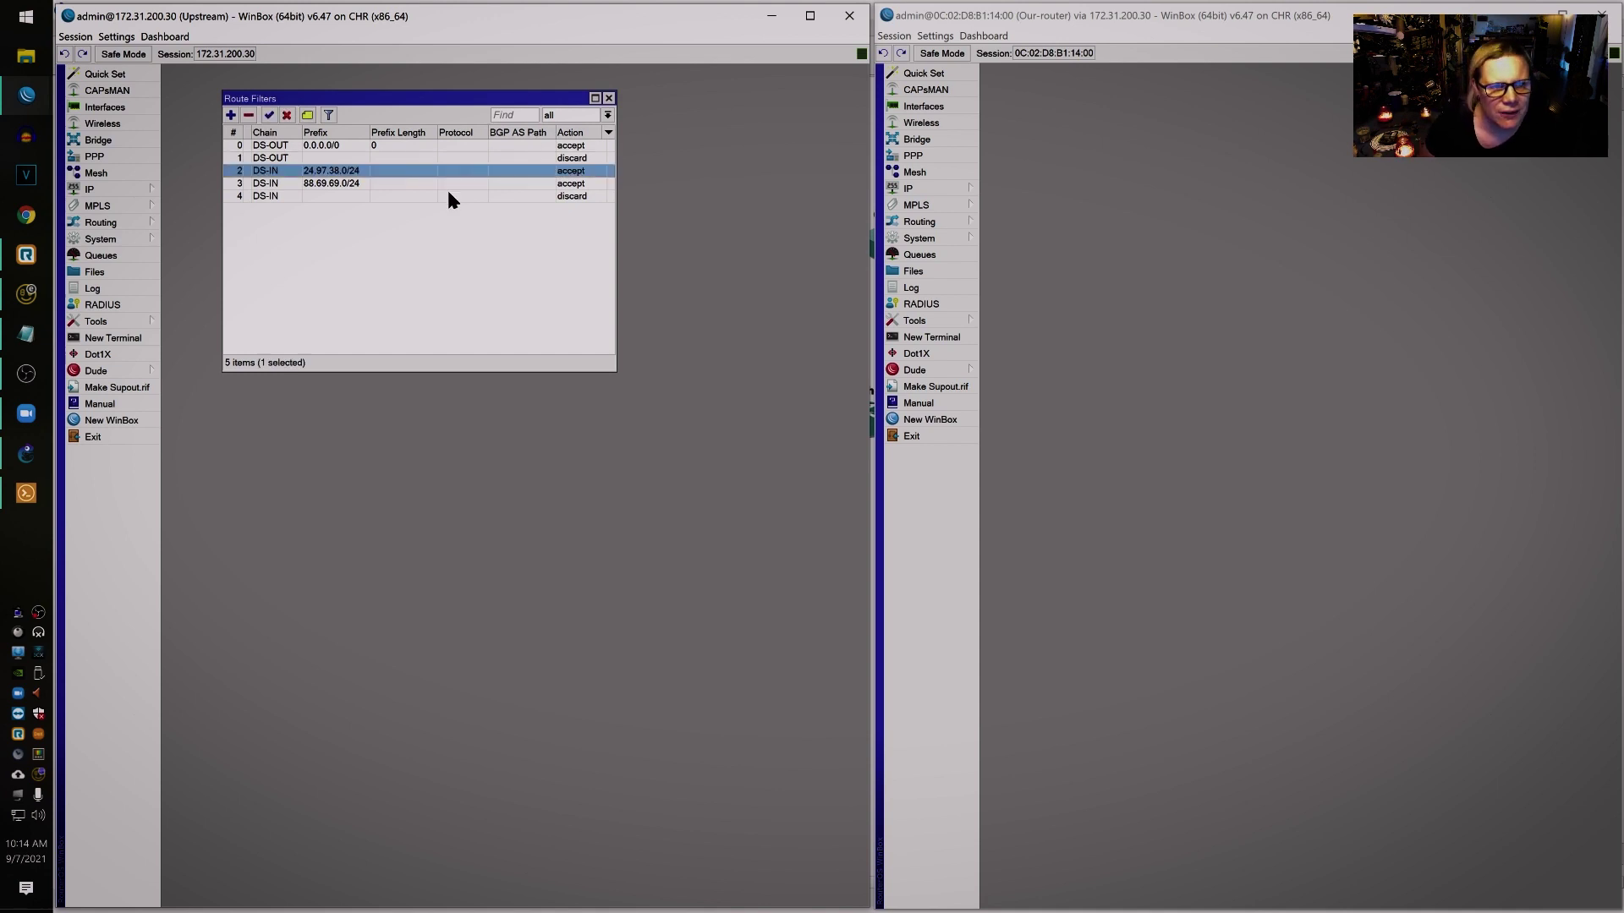
pyautogui.click(449, 183)
pyautogui.click(497, 145)
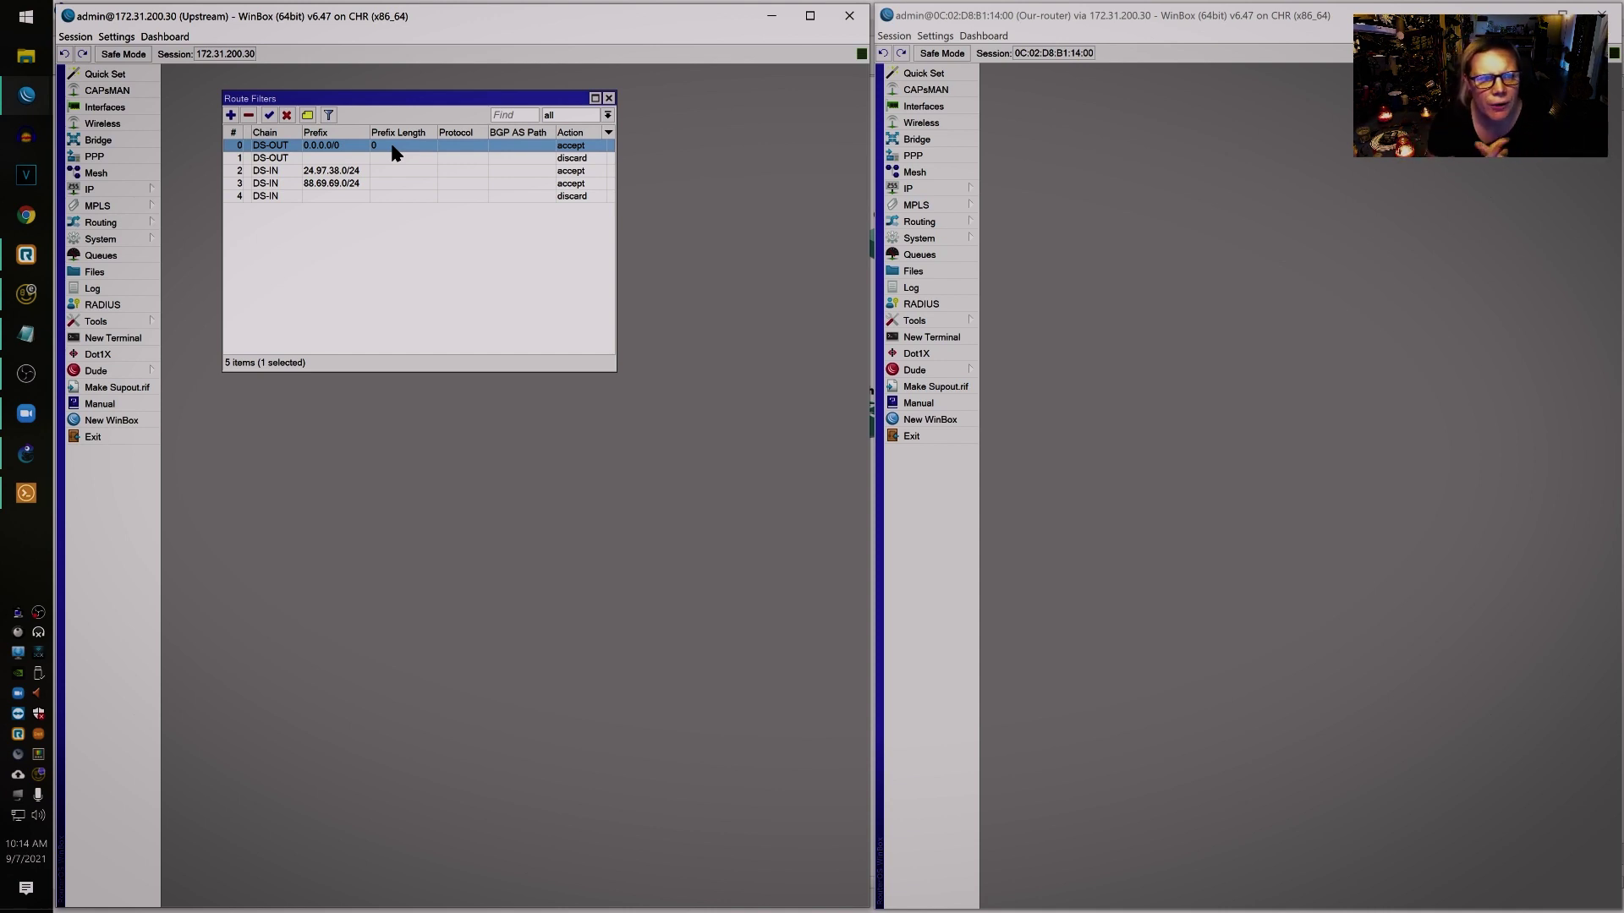
pyautogui.click(373, 159)
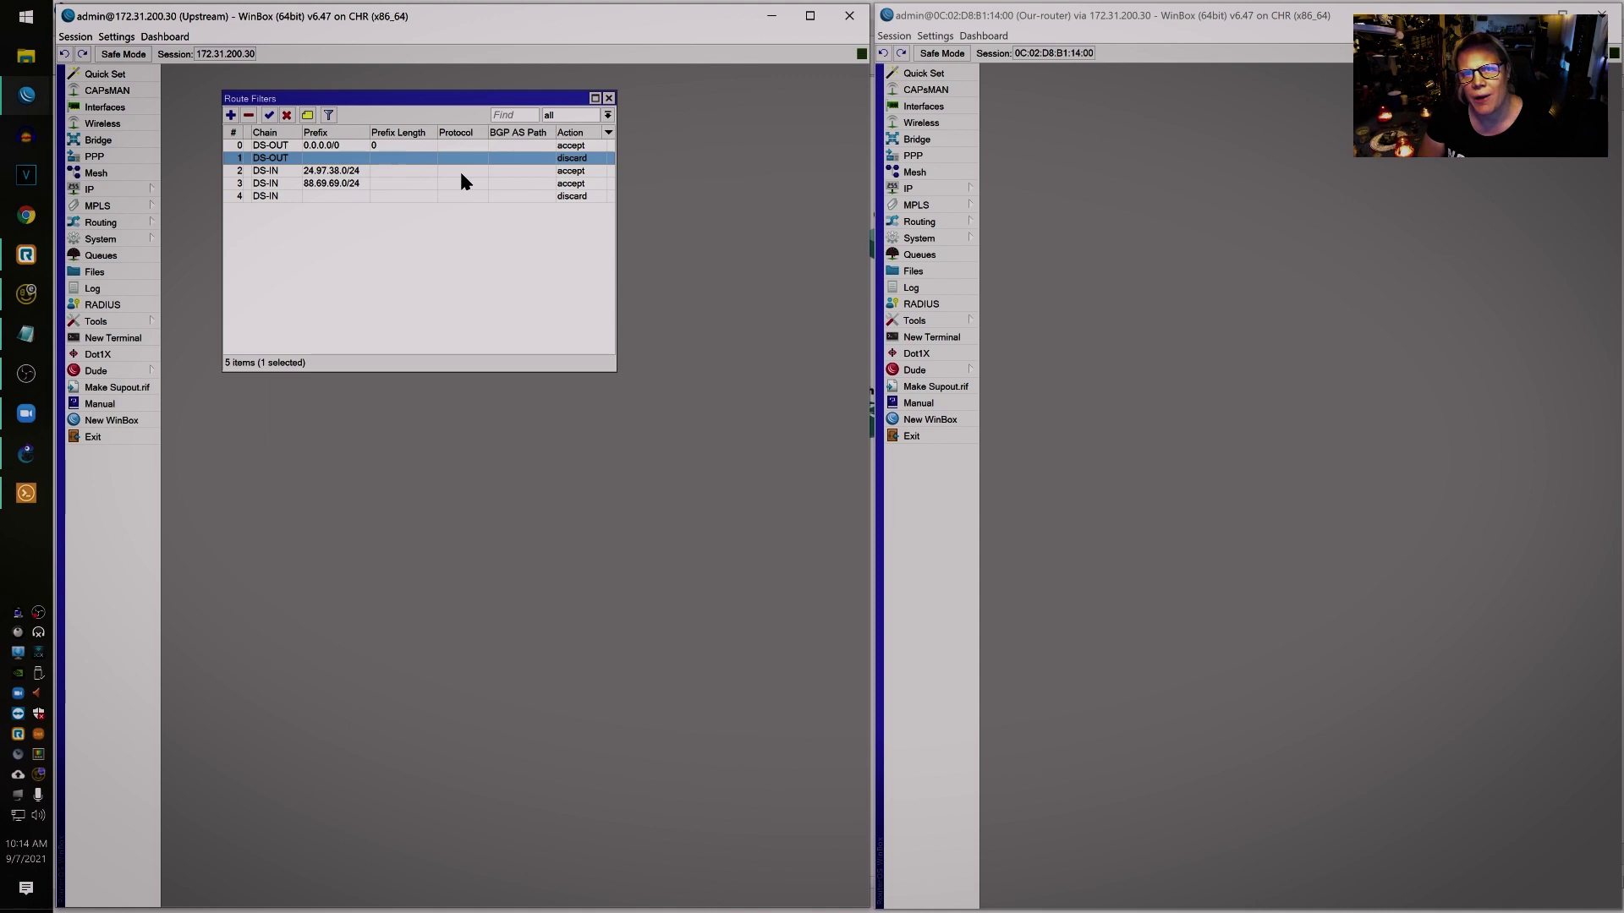
pyautogui.click(409, 170)
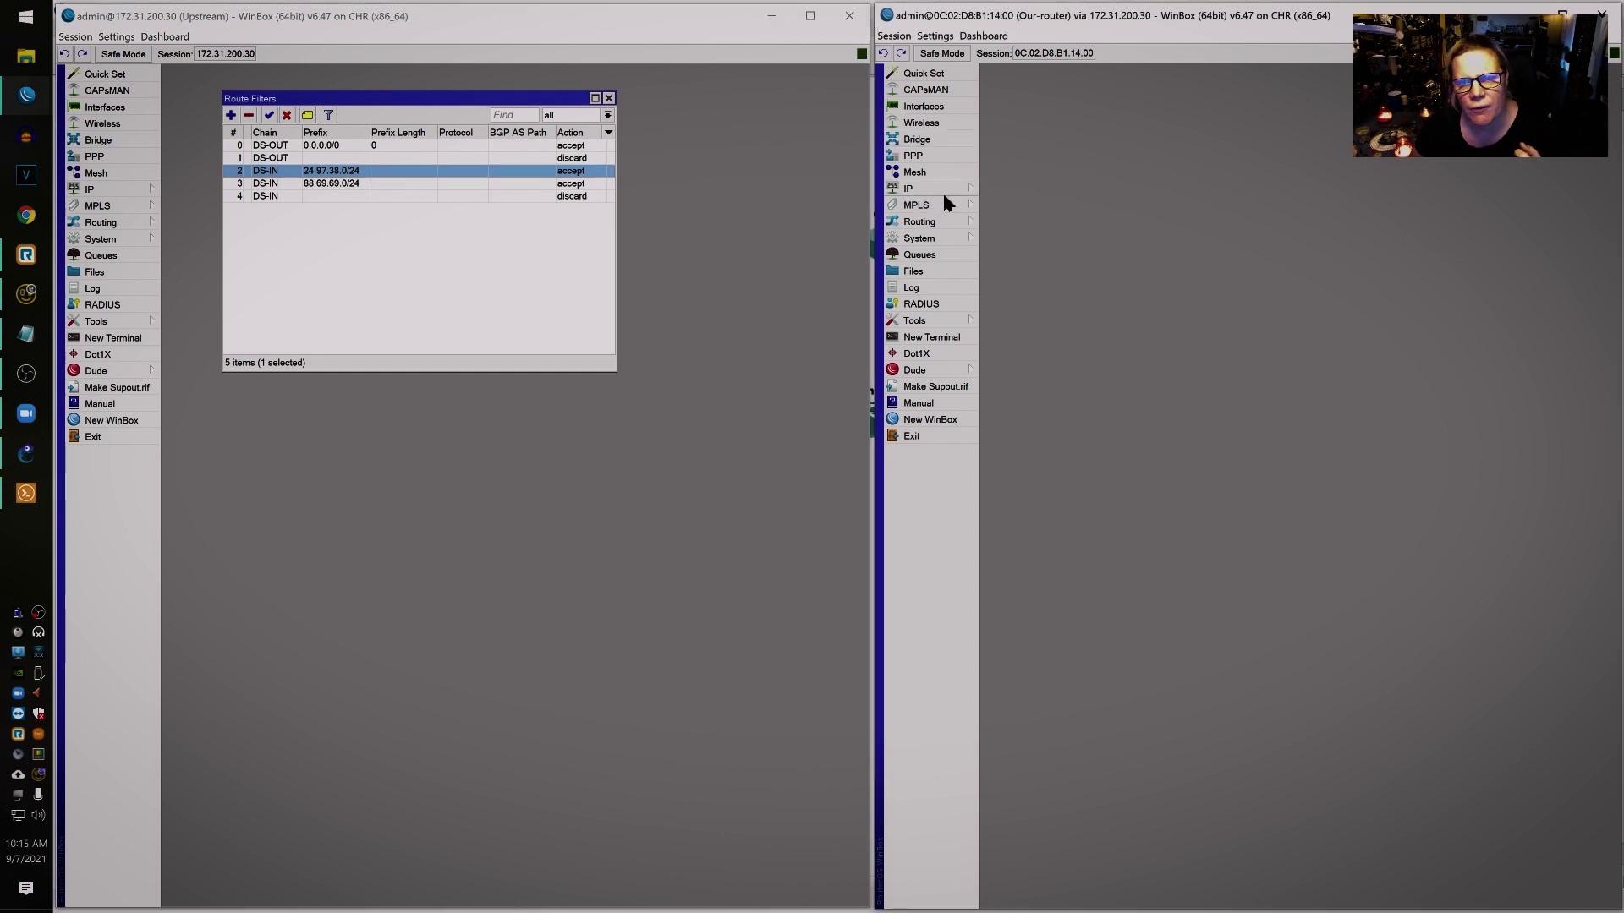
# - Open the route filters on Our-router and select the US-OUT rule for 24.97.38.0/24
pyautogui.click(940, 217)
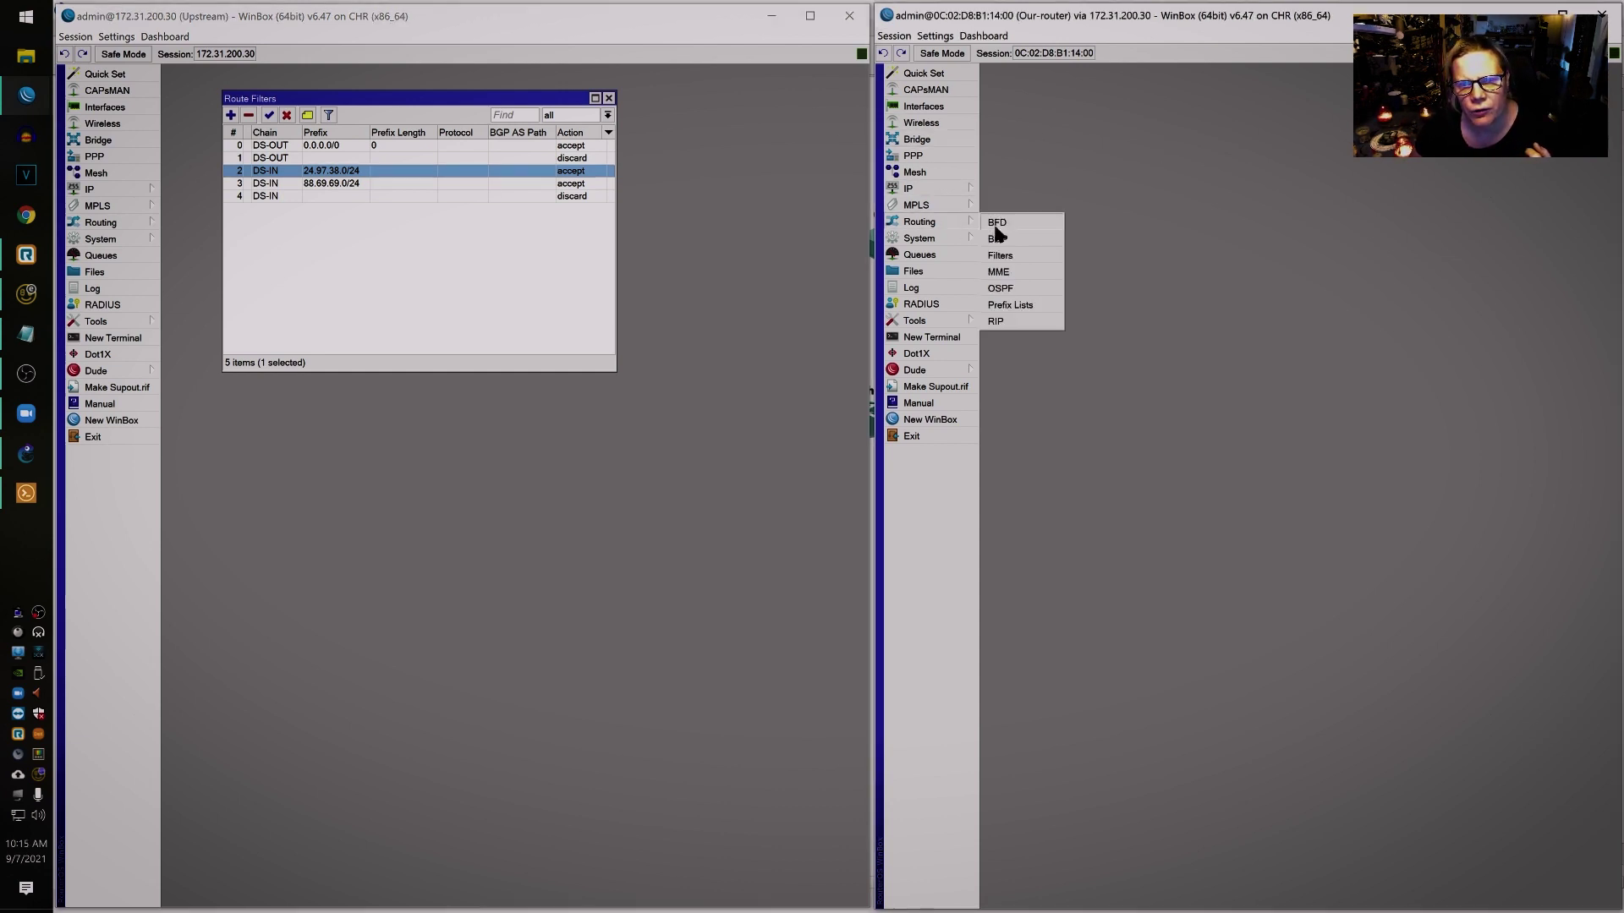
pyautogui.click(998, 256)
pyautogui.click(1321, 346)
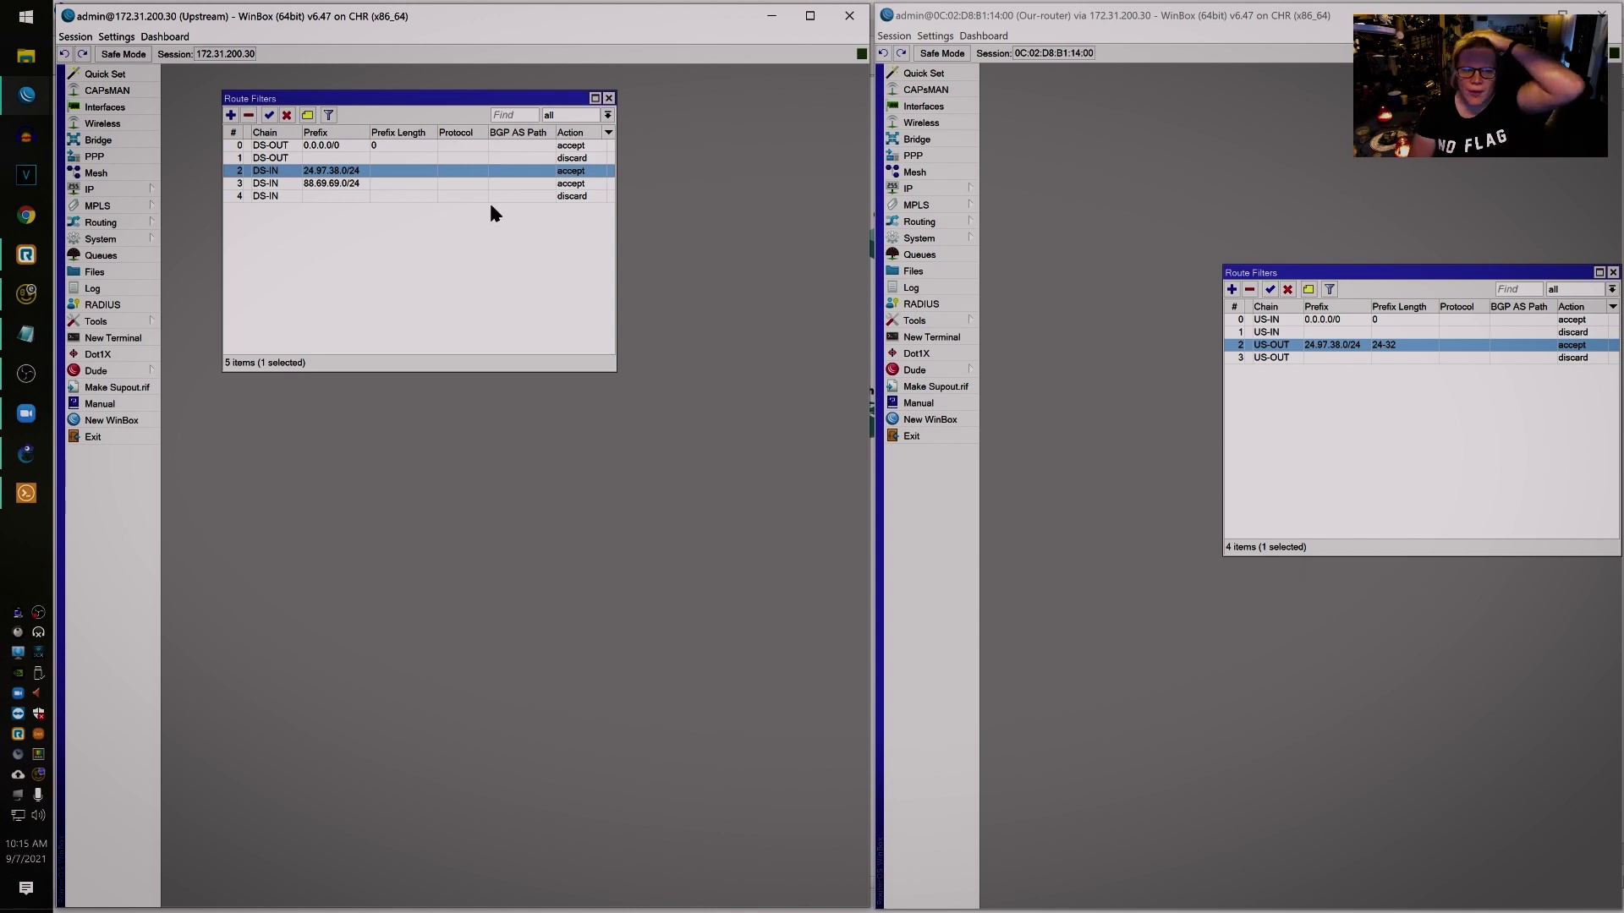
# - Compare the Upstream router's accepted DS-IN prefixes, its default-route DS-OUT rule and the closing discard rules
pyautogui.click(373, 183)
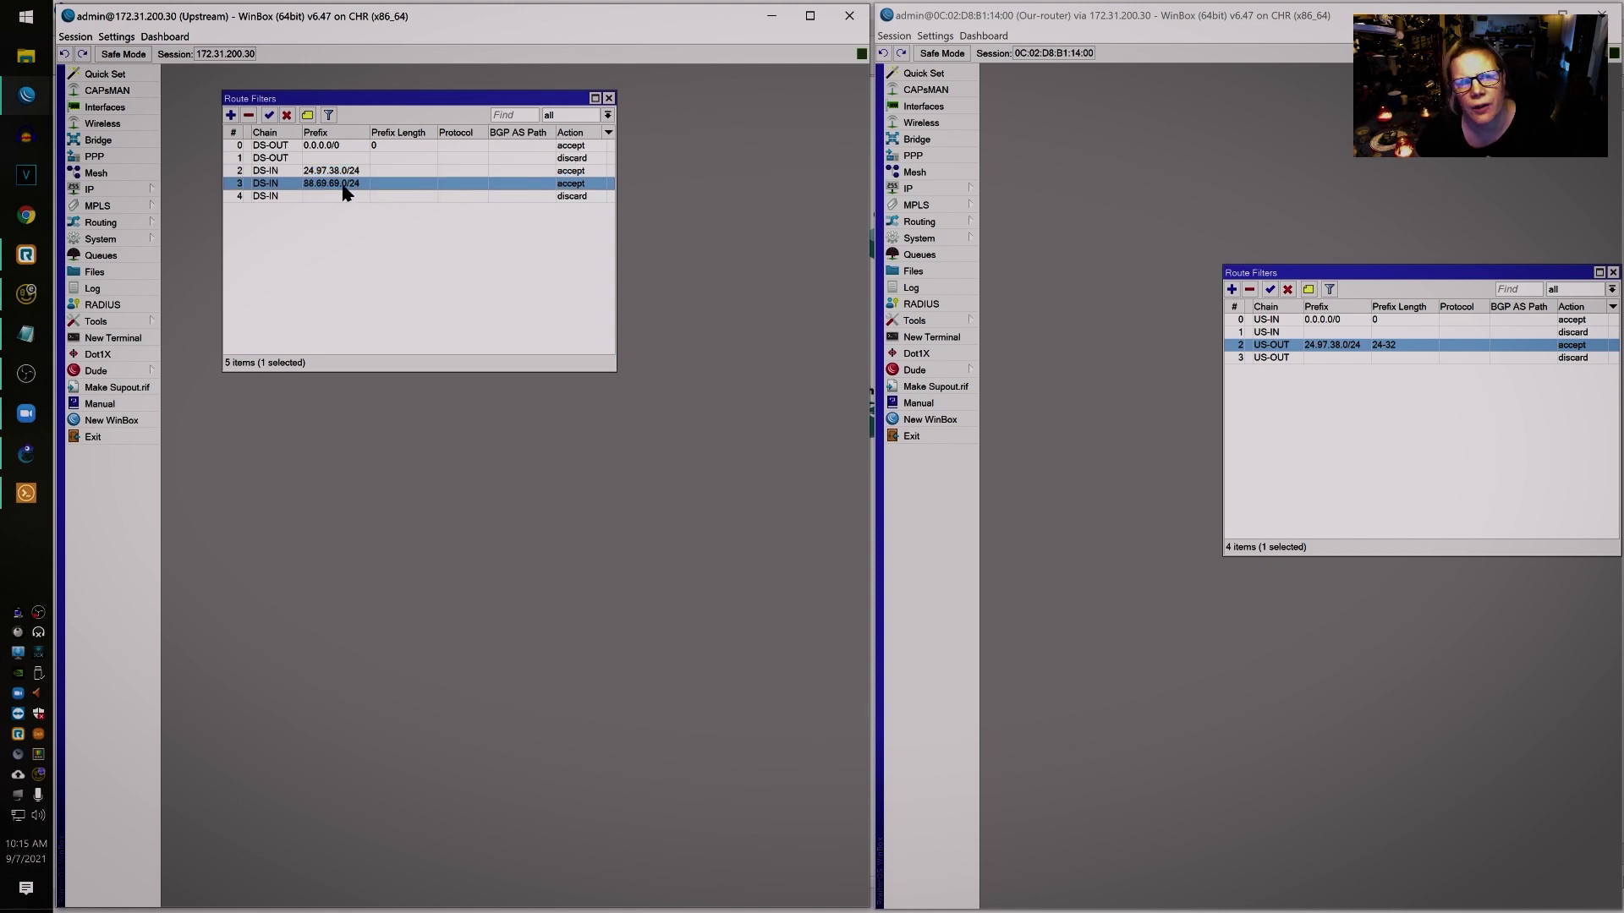
pyautogui.click(347, 196)
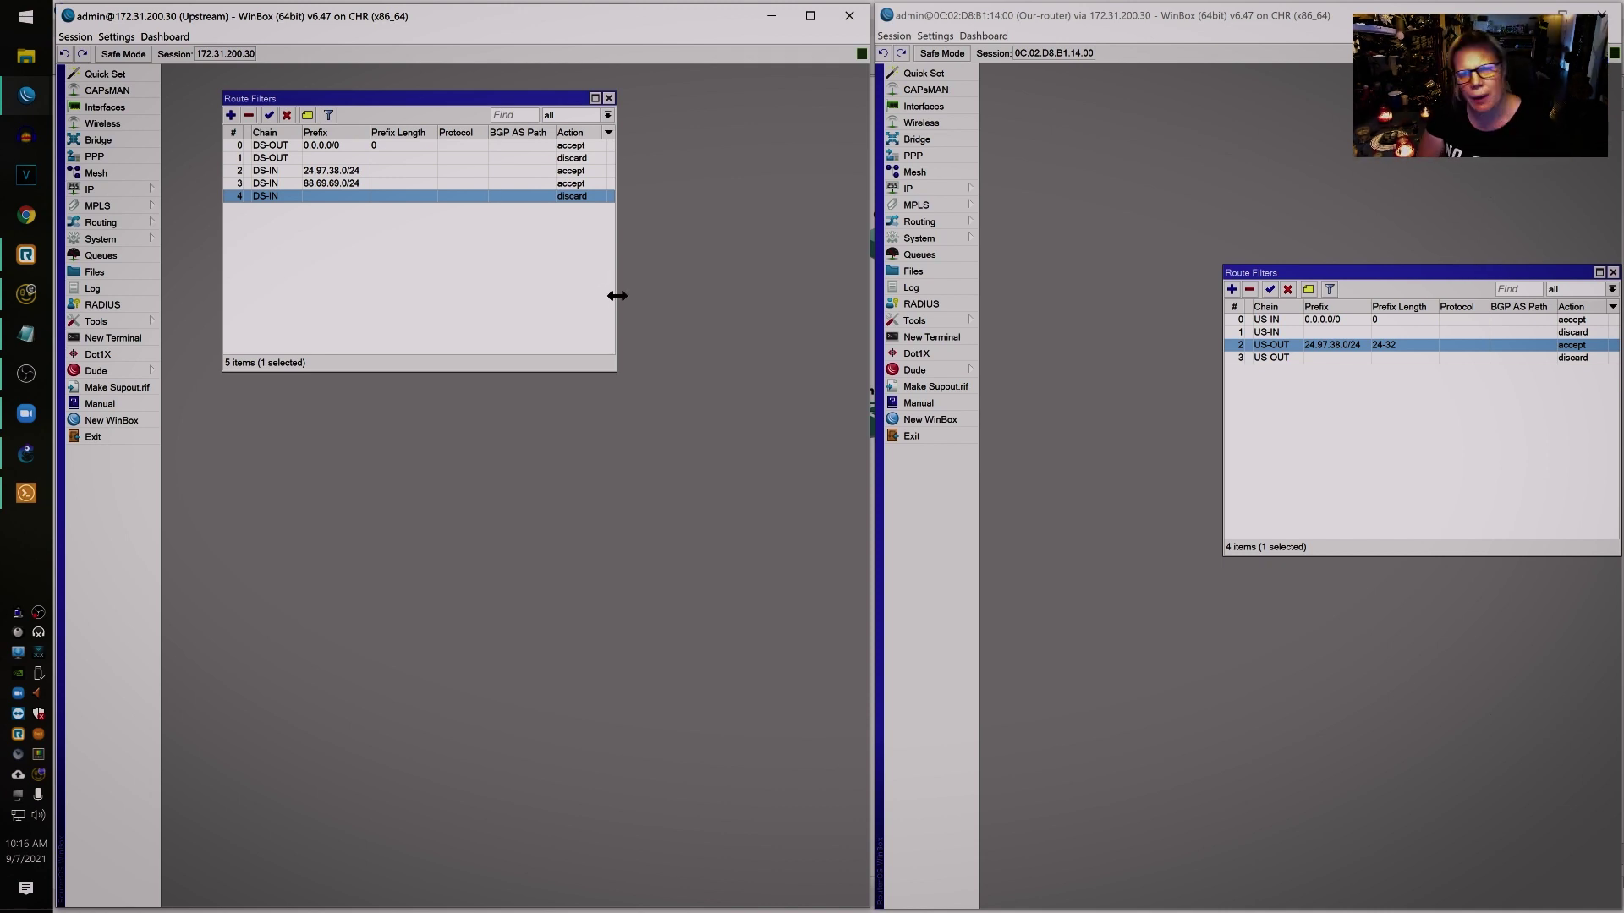
pyautogui.click(394, 146)
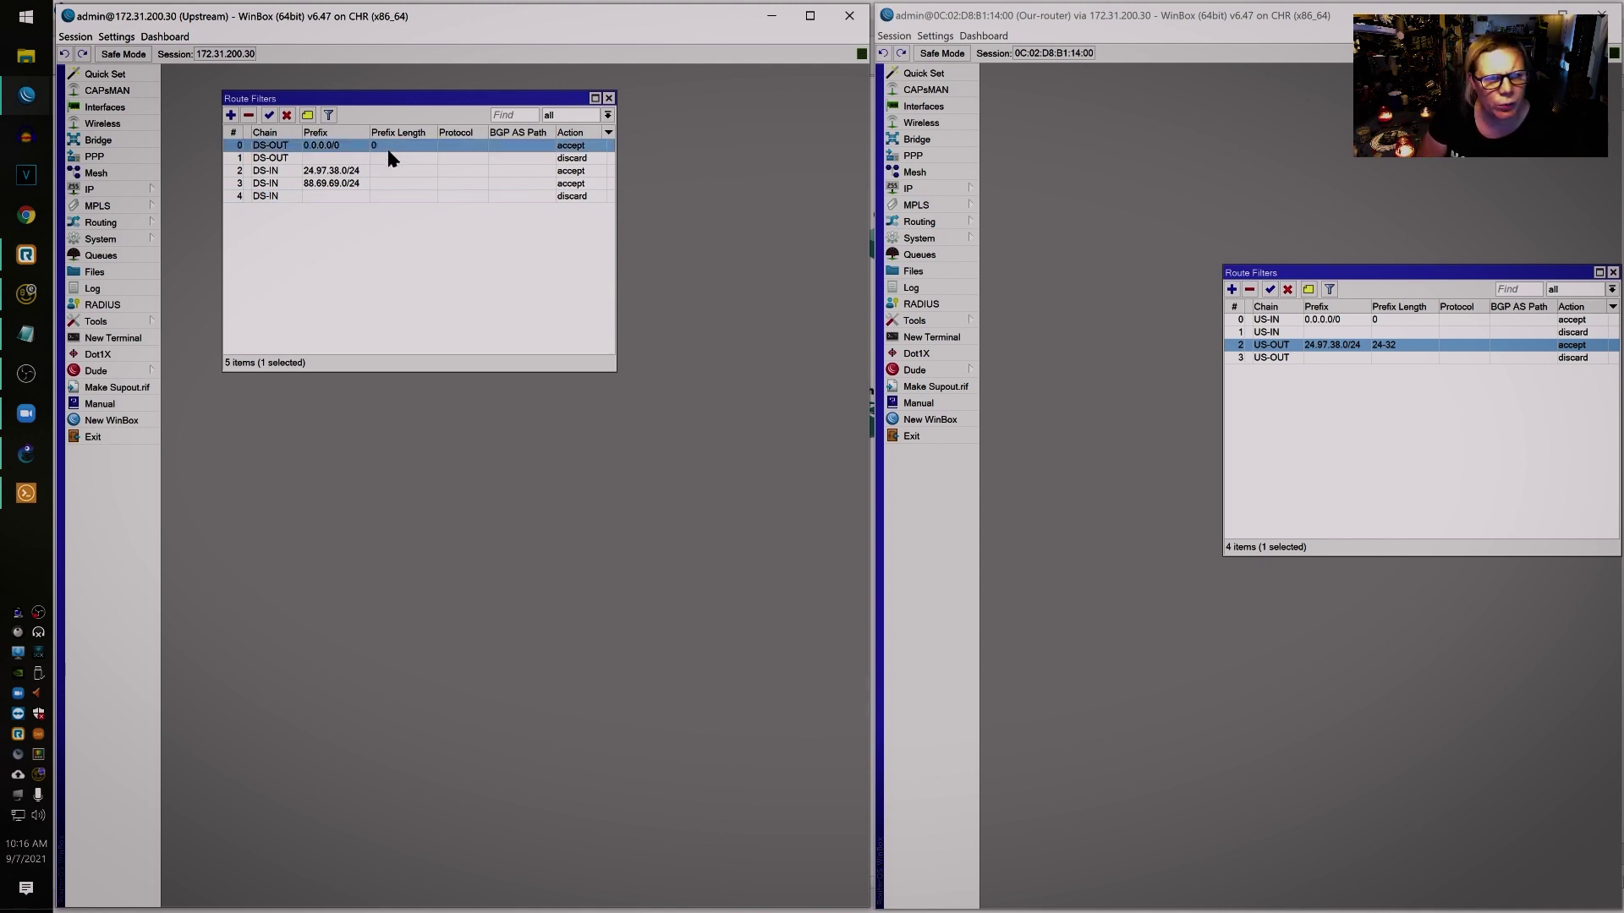
pyautogui.click(377, 197)
pyautogui.click(370, 146)
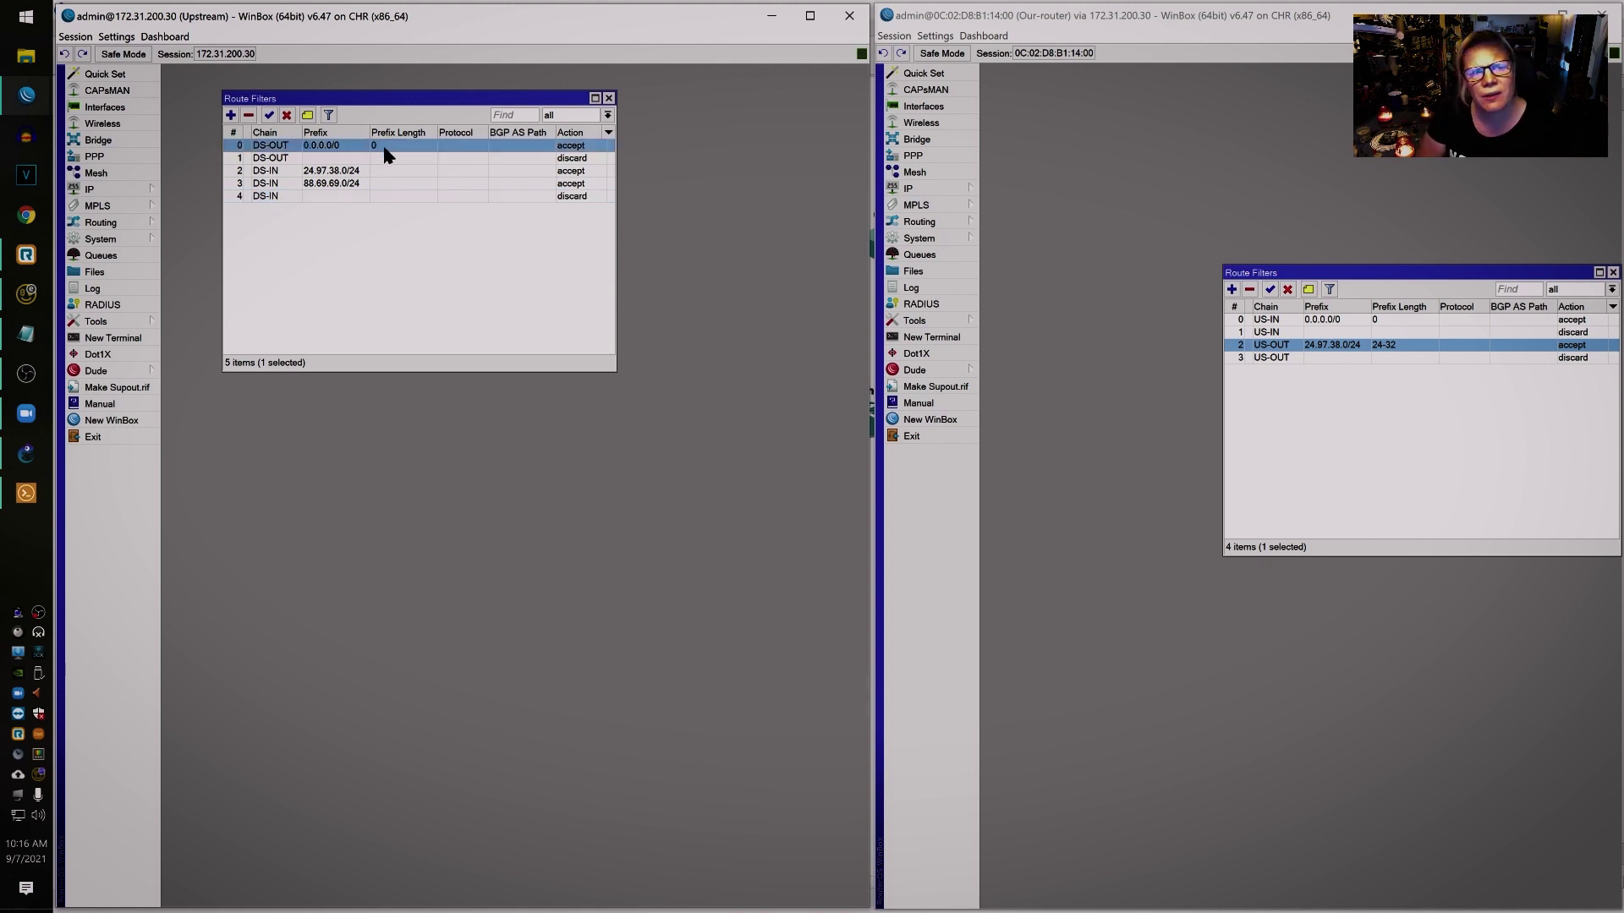
pyautogui.click(364, 159)
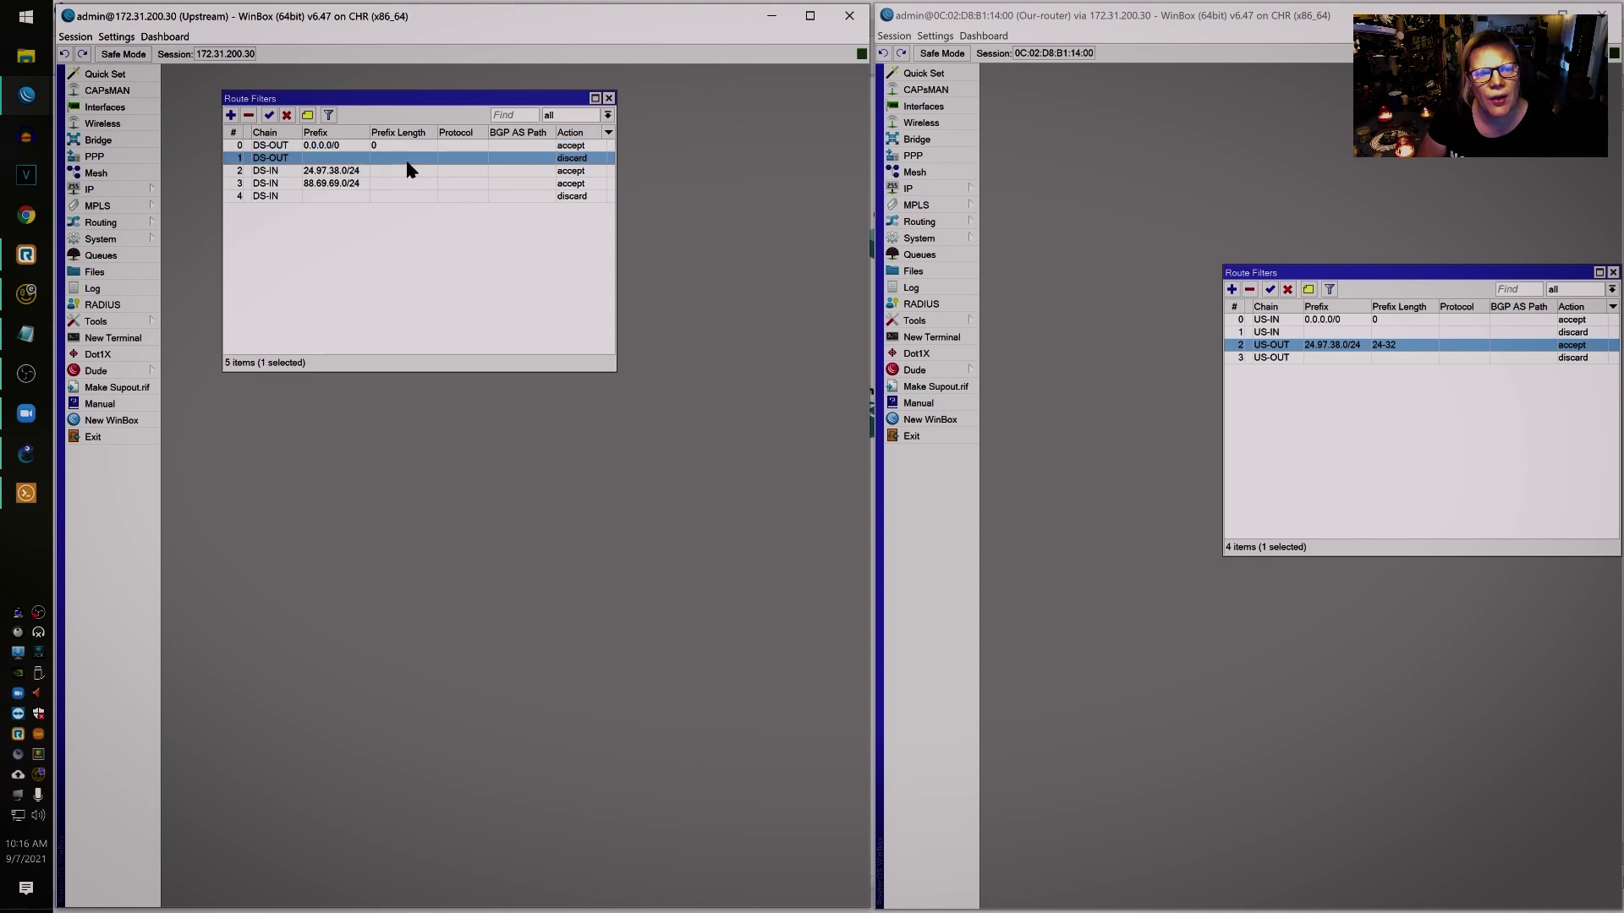
pyautogui.click(392, 169)
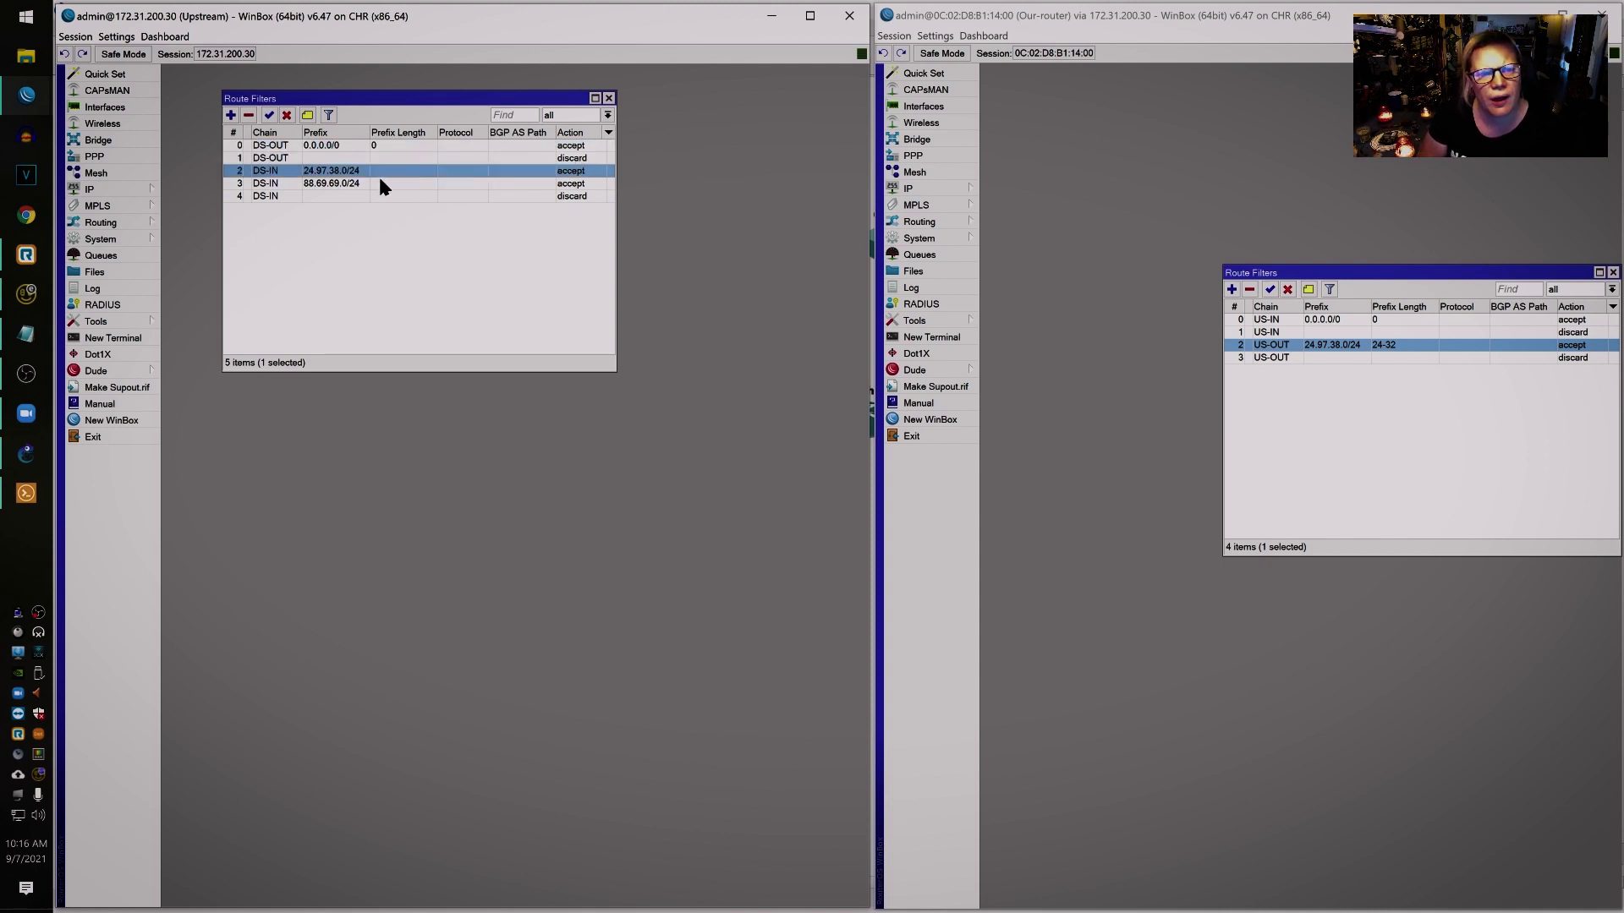
pyautogui.click(382, 182)
pyautogui.click(338, 196)
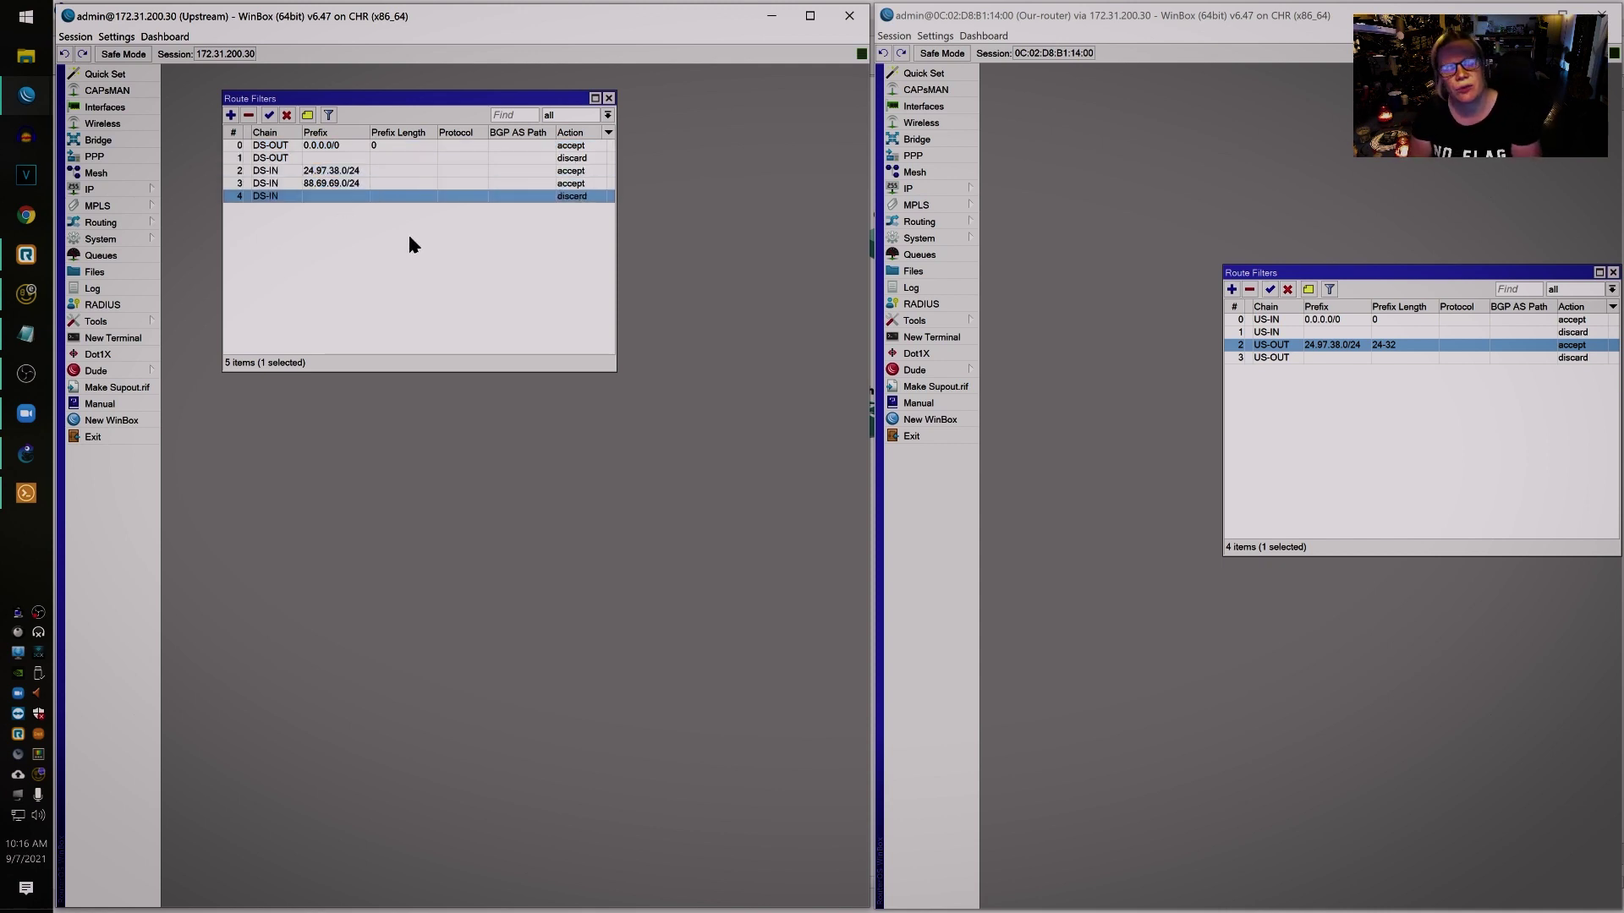
# - Shrink the Upstream route filter list into the workspace corner and open the router's BGP settings below it
pyautogui.moveTo(510, 98); pyautogui.dragTo(450, 70)
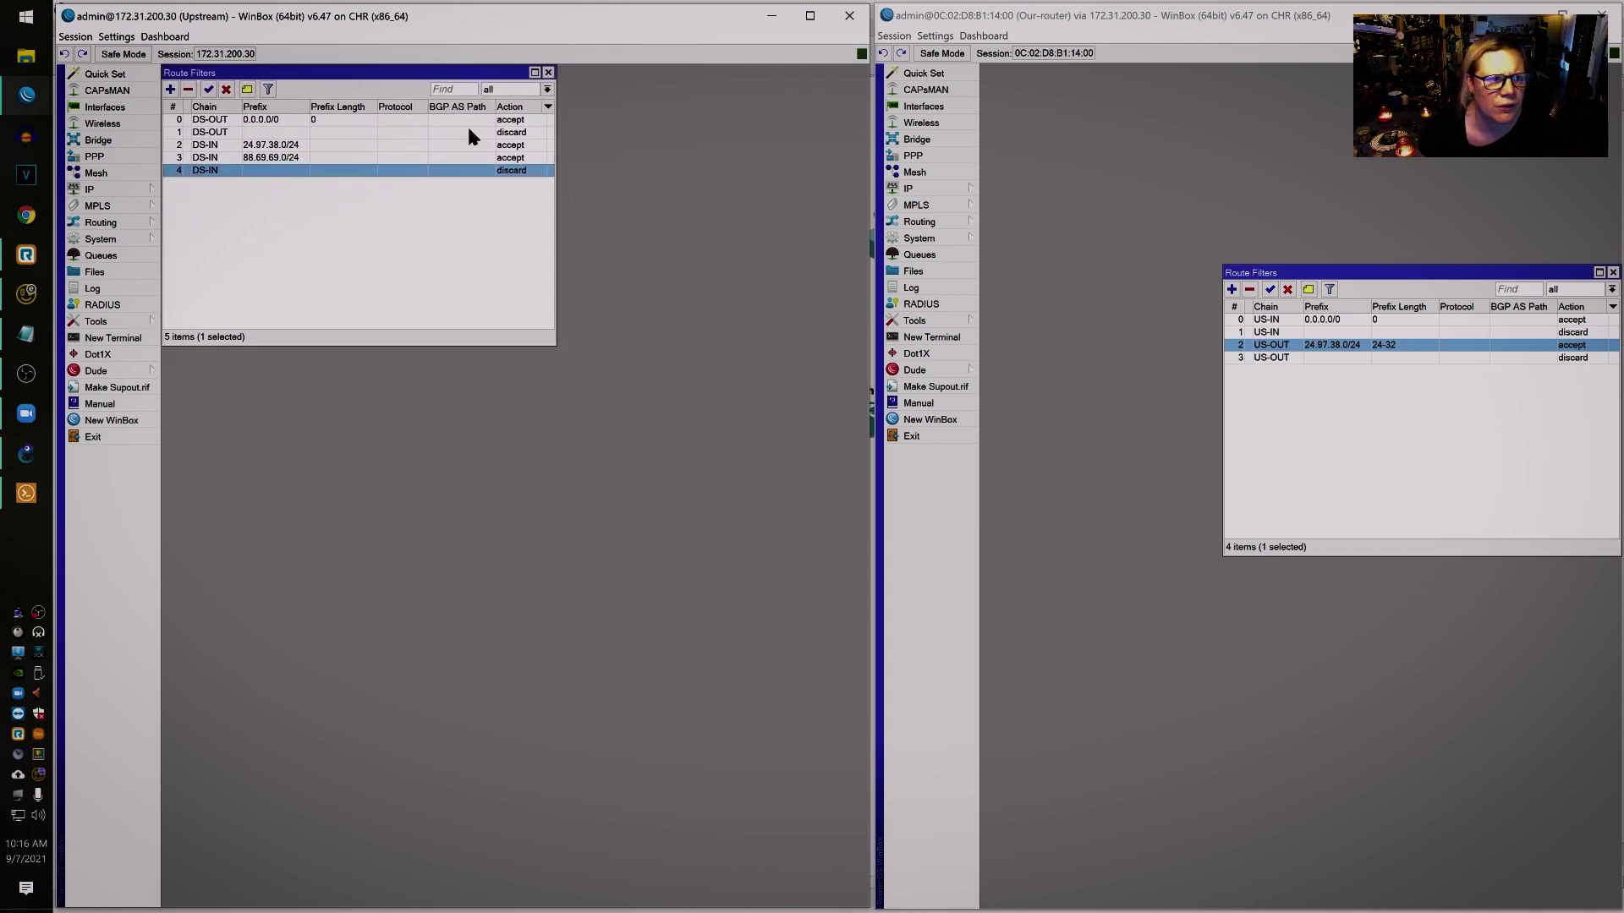
pyautogui.moveTo(554, 338); pyautogui.dragTo(568, 203)
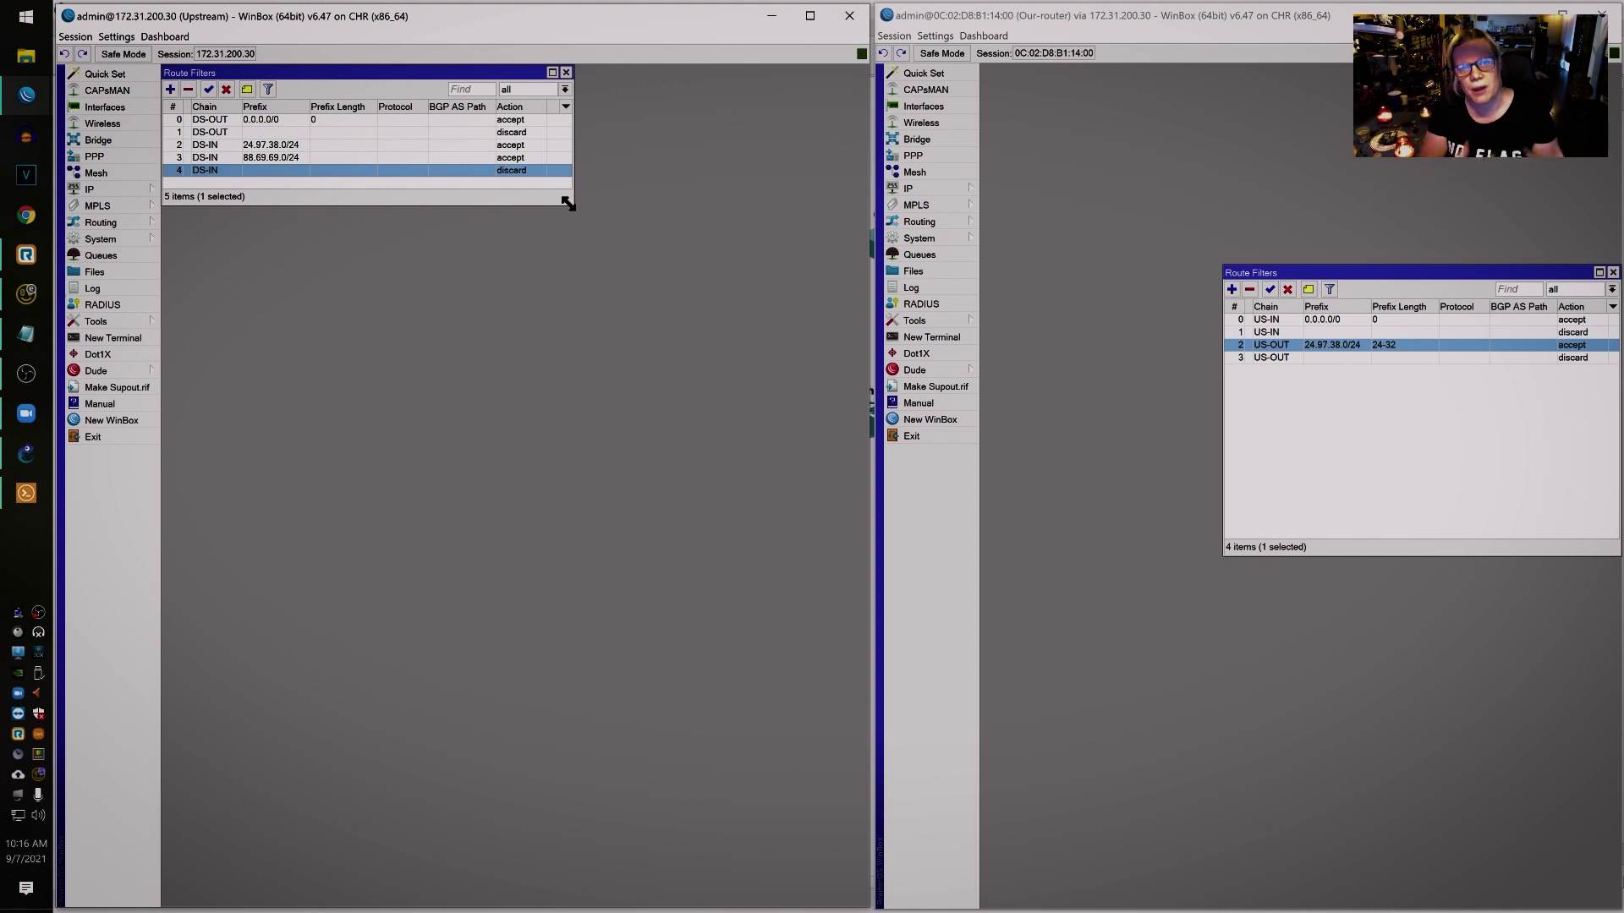
pyautogui.click(117, 218)
pyautogui.click(203, 241)
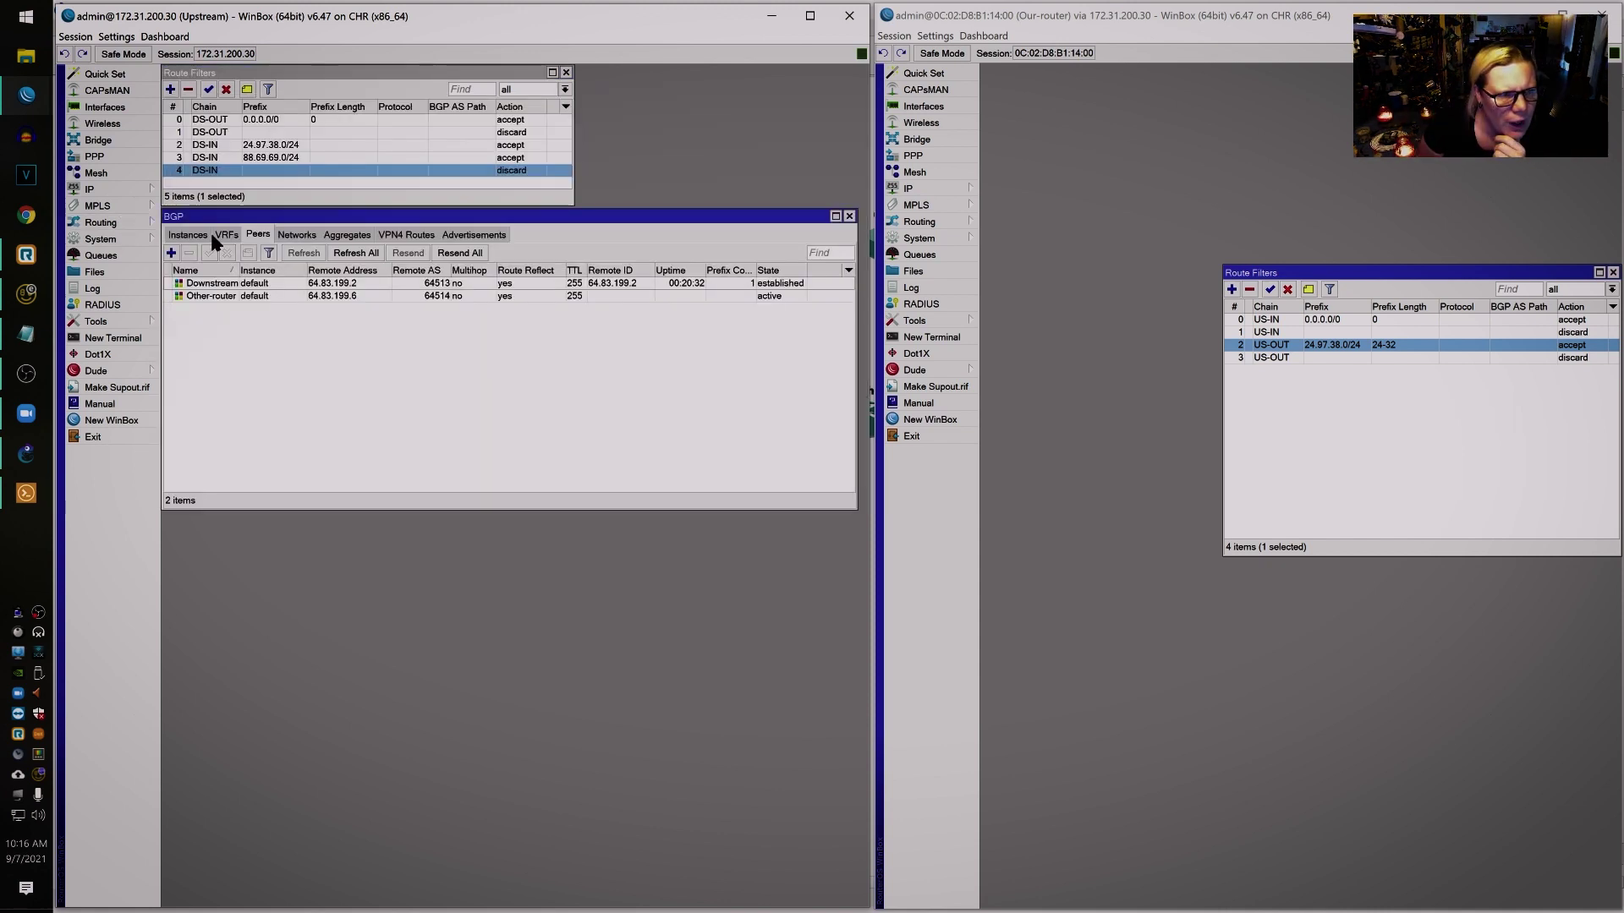
# - Review the Upstream router's default BGP instance without changing it, and return to the BGP peer list
pyautogui.doubleClick(265, 283)
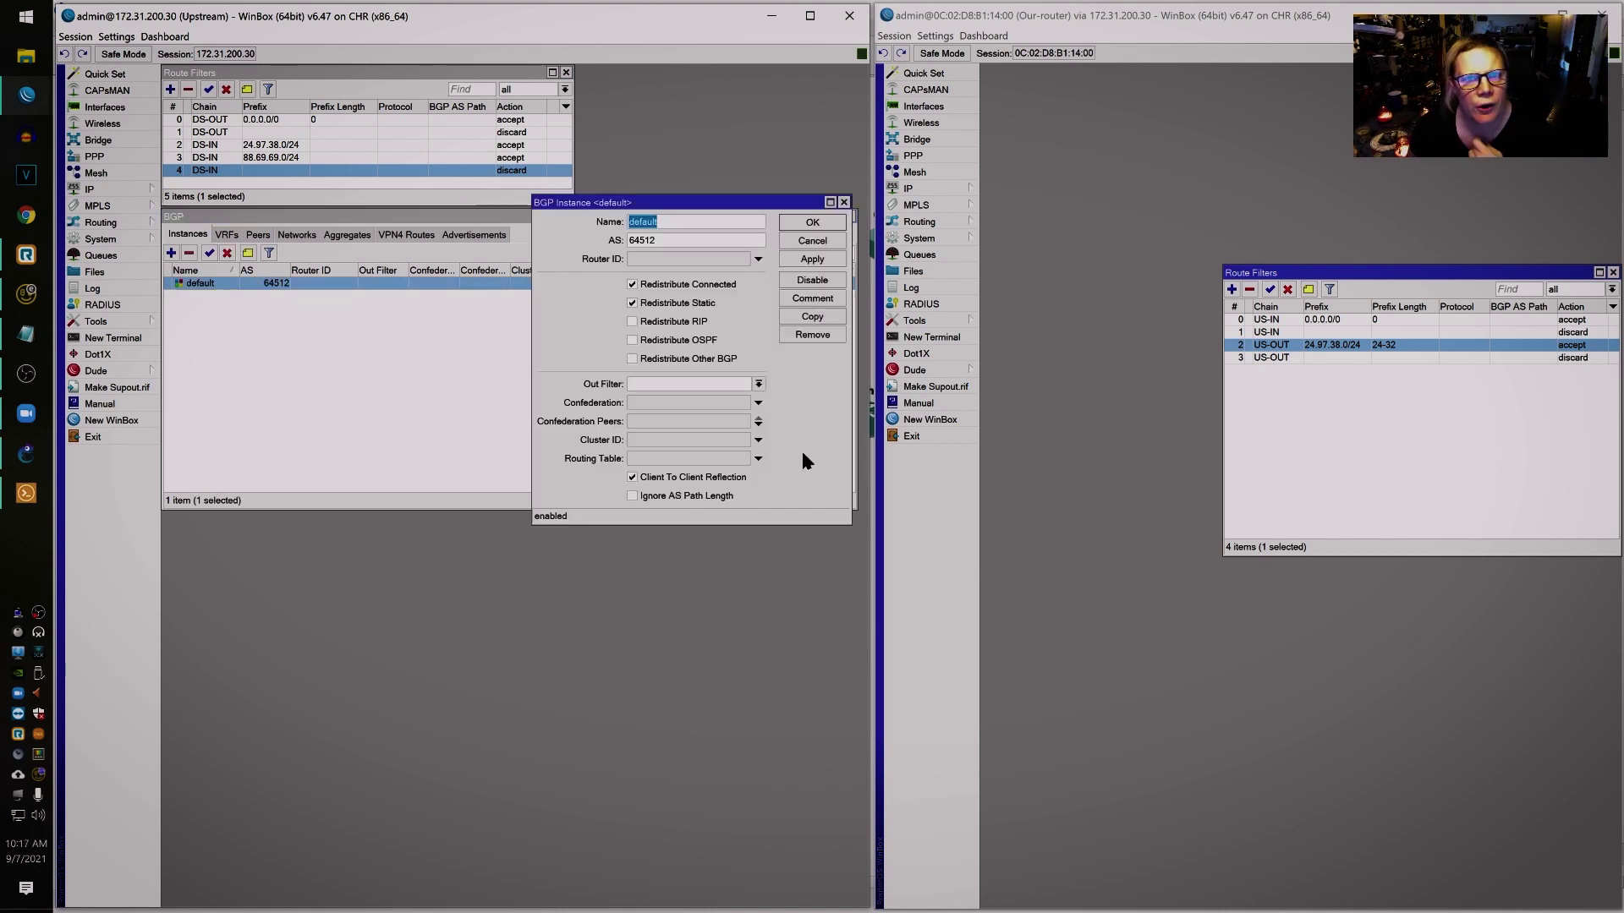
pyautogui.click(810, 241)
pyautogui.click(258, 235)
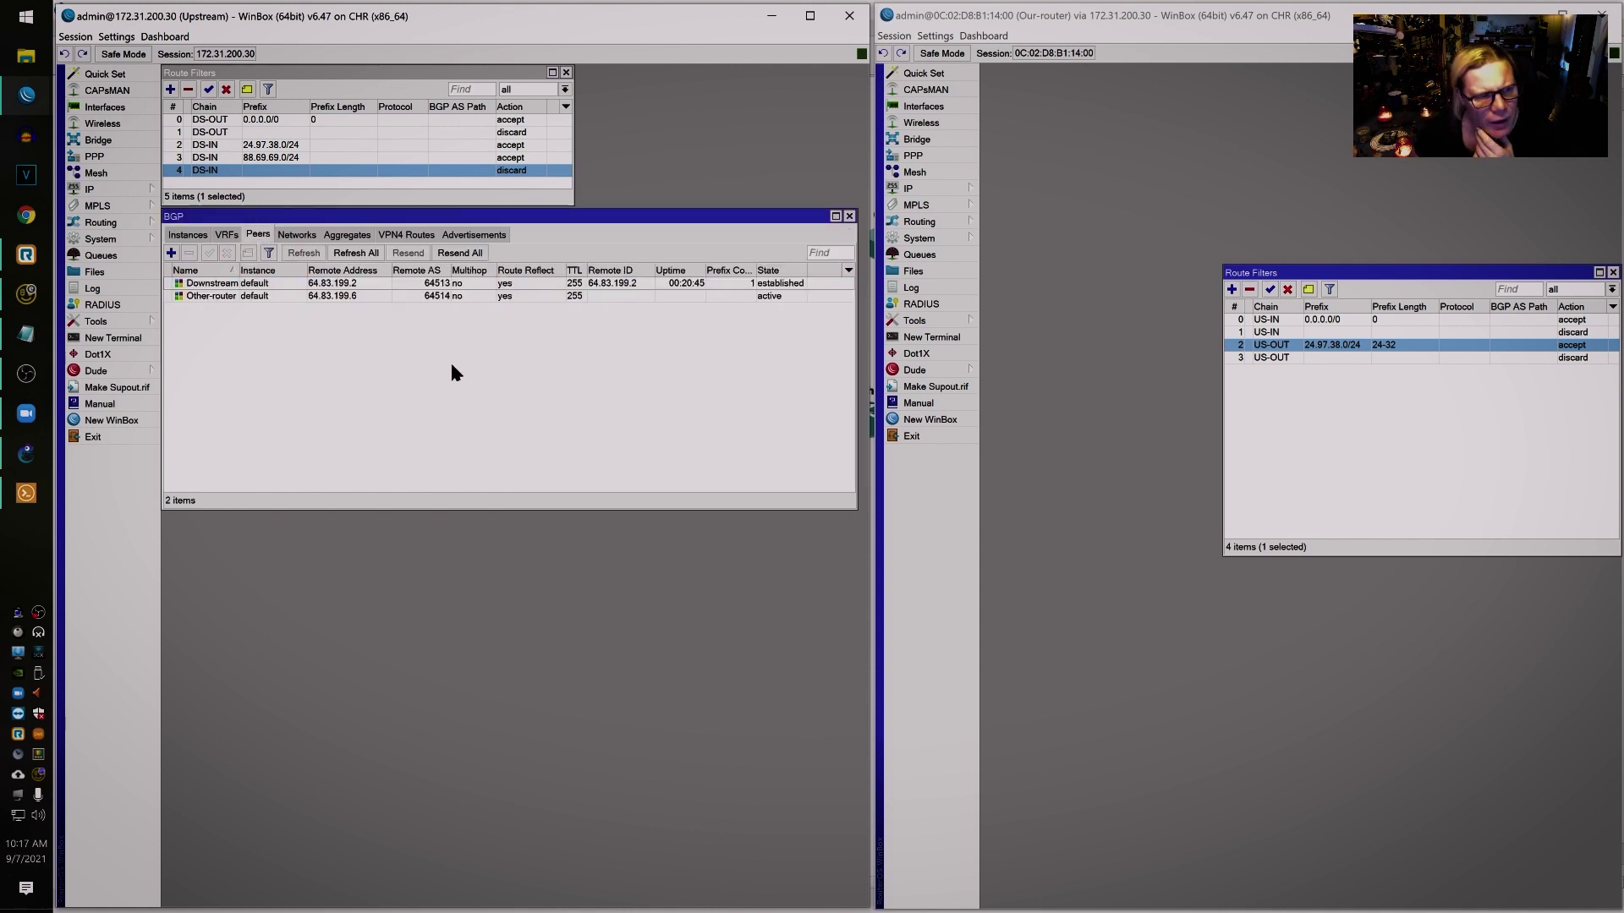
# - Rename the Upstream router's Downstream BGP peer to Our-Router and apply the change
pyautogui.click(402, 294)
pyautogui.doubleClick(401, 284)
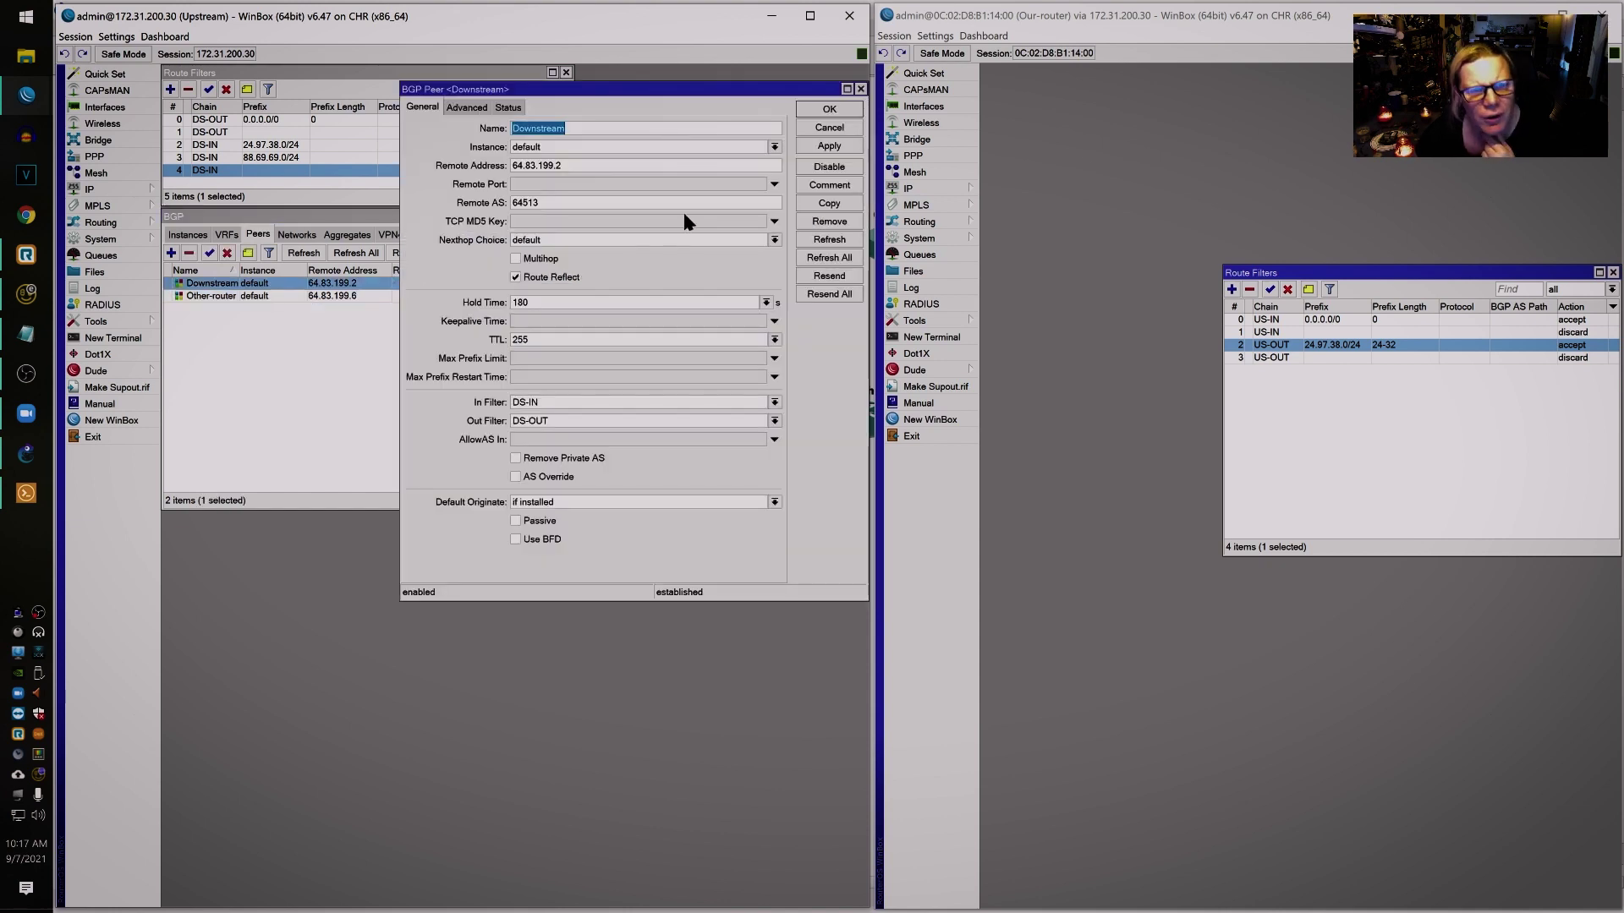
pyautogui.click(622, 132)
pyautogui.doubleClick(622, 133)
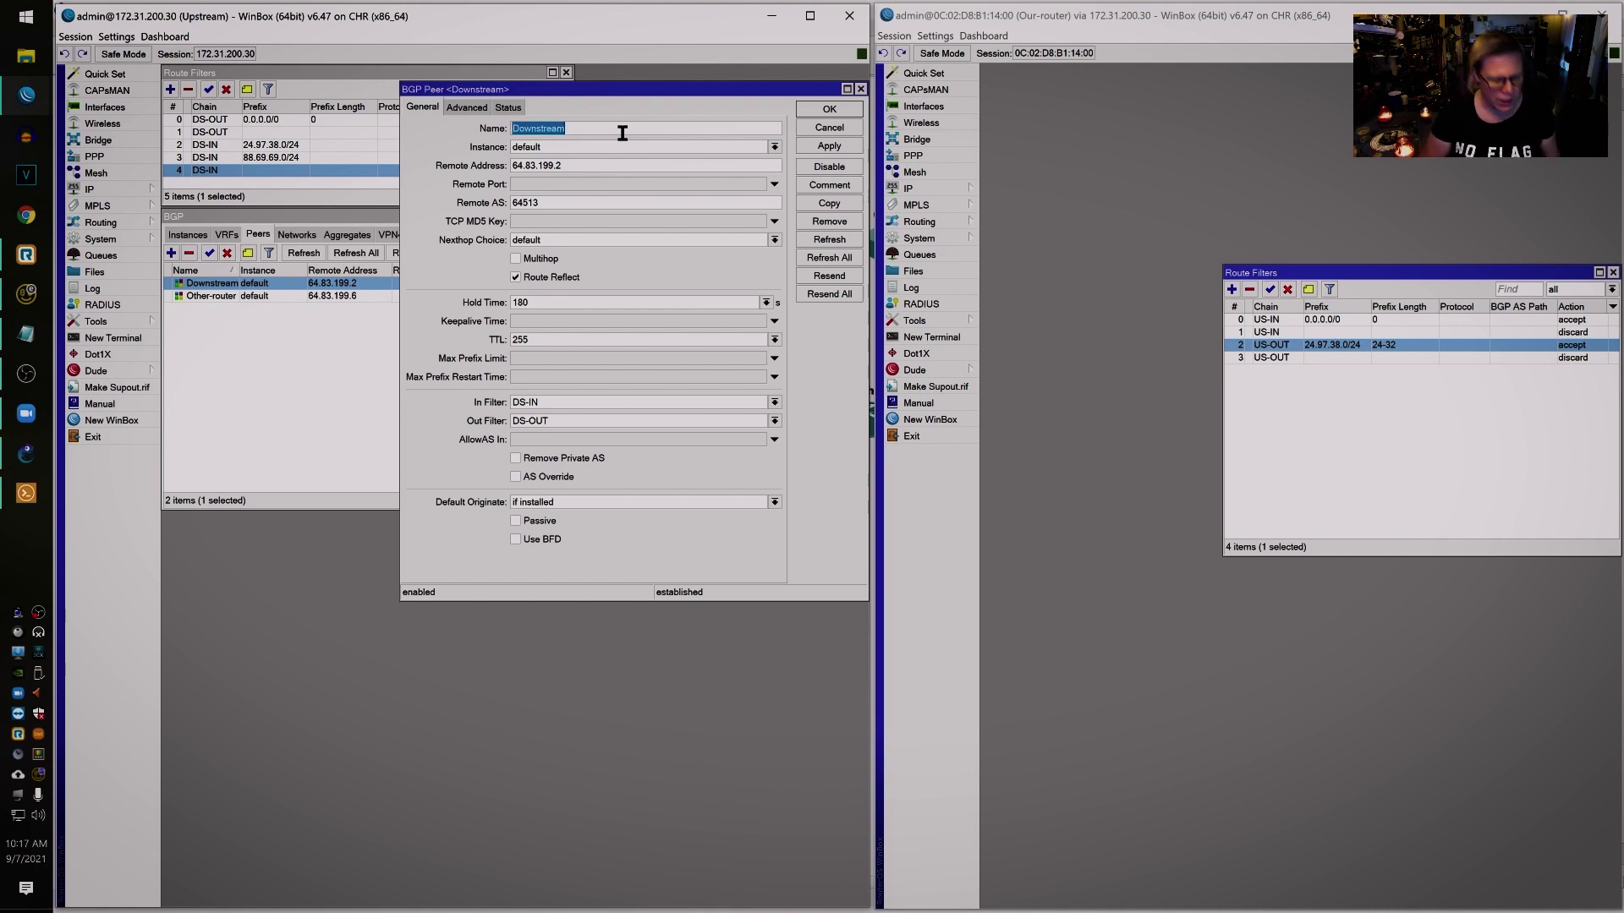
pyautogui.write('Our-Router')
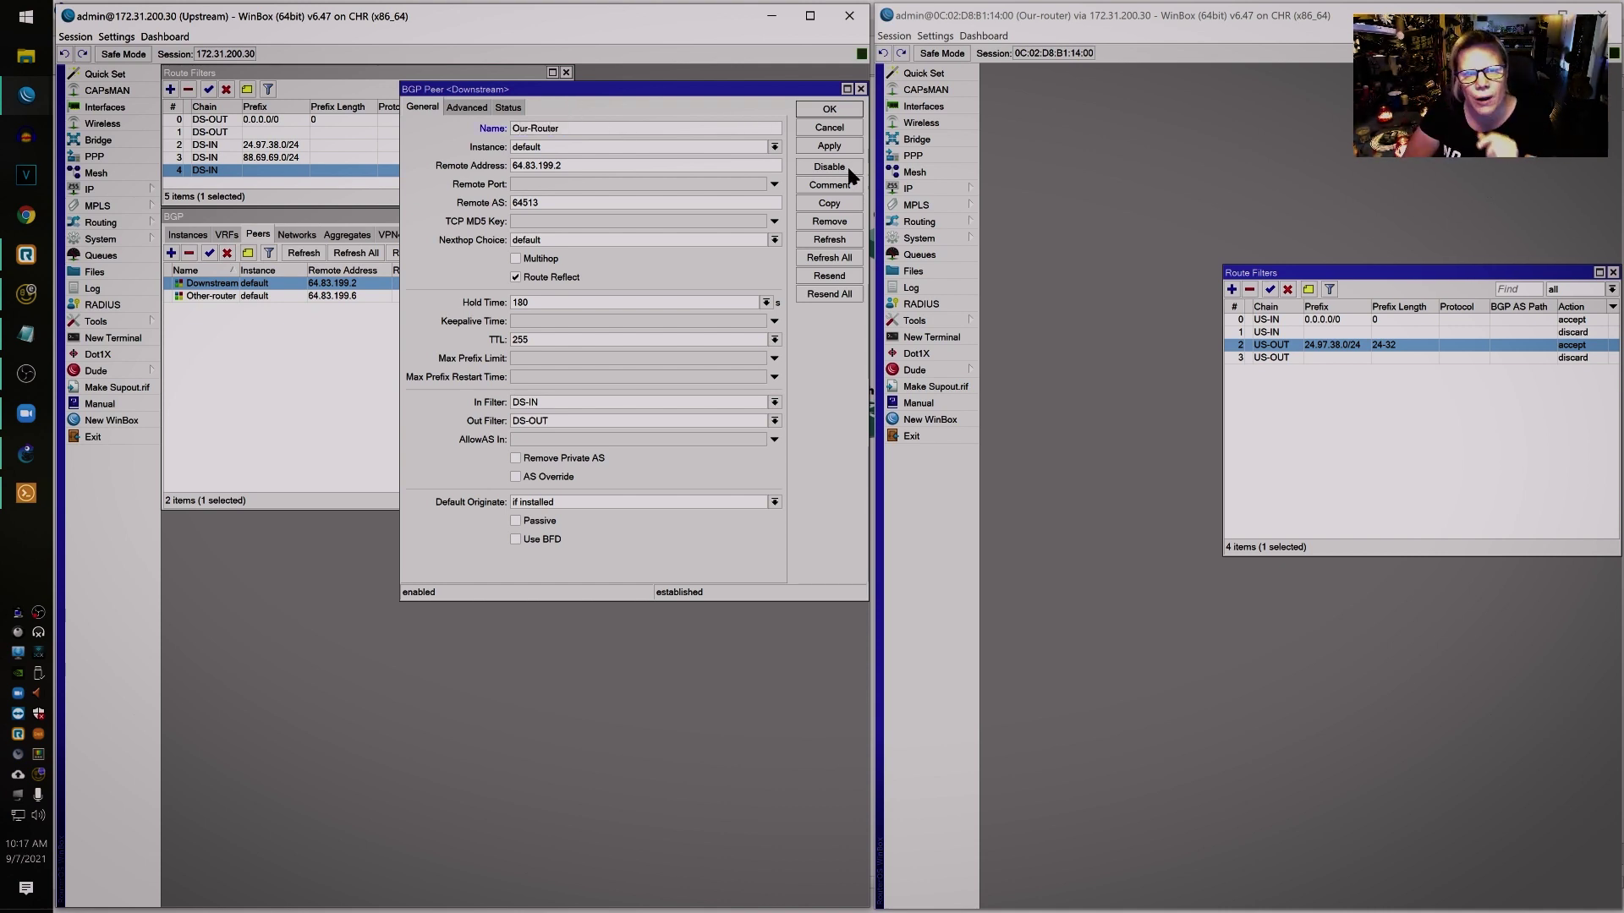
pyautogui.click(829, 146)
# - Extend the BGP peer's name to Our-Router(Your-ISP) and apply the change
pyautogui.doubleClick(611, 124)
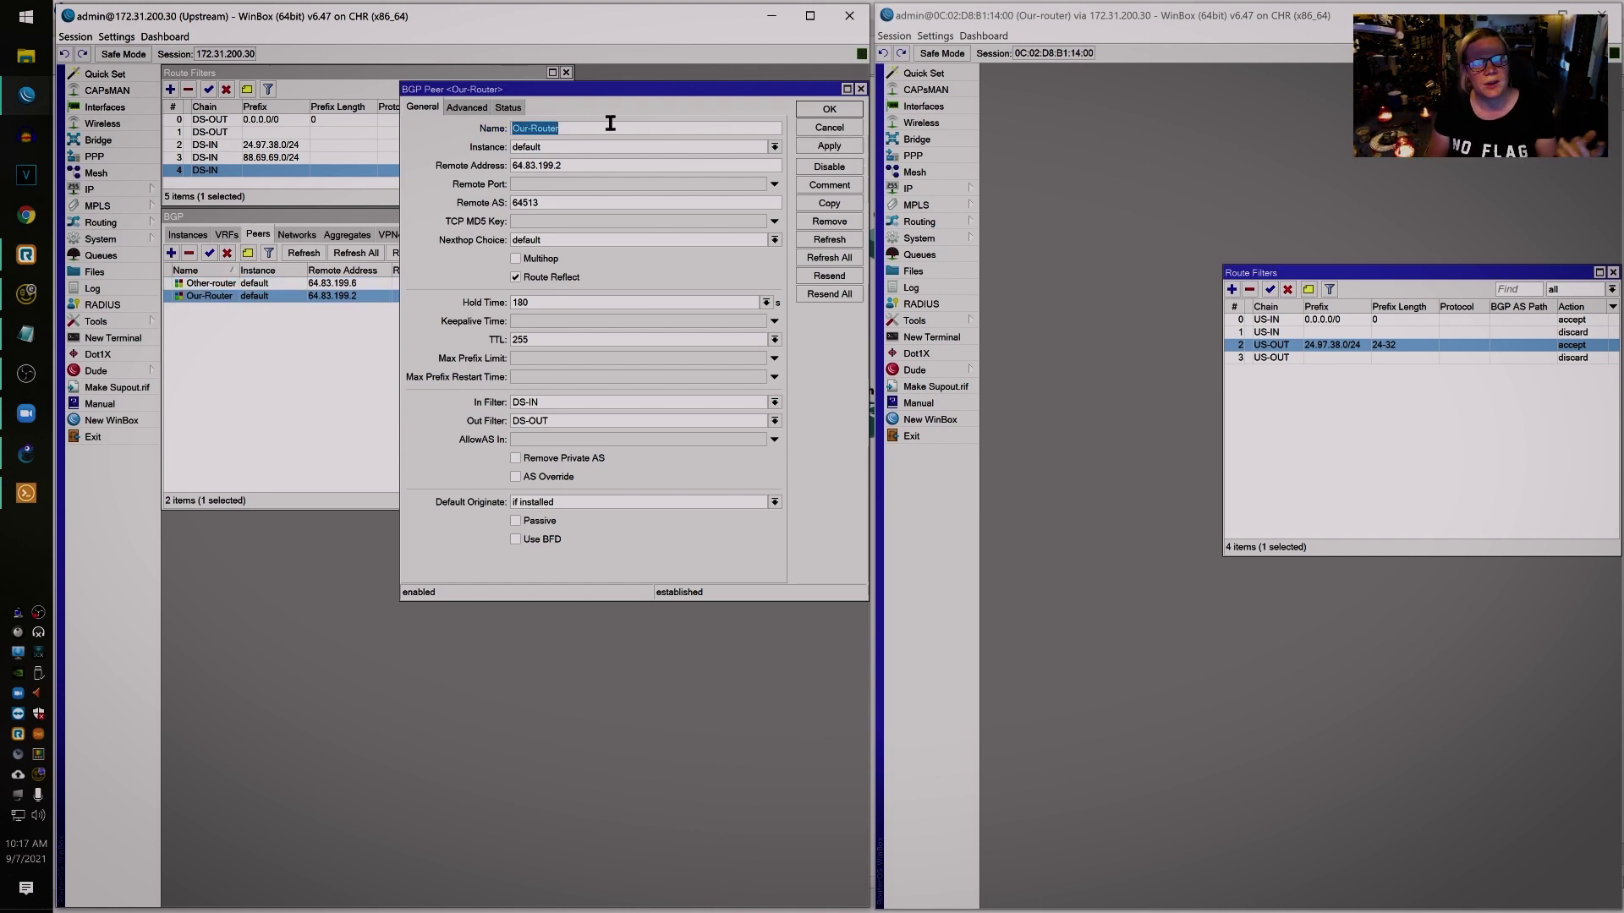
pyautogui.click(610, 124)
pyautogui.write('(Your-ISP')
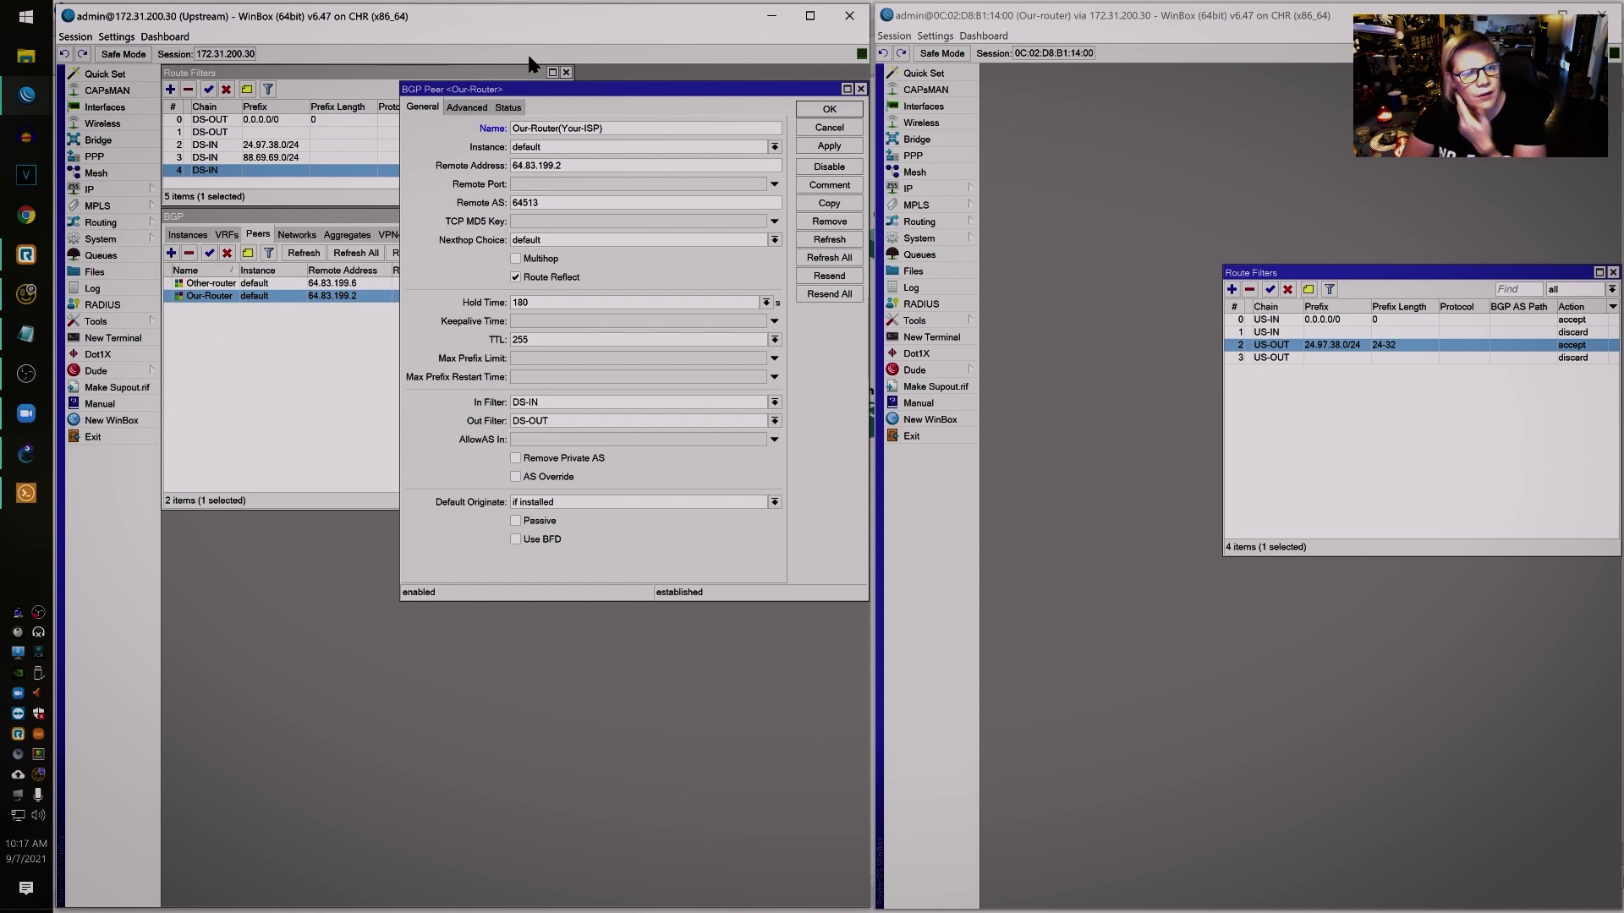
pyautogui.click(814, 150)
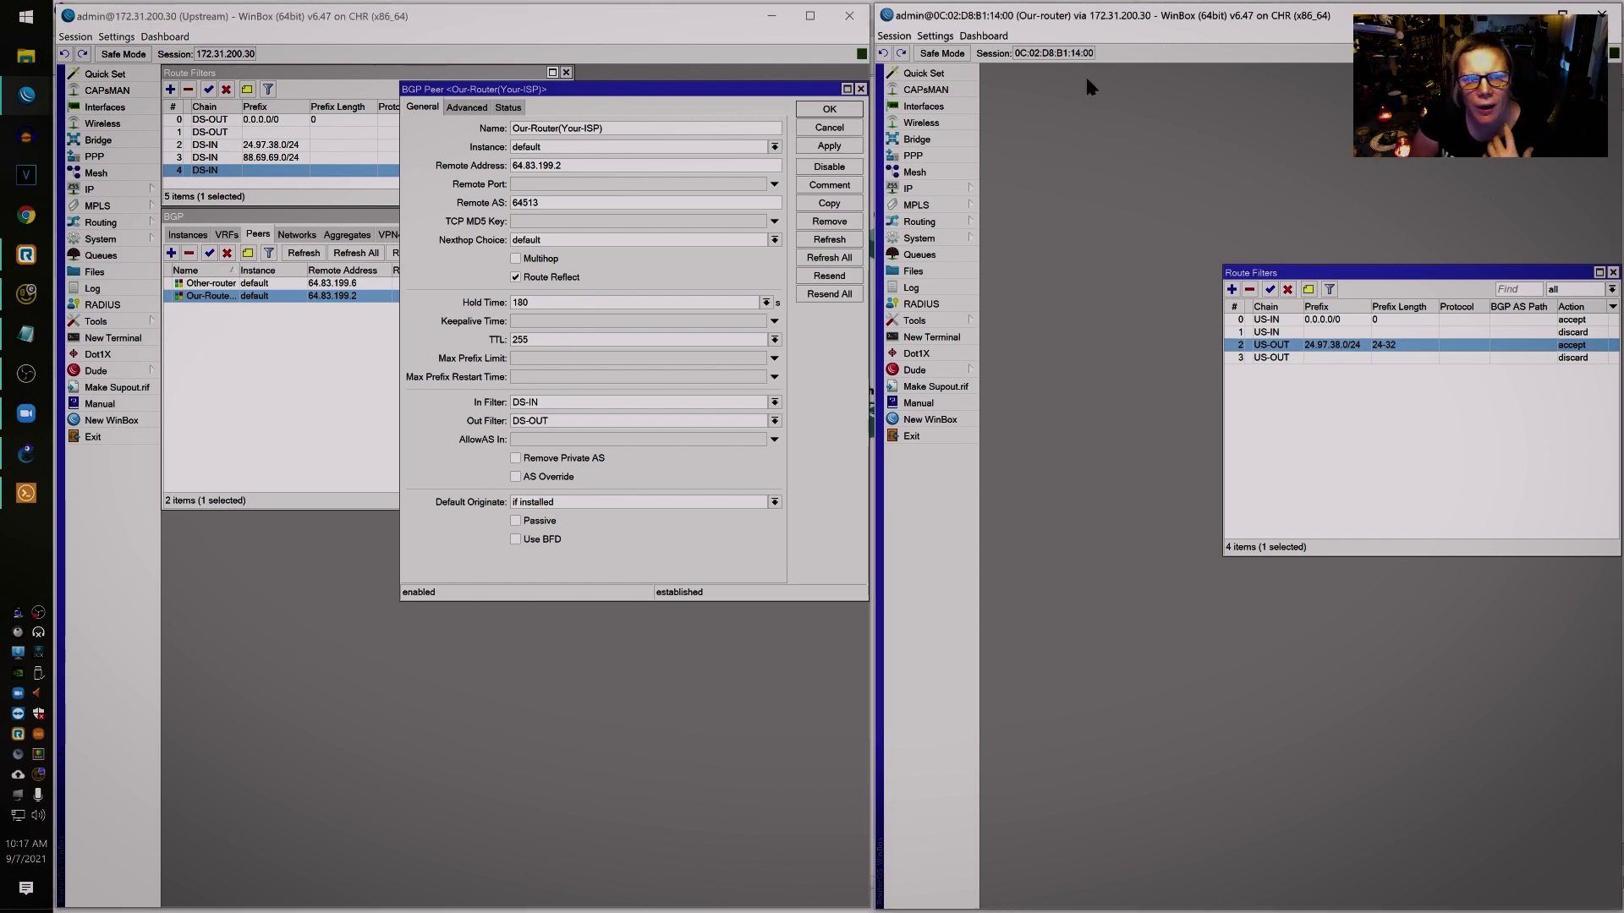
# - Open Our-router's IP address list and place it clear of the webcam area to compare with the peer's remote address
pyautogui.click(575, 166)
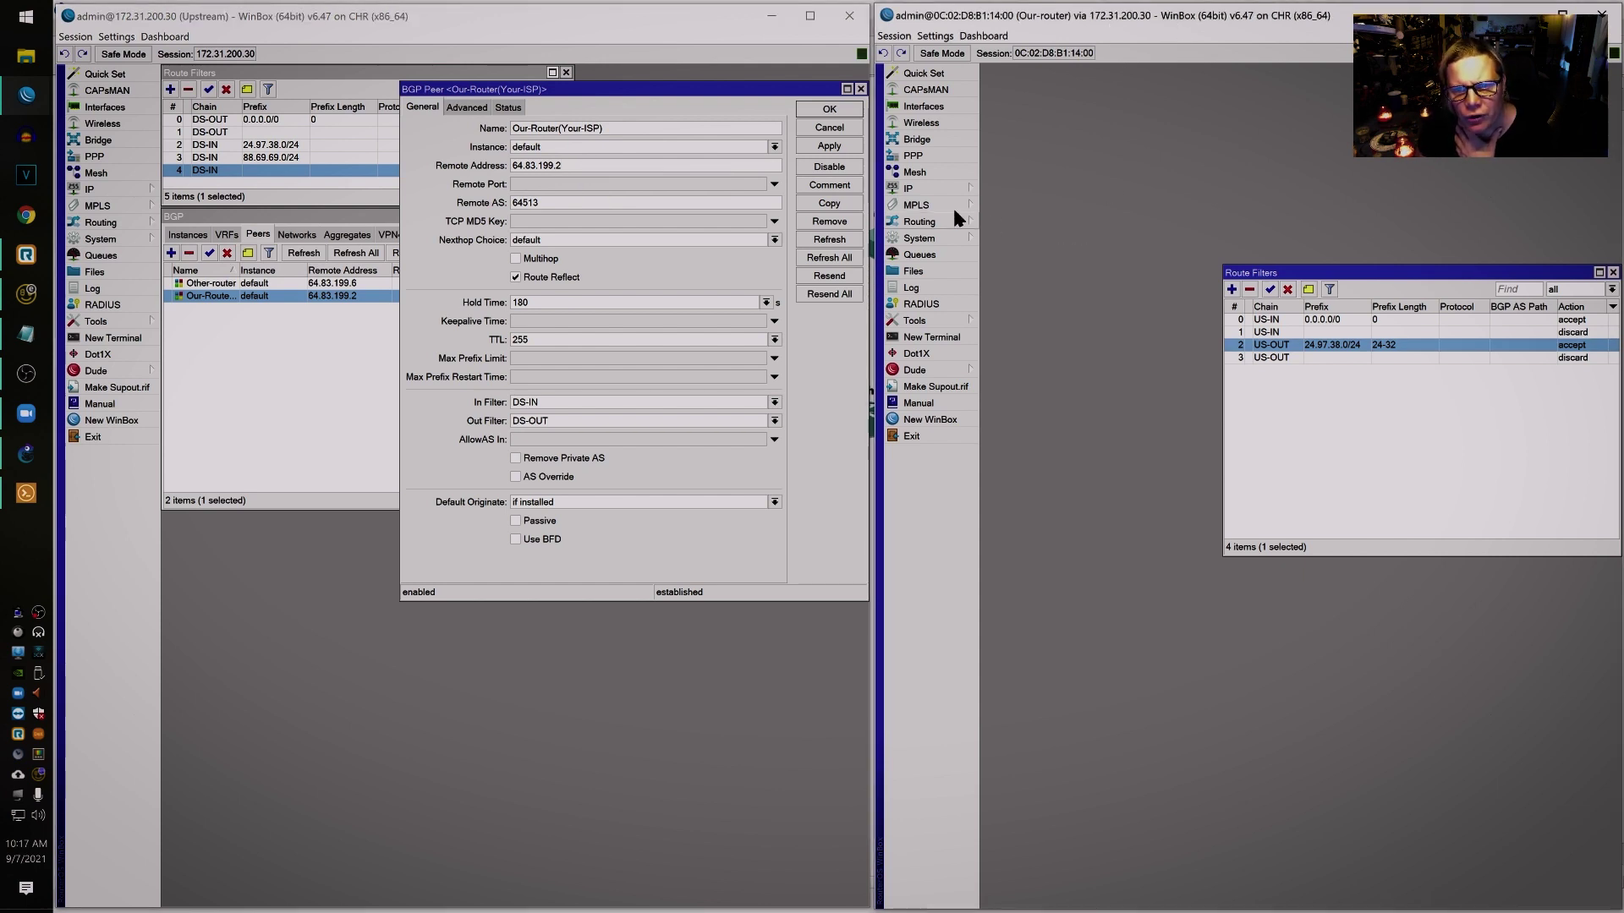
pyautogui.click(931, 187)
pyautogui.click(1027, 224)
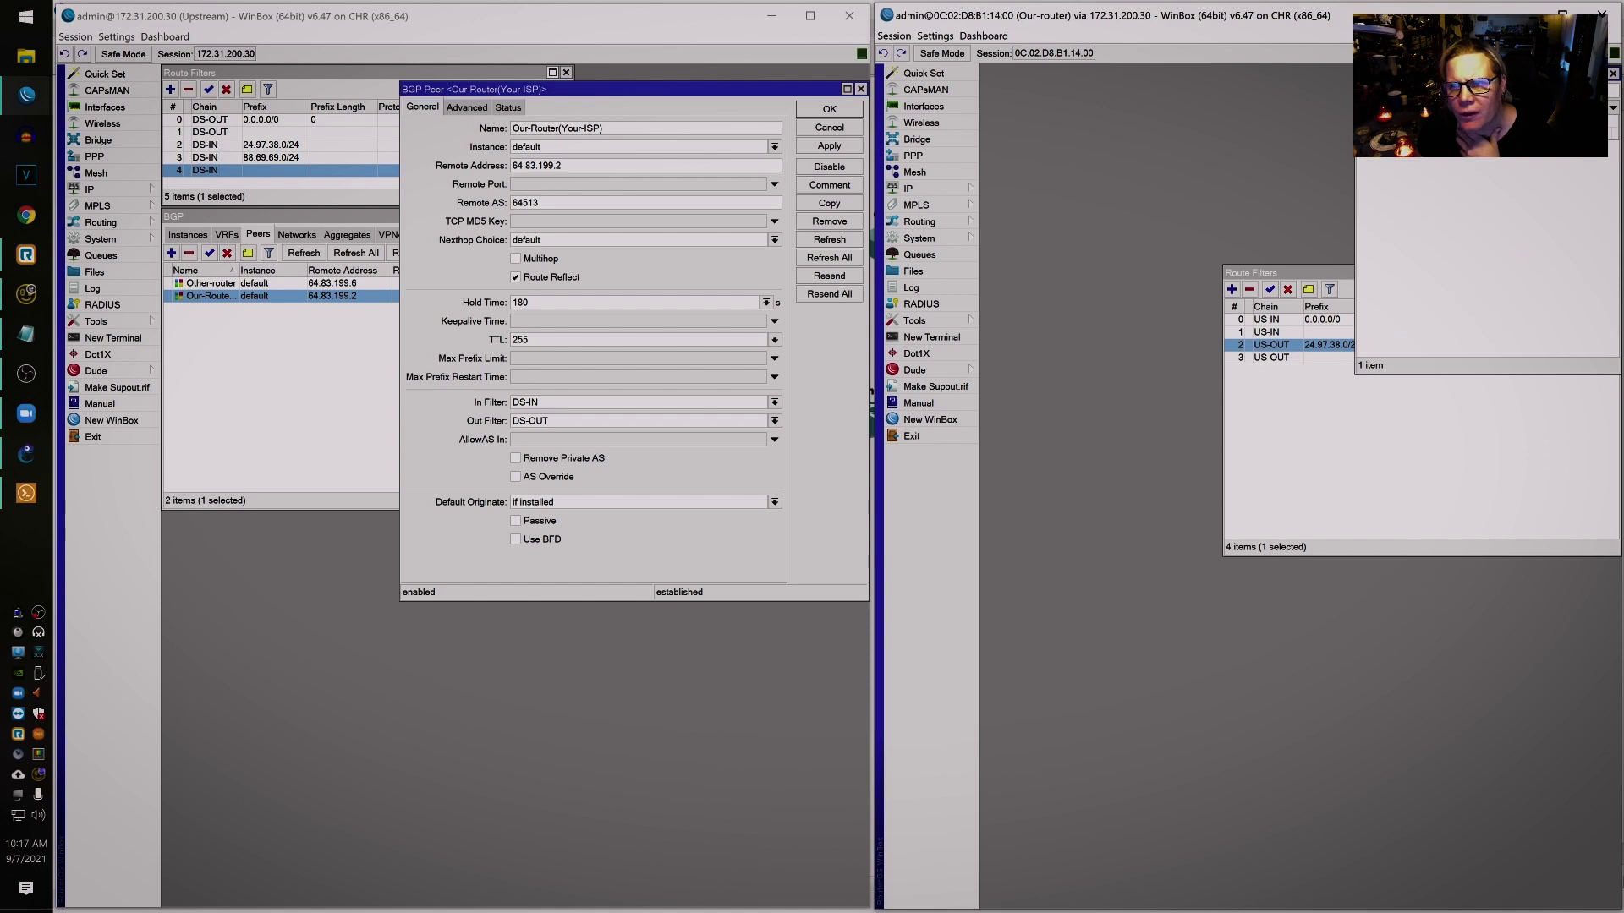
pyautogui.moveTo(1148, 108); pyautogui.dragTo(1079, 82)
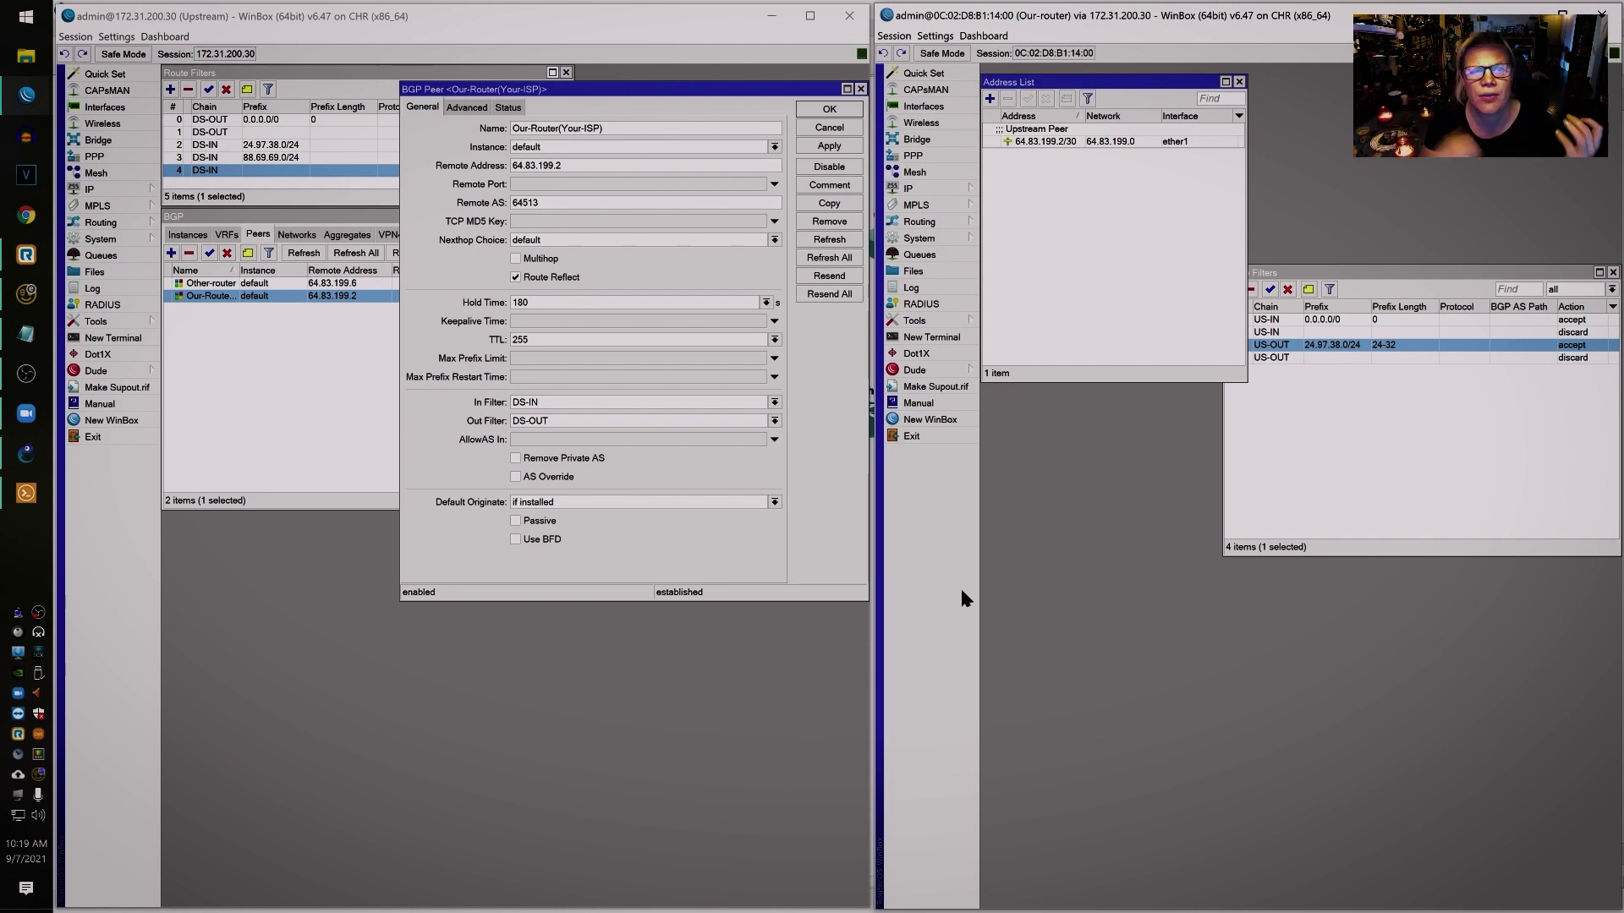
# - Check the peer's remote AS against Our-router's address entry, and review the peer's advanced and general settings
pyautogui.click(598, 182)
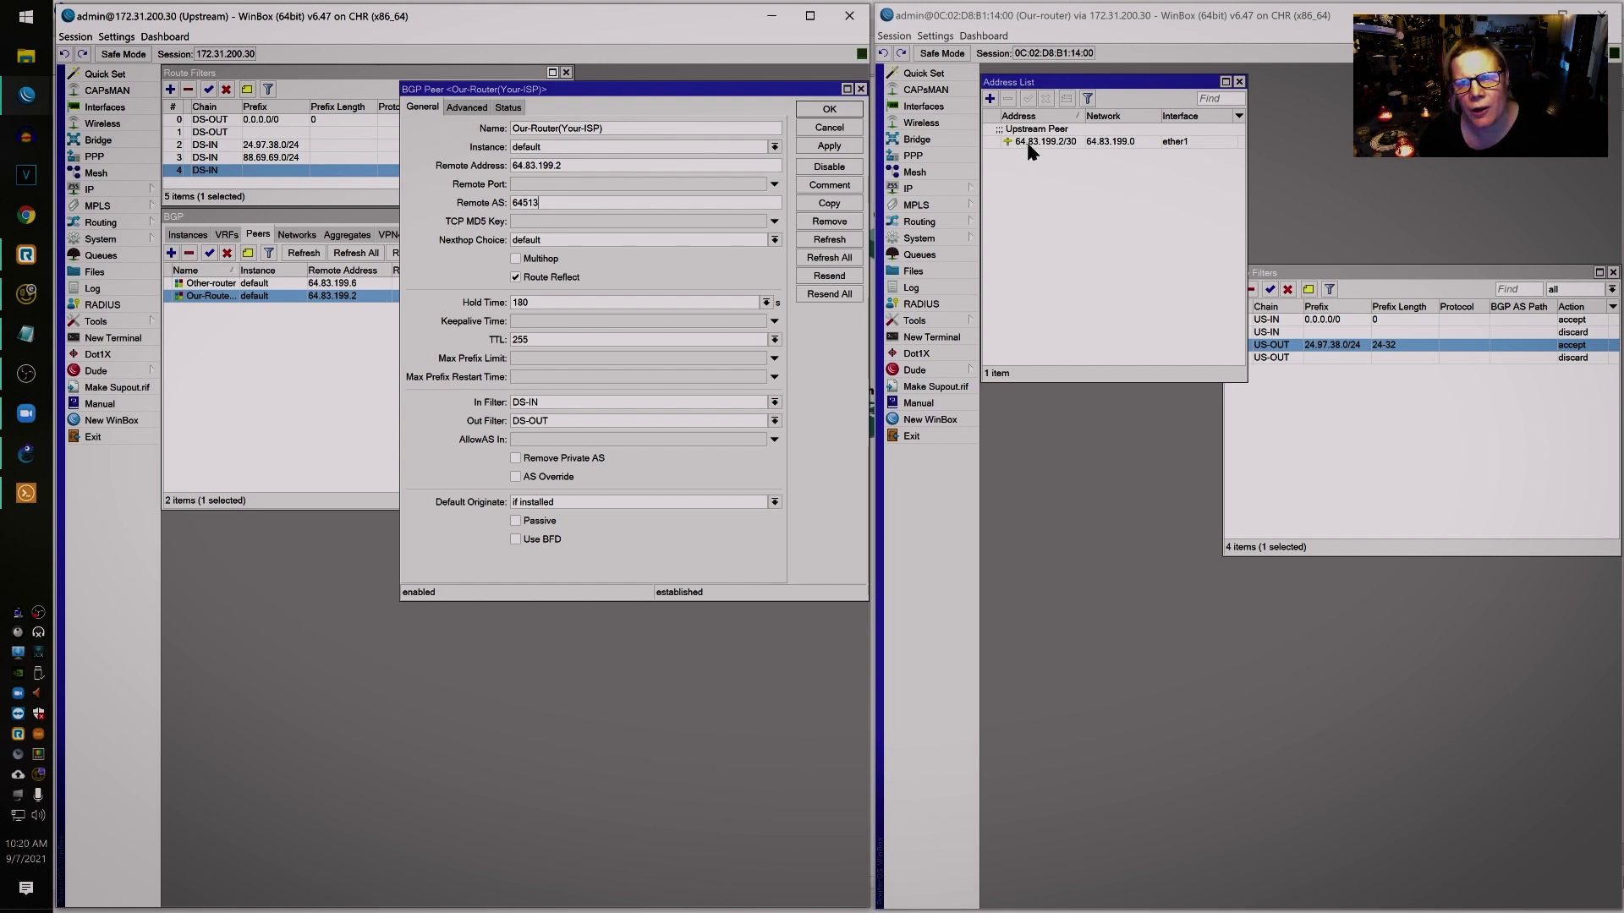
pyautogui.moveTo(1038, 147)
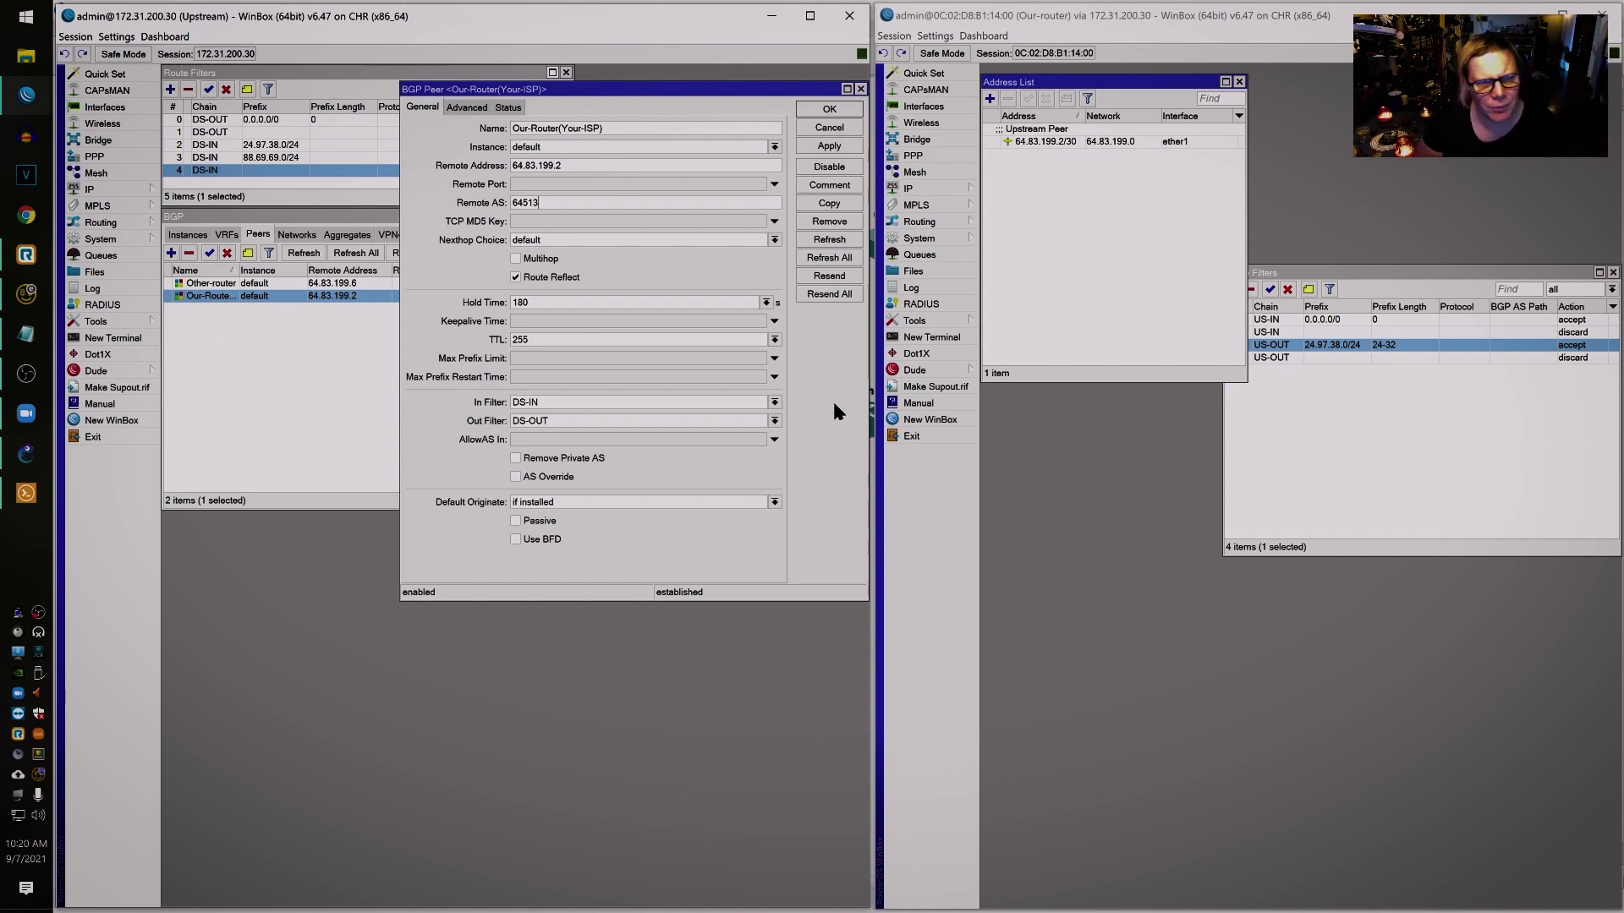
pyautogui.click(568, 201)
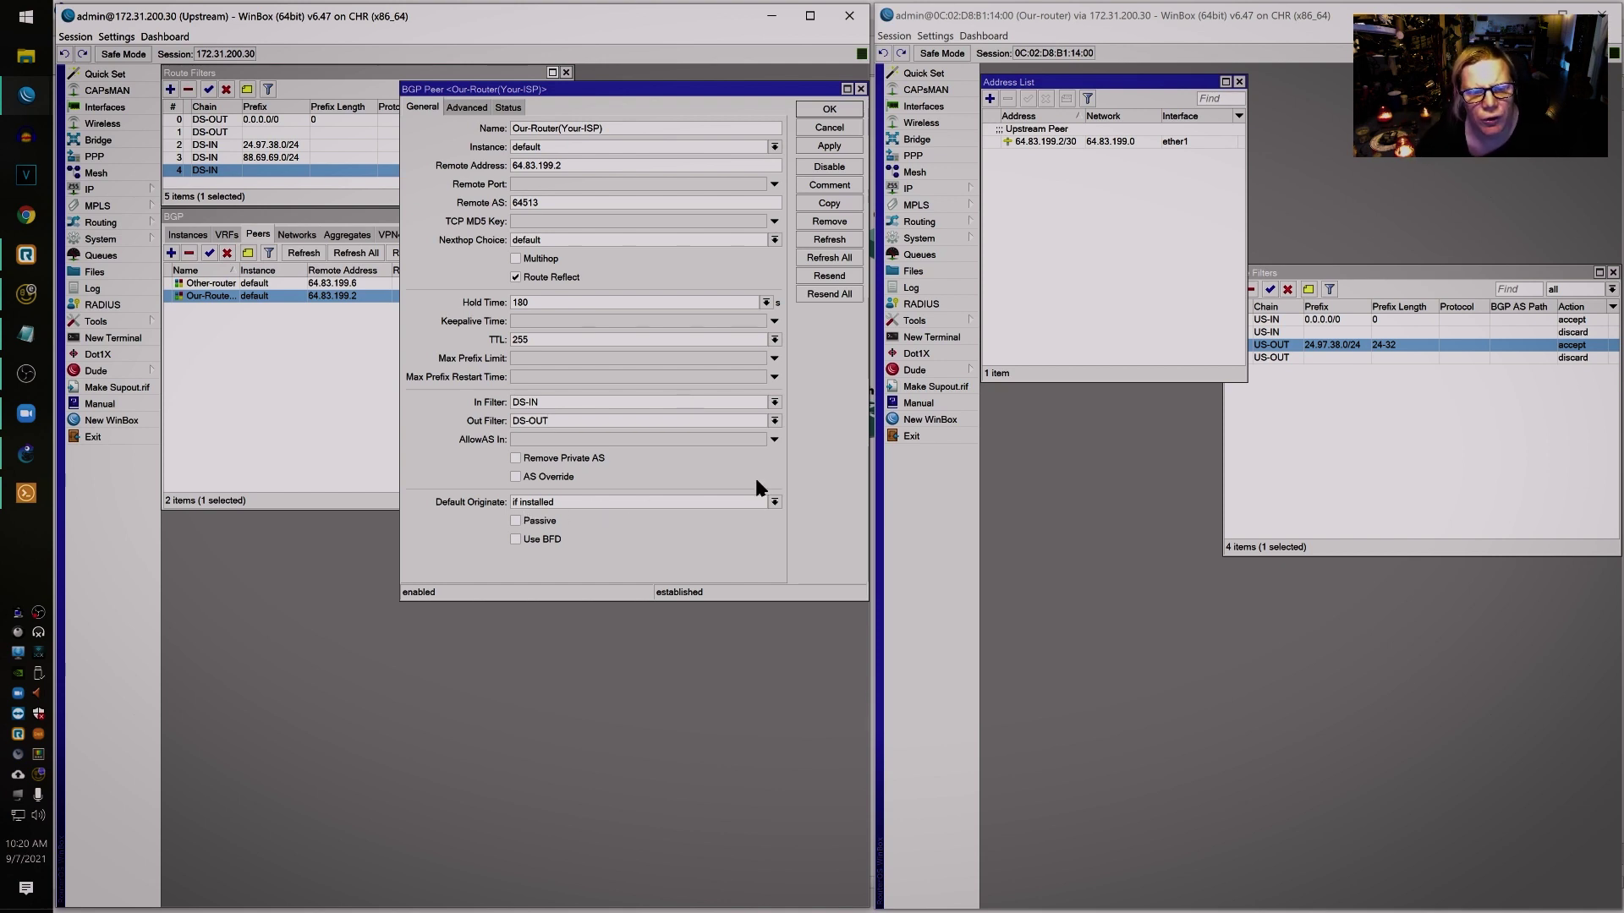
pyautogui.click(484, 107)
pyautogui.click(422, 107)
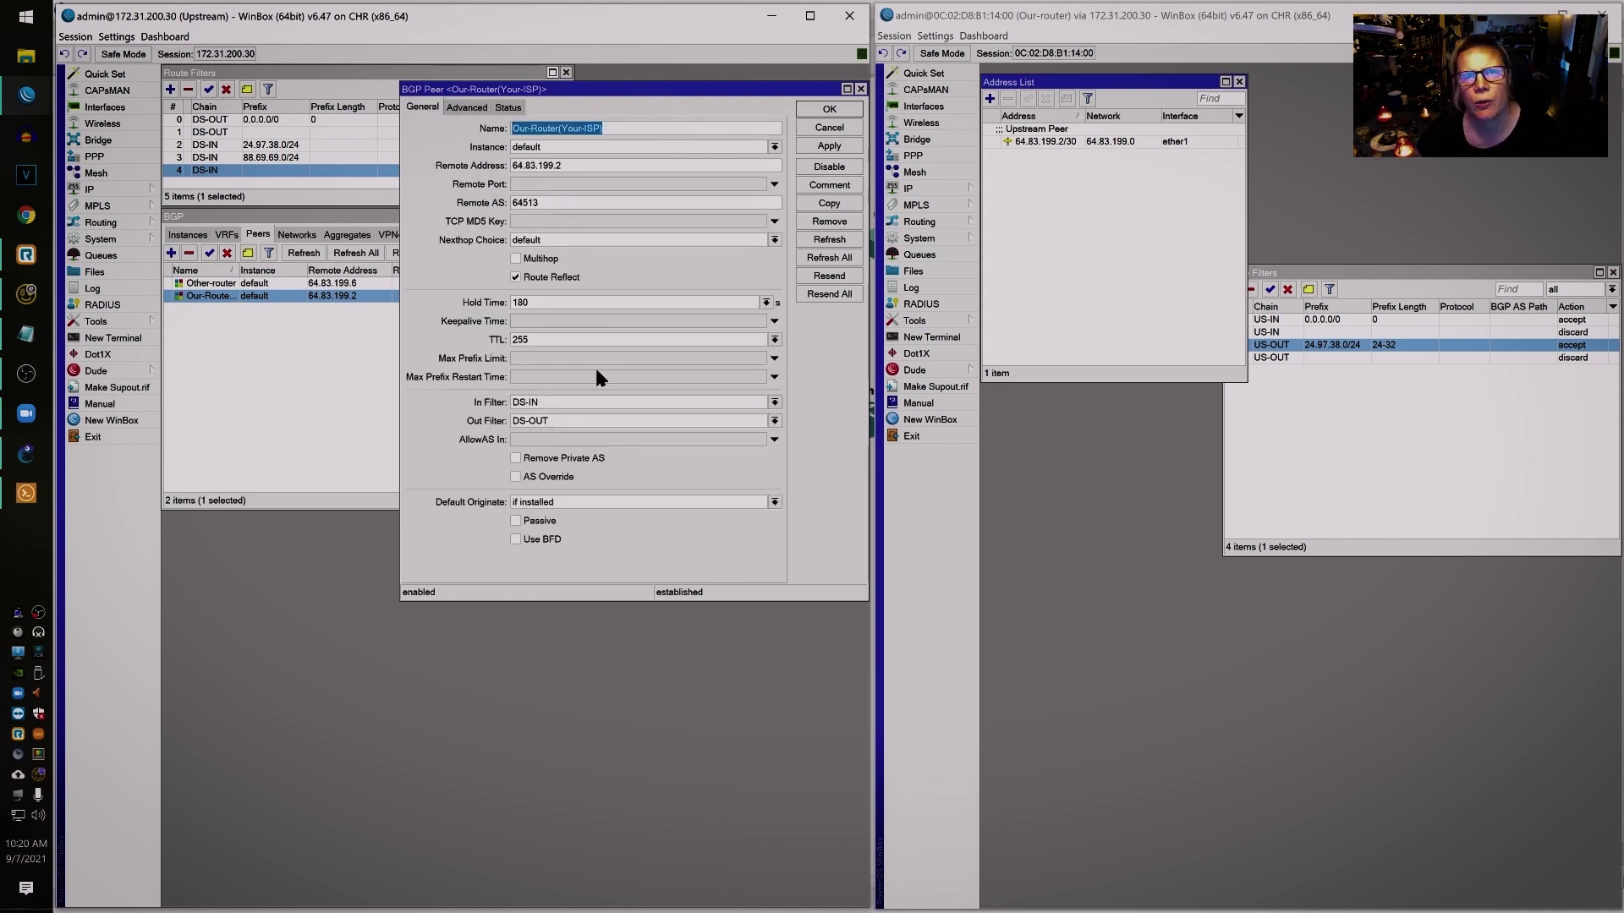
# - Review the advanced, status and general settings of the Upstream router's Our-Router(Your-ISP) BGP peer, and close it without changes
pyautogui.click(467, 106)
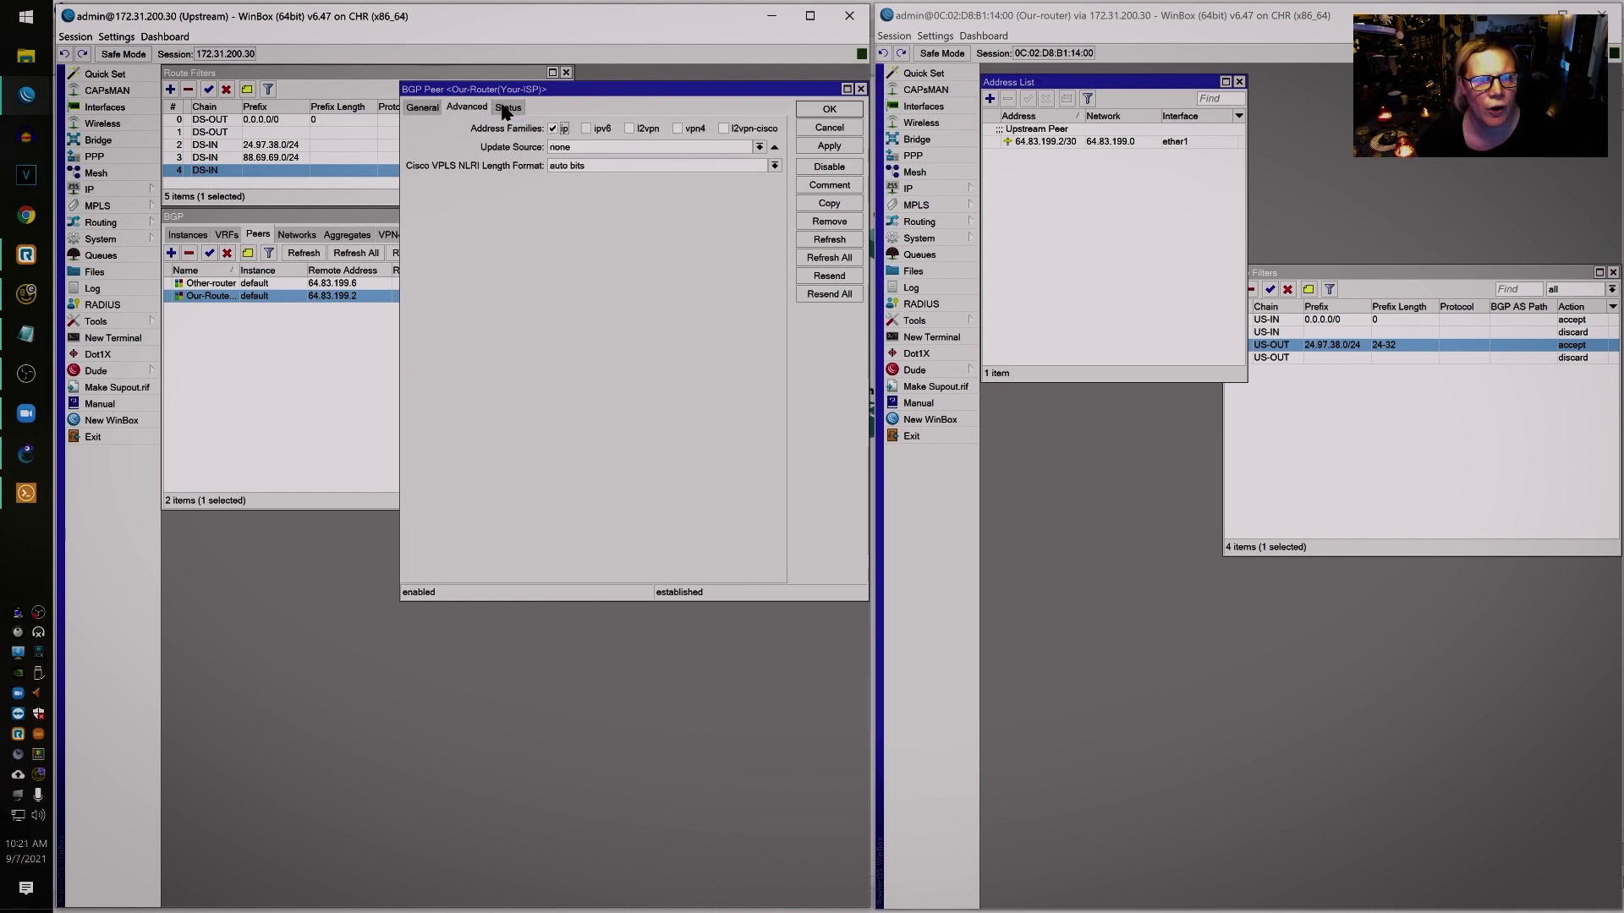
pyautogui.click(506, 108)
pyautogui.click(470, 109)
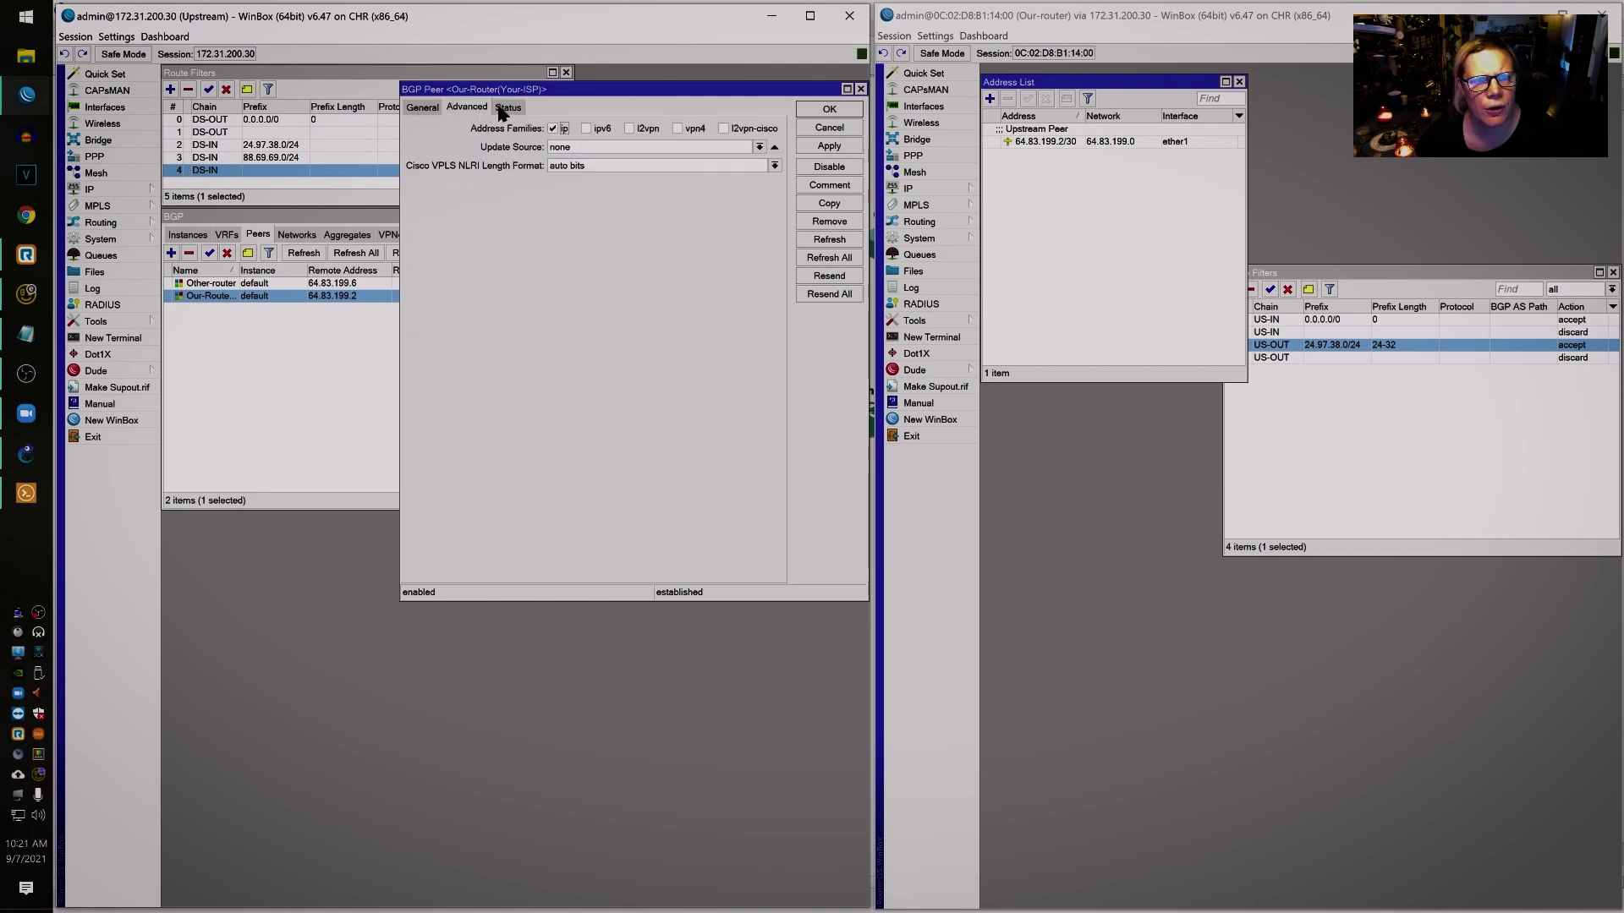
pyautogui.click(506, 109)
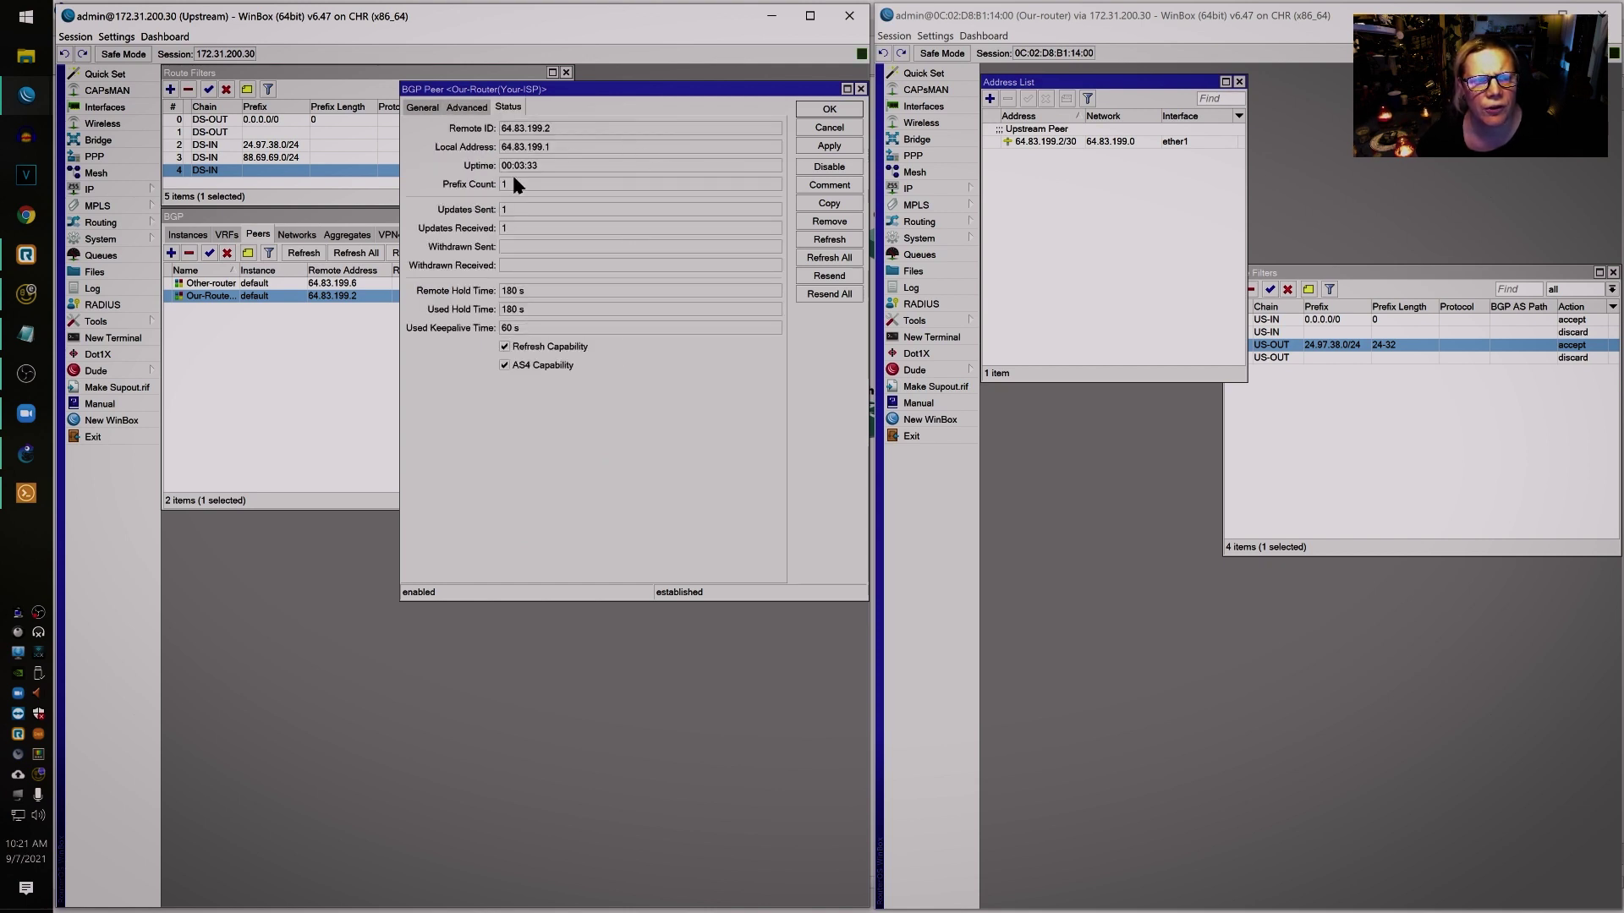
pyautogui.click(467, 108)
pyautogui.click(424, 108)
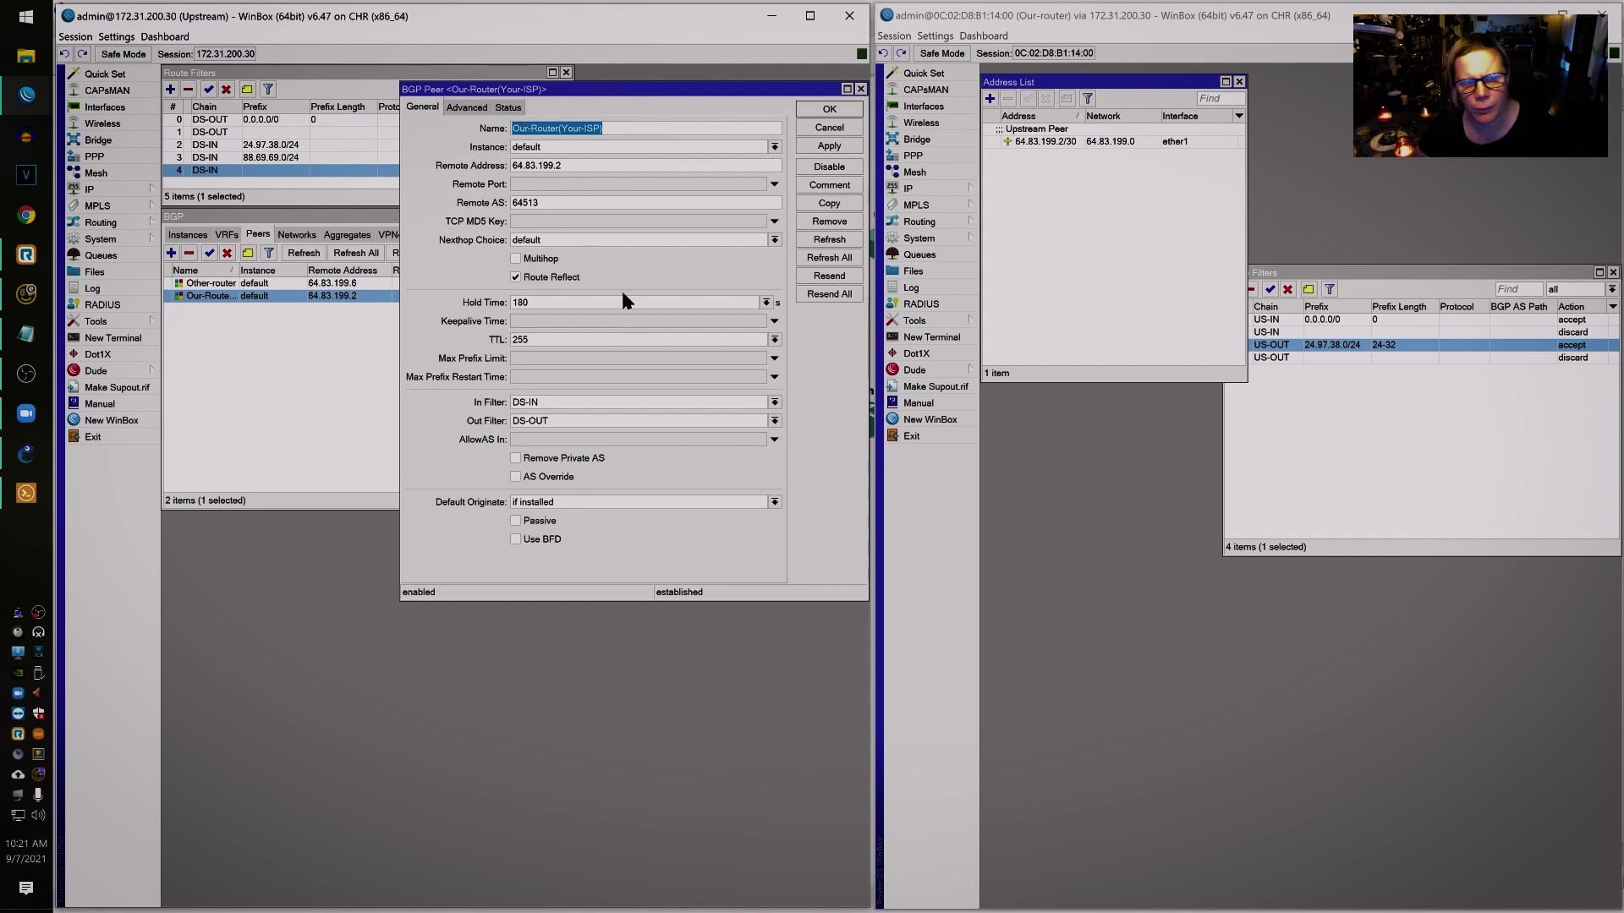
pyautogui.click(828, 128)
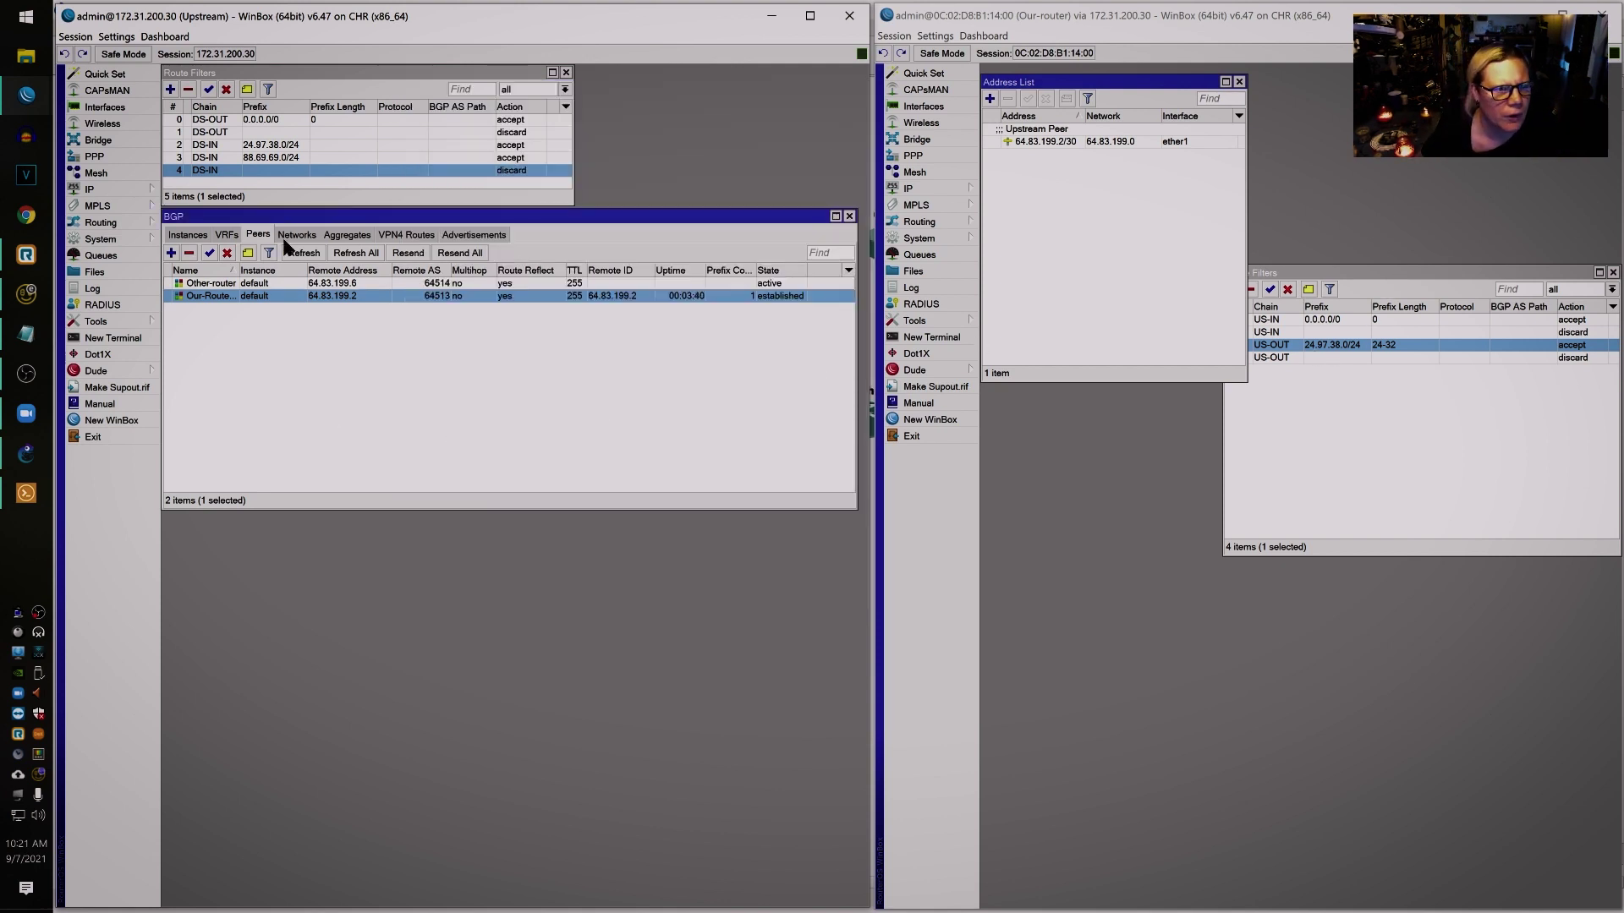
# - Reopen the Our-Router(Your-ISP) peer's settings and place them beneath a shortened BGP peers window
pyautogui.doubleClick(271, 296)
pyautogui.moveTo(558, 88); pyautogui.dragTo(329, 391)
pyautogui.moveTo(736, 508); pyautogui.dragTo(737, 333)
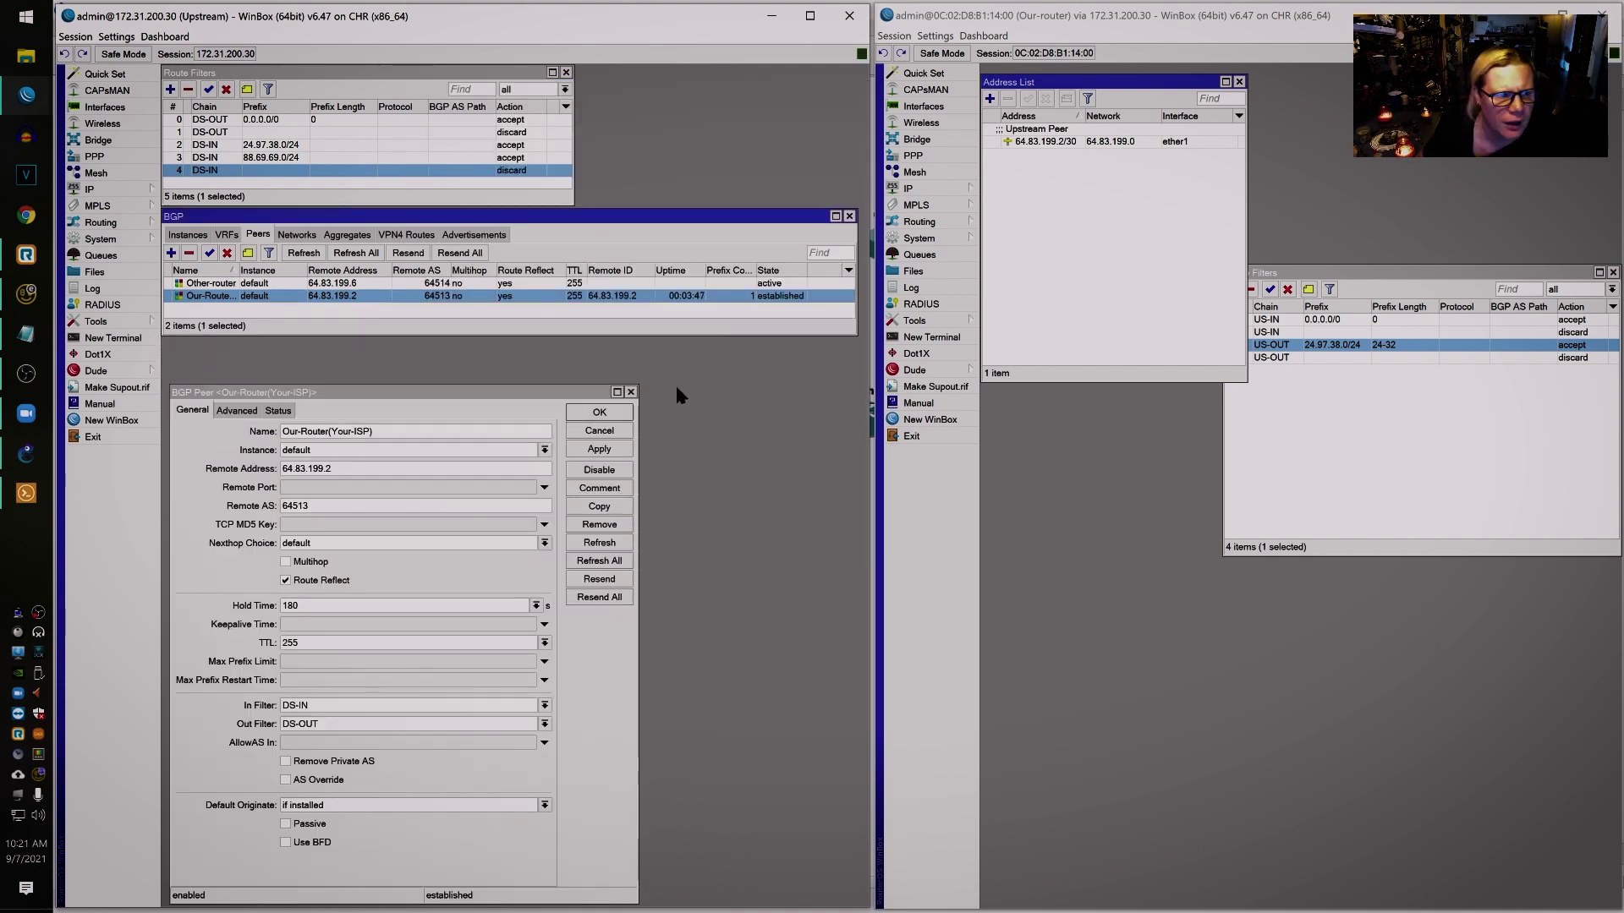
pyautogui.moveTo(592, 391); pyautogui.dragTo(588, 346)
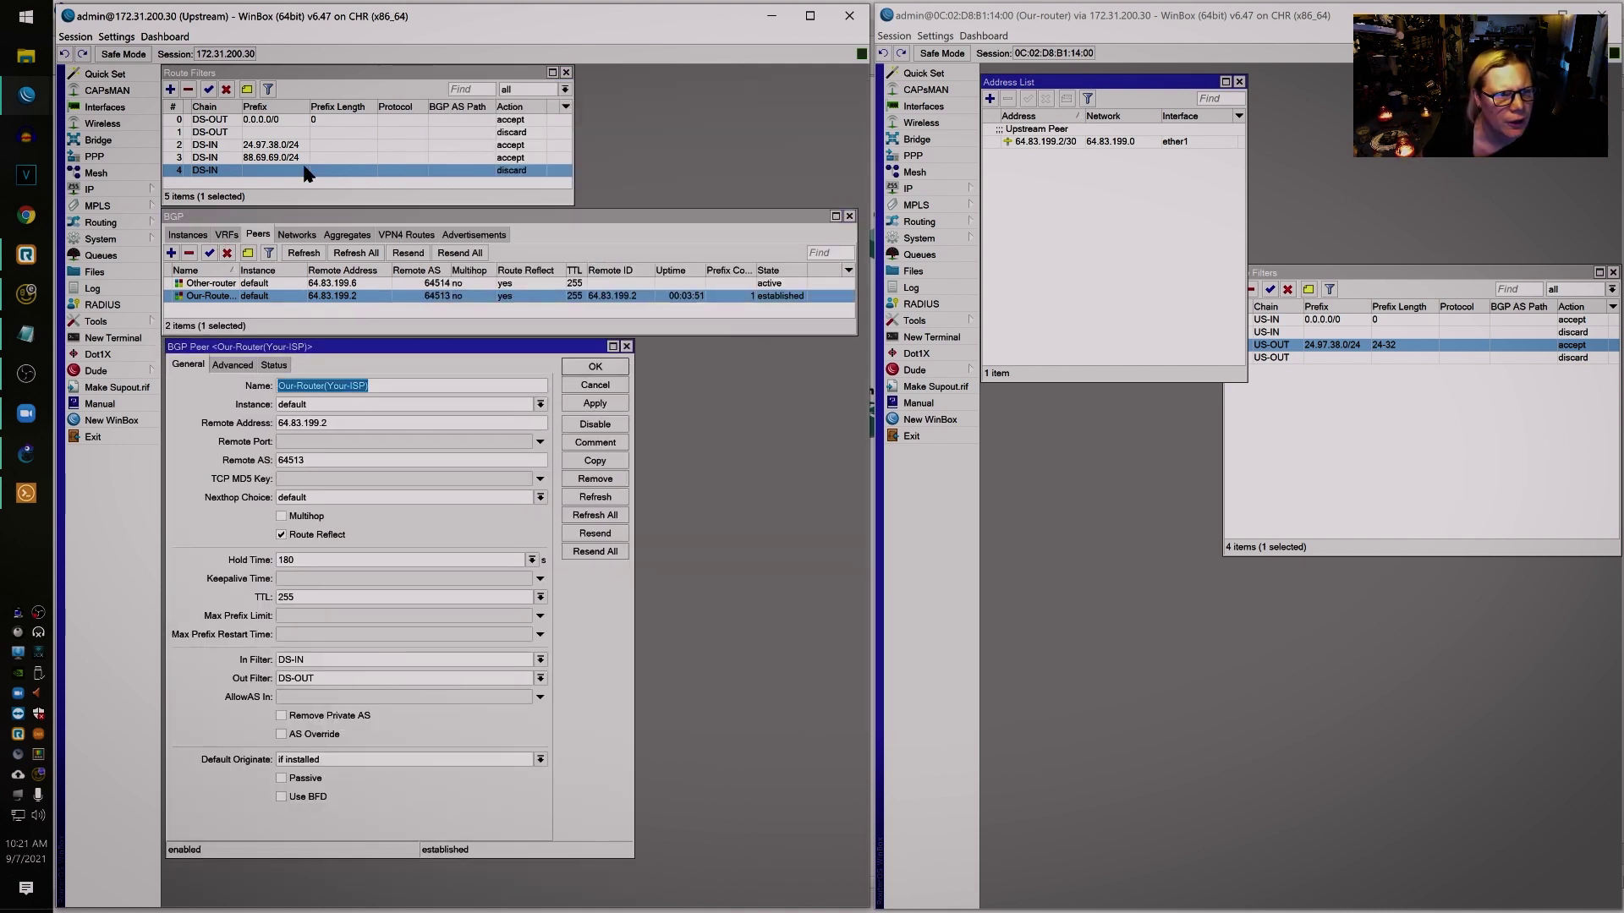
# - Open the Upstream router's route list, fit it beneath the BGP peers window, and highlight the 24.97.38.0/24 route
pyautogui.click(94, 189)
pyautogui.click(208, 440)
pyautogui.moveTo(545, 348); pyautogui.dragTo(543, 398)
pyautogui.moveTo(540, 418); pyautogui.dragTo(570, 328)
pyautogui.moveTo(491, 205); pyautogui.dragTo(492, 197)
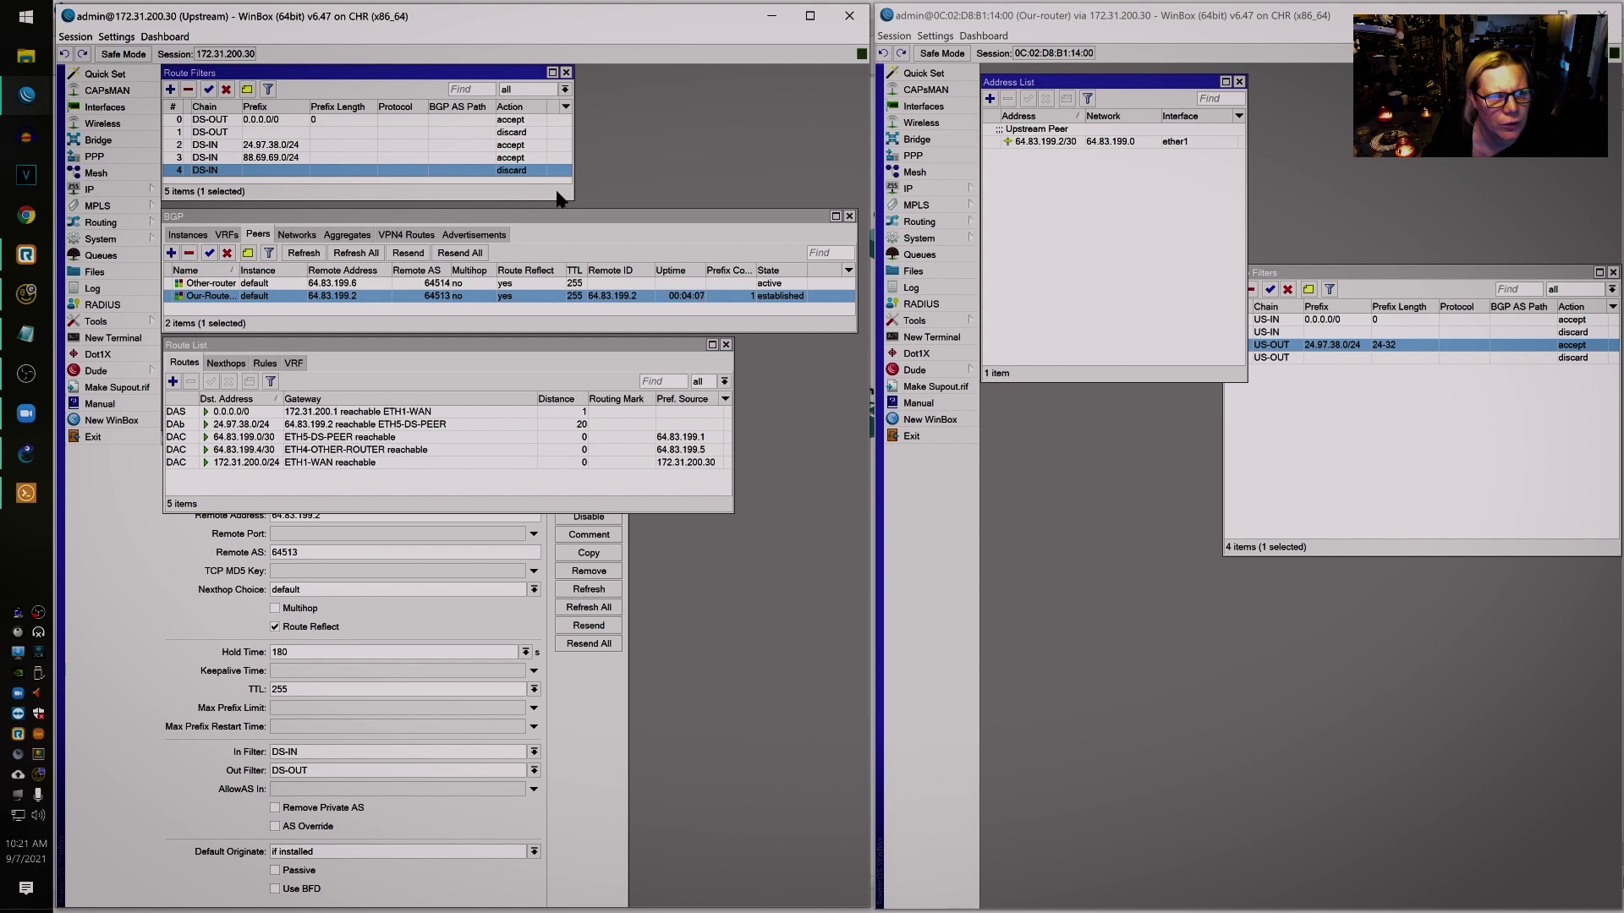
pyautogui.moveTo(611, 345); pyautogui.dragTo(610, 313)
pyautogui.moveTo(611, 381); pyautogui.dragTo(610, 338)
pyautogui.click(557, 409)
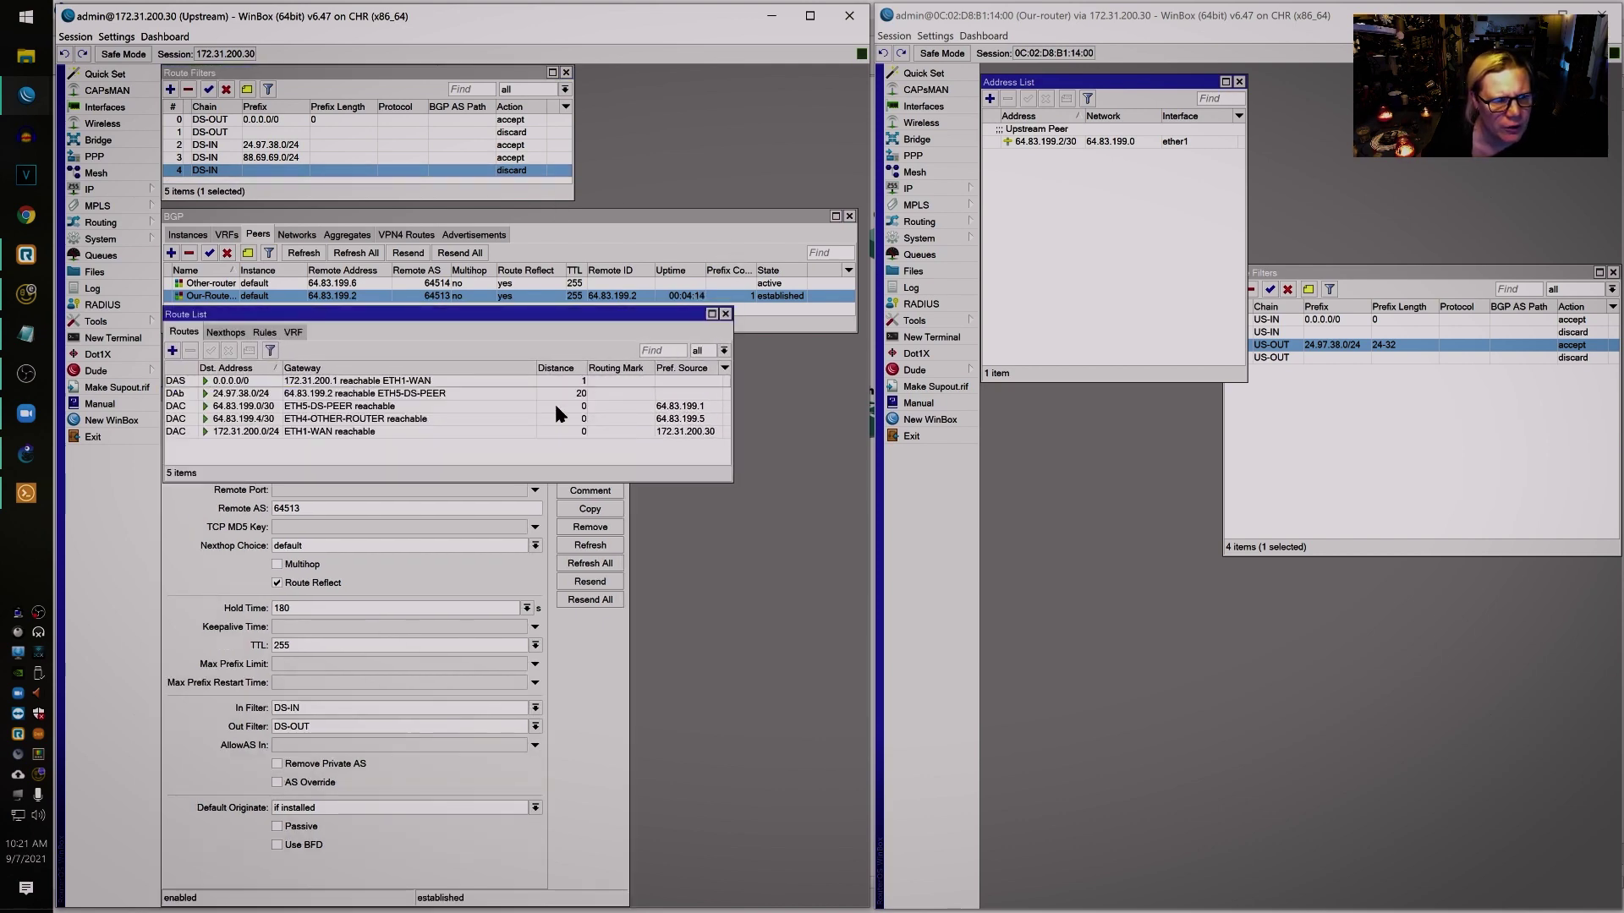
pyautogui.click(268, 395)
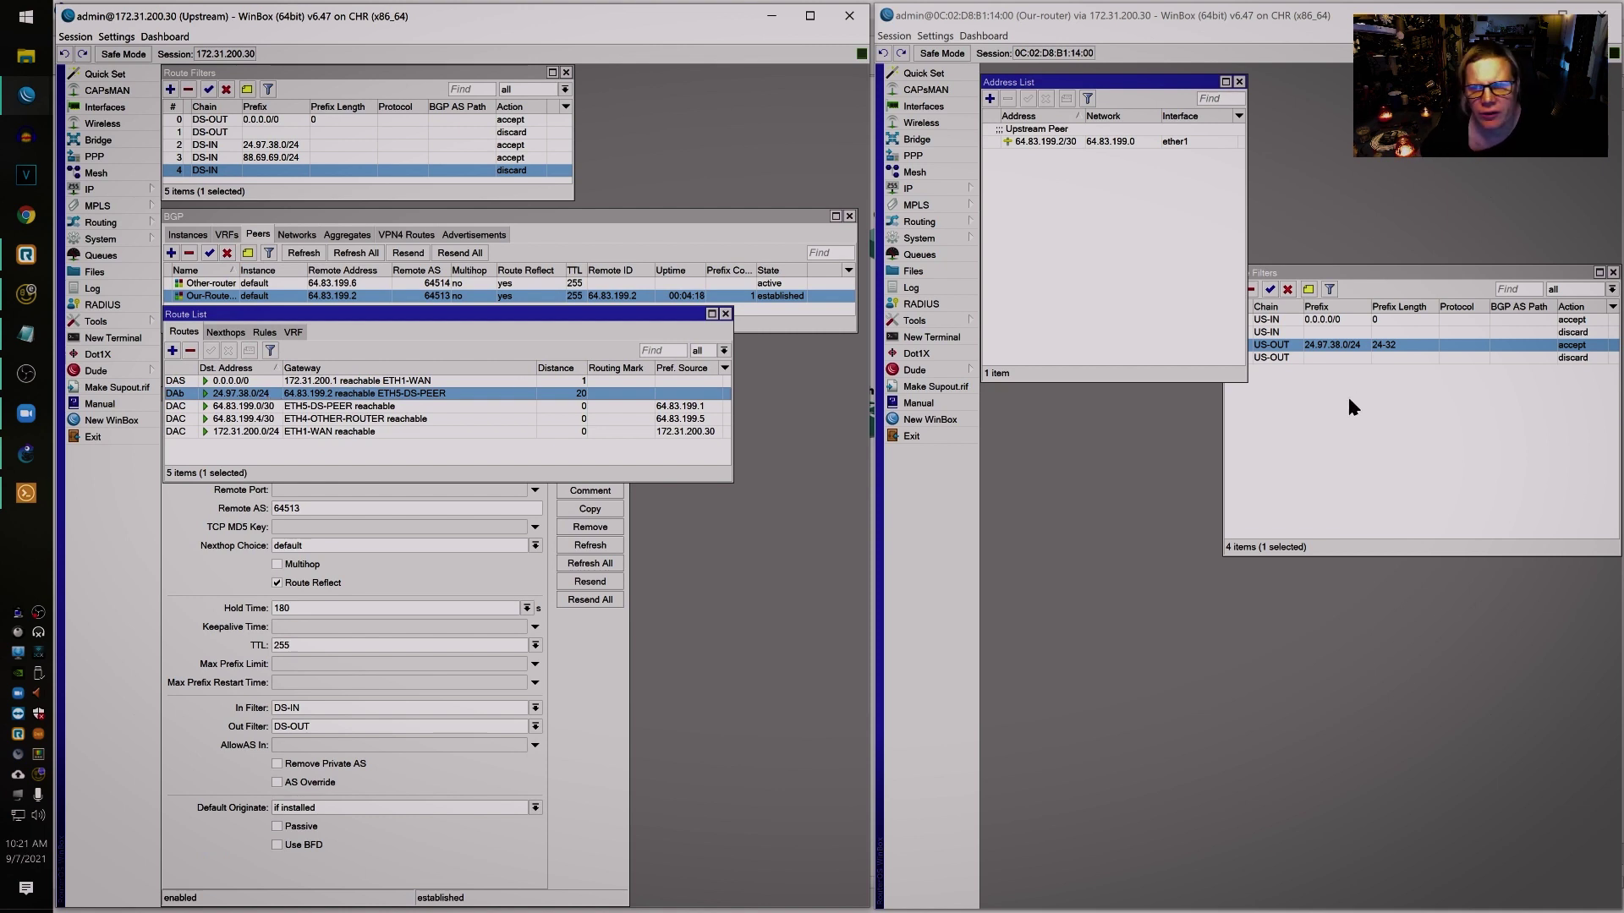
# - Close Our-router's address list, and move and shrink its route filters window so that all chains and actions fit clear of the webcam
pyautogui.click(1336, 440)
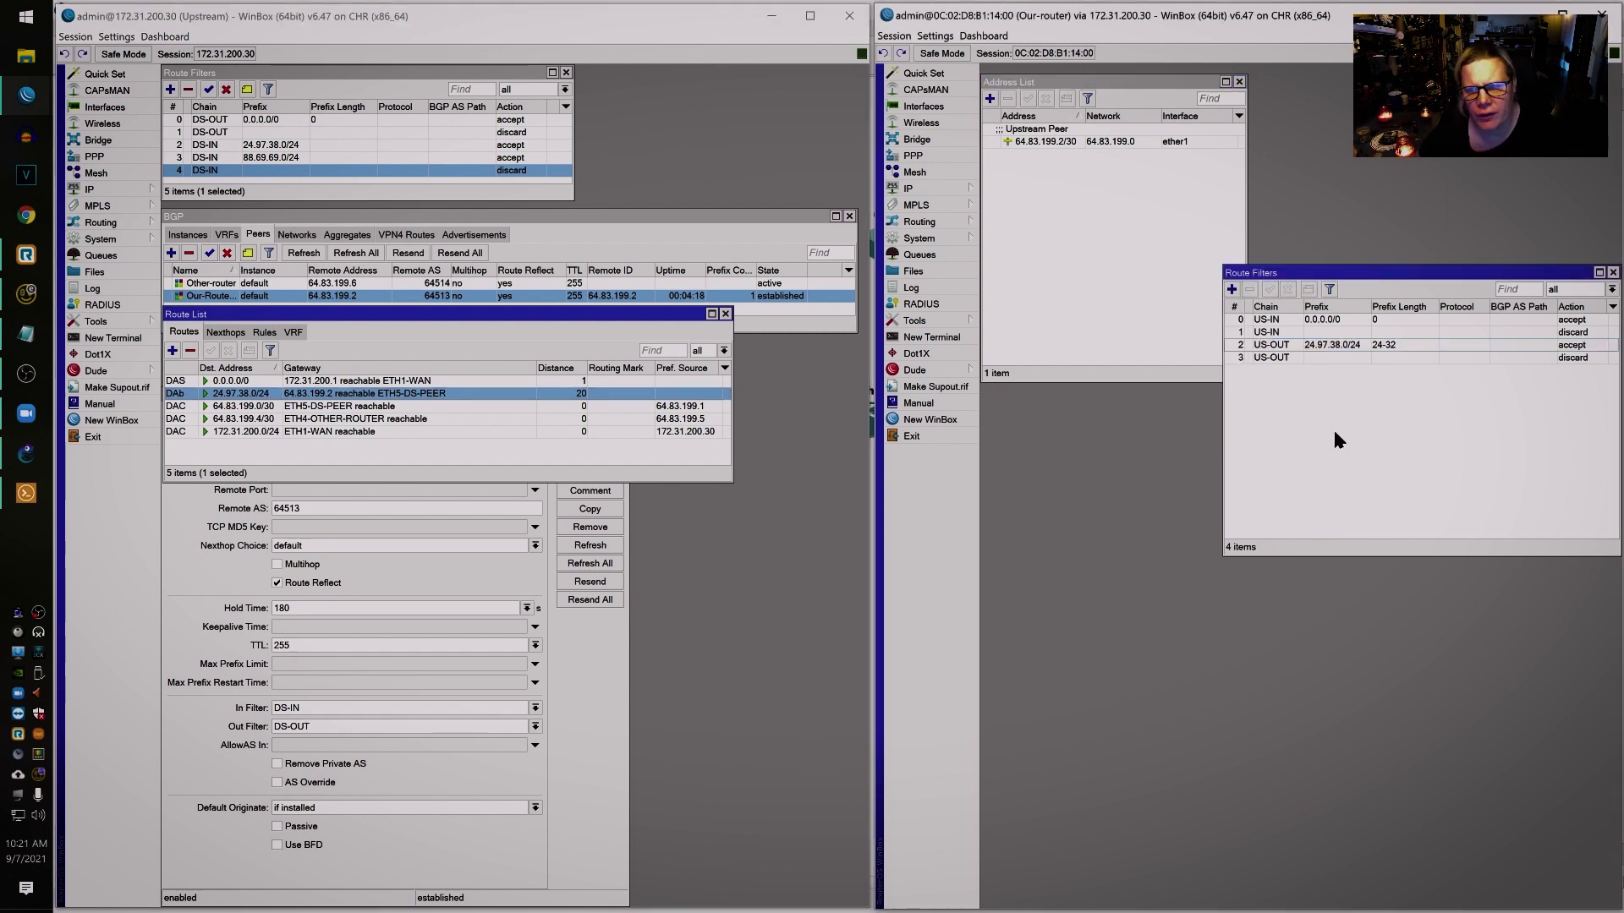
pyautogui.click(1104, 146)
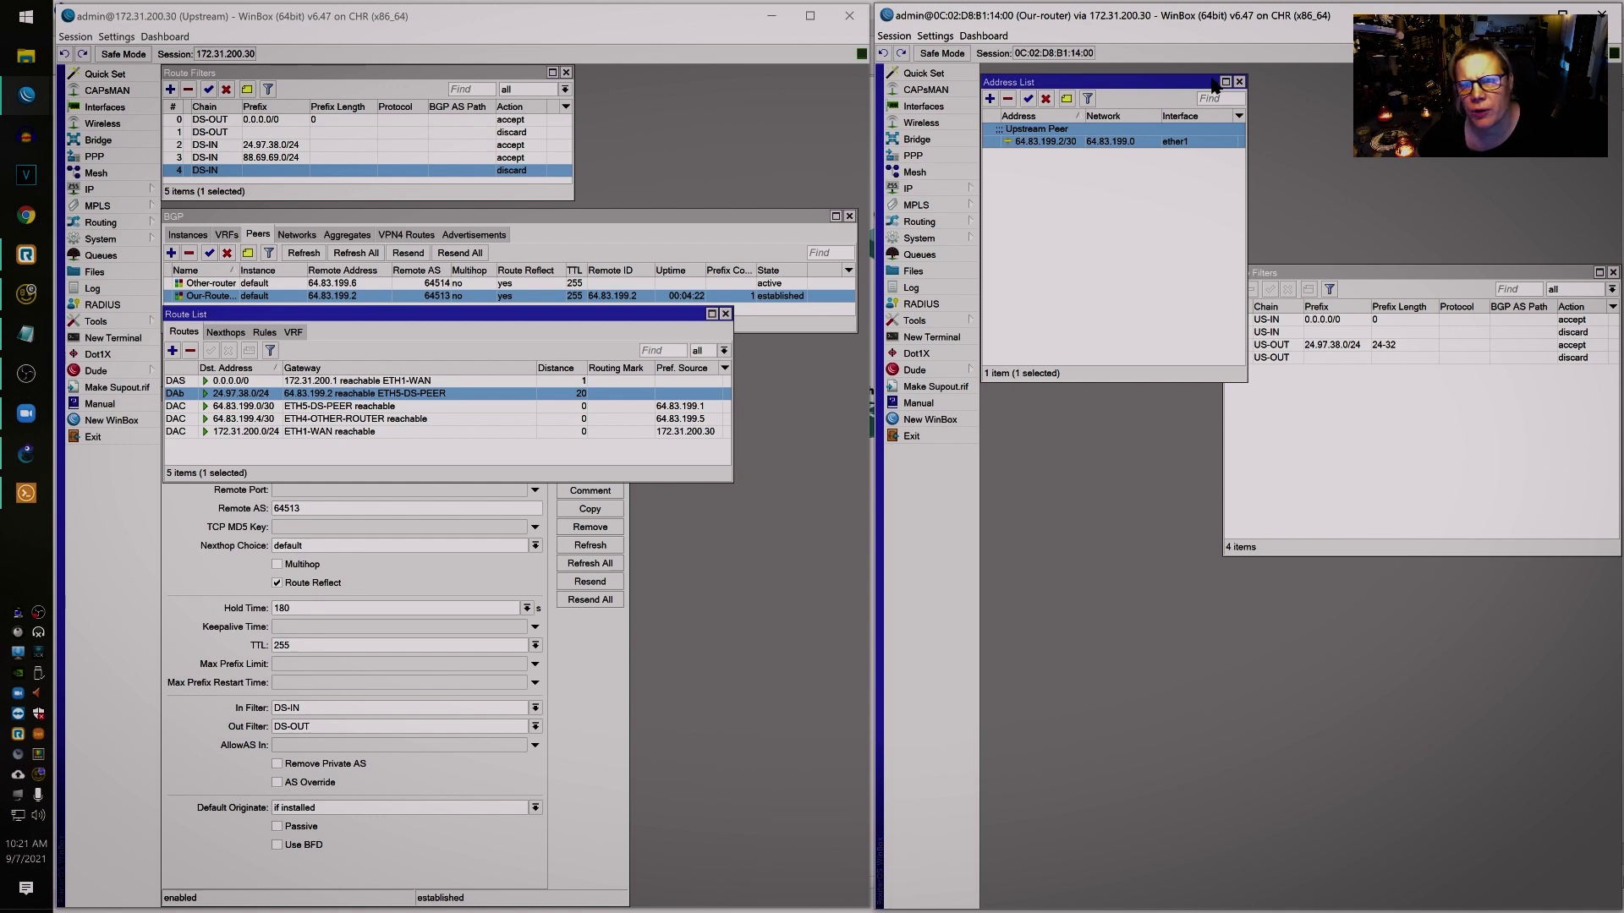
pyautogui.click(1239, 82)
pyautogui.moveTo(1306, 283); pyautogui.dragTo(1063, 82)
pyautogui.moveTo(1369, 352); pyautogui.dragTo(1373, 164)
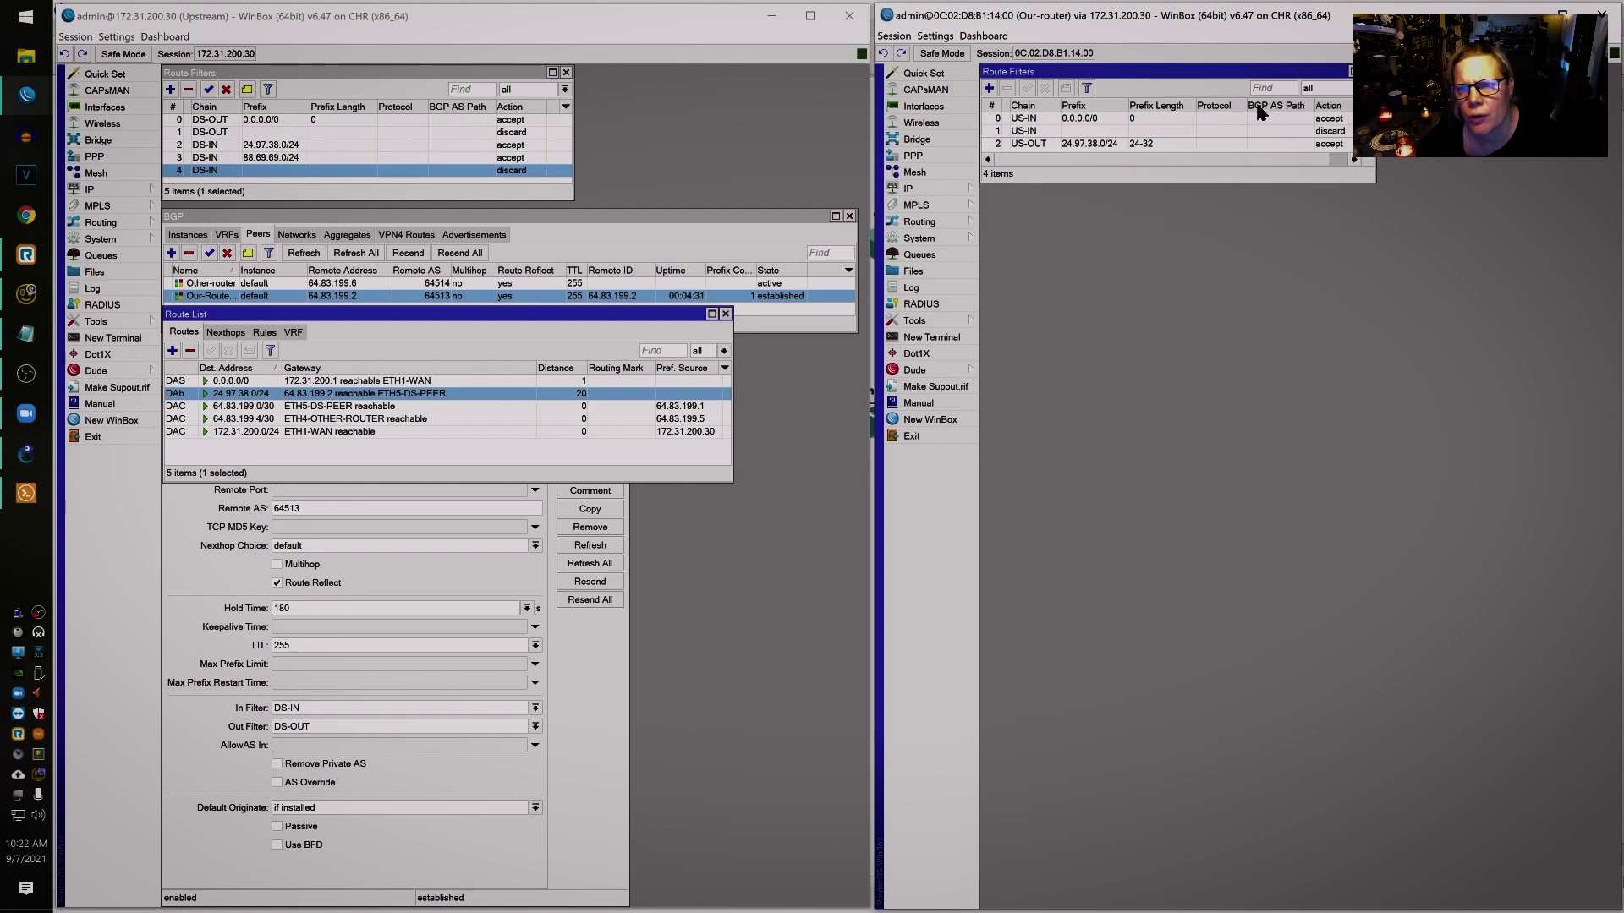
pyautogui.moveTo(1248, 112); pyautogui.dragTo(1201, 108)
pyautogui.moveTo(1300, 106); pyautogui.dragTo(1208, 106)
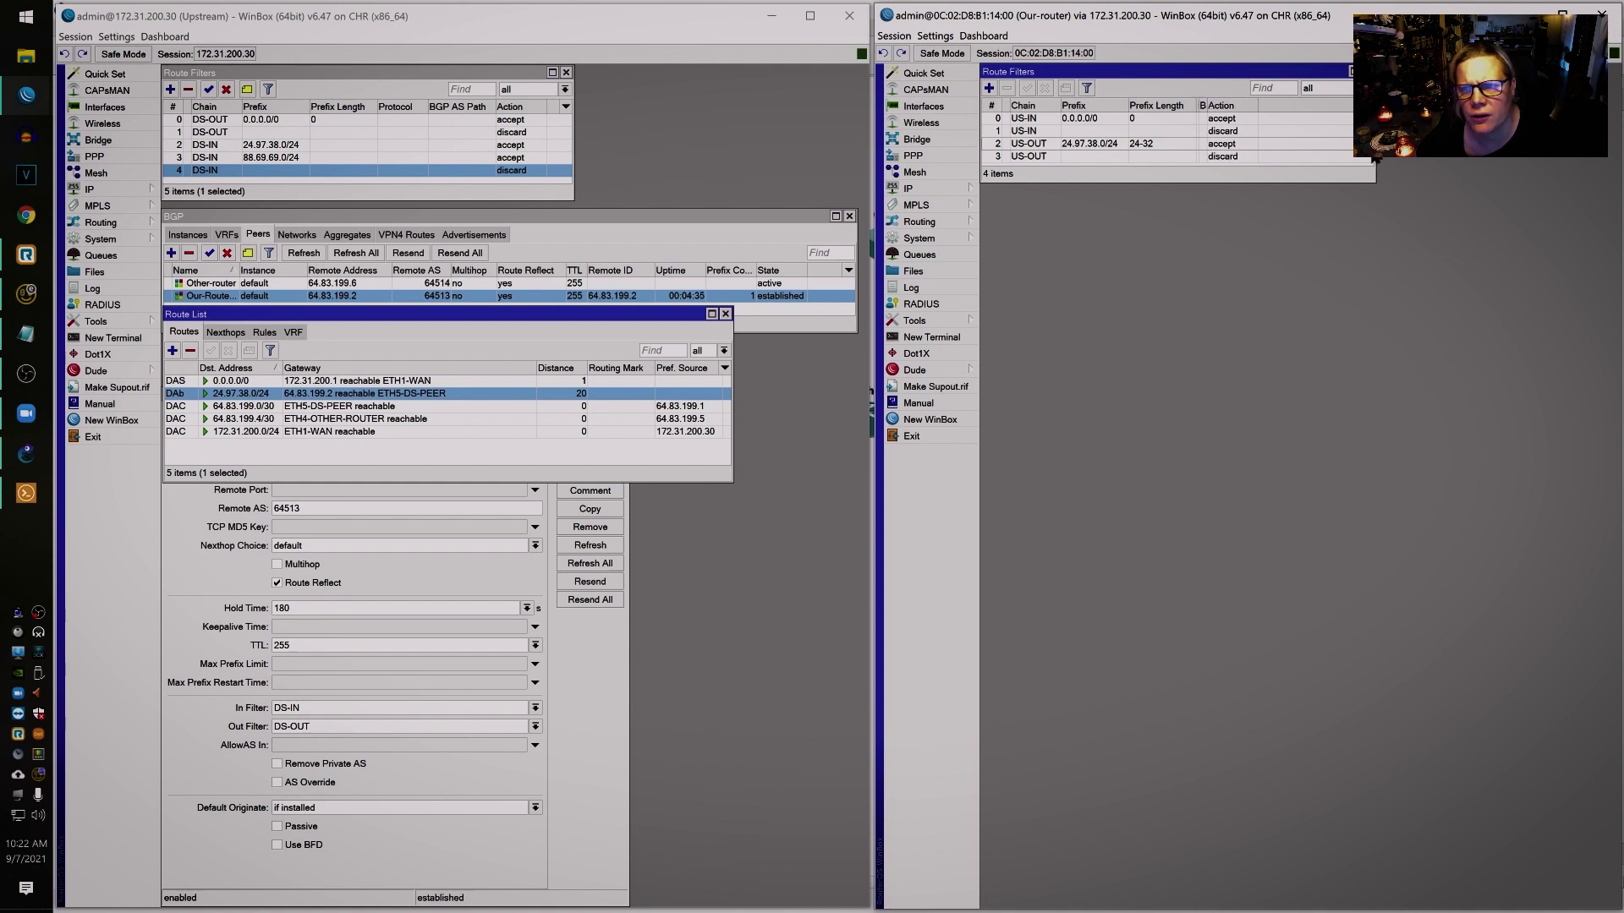
pyautogui.moveTo(1376, 148); pyautogui.dragTo(1266, 156)
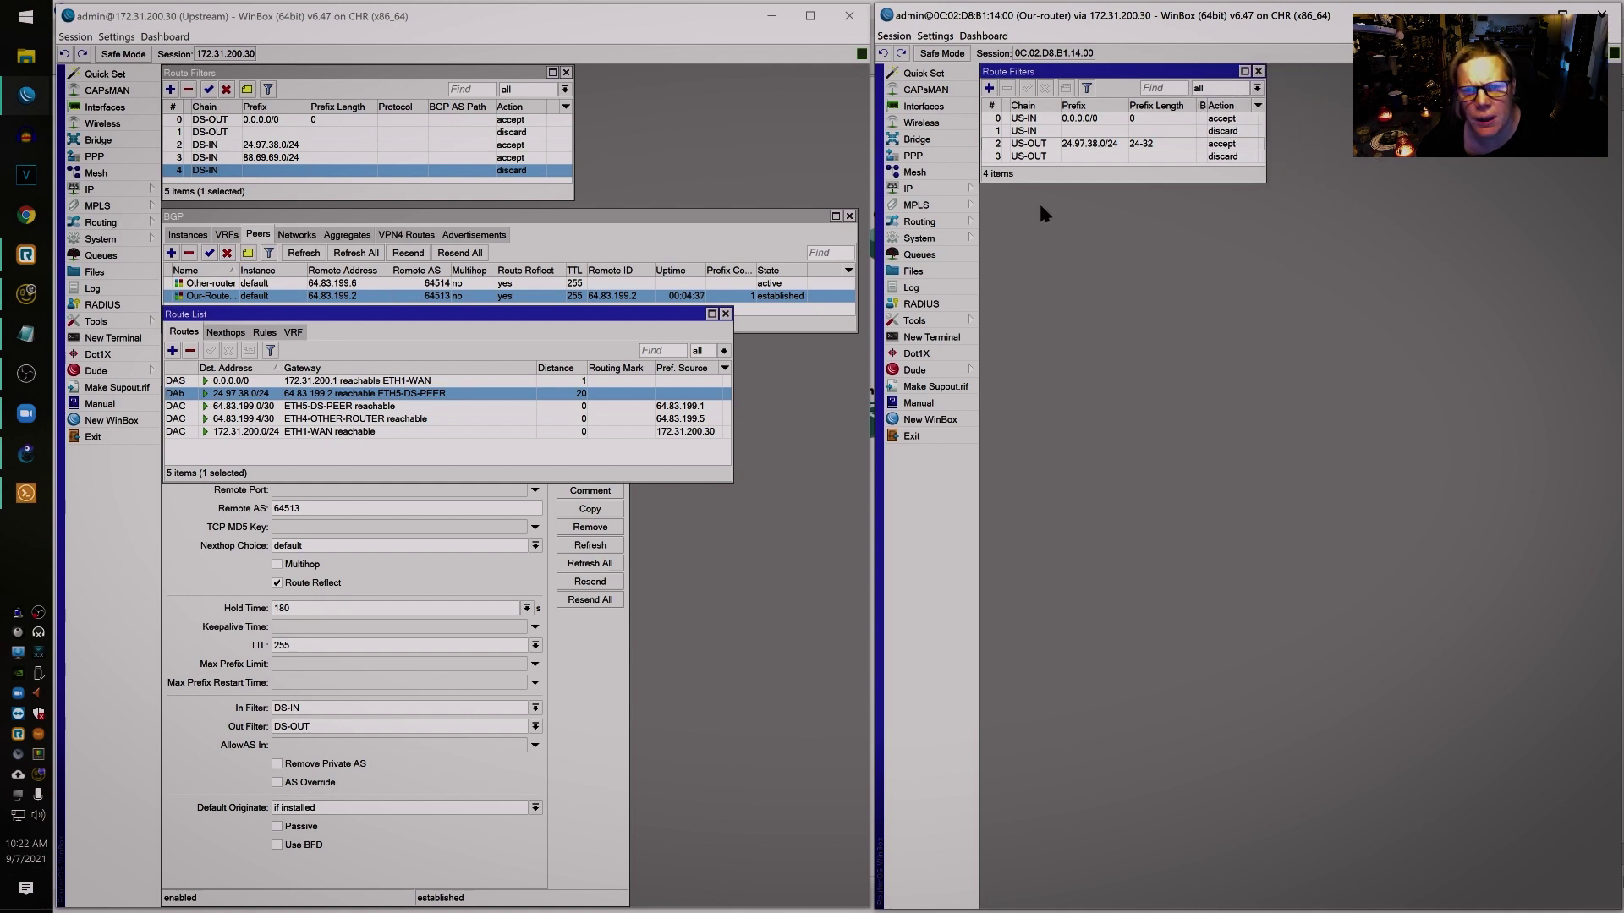
# - Reopen Our-router's IP address list and fit it in a small window beside the route filters
pyautogui.moveTo(956, 188)
pyautogui.click(1073, 218)
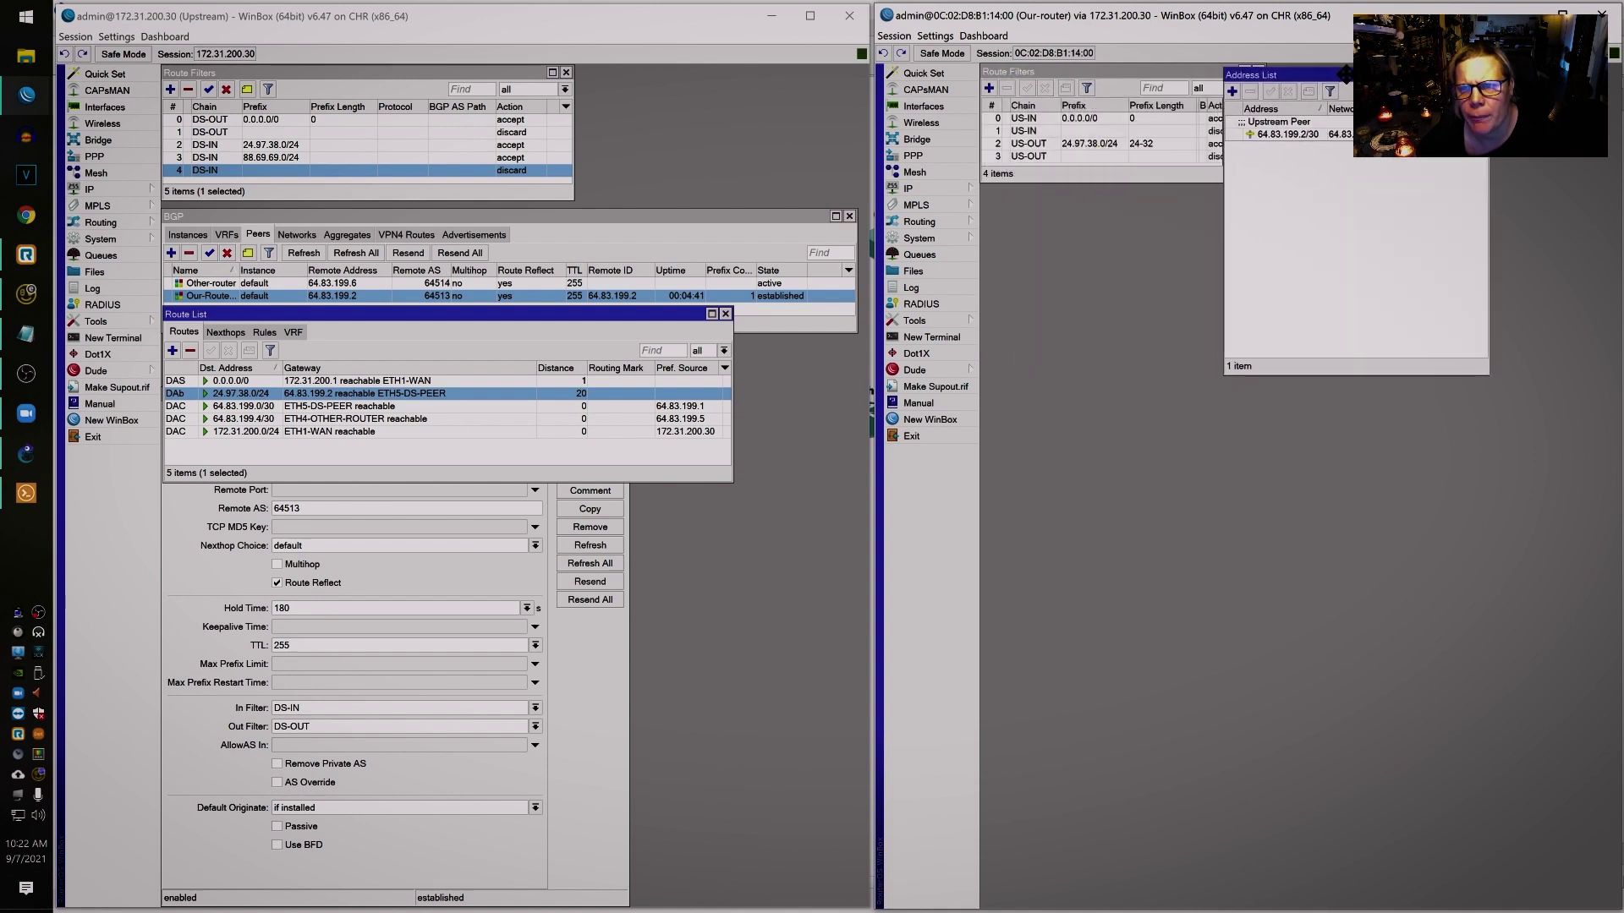
pyautogui.moveTo(1530, 372); pyautogui.dragTo(1494, 190)
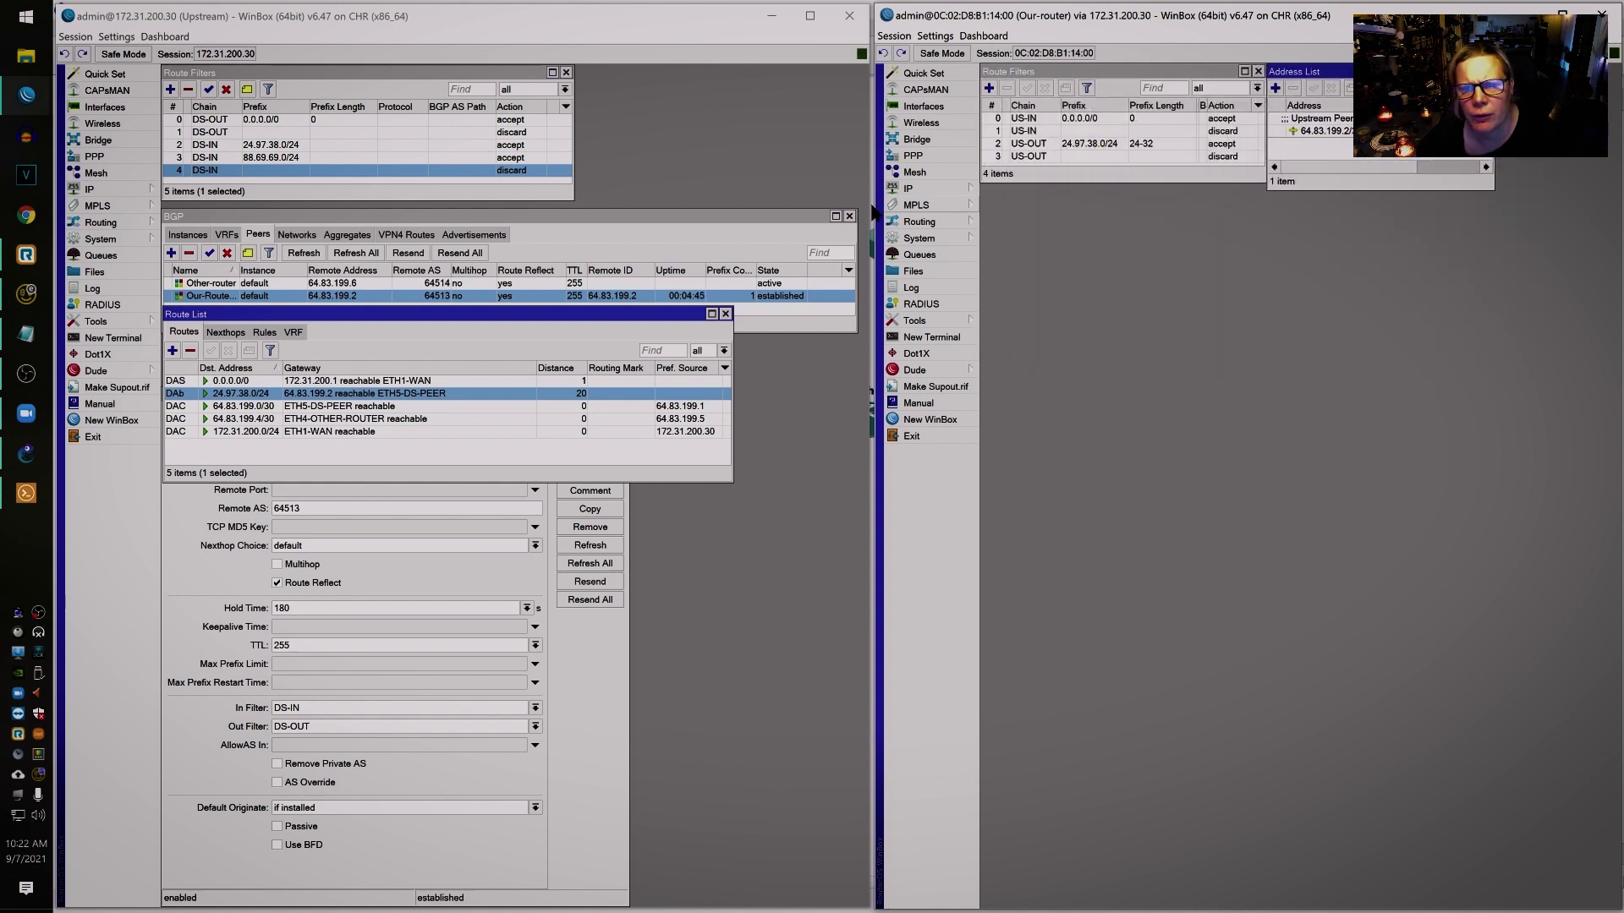
# - Open Our-router's route list, fit it beneath the route filters, and highlight the default route learned through BGP
pyautogui.moveTo(916, 186)
pyautogui.click(1040, 432)
pyautogui.moveTo(1238, 486); pyautogui.dragTo(1210, 293)
pyautogui.moveTo(1225, 193); pyautogui.dragTo(1158, 210)
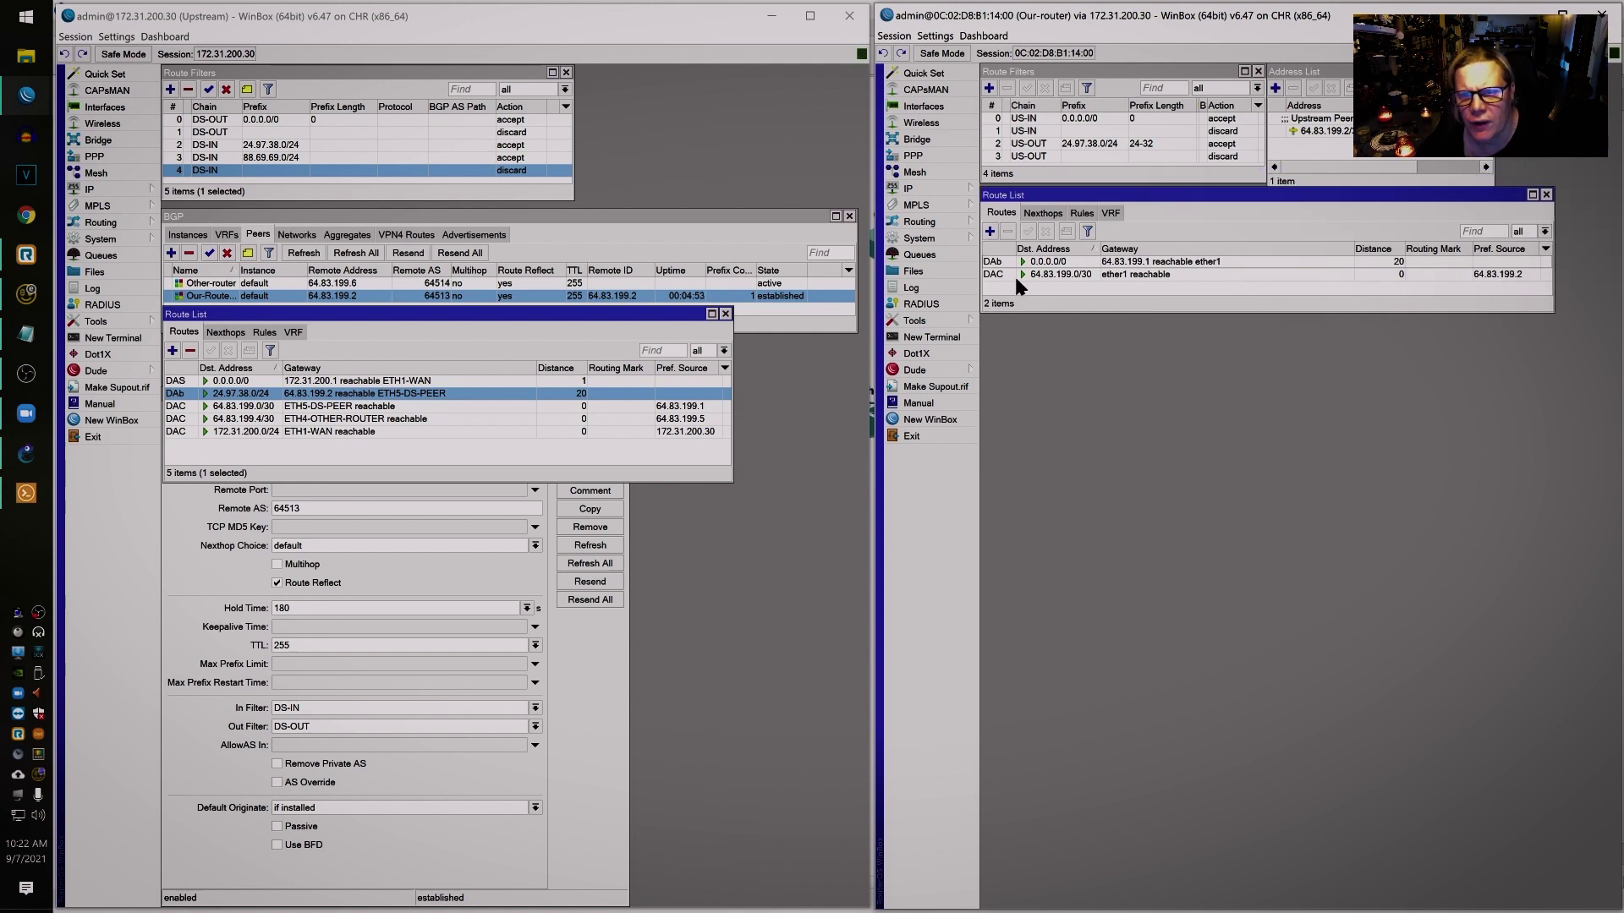
pyautogui.moveTo(1001, 269)
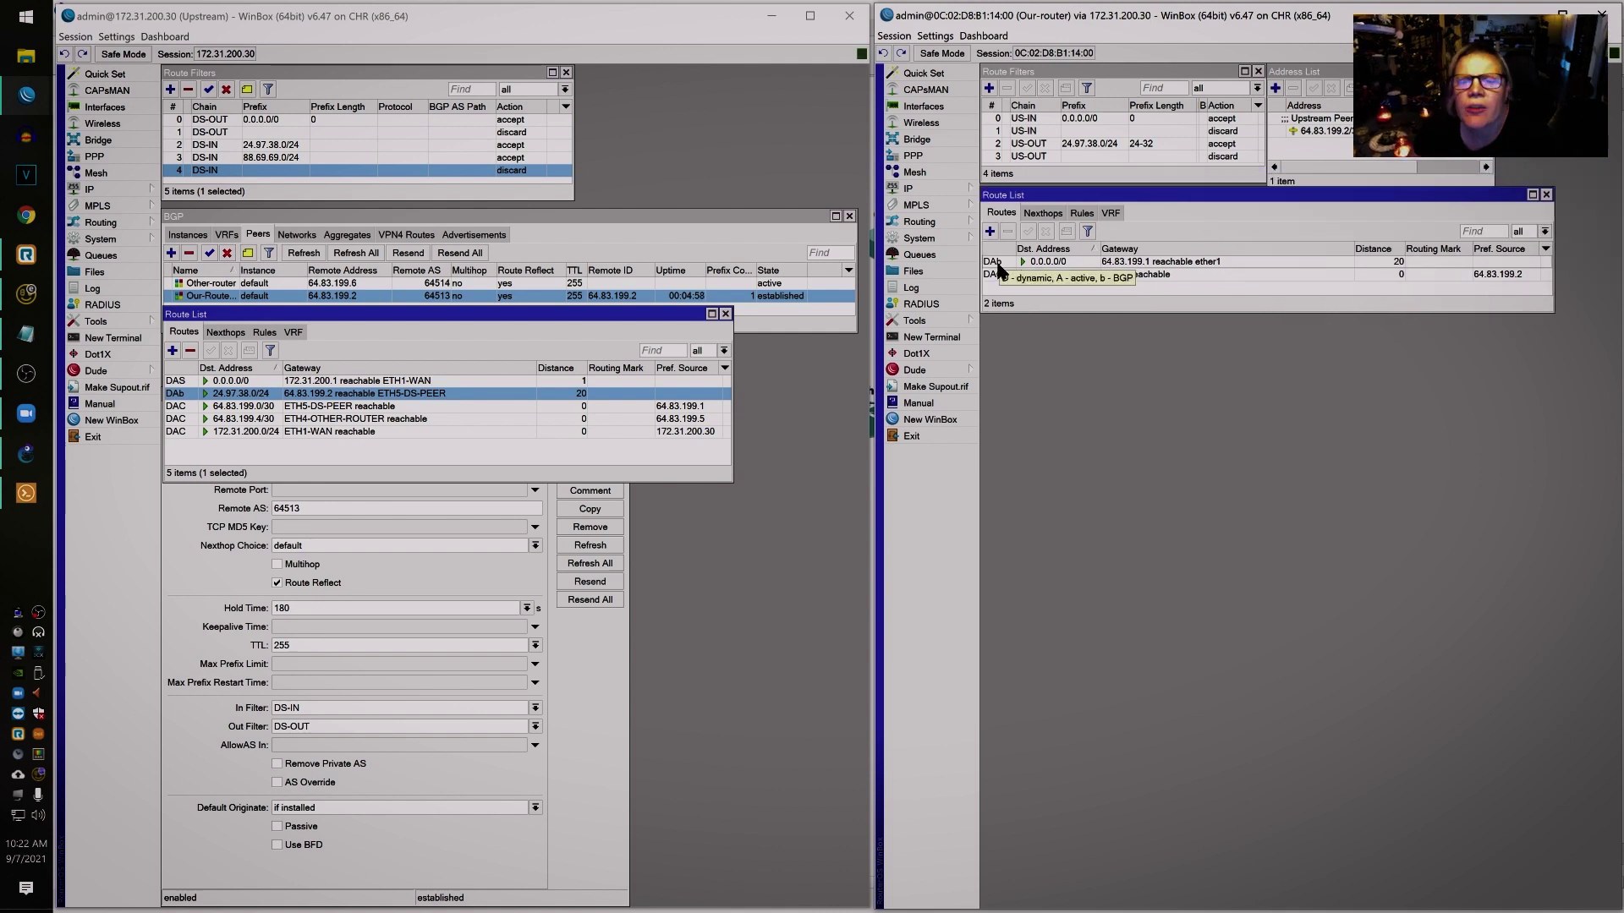
pyautogui.click(1079, 263)
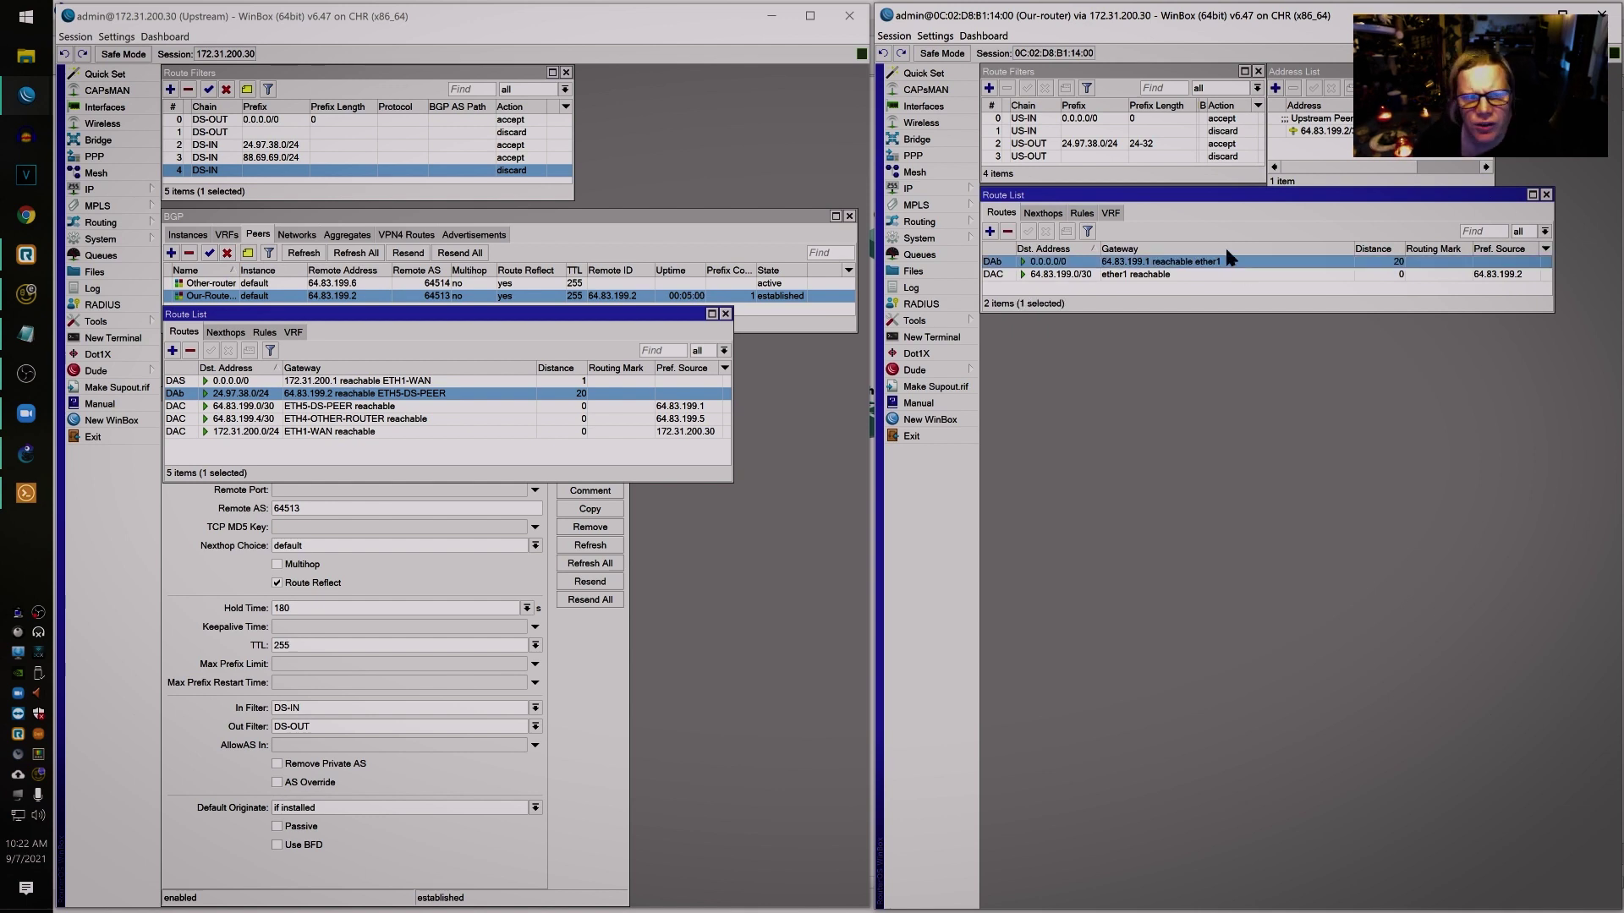
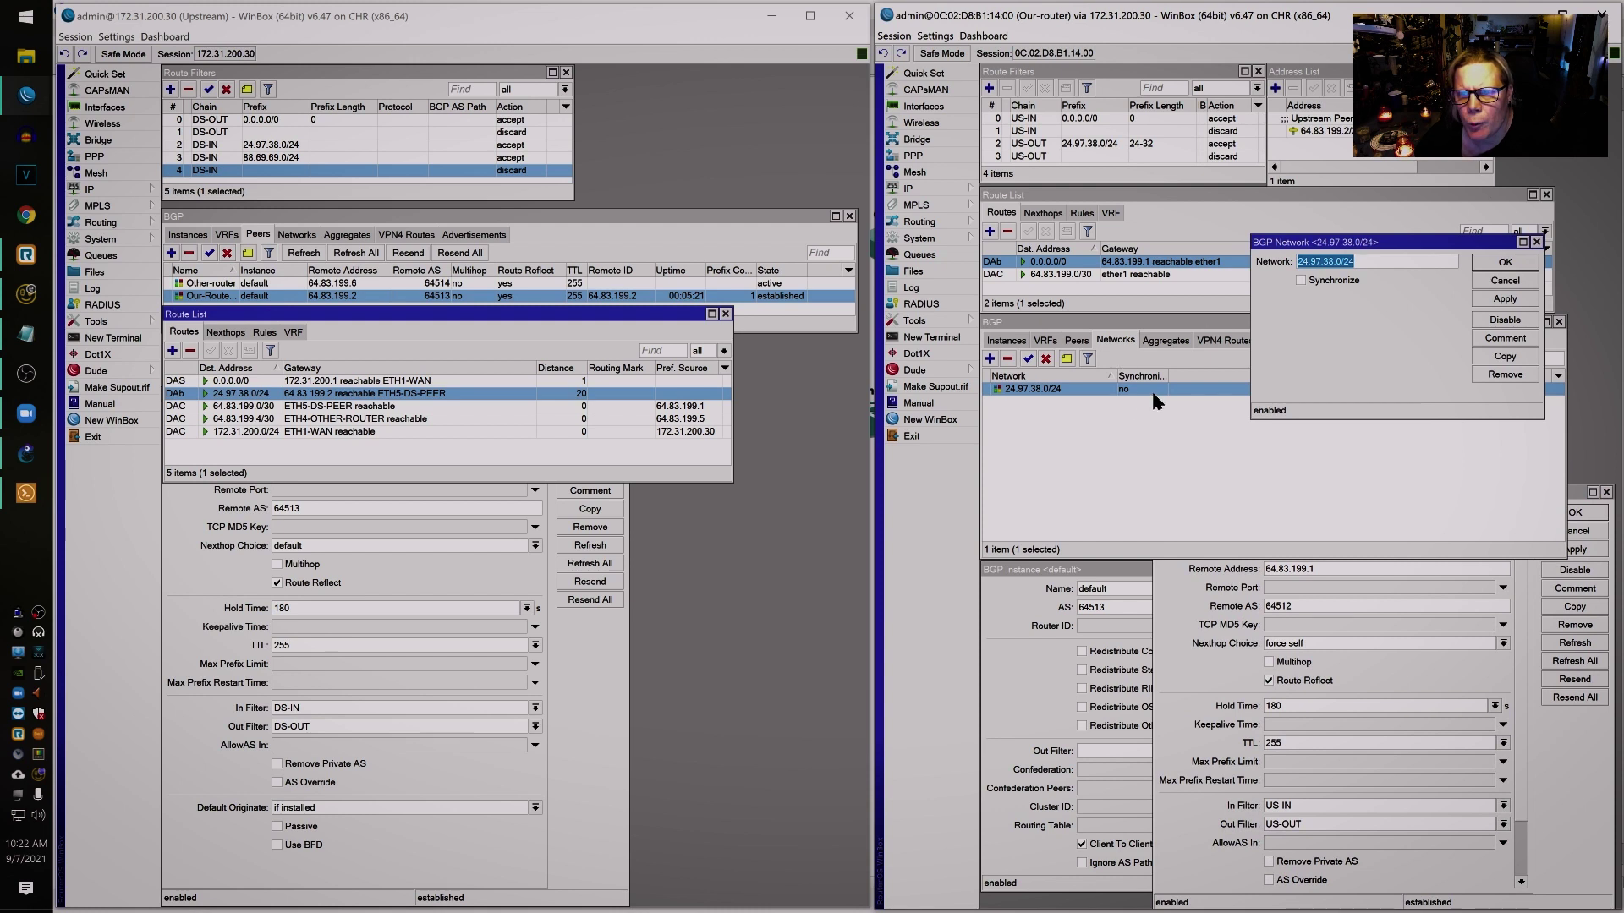
# - Examine Our-router's advertised BGP network 24.97.38.0/24 and close its entry without changes
pyautogui.click(1370, 261)
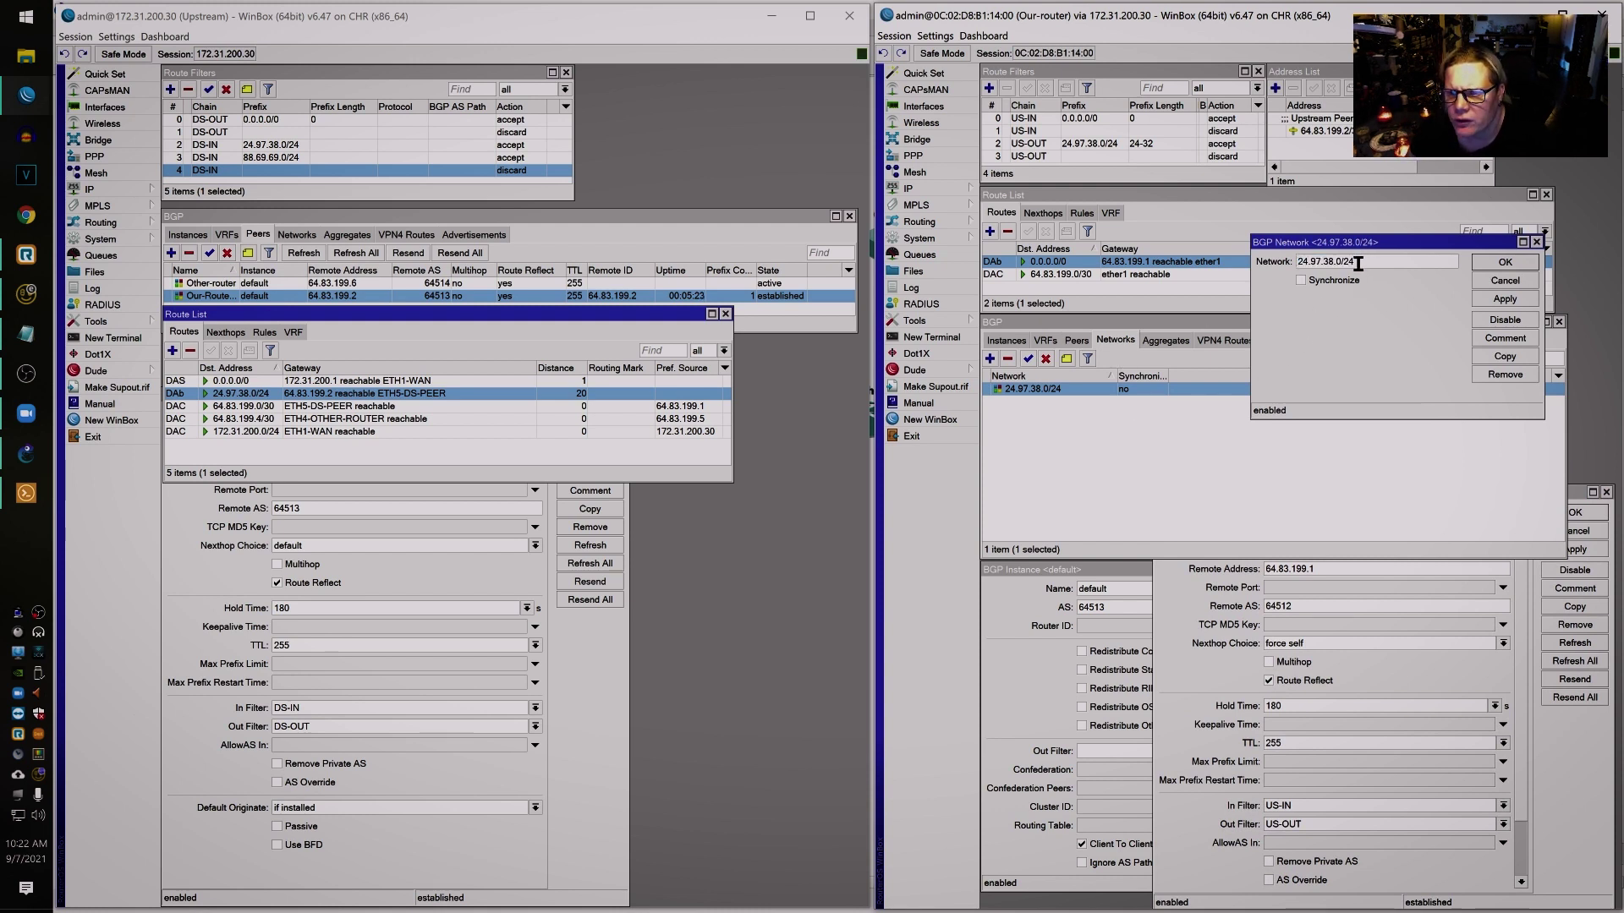
pyautogui.moveTo(1343, 262); pyautogui.dragTo(1220, 275)
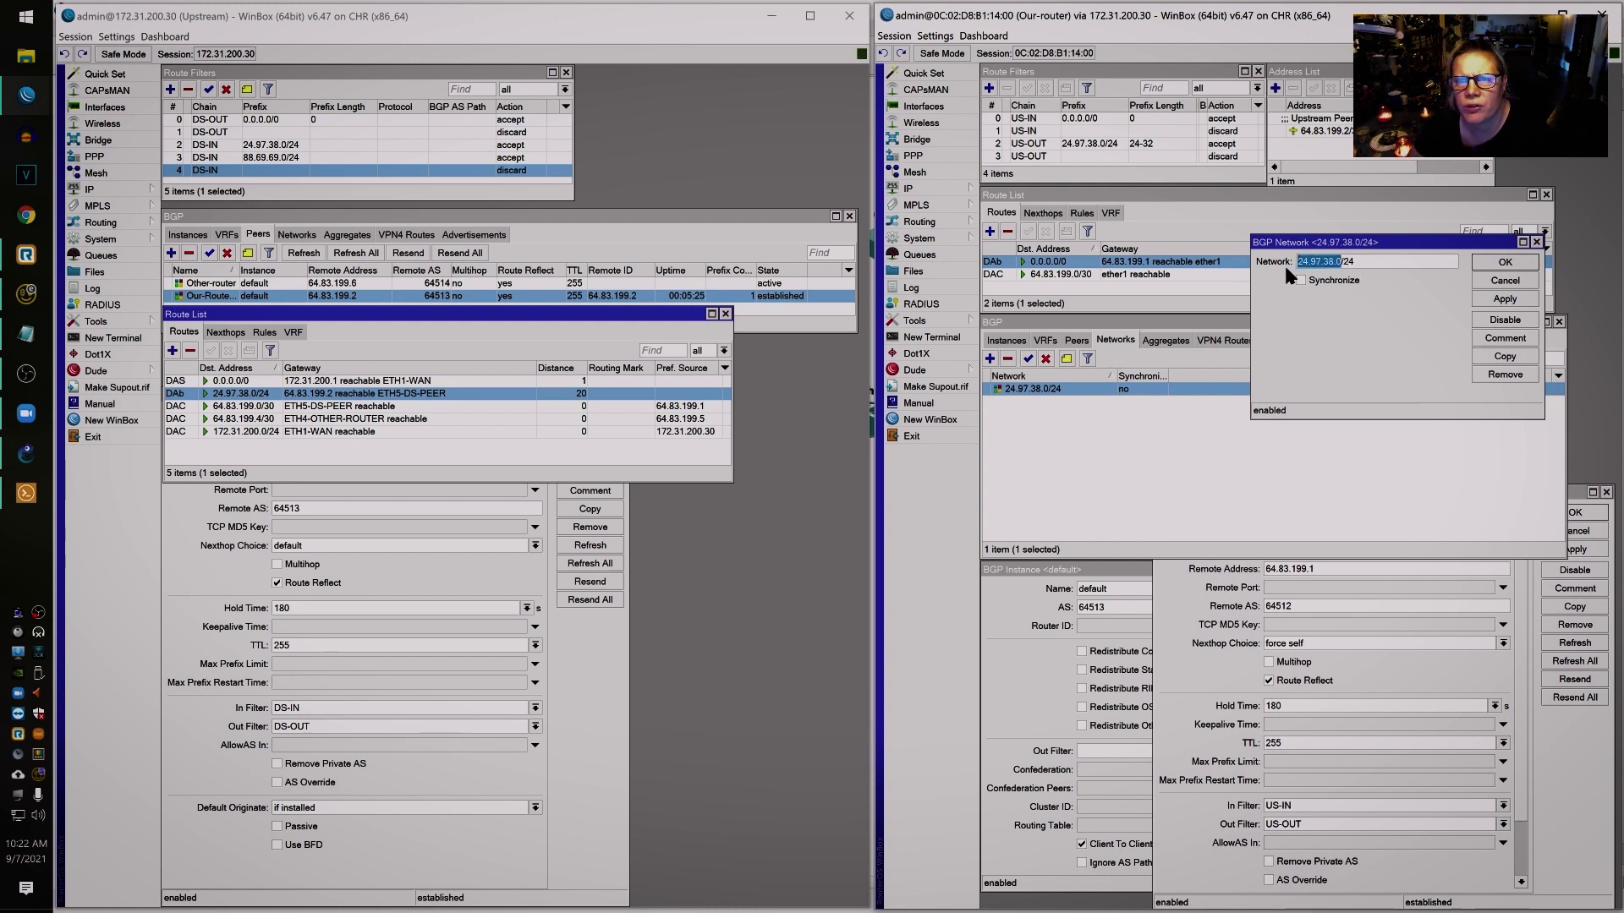
pyautogui.click(1352, 262)
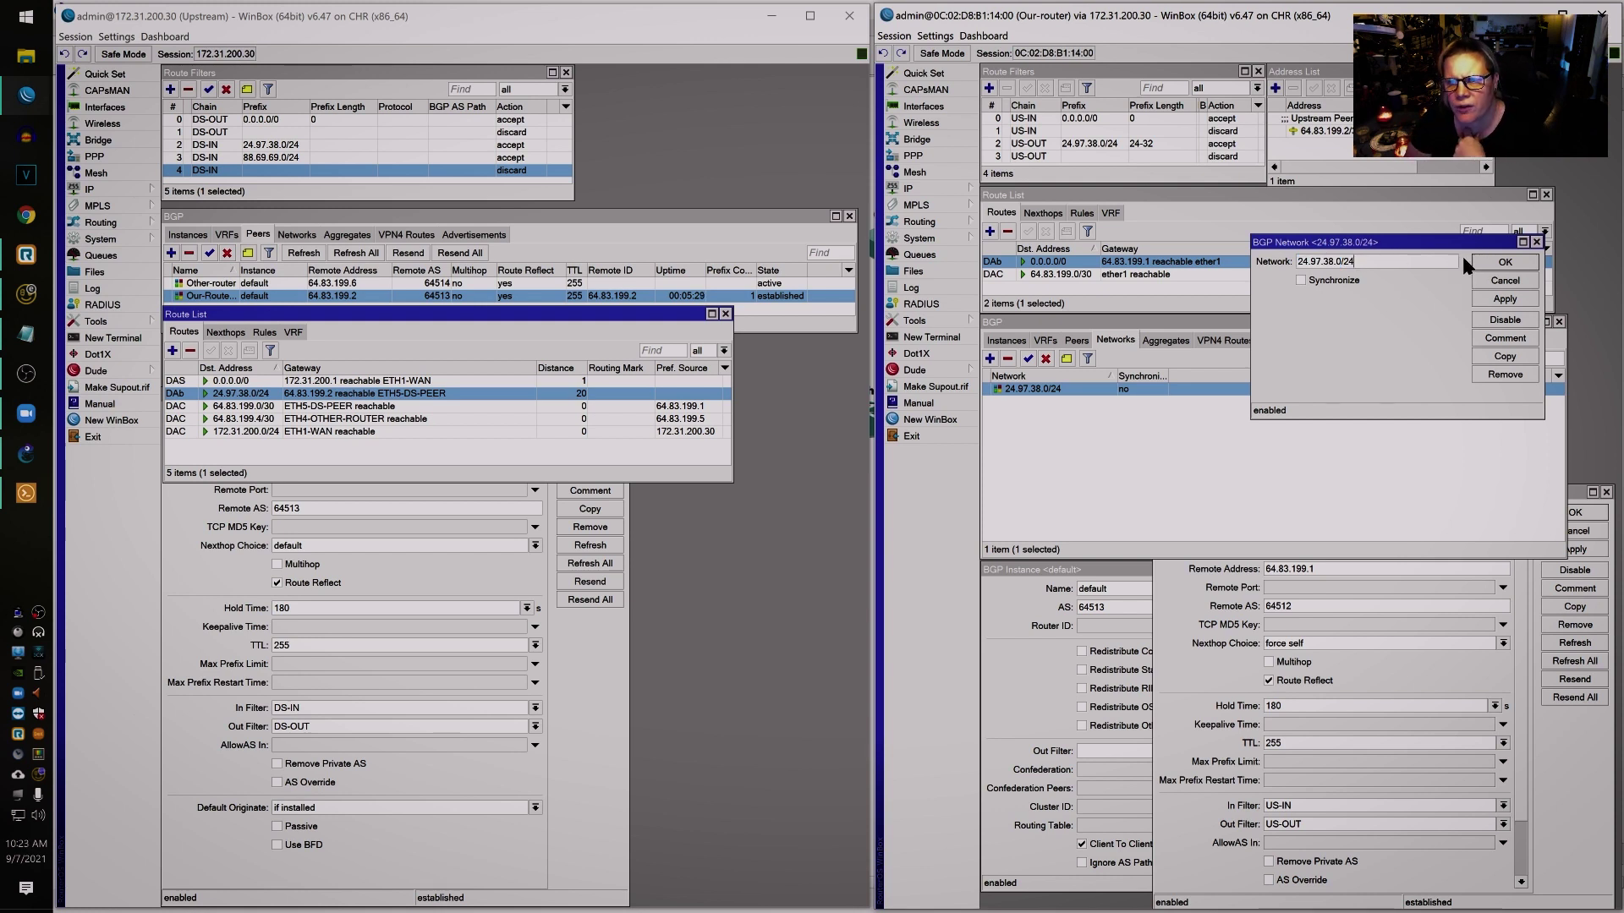
pyautogui.click(1502, 281)
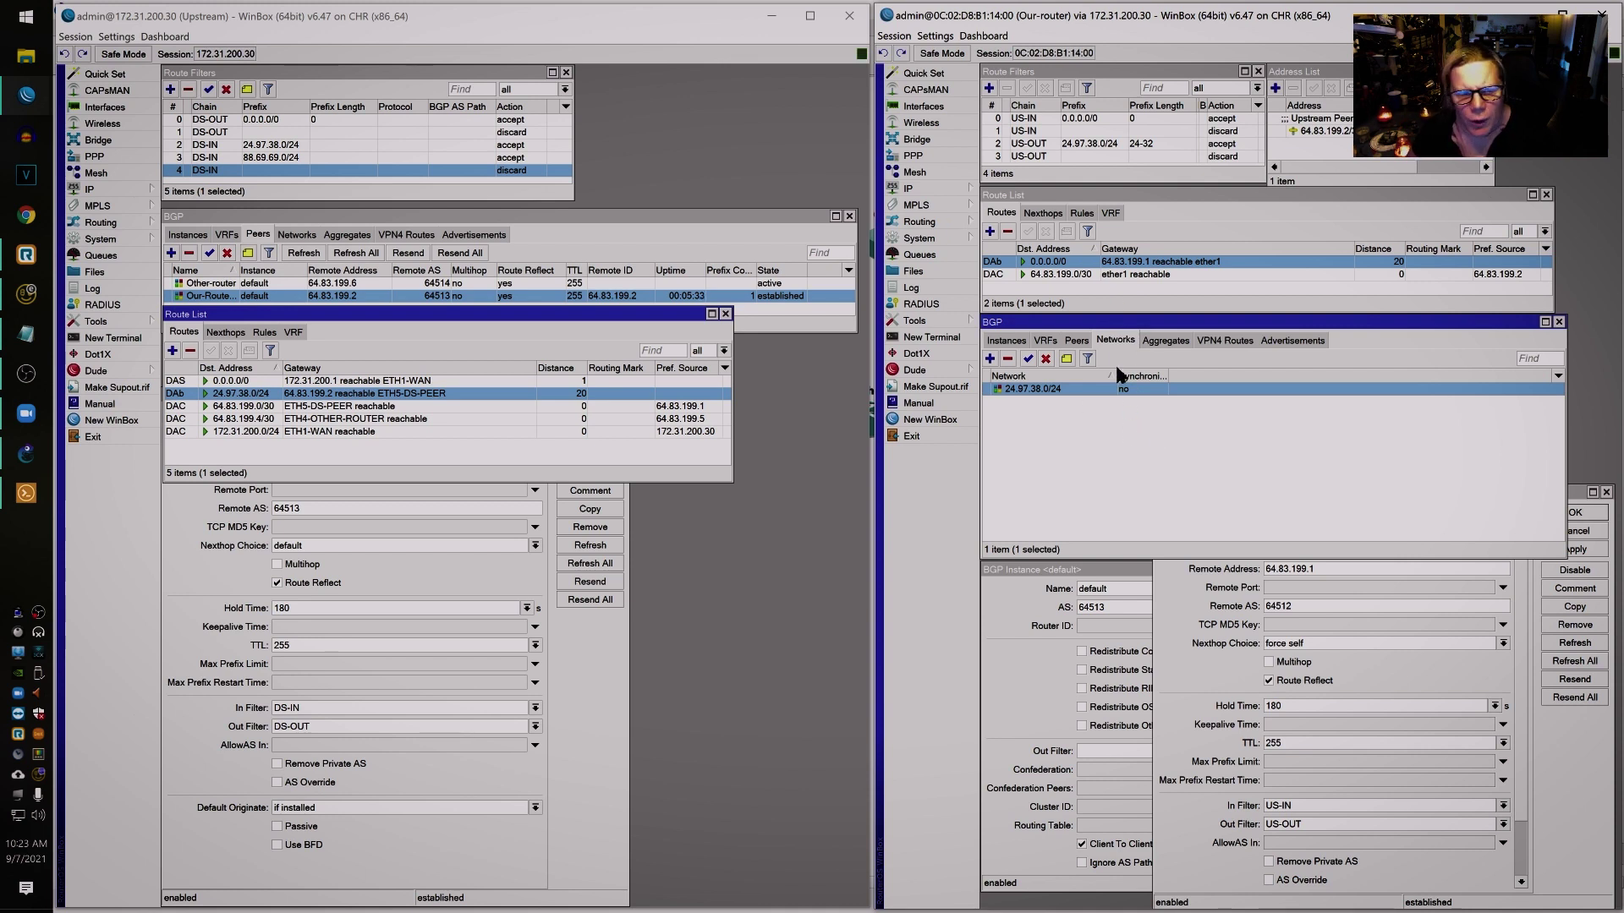
# - Disable Our-router's BGP peer, and compare the Upstream router's route list with Our-router's US-OUT filter for 24.97.38.0/24
pyautogui.click(1008, 341)
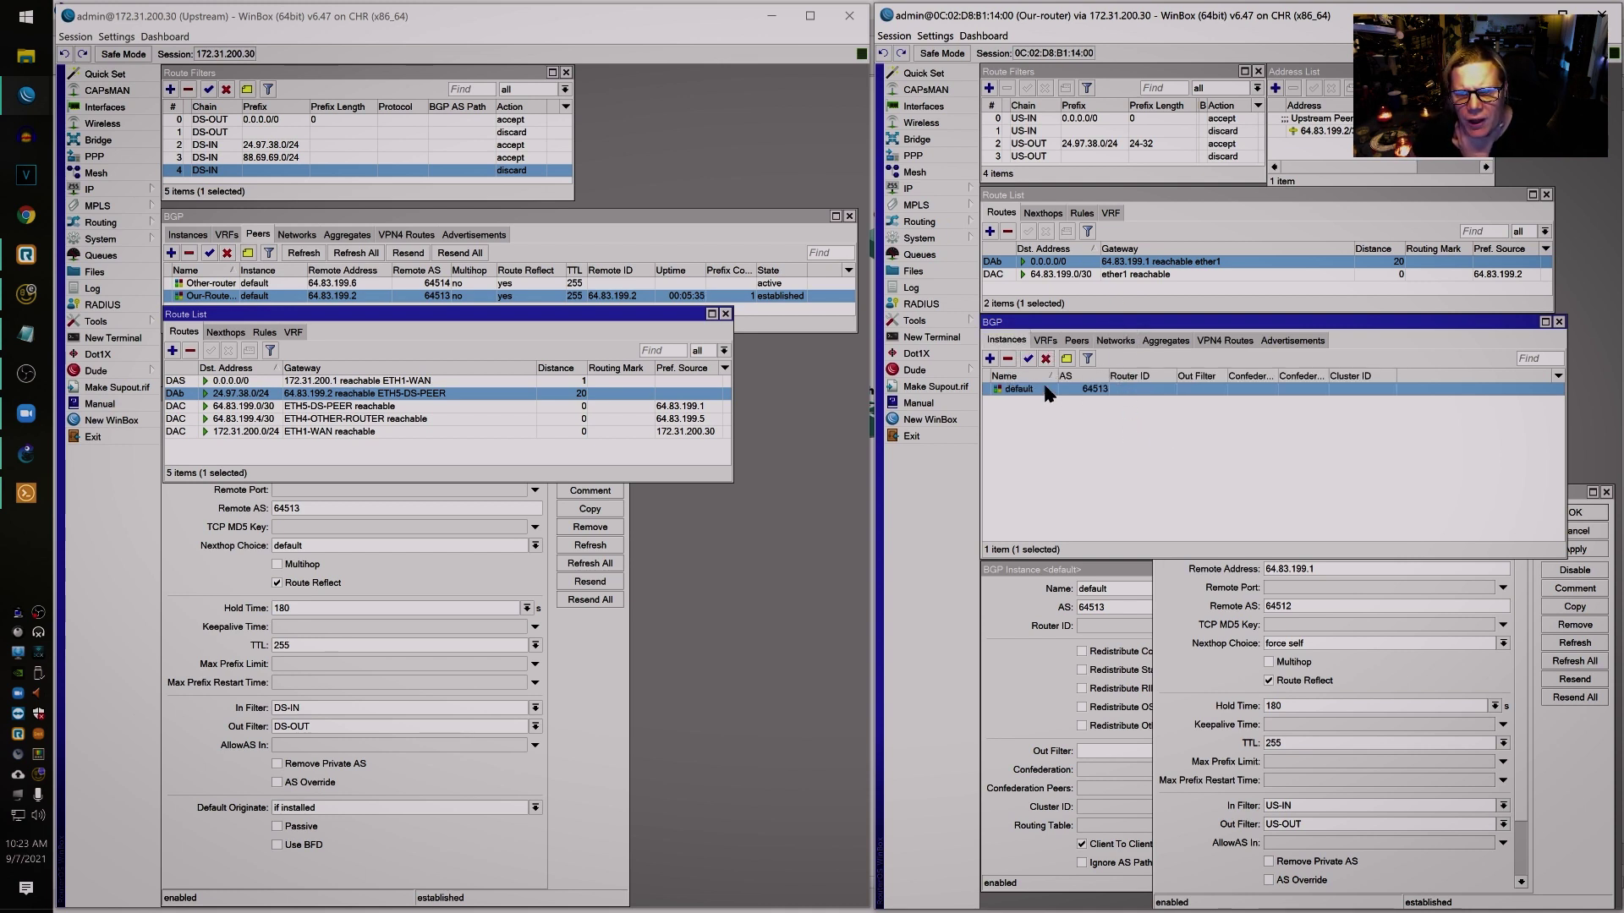
pyautogui.click(1077, 340)
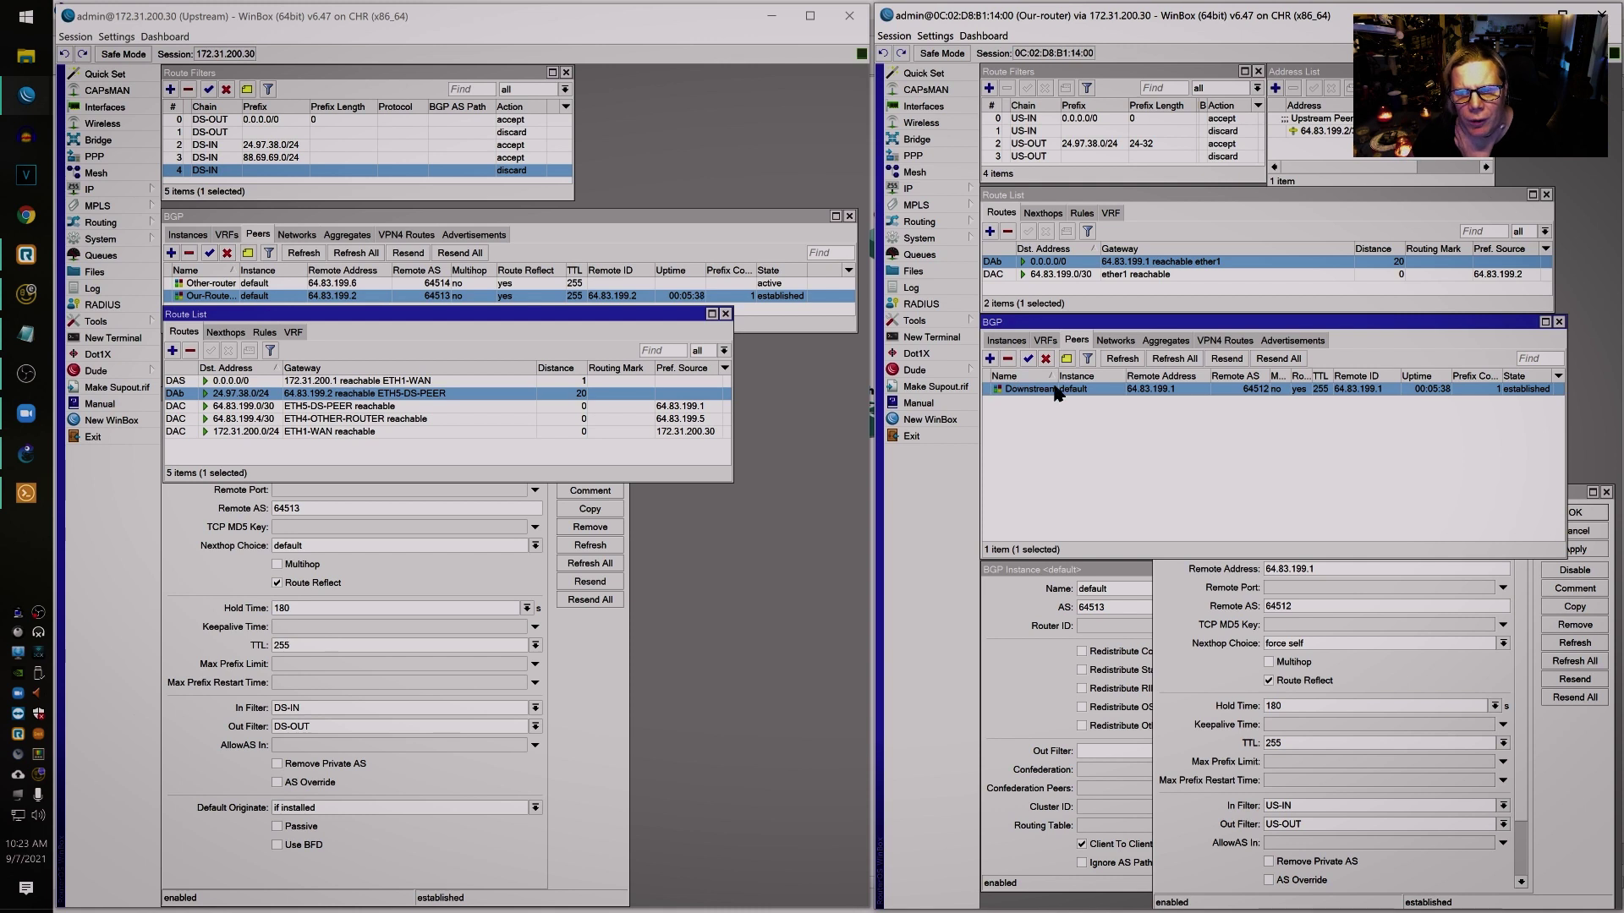
pyautogui.click(1045, 359)
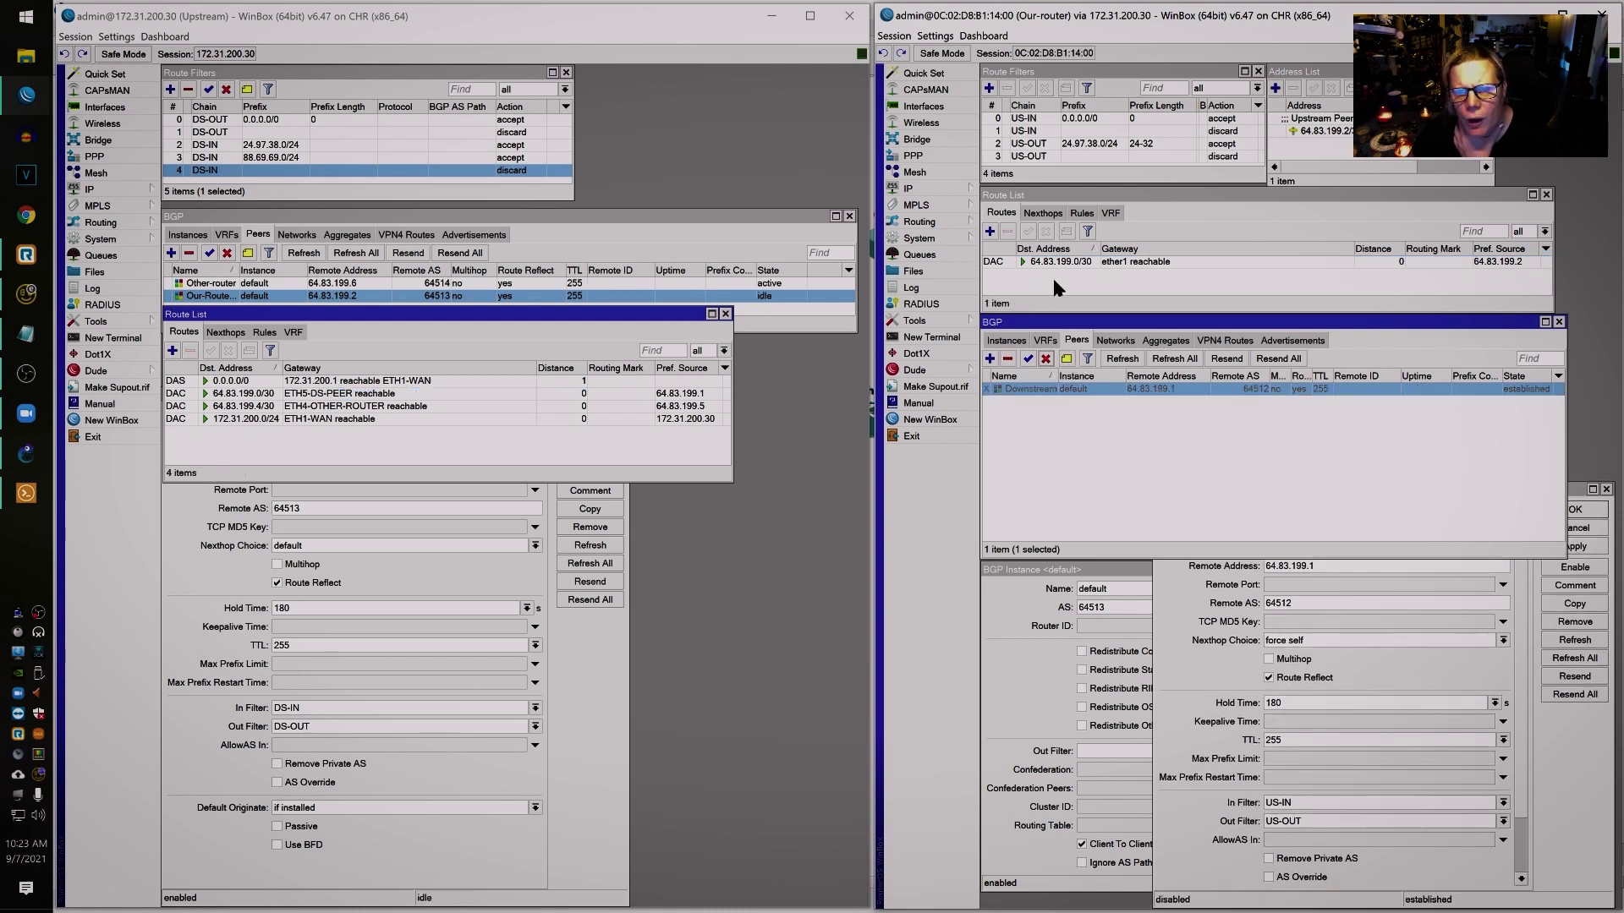
pyautogui.click(326, 393)
pyautogui.click(1154, 144)
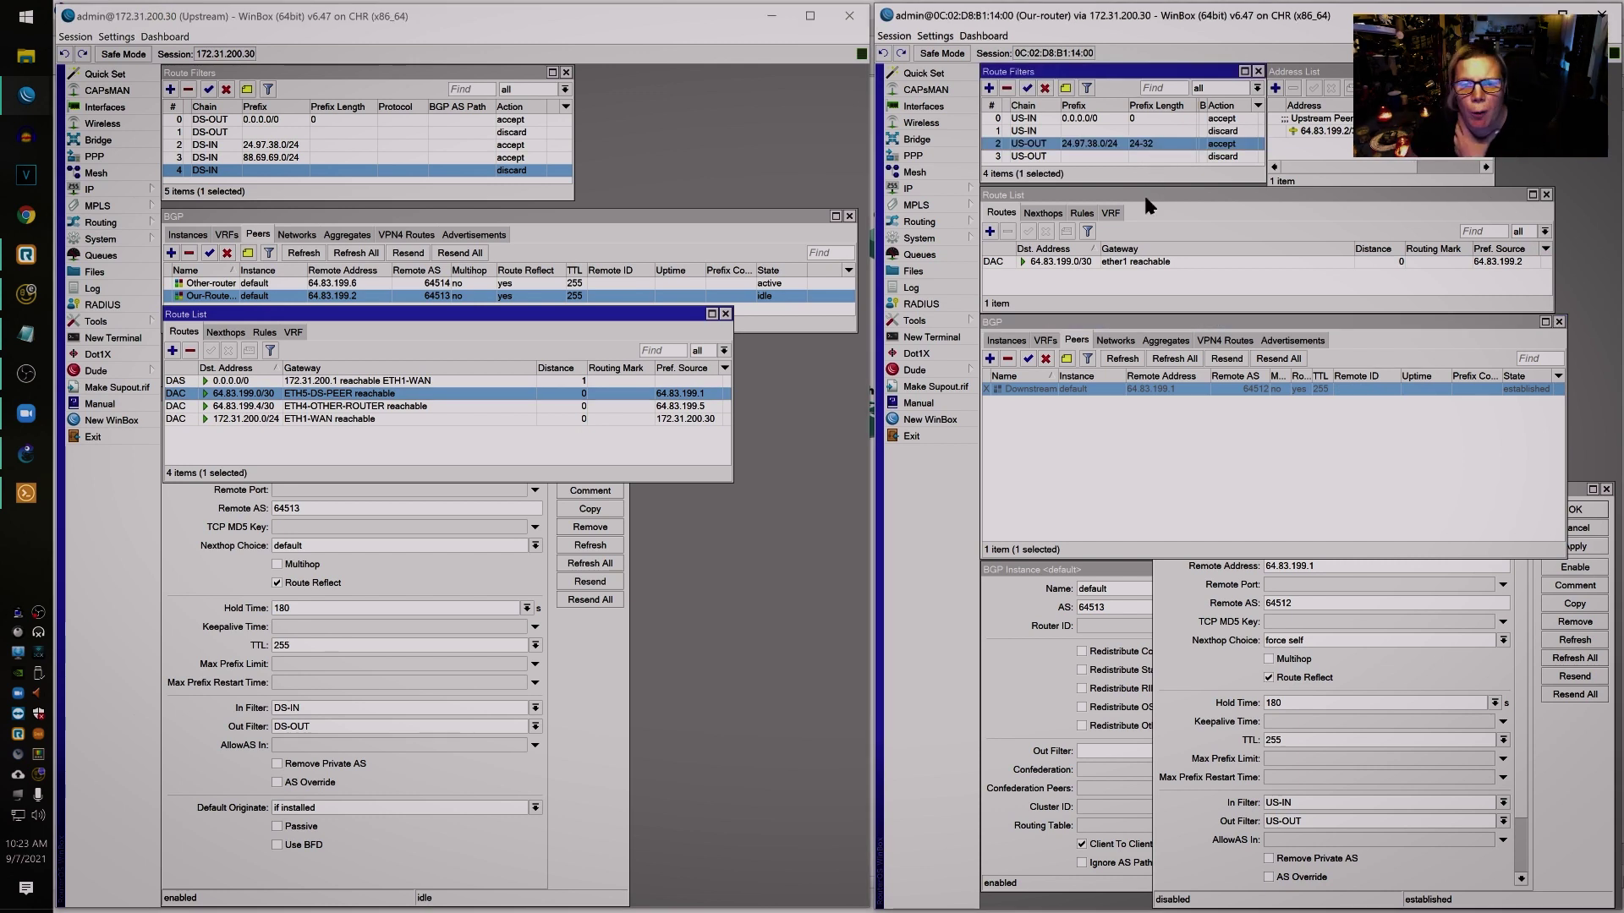
# - Re-enable Our-router's BGP peer, and disable and enable it once more to demonstrate the route exchange
pyautogui.click(1028, 358)
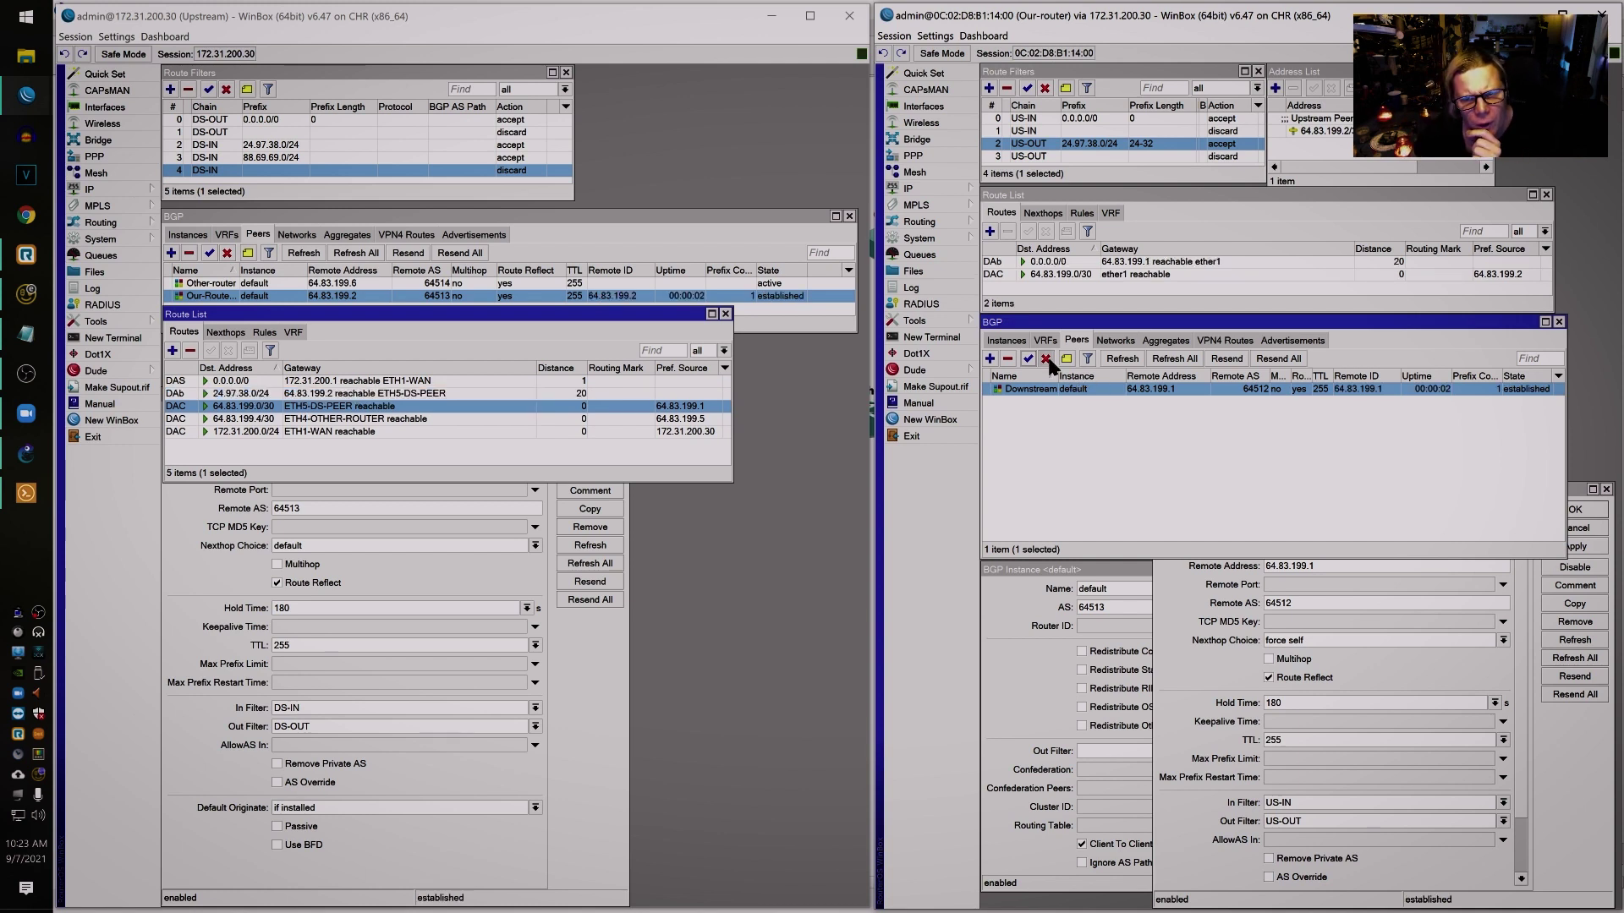
pyautogui.click(1045, 360)
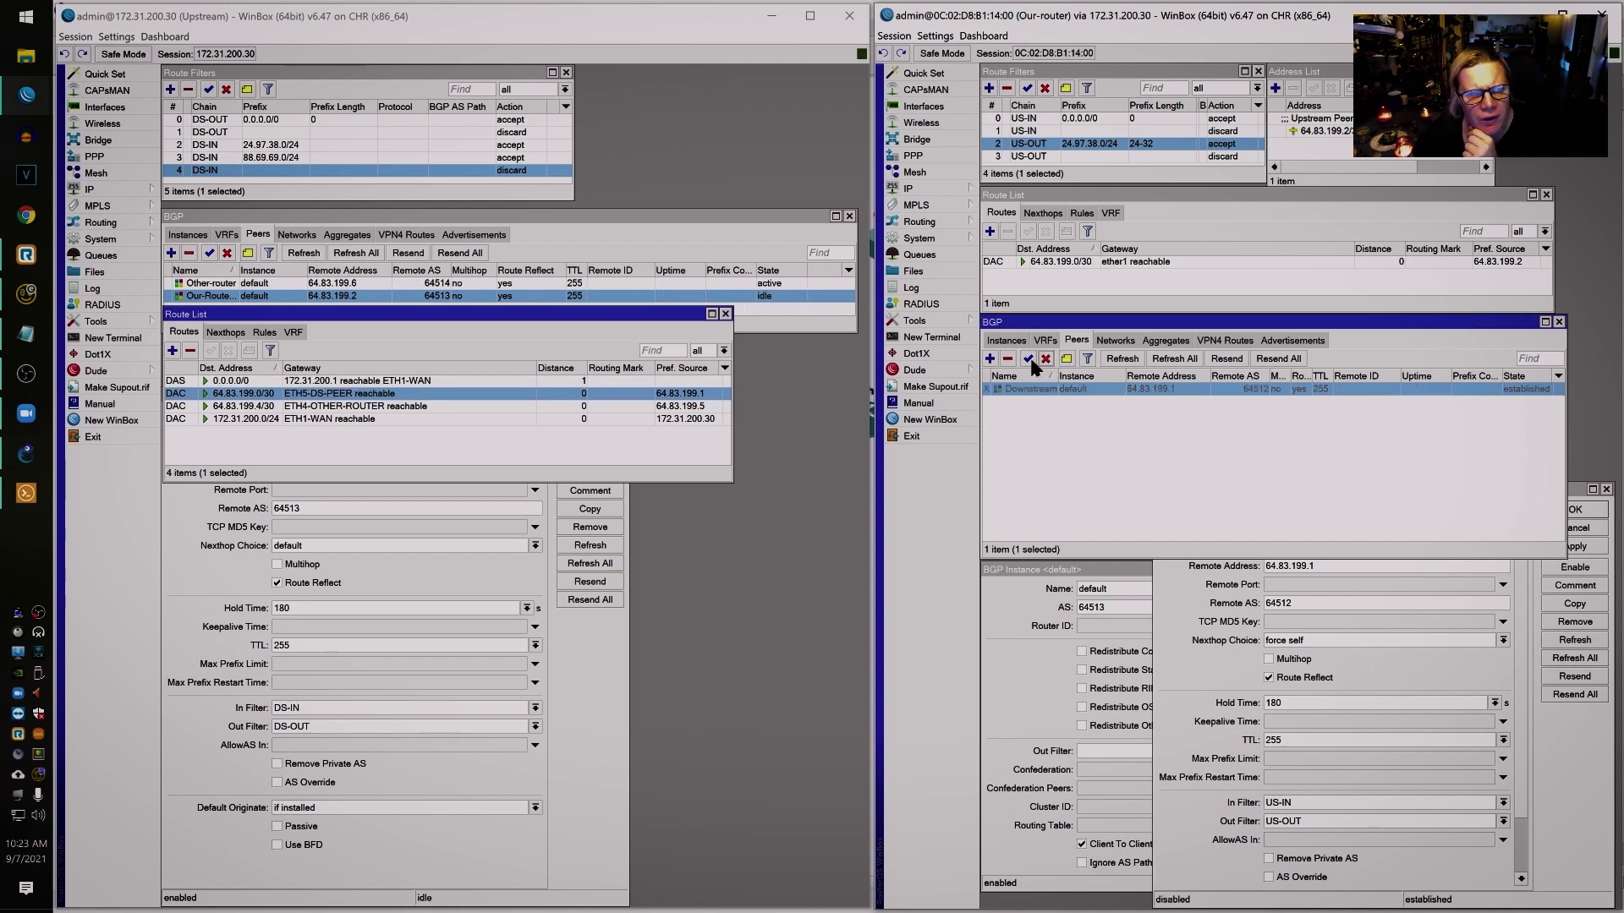
pyautogui.click(1030, 361)
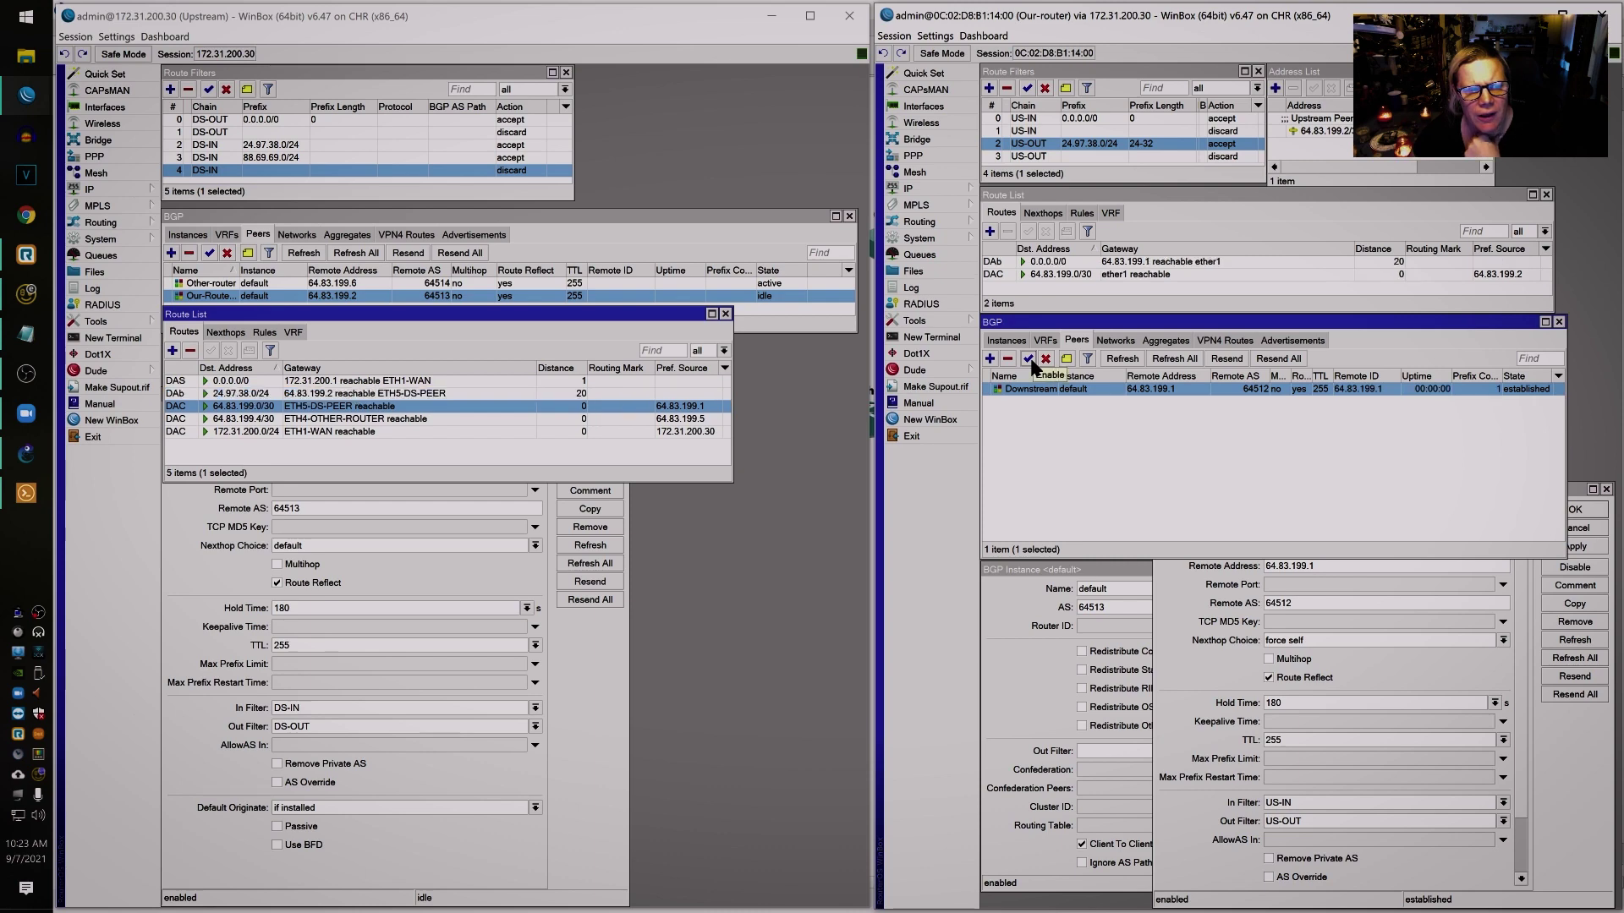
# - Try setting Redistribute Default Route to "if installed (as type 1)" in Our-router's default OSPF instance, and discard the change
pyautogui.click(948, 221)
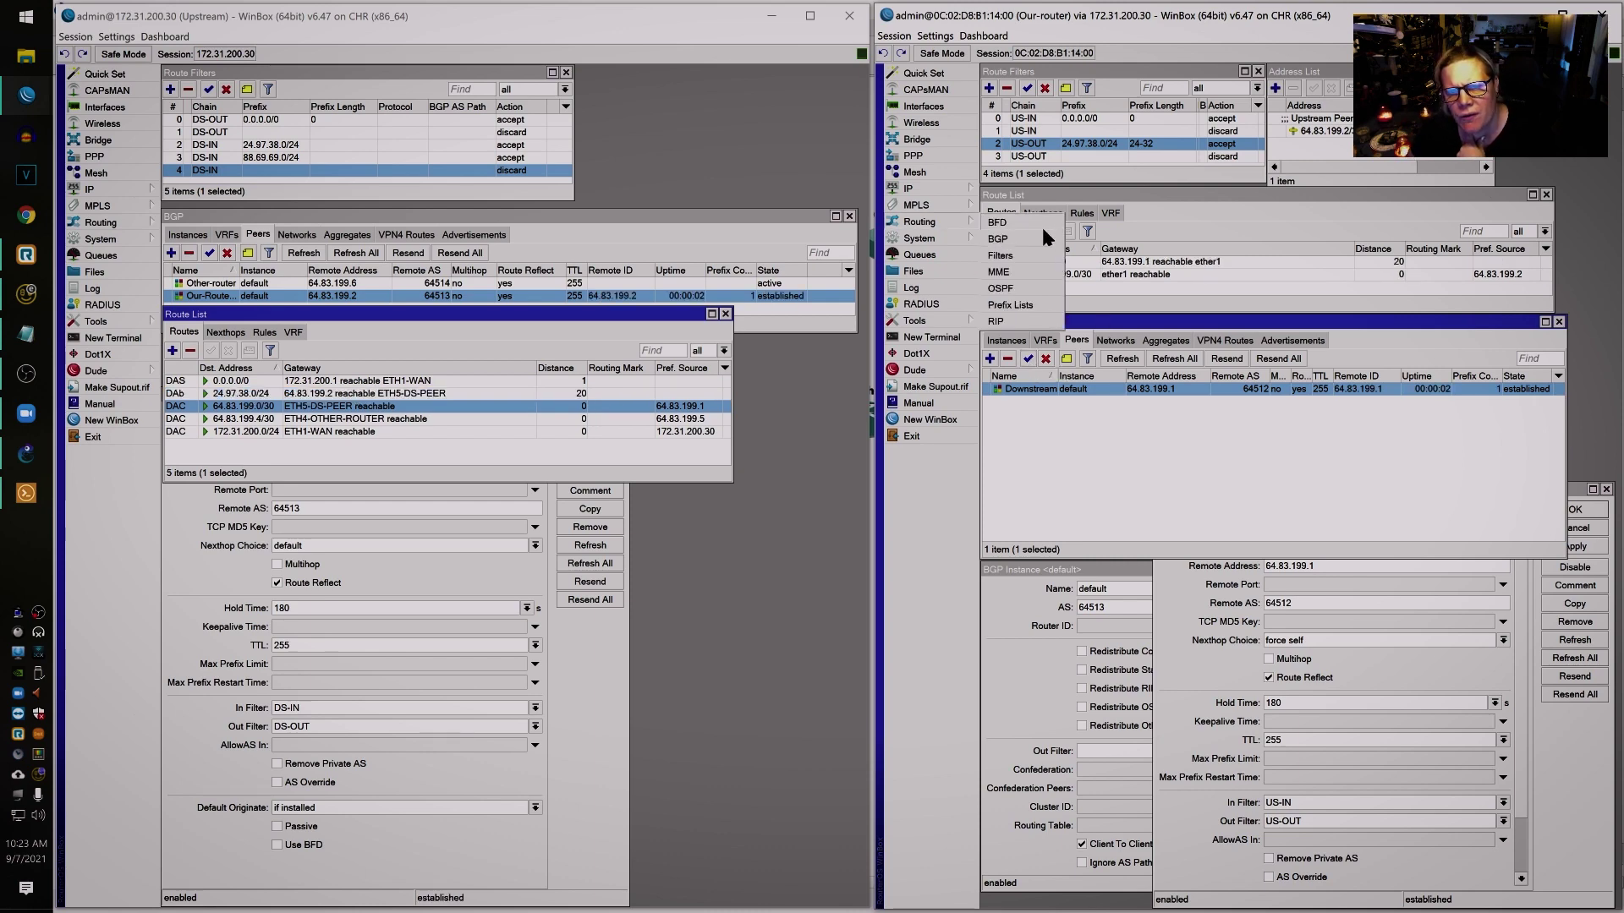
pyautogui.click(1001, 288)
pyautogui.doubleClick(1151, 330)
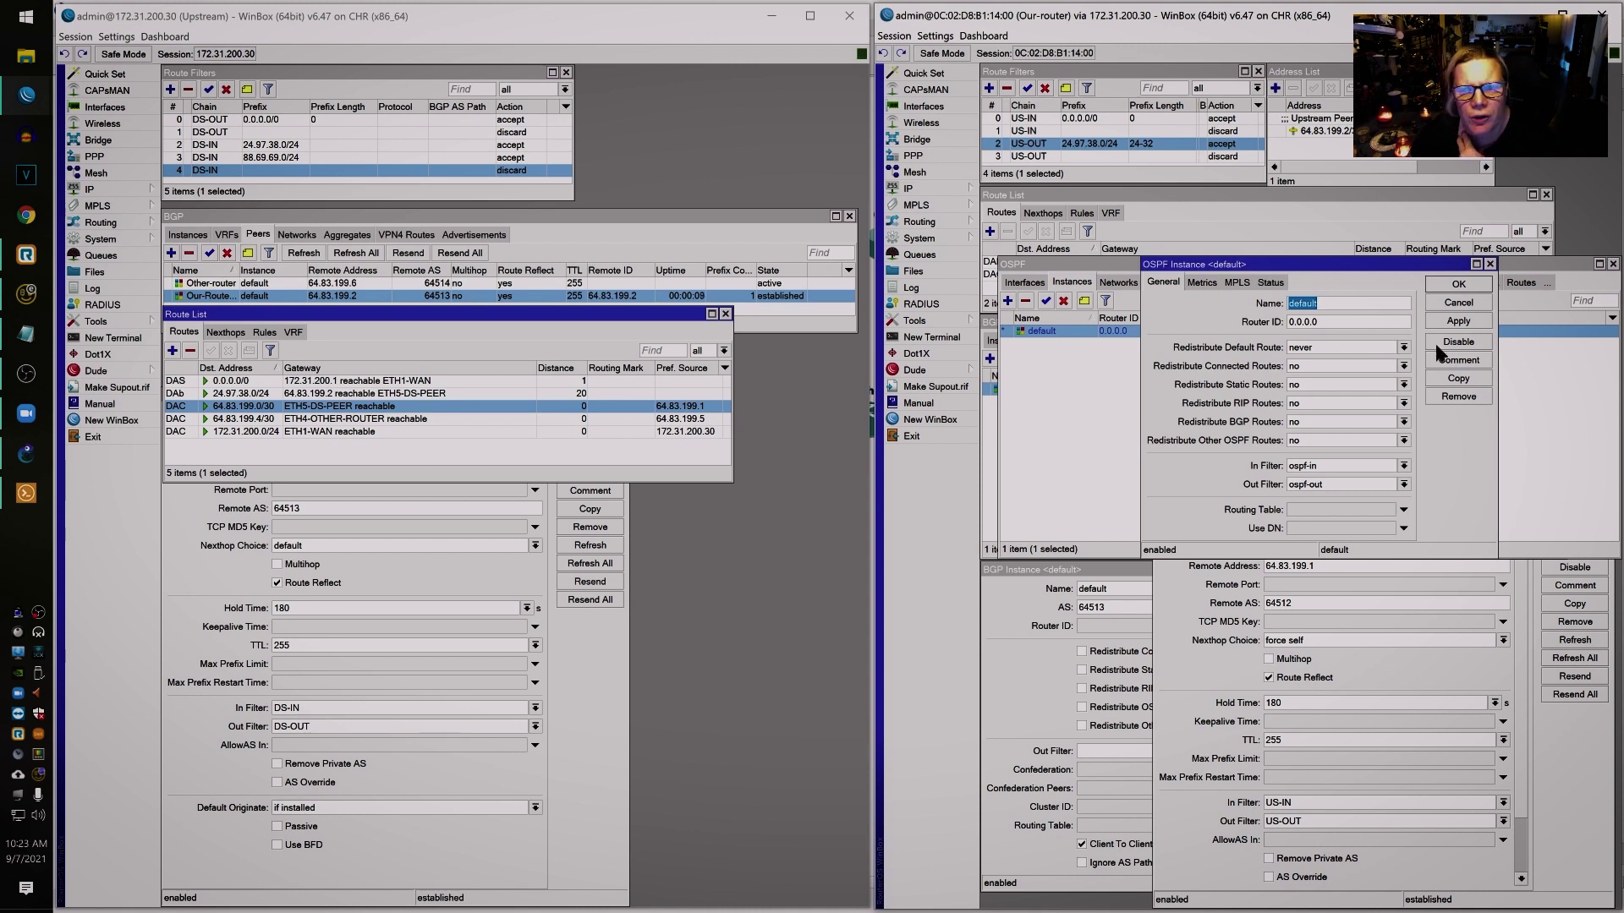
pyautogui.click(1404, 347)
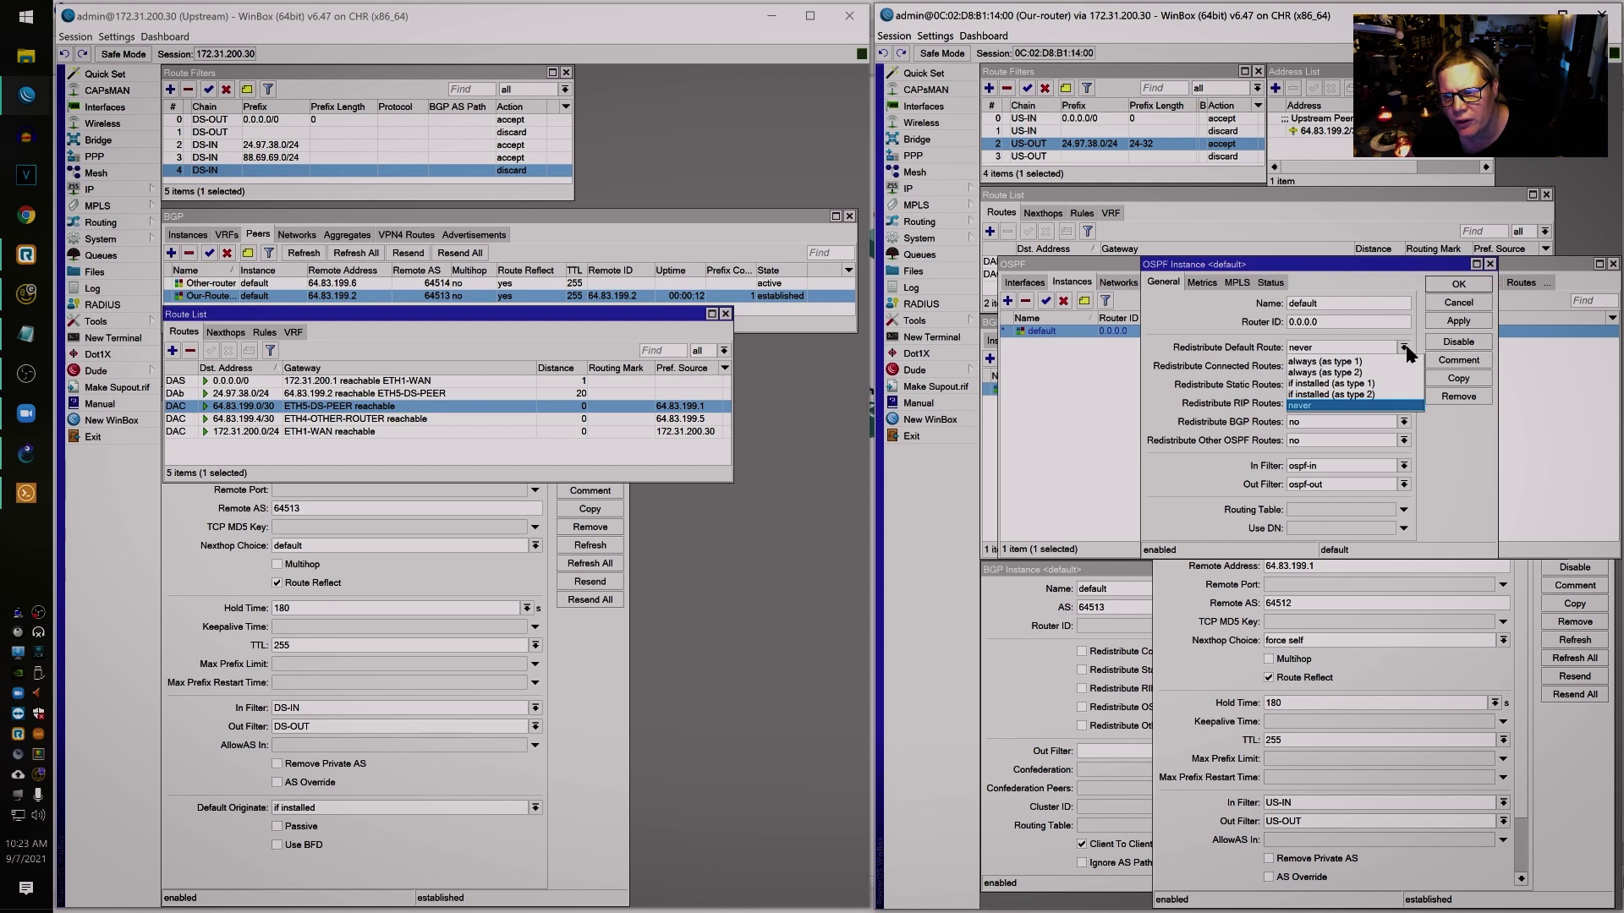
pyautogui.click(1385, 384)
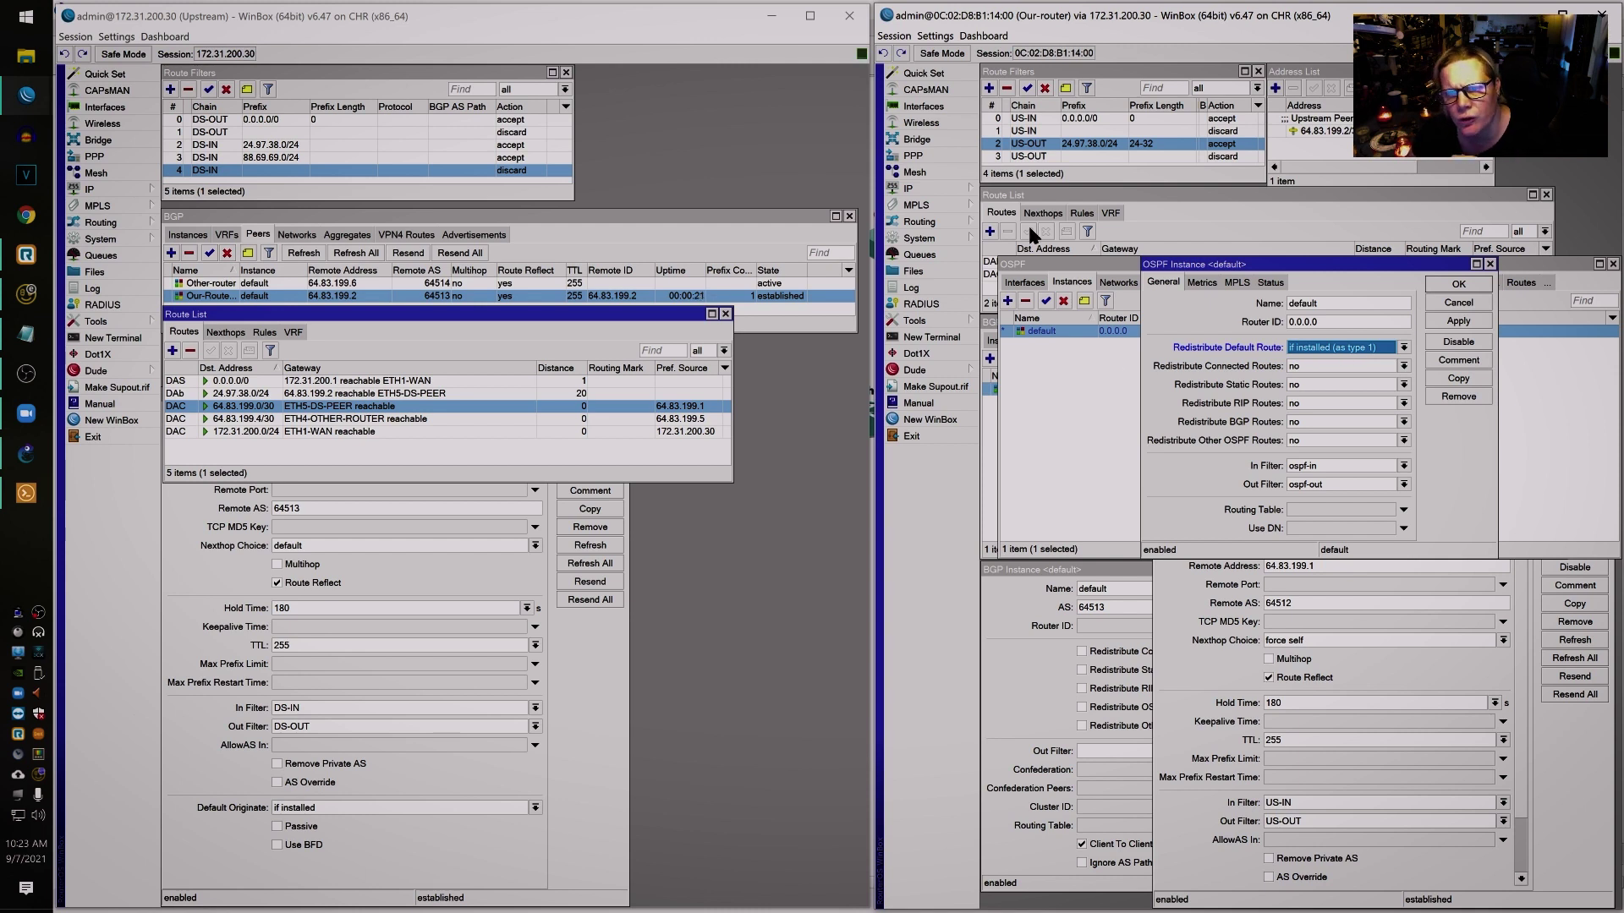
pyautogui.click(1440, 301)
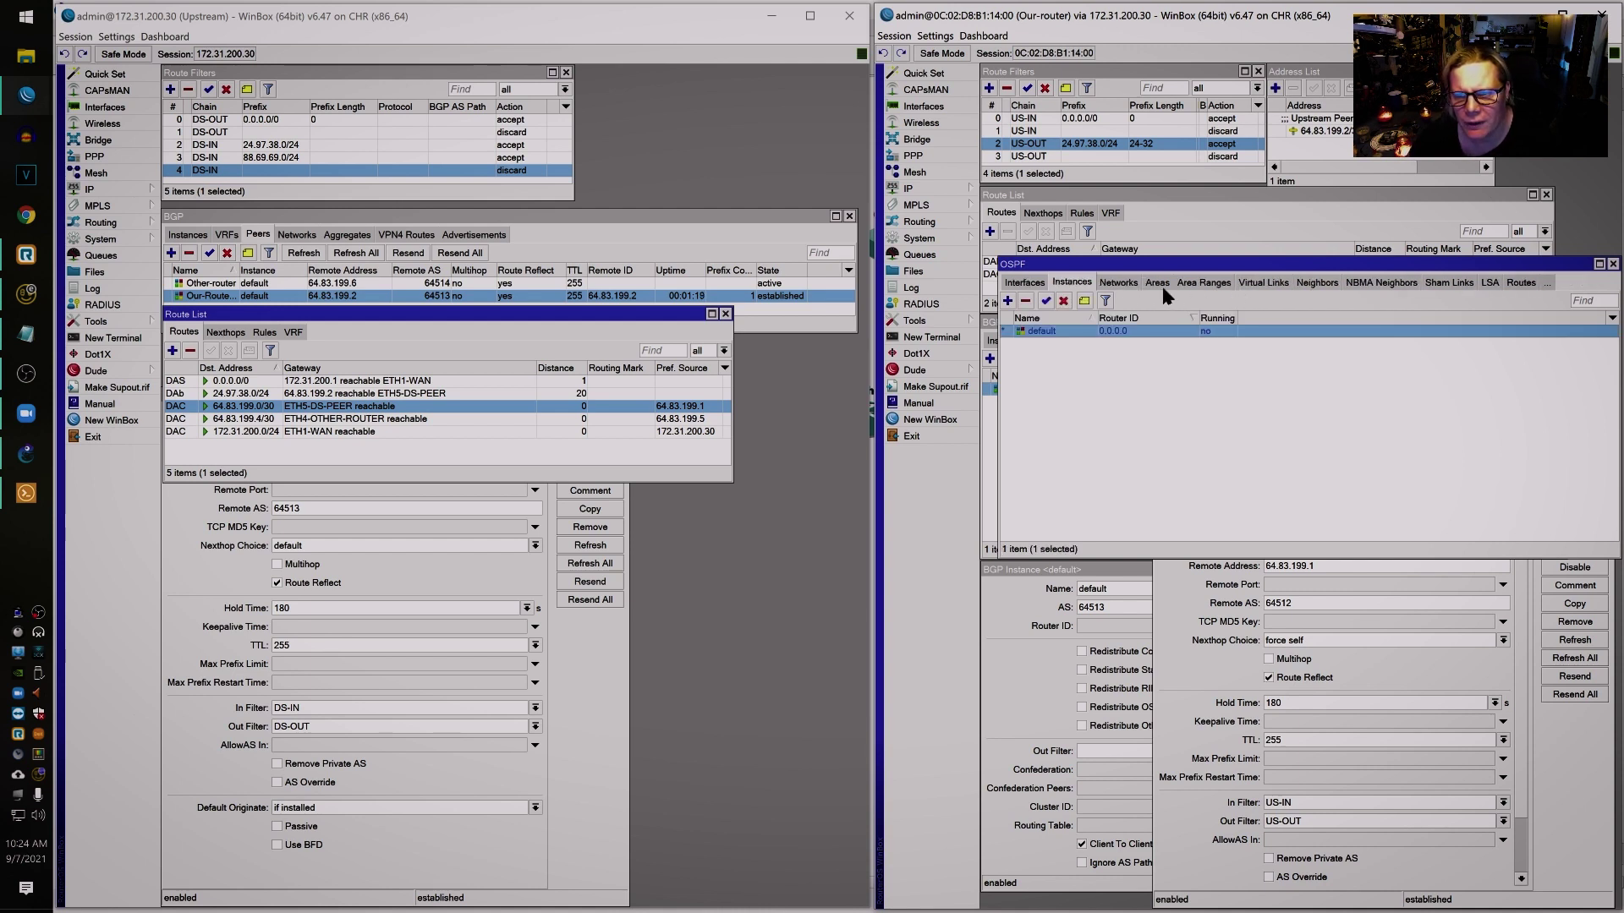
# - Review the Redistribute Default Route options of Our-router's default OSPF instance, compare them with its route list, and close the instance unchanged
pyautogui.doubleClick(1133, 336)
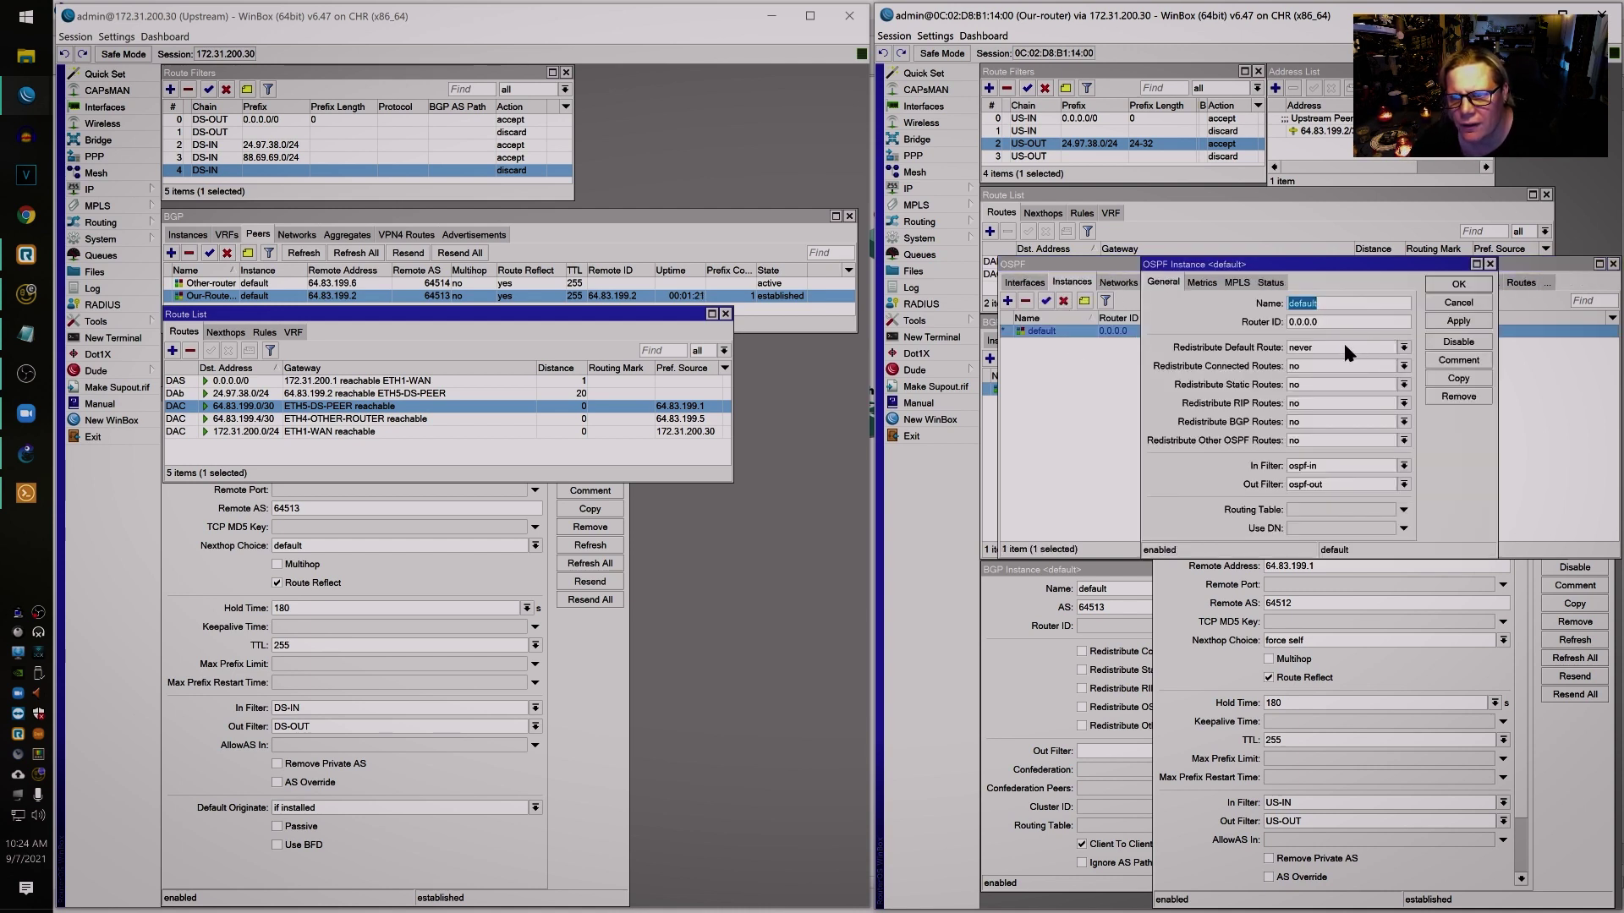
pyautogui.click(1346, 349)
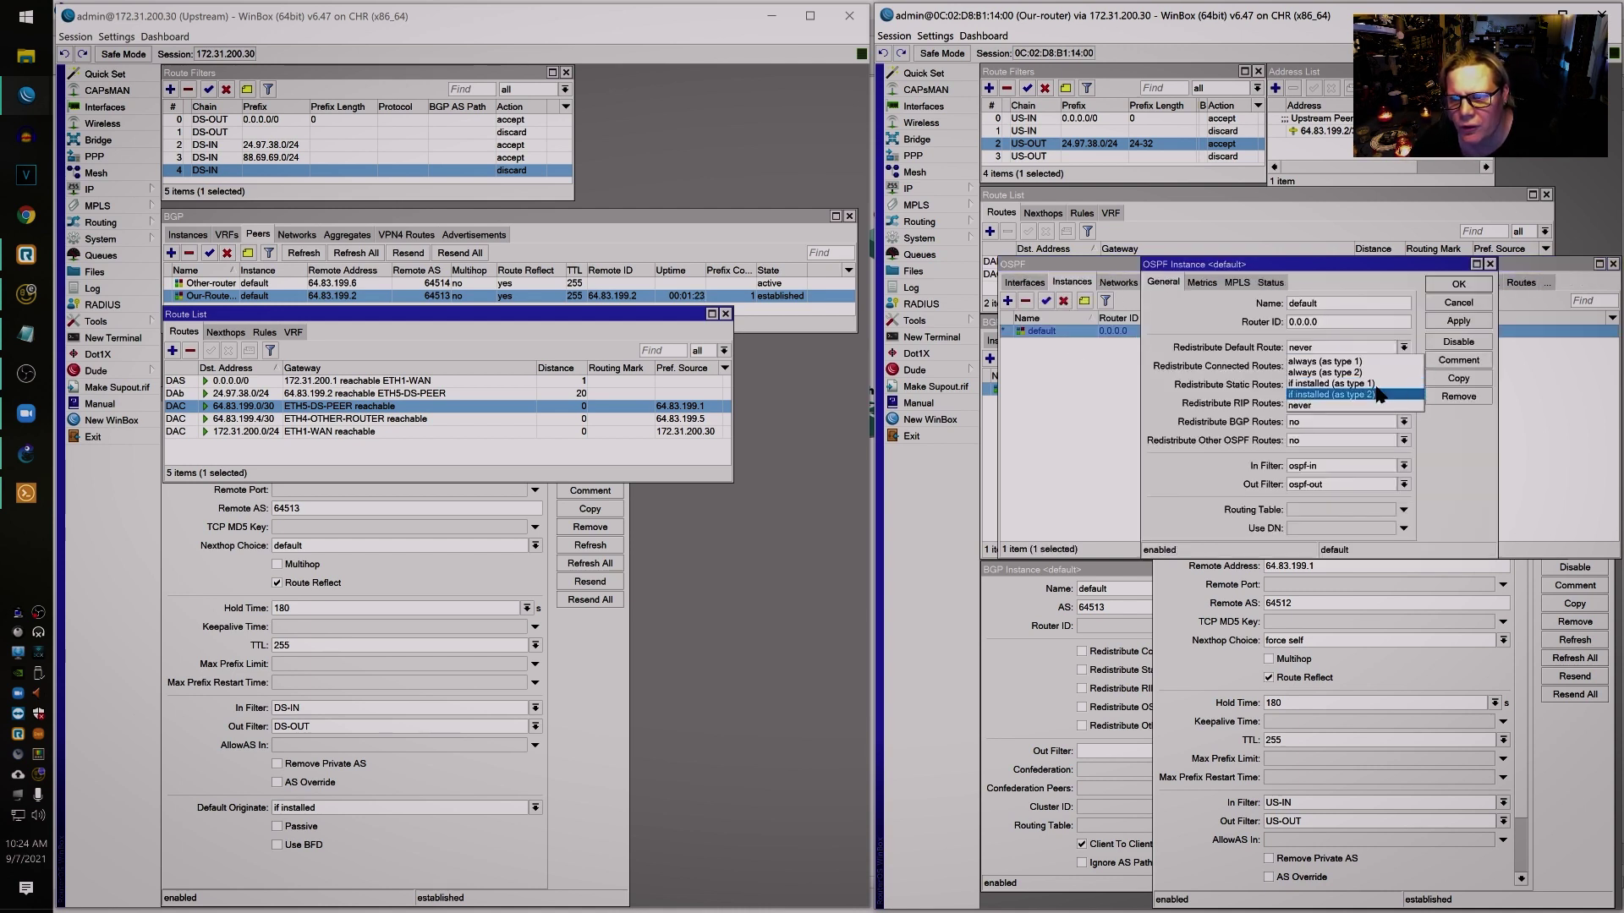
pyautogui.press('Escape')
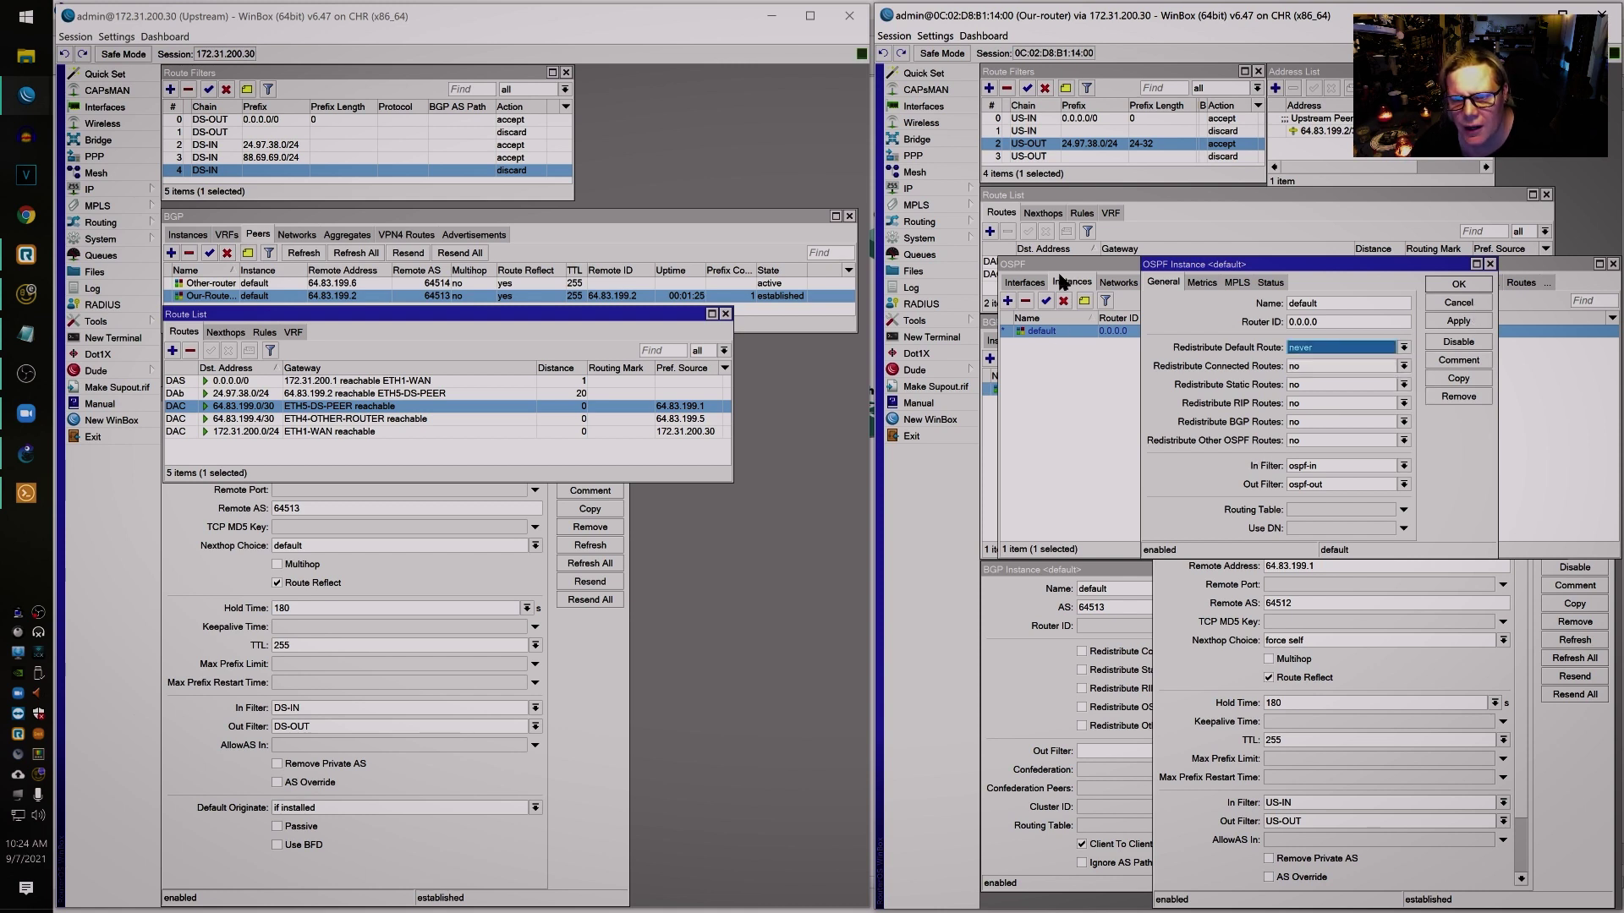
pyautogui.click(1186, 216)
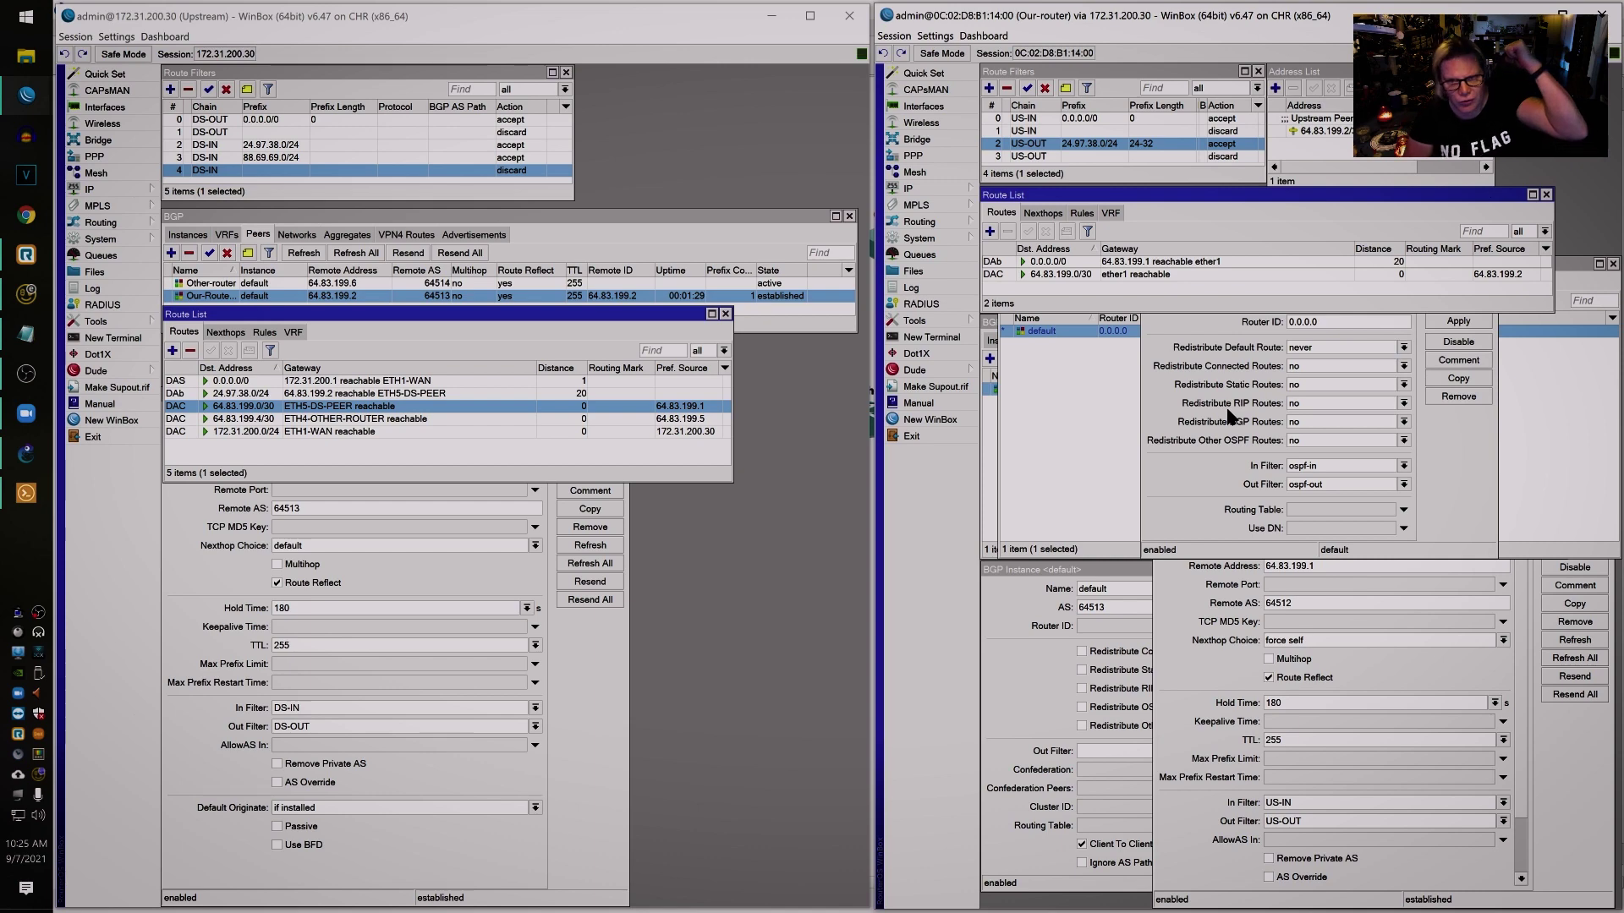
pyautogui.click(1035, 402)
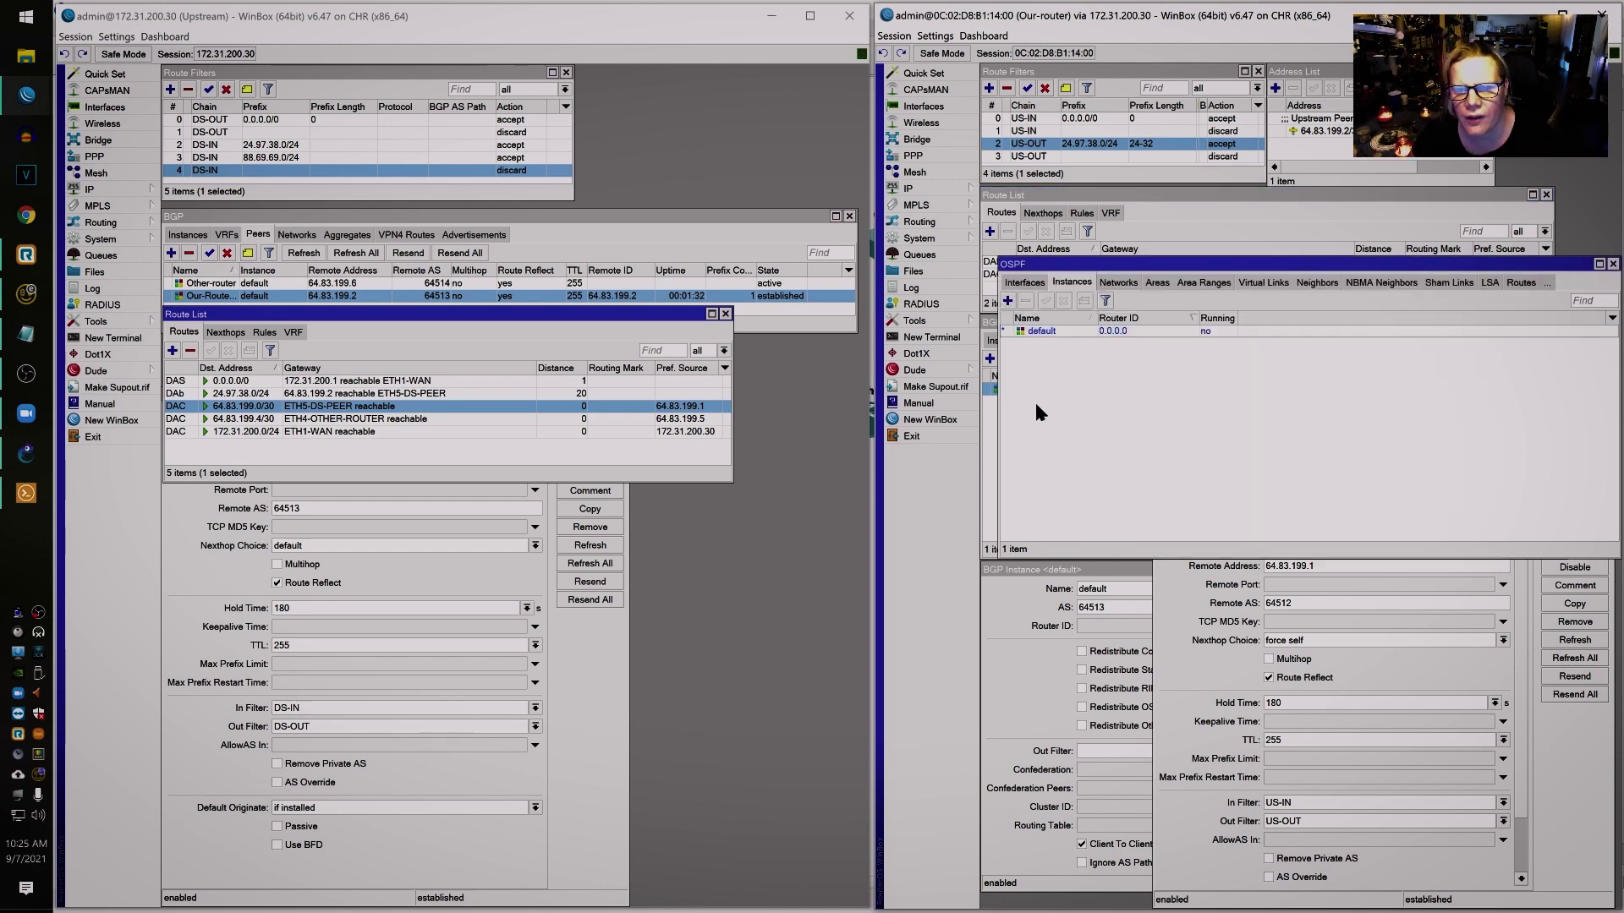
# - Temporarily disable Our-router's BGP peer while trying OSPF default-route redistribution as "if installed (as type 1)", discarding the OSPF change before re-enabling the peer
pyautogui.click(987, 415)
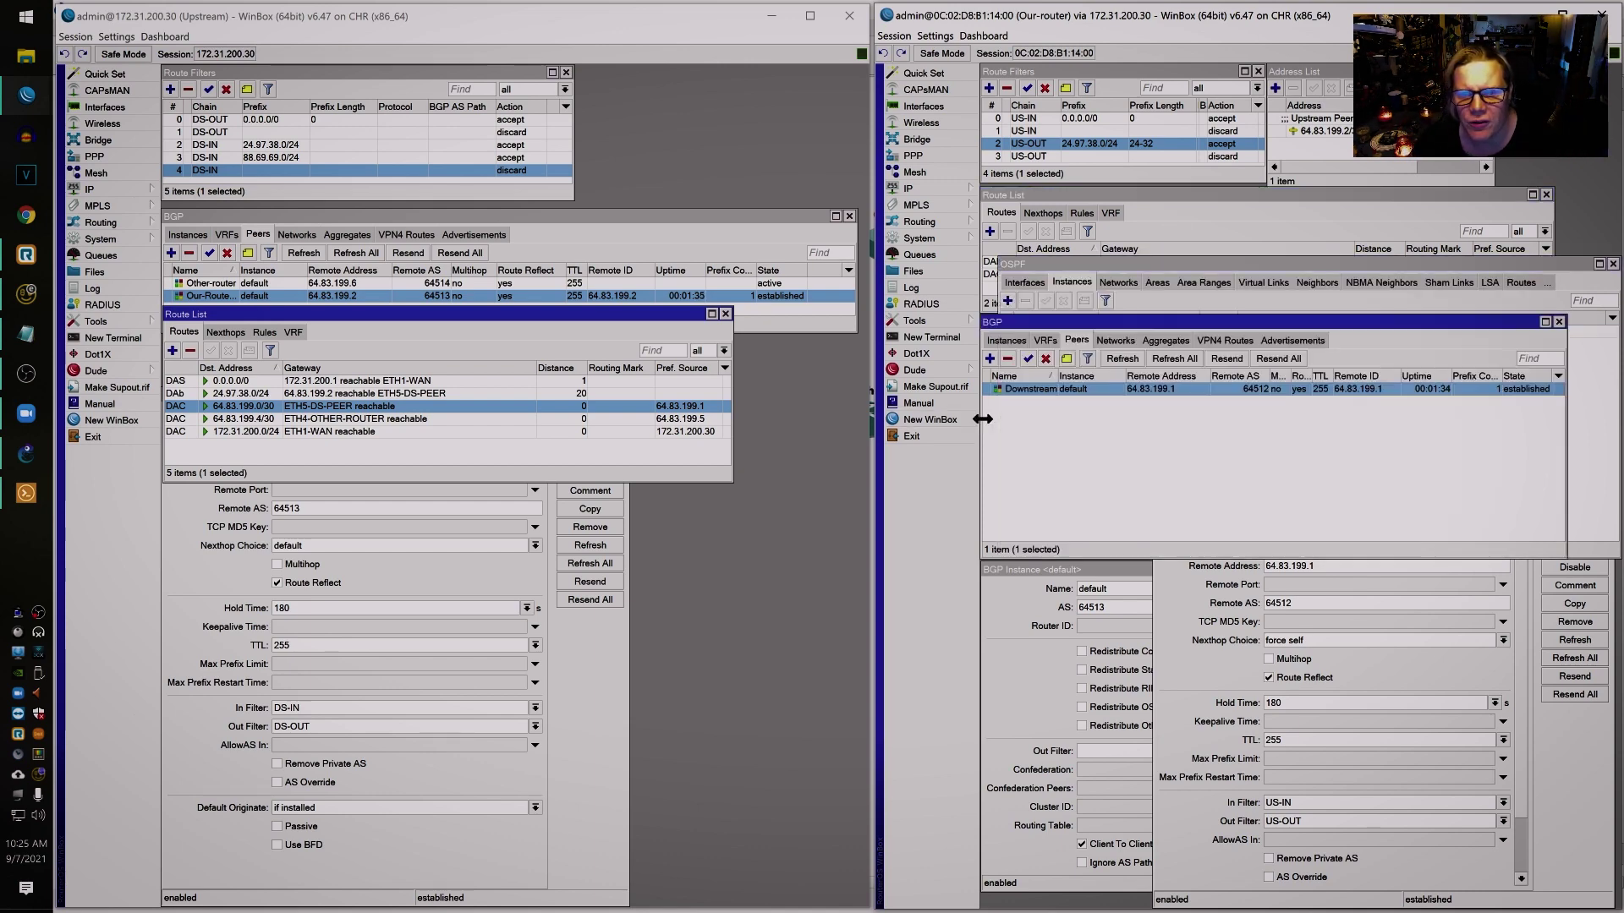
pyautogui.click(1045, 359)
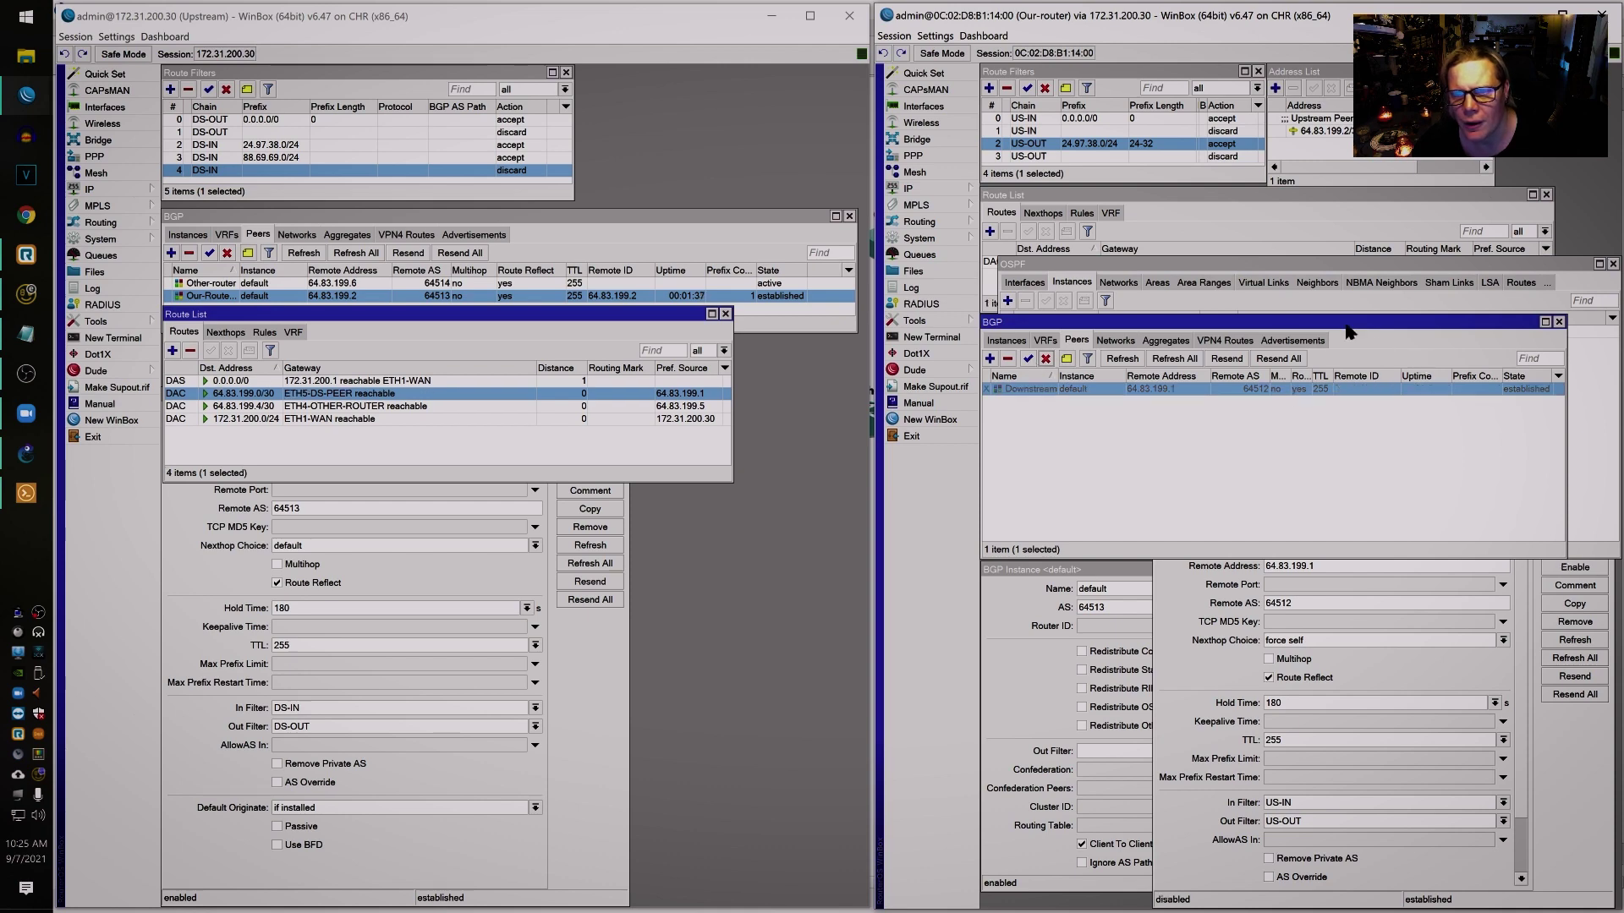
pyautogui.click(1089, 264)
pyautogui.doubleClick(1165, 323)
pyautogui.click(1344, 348)
pyautogui.click(1358, 384)
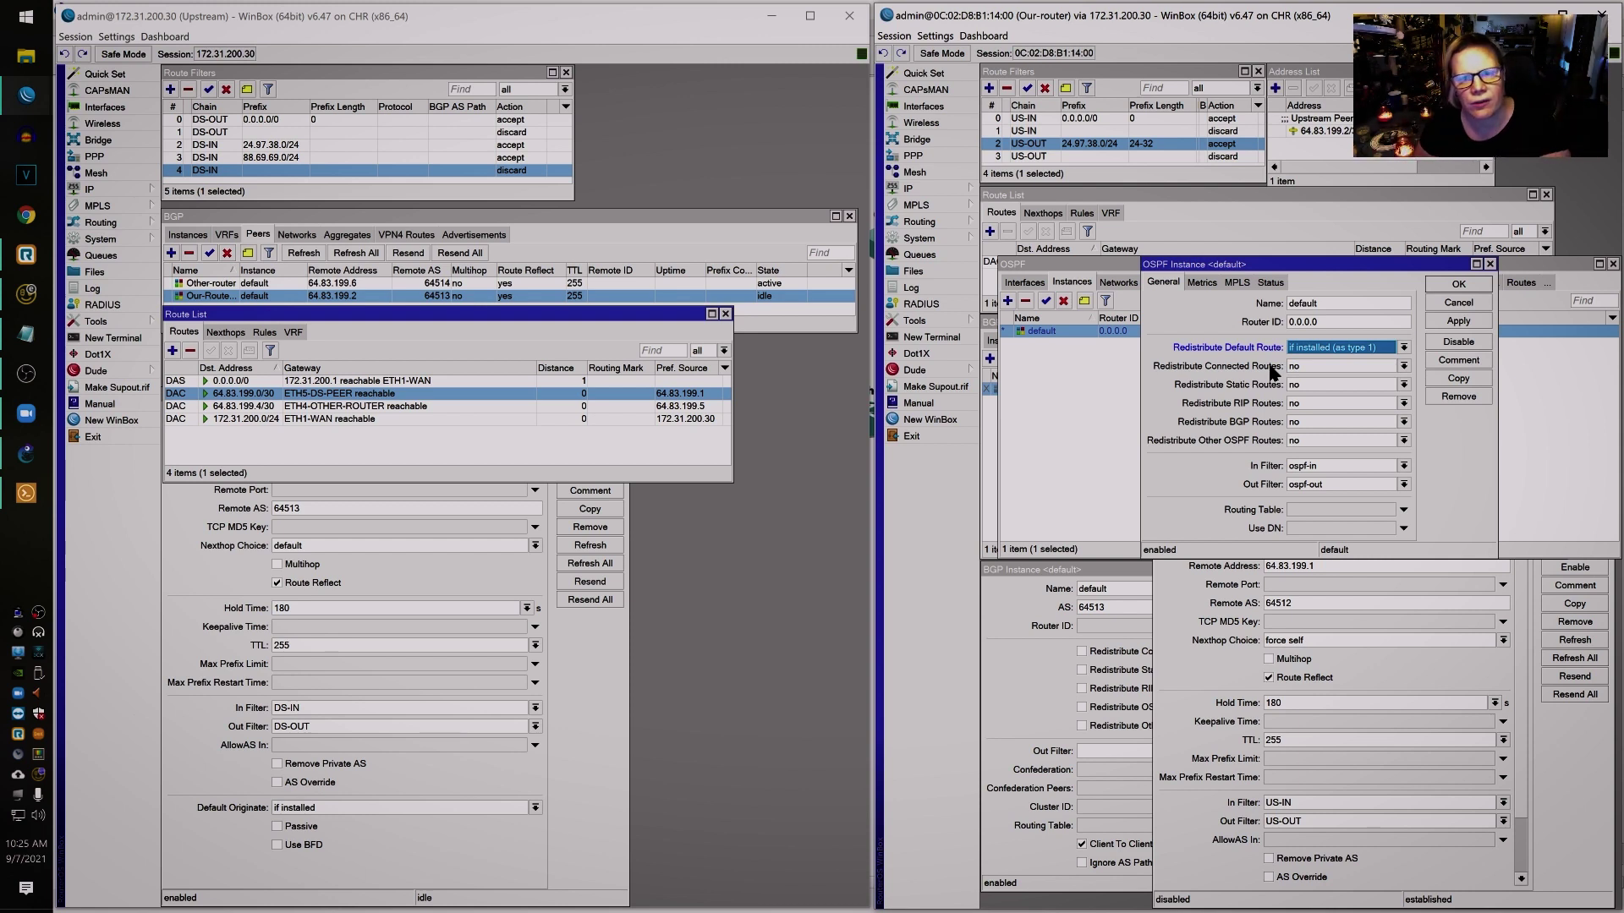
pyautogui.click(1463, 306)
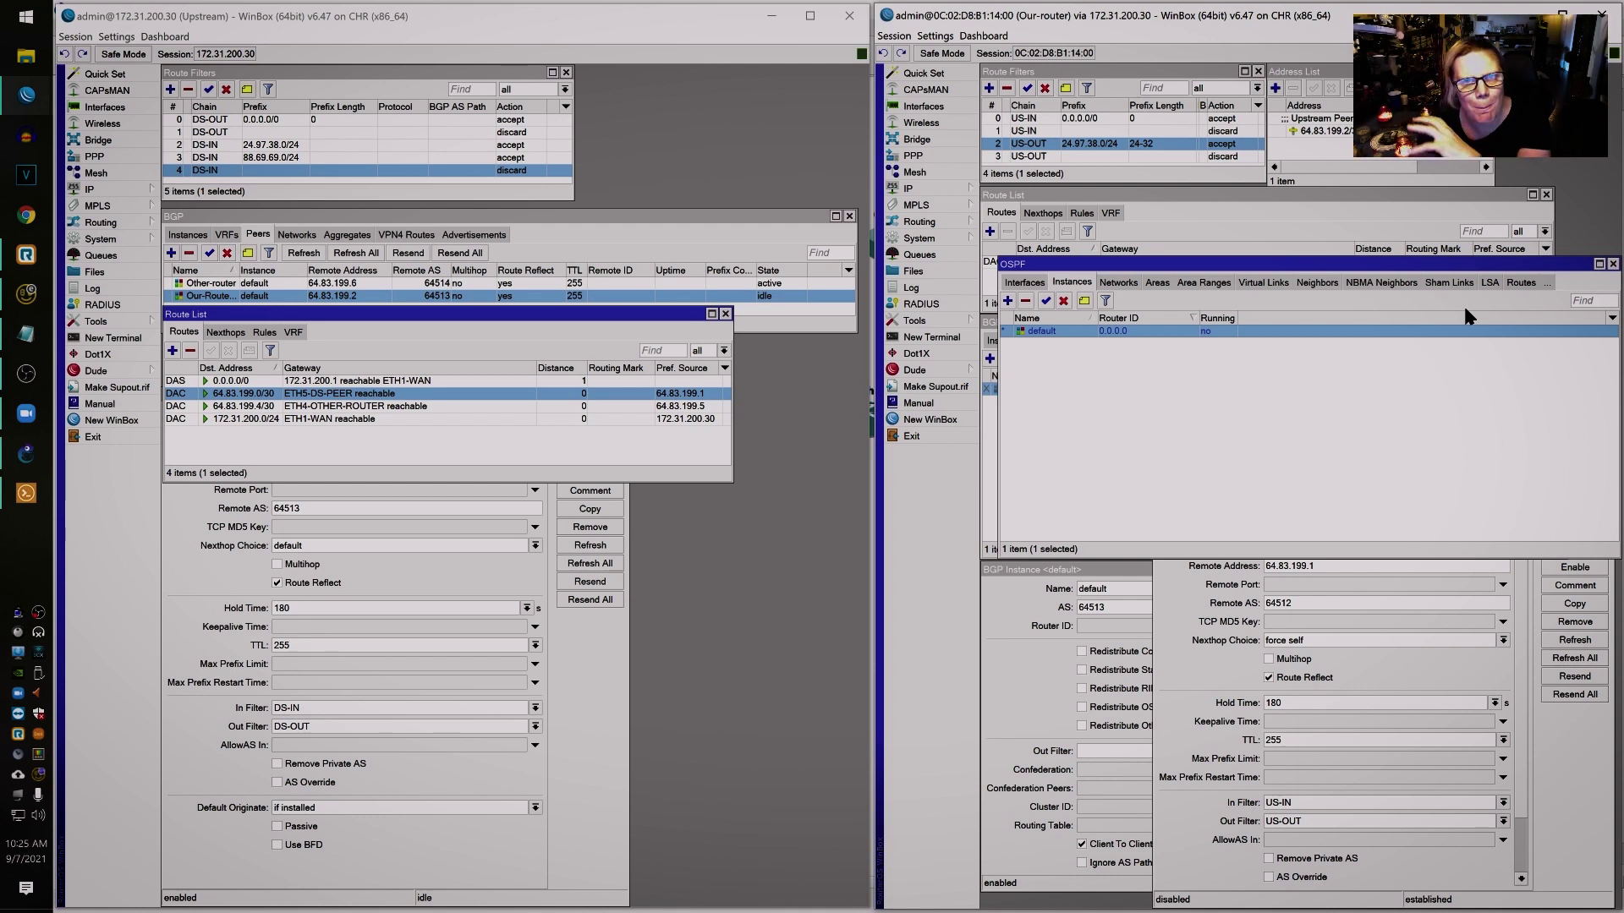
pyautogui.click(1613, 263)
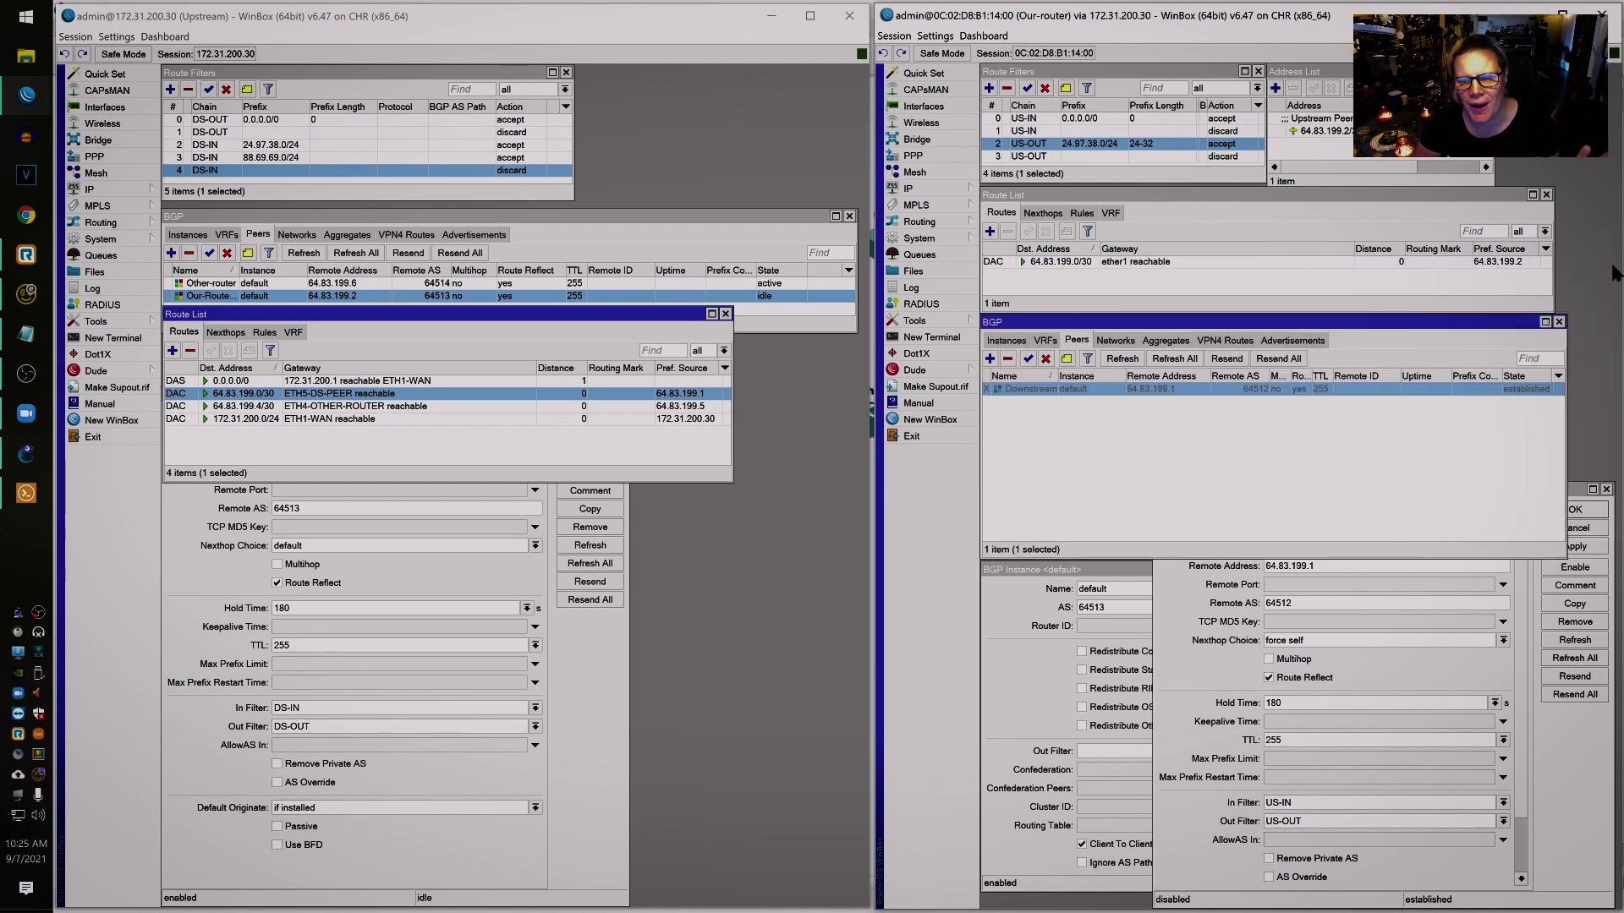
pyautogui.click(1028, 358)
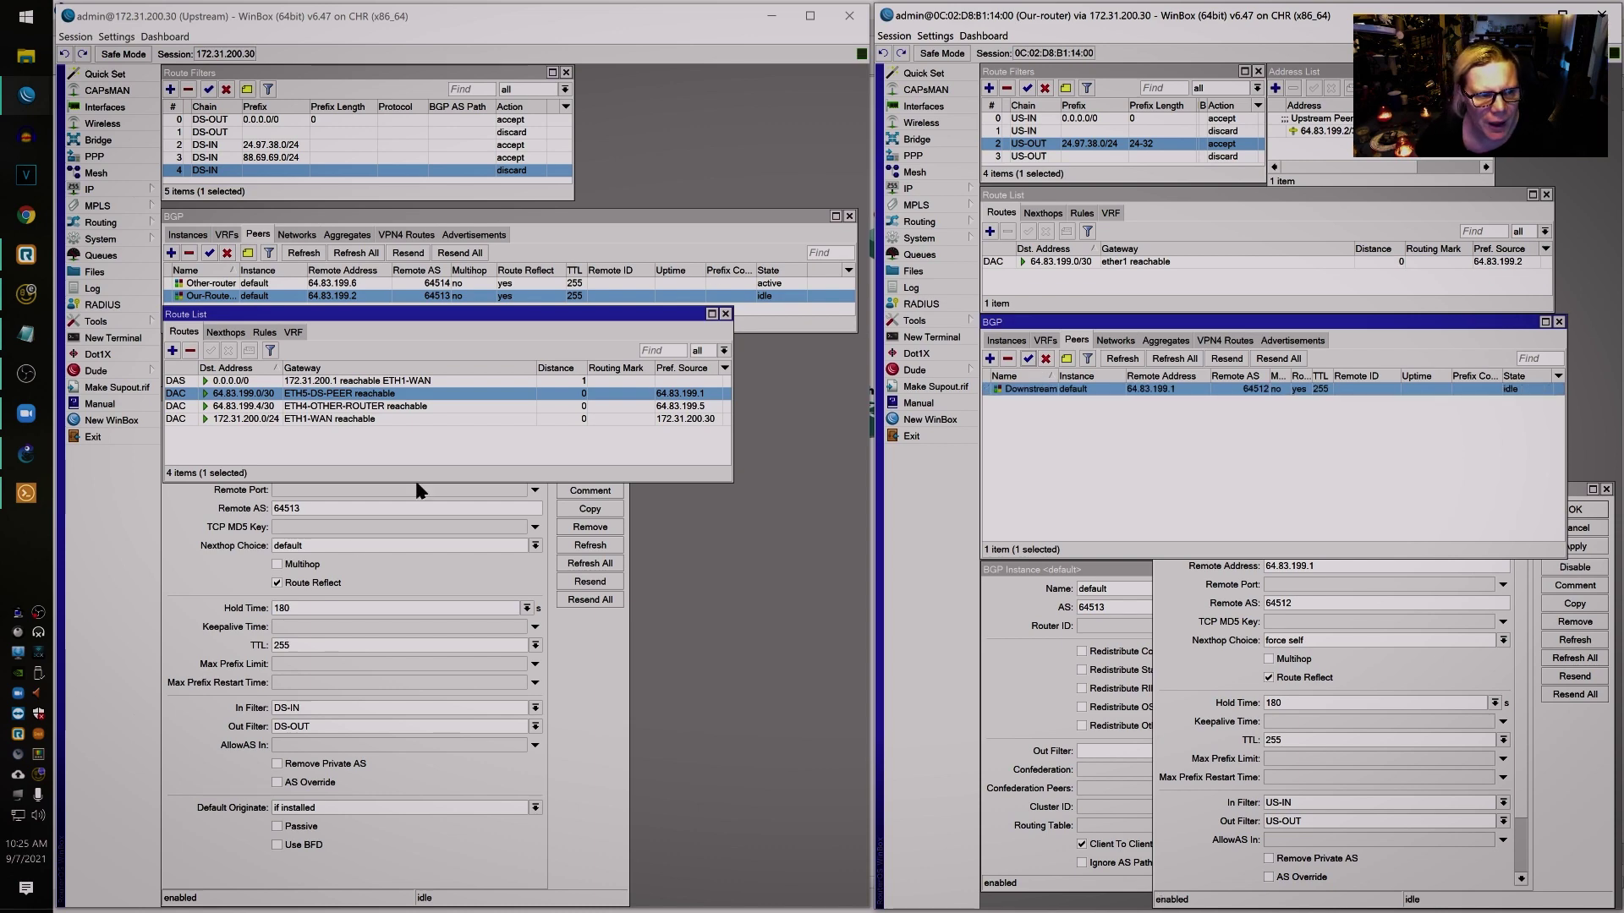
# - Review the Downstream peer's remote address against the BGP default route, check its filters and Default Originate setting, and close it without changes
pyautogui.click(1474, 687)
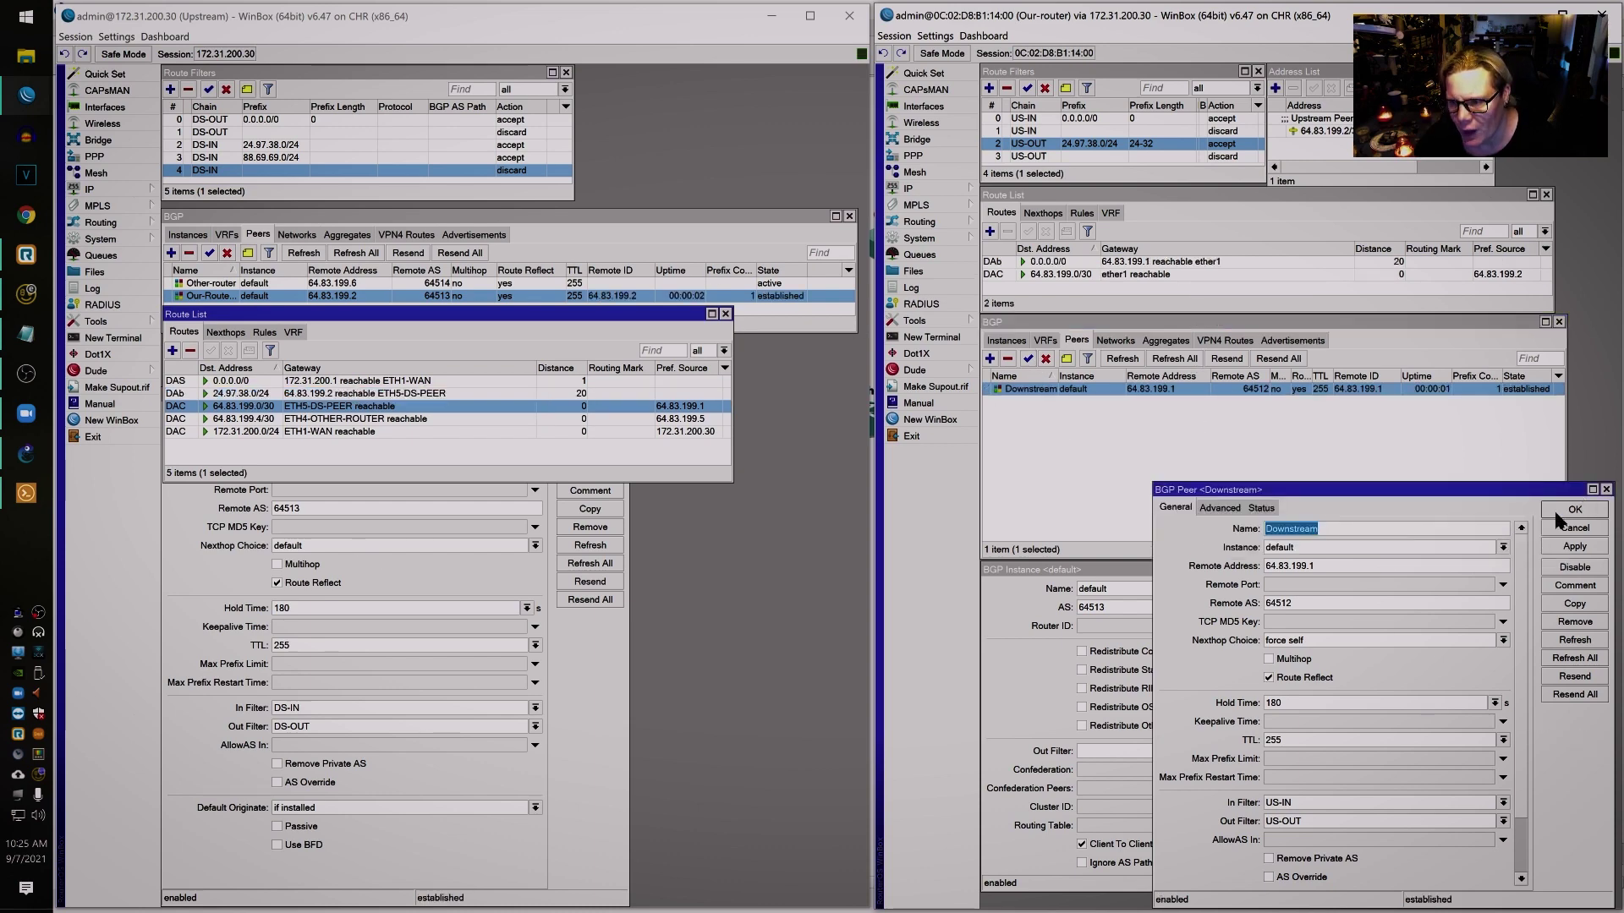
pyautogui.moveTo(1449, 495); pyautogui.dragTo(1436, 450)
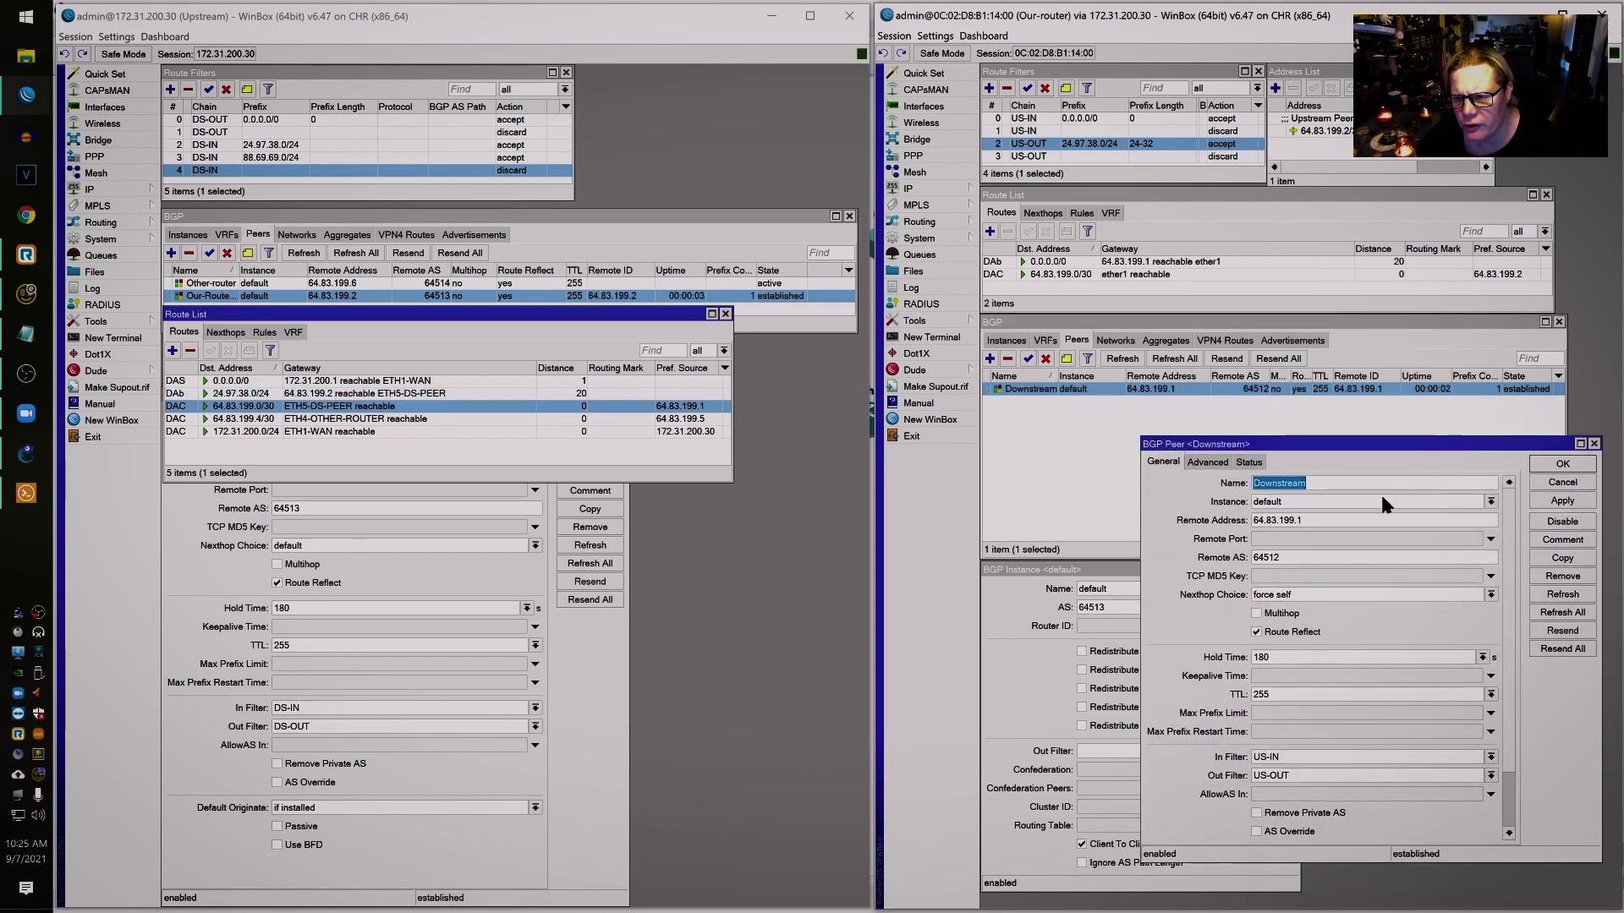
pyautogui.doubleClick(1329, 518)
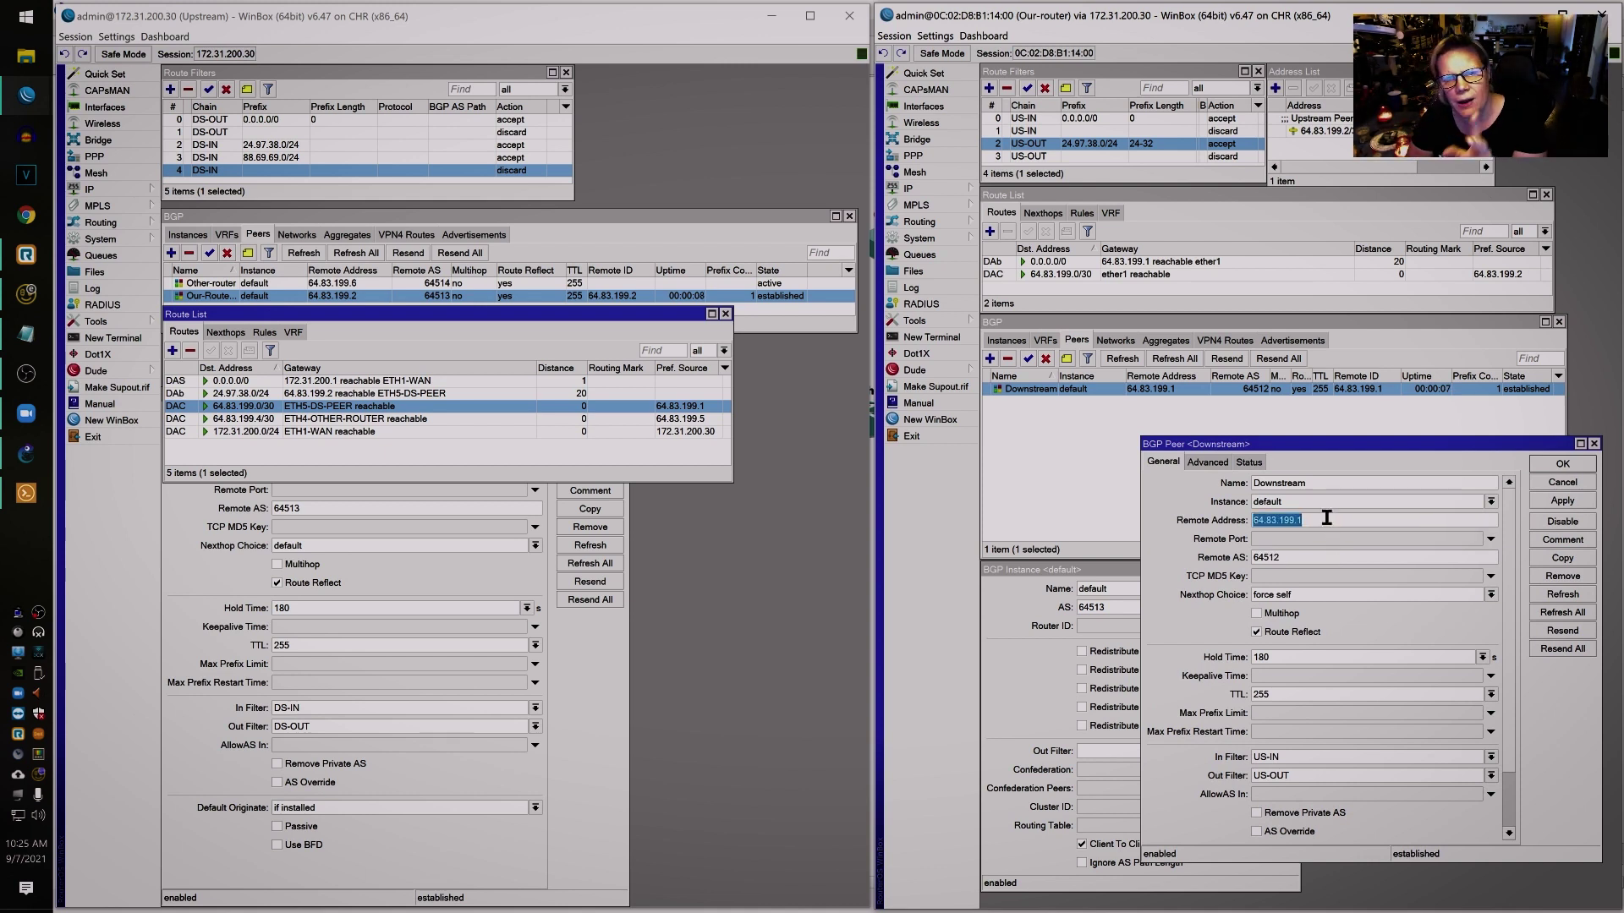
pyautogui.click(1163, 262)
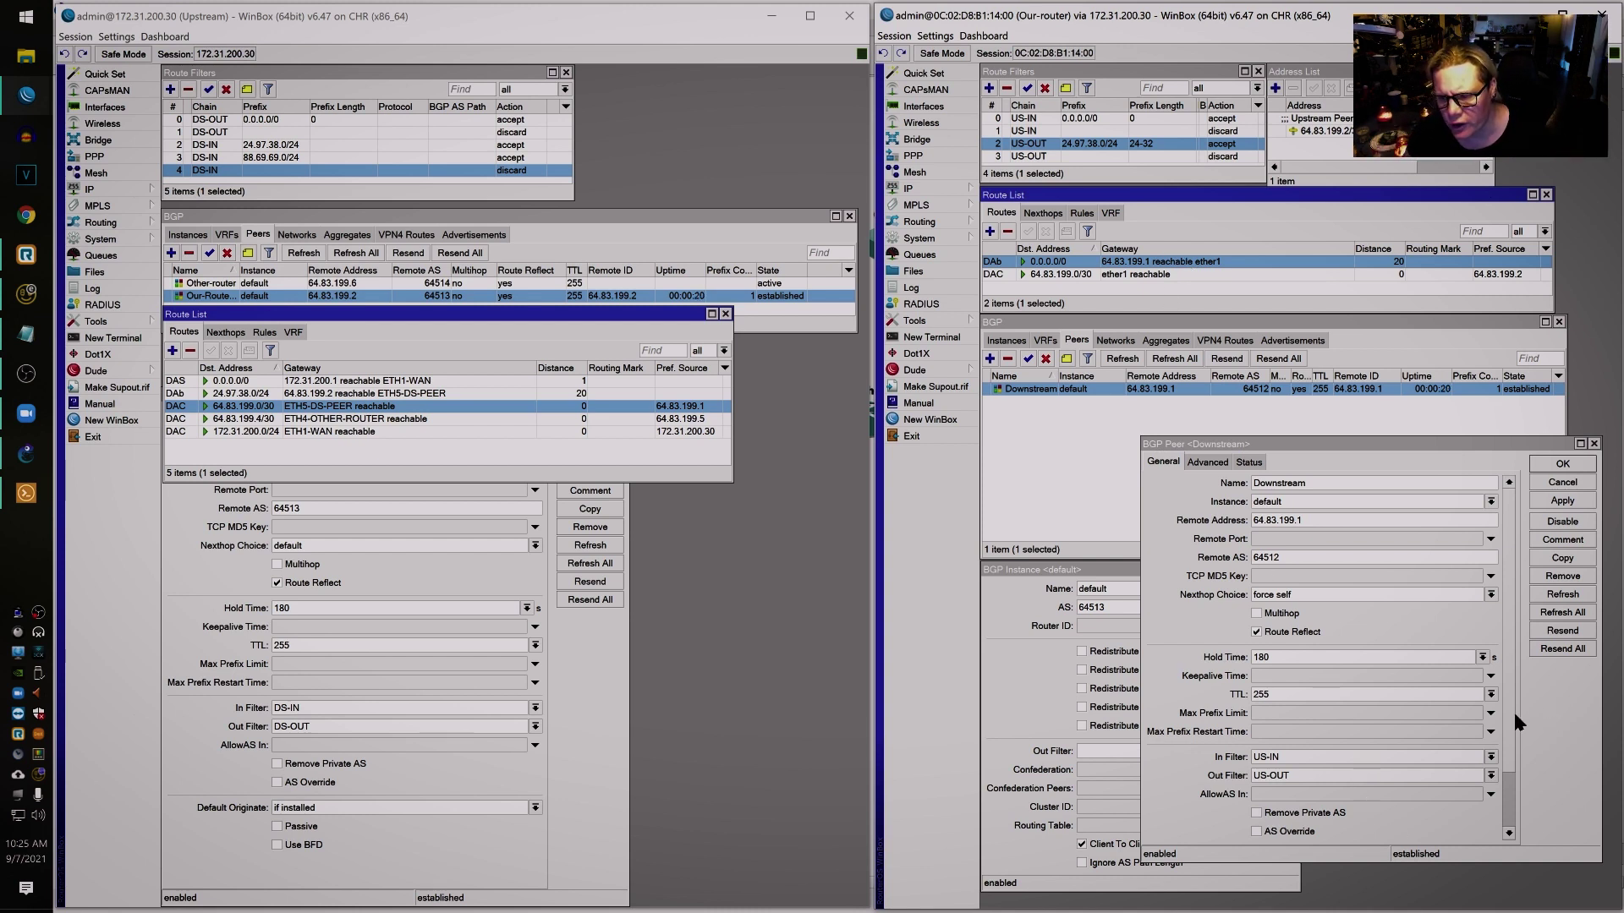
pyautogui.moveTo(1512, 709); pyautogui.dragTo(1504, 803)
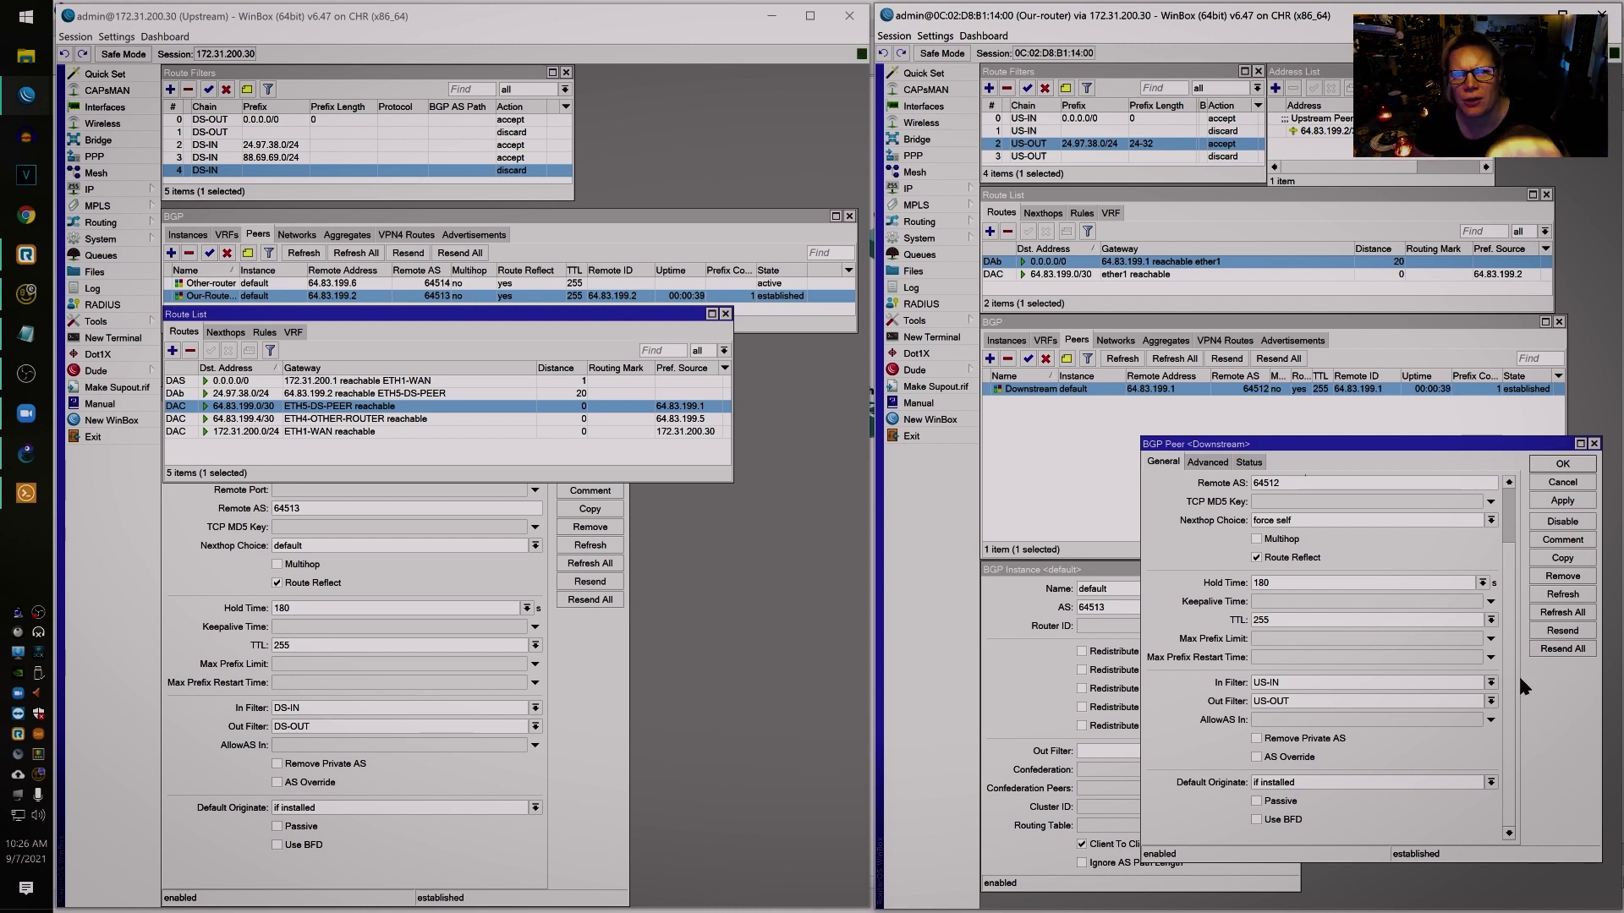
pyautogui.click(1561, 482)
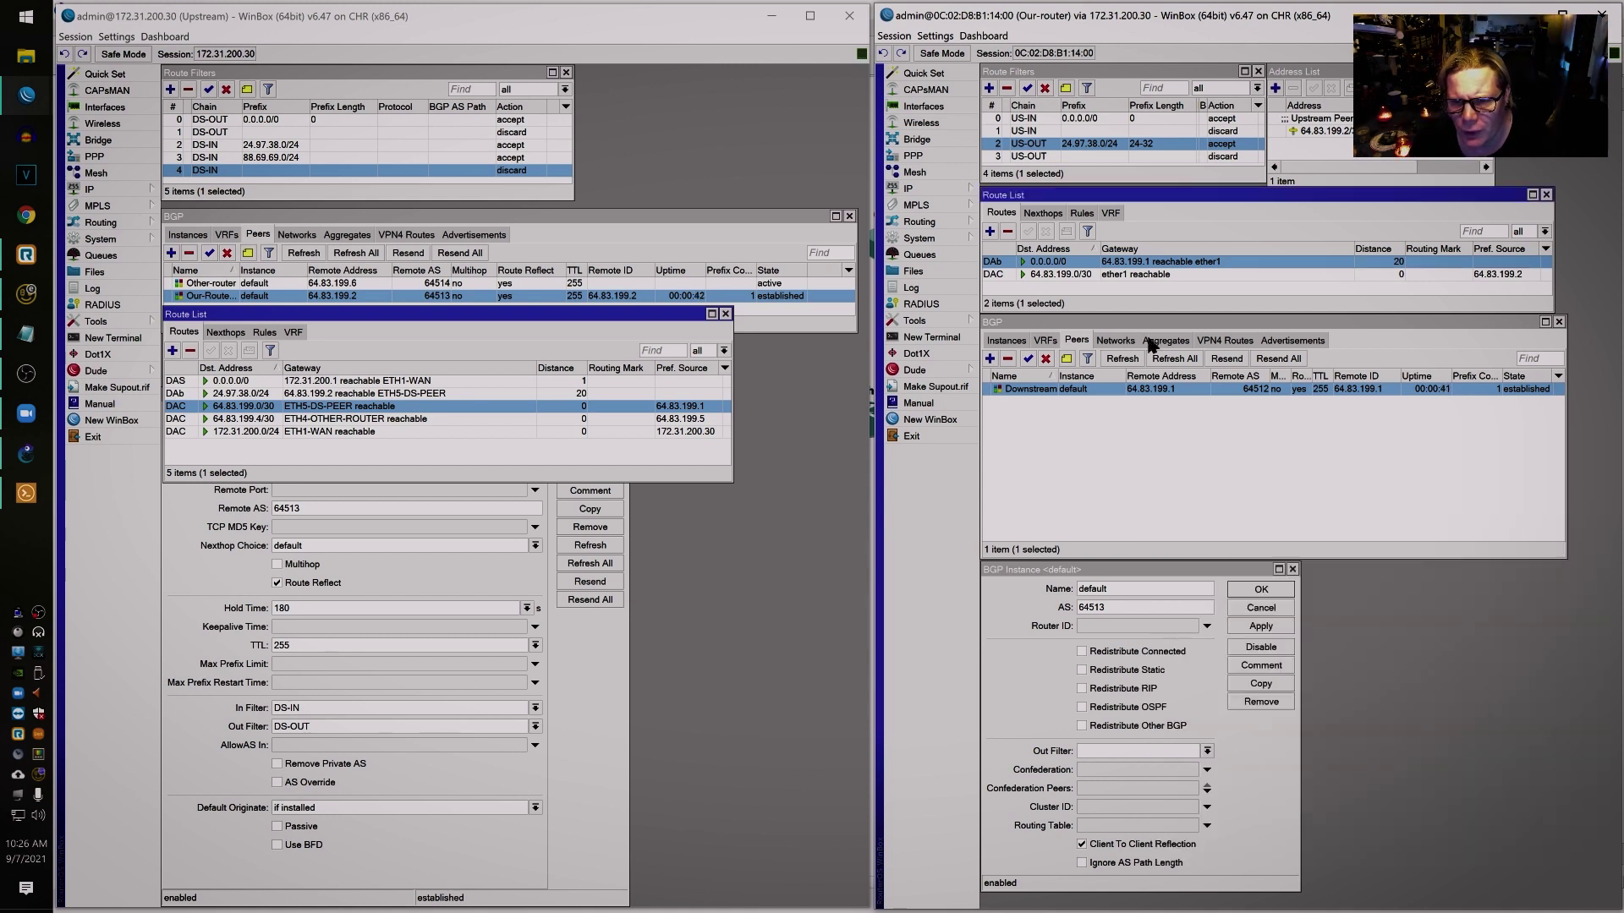
# - Examine Our-router's default BGP instance and close it without changes
pyautogui.click(1007, 340)
pyautogui.doubleClick(1045, 389)
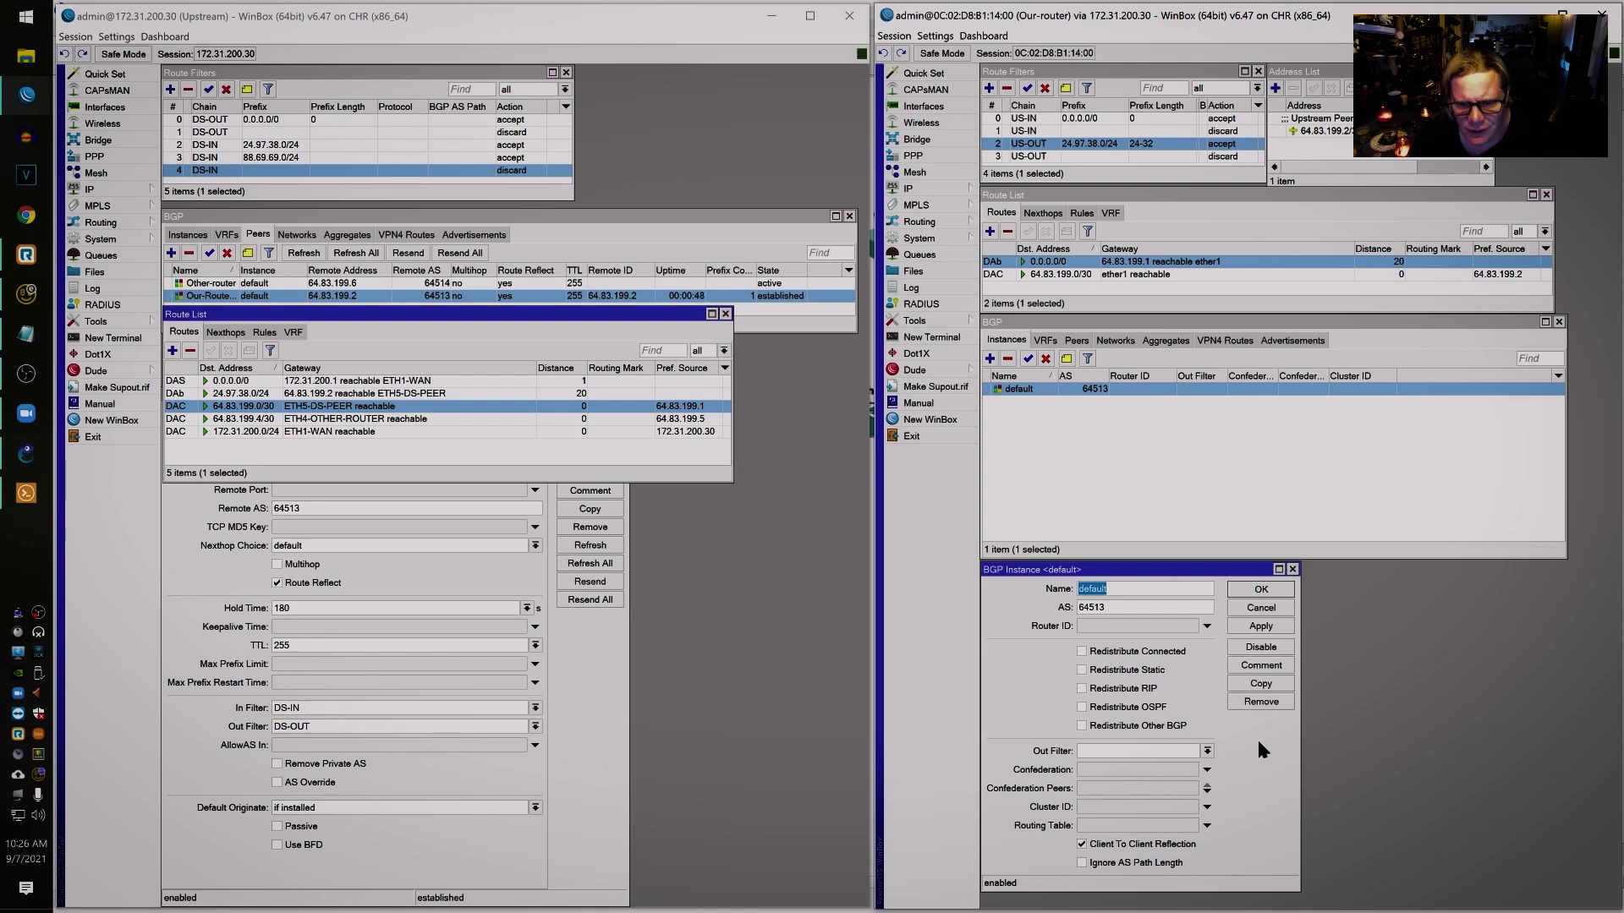
pyautogui.click(1260, 608)
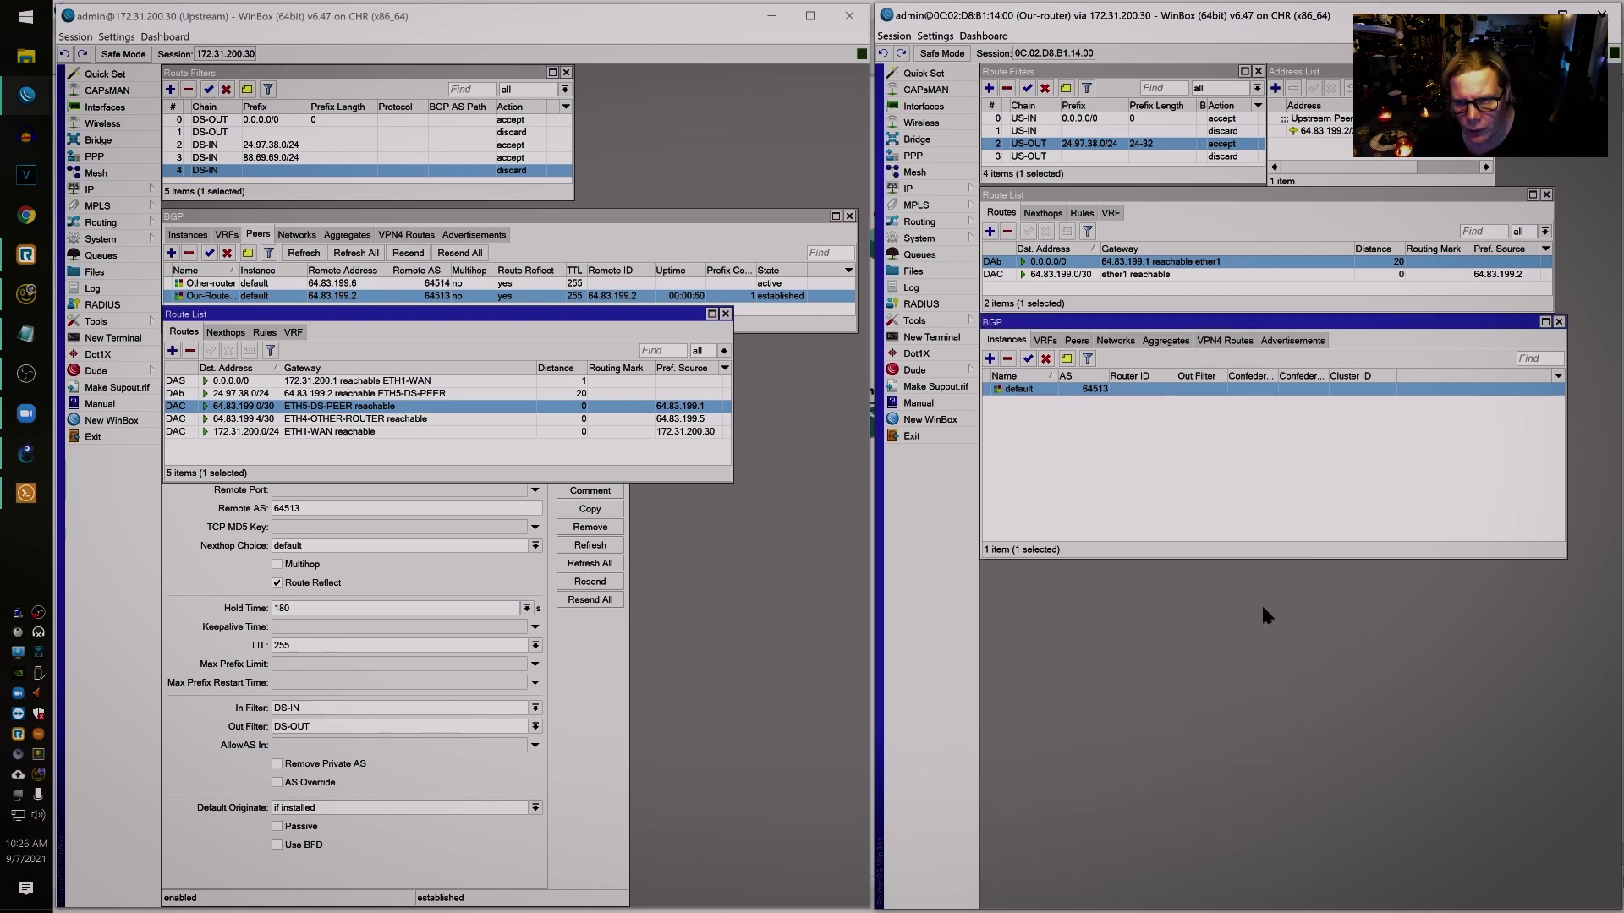
# - Rename Our-router's BGP peer to "Downstream (HE-NET)" and save it after checking its remaining settings
pyautogui.click(1076, 340)
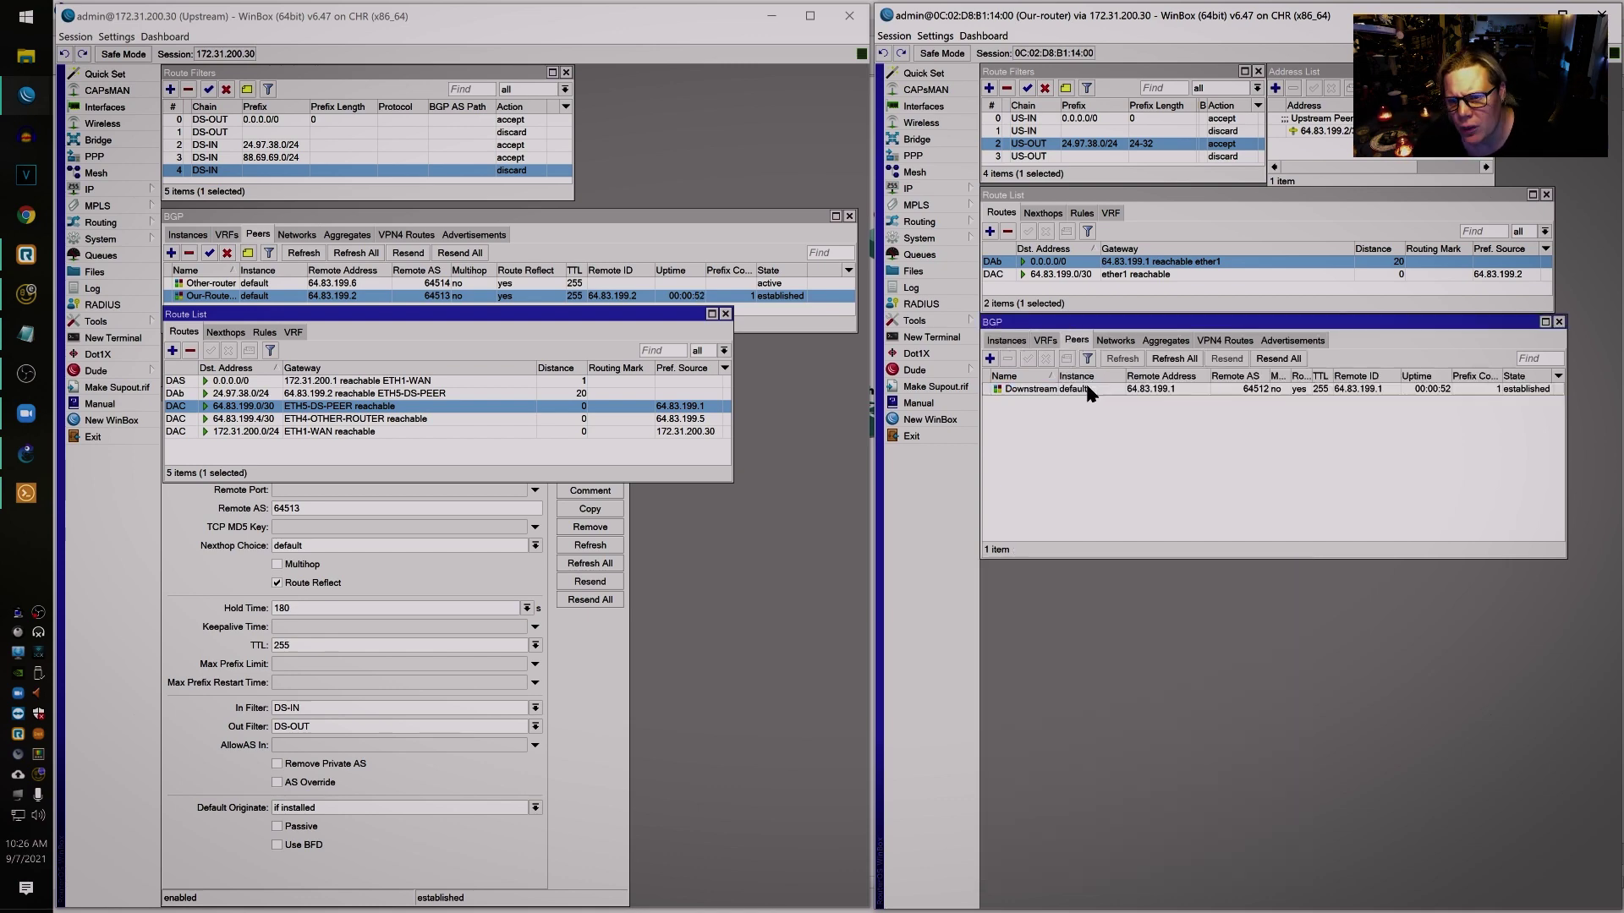
pyautogui.doubleClick(1276, 391)
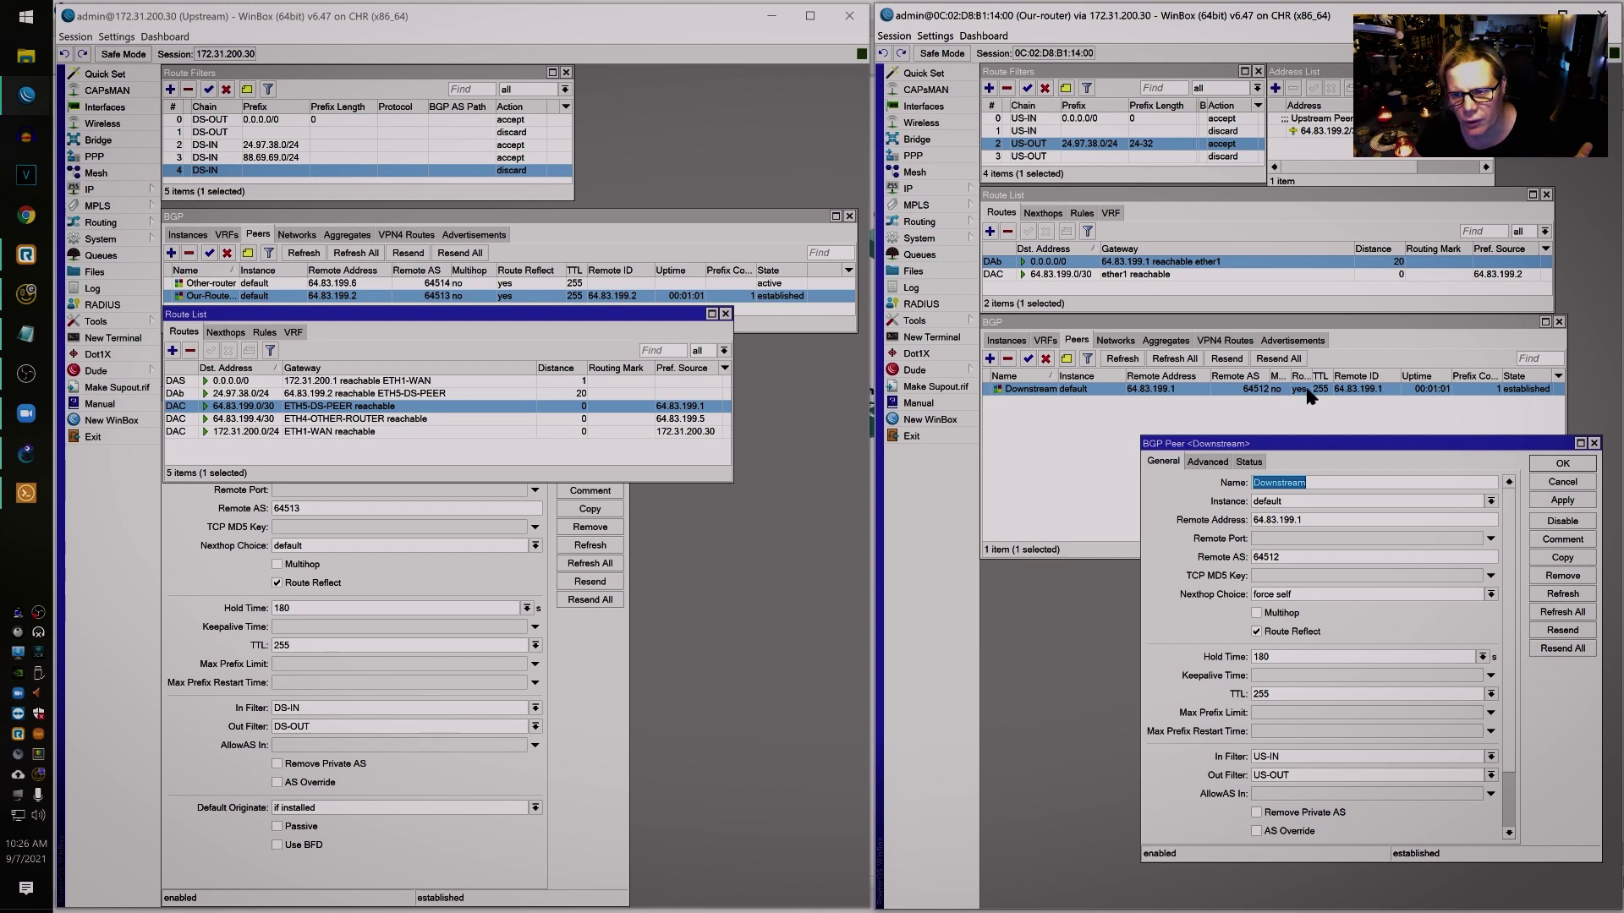
pyautogui.click(1326, 486)
pyautogui.write('(AT')
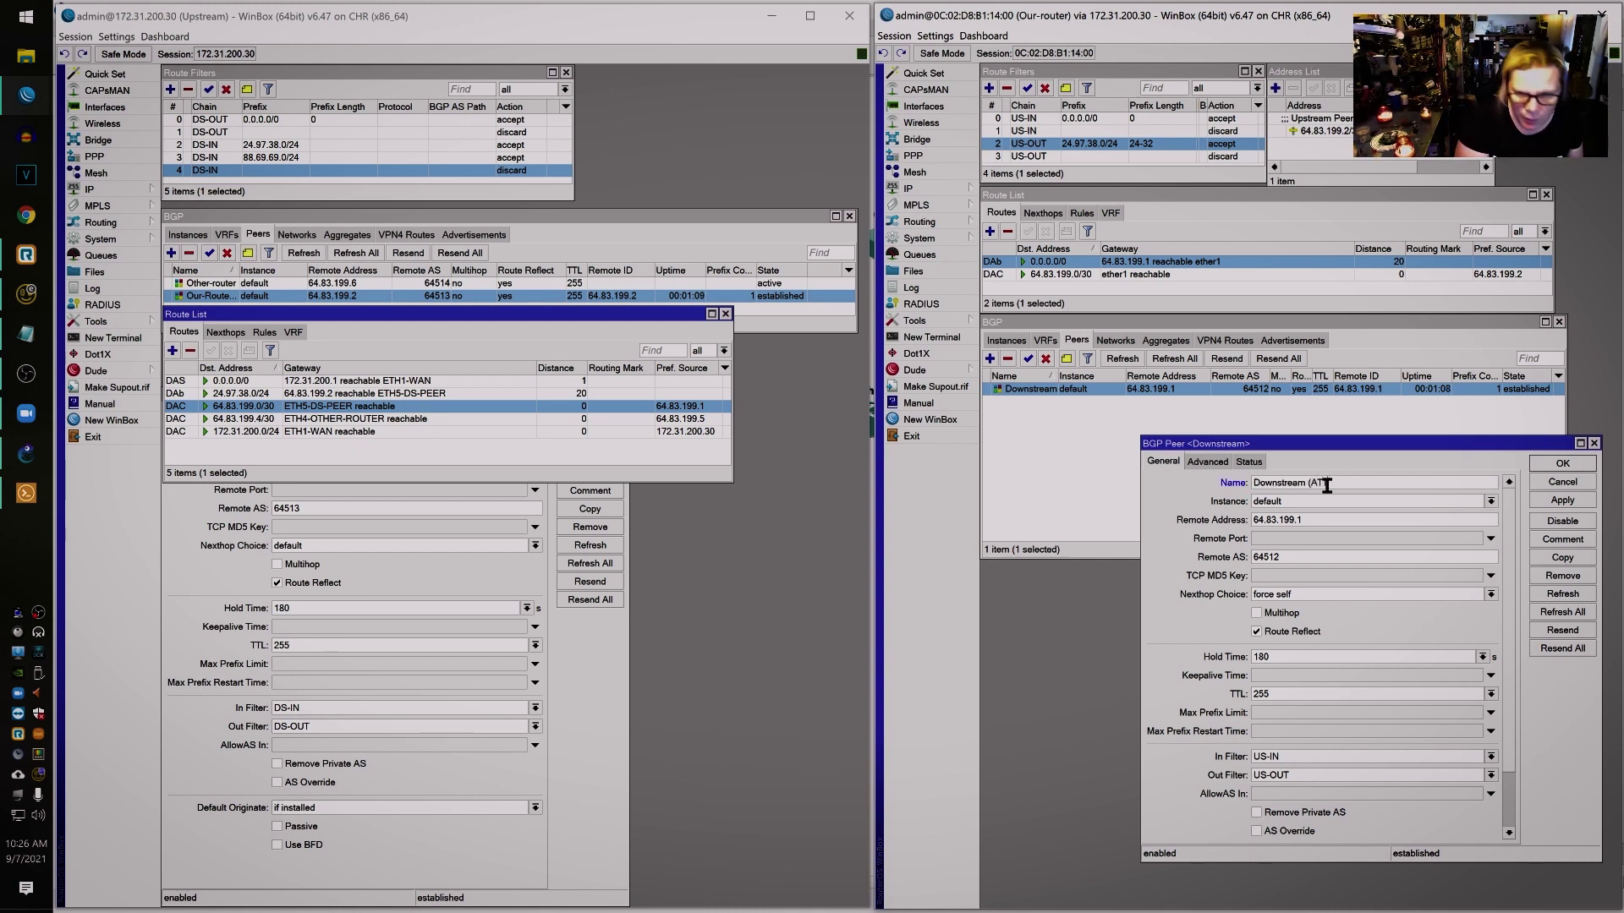
pyautogui.press('BackSpace')
pyautogui.press('BackSpace')
pyautogui.write('HE.NET)')
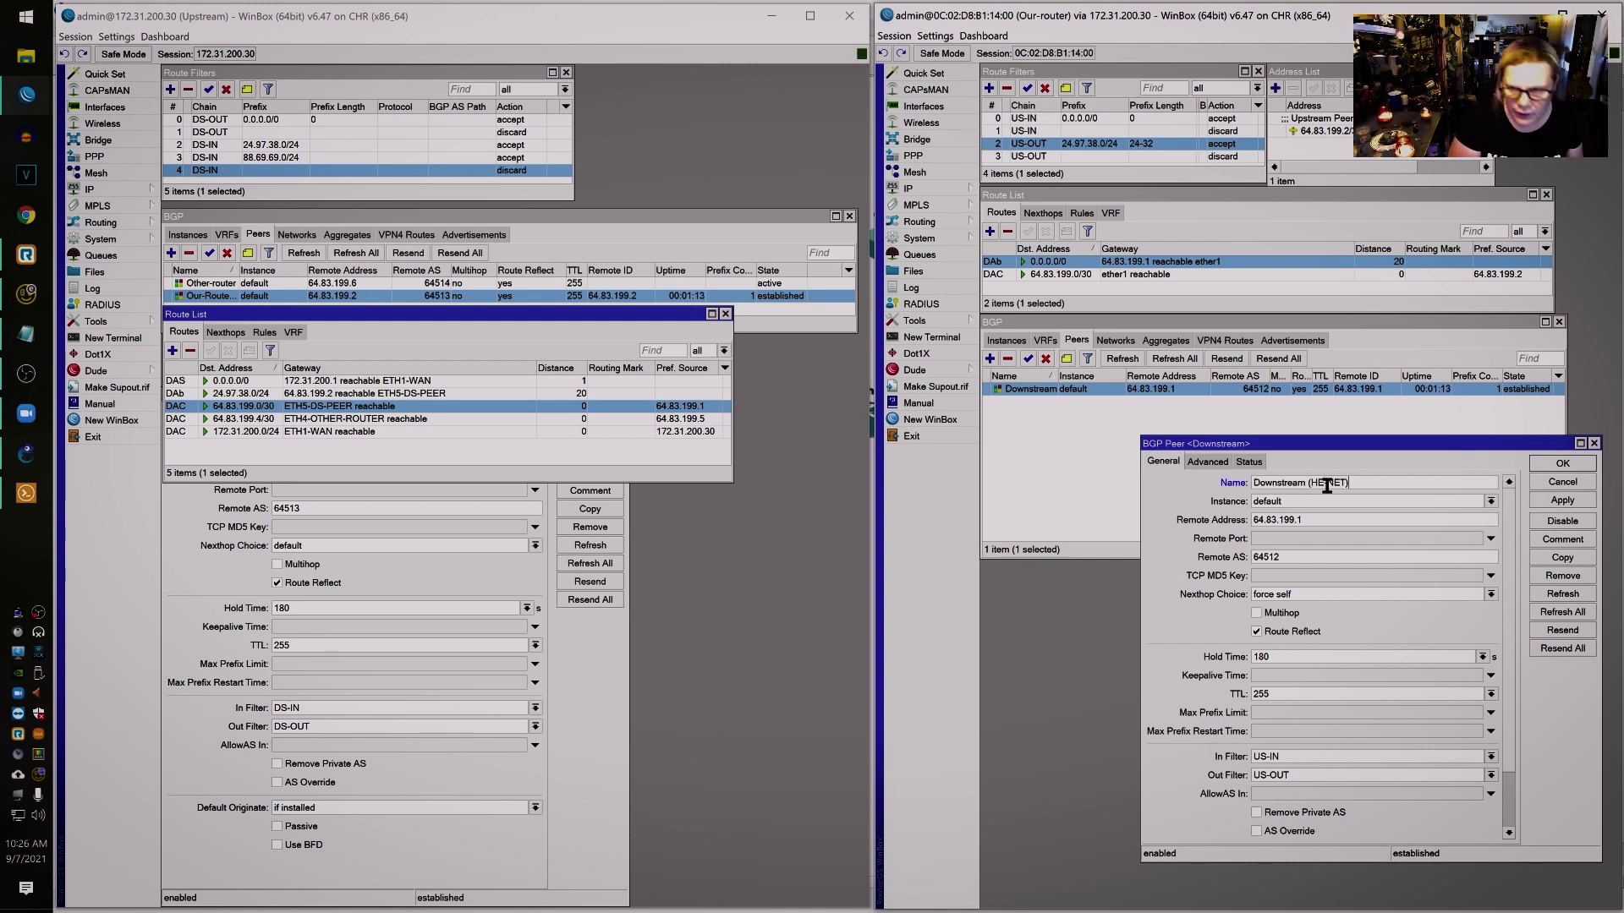
pyautogui.click(1582, 497)
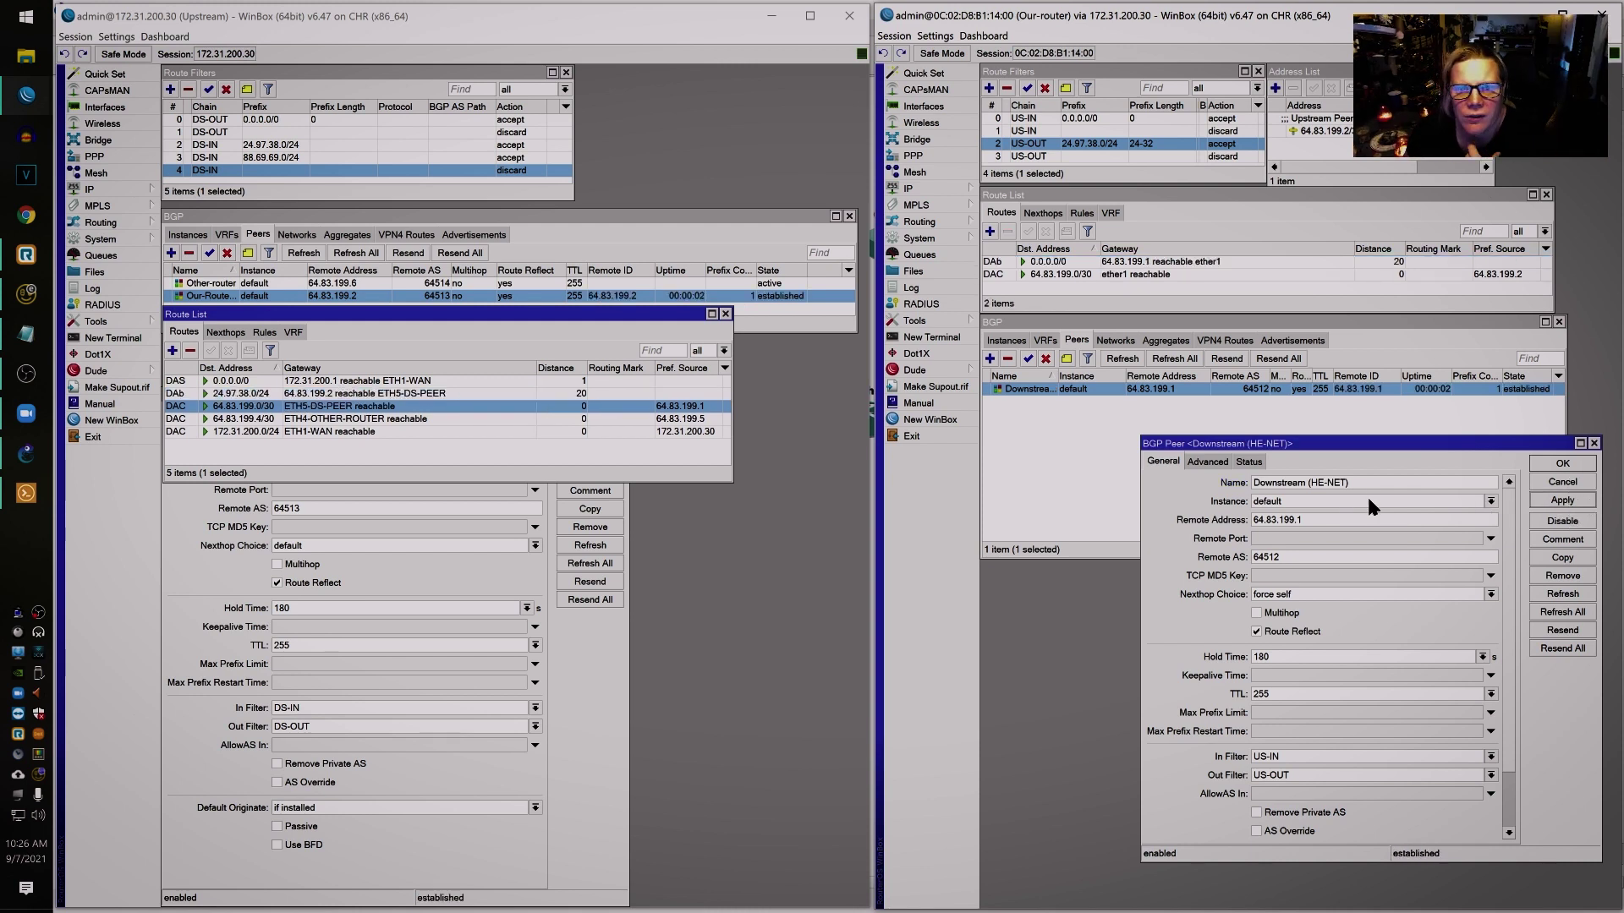
pyautogui.moveTo(1503, 669); pyautogui.dragTo(1510, 744)
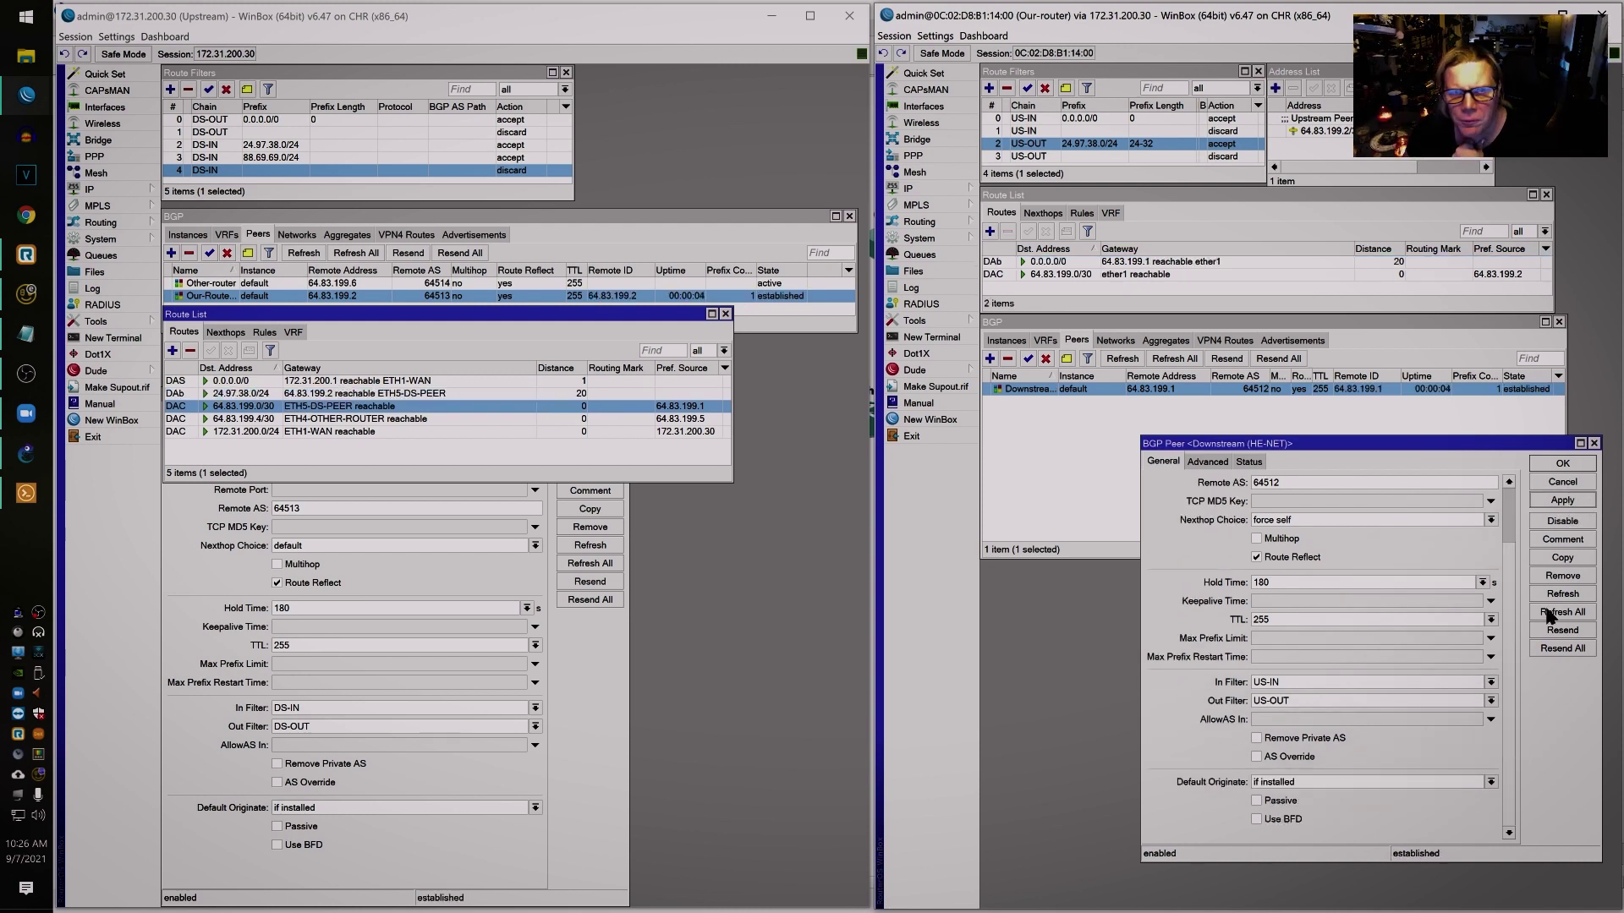
pyautogui.click(1571, 463)
# - Compare Our-router's BGP network entry 24.97.38.0/24 with the Upstream router's BGP networks, and close the entry
pyautogui.click(1116, 340)
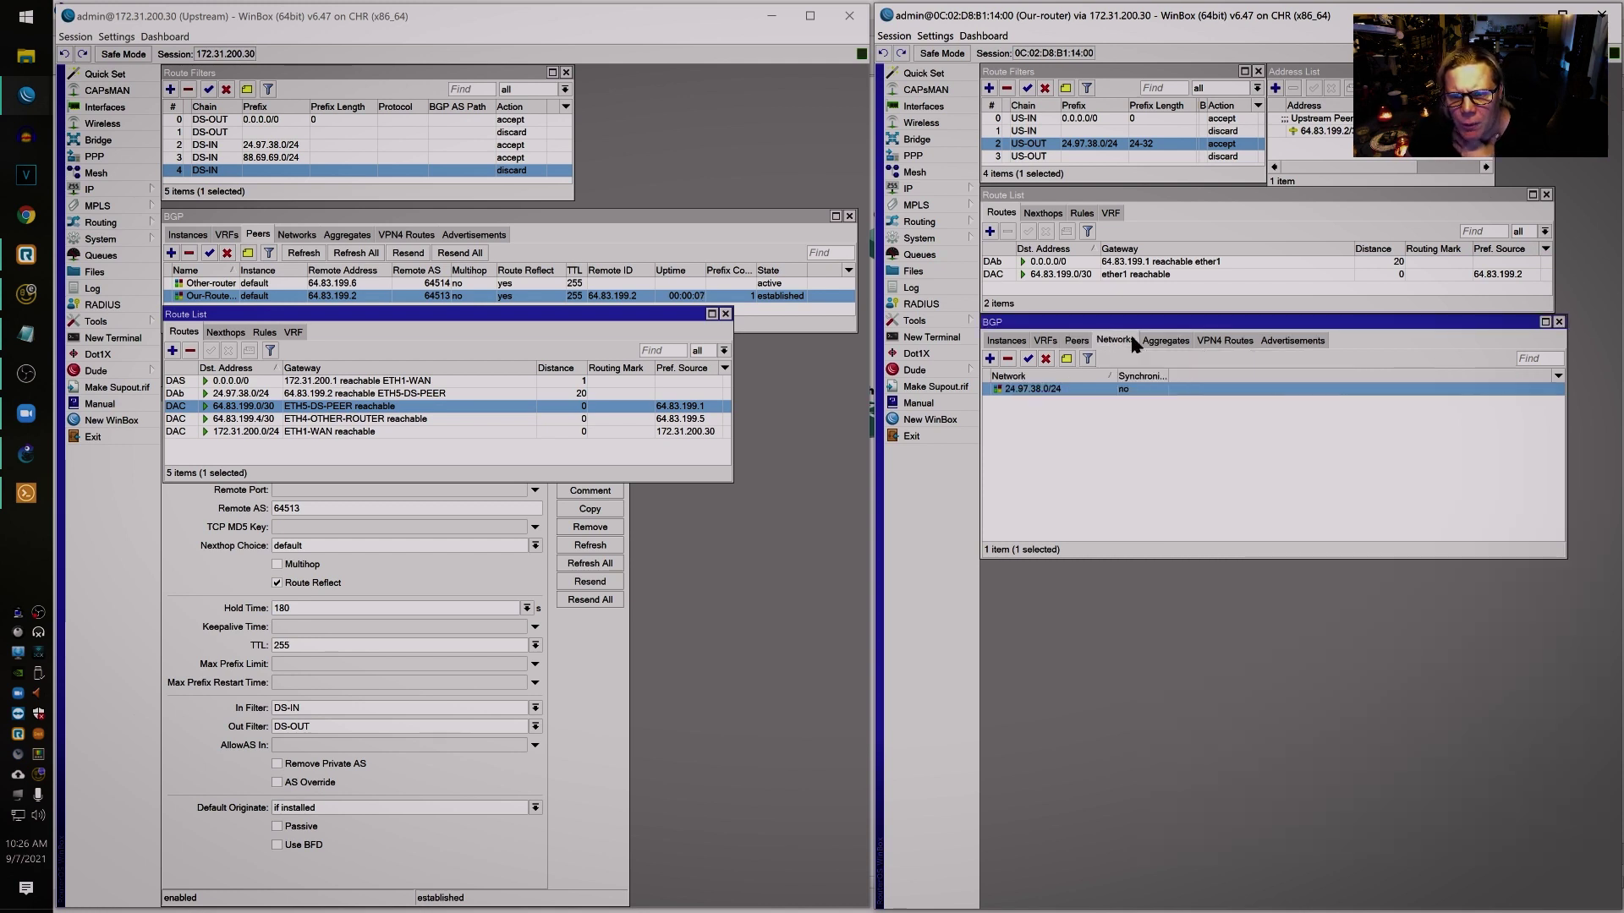
pyautogui.doubleClick(1113, 390)
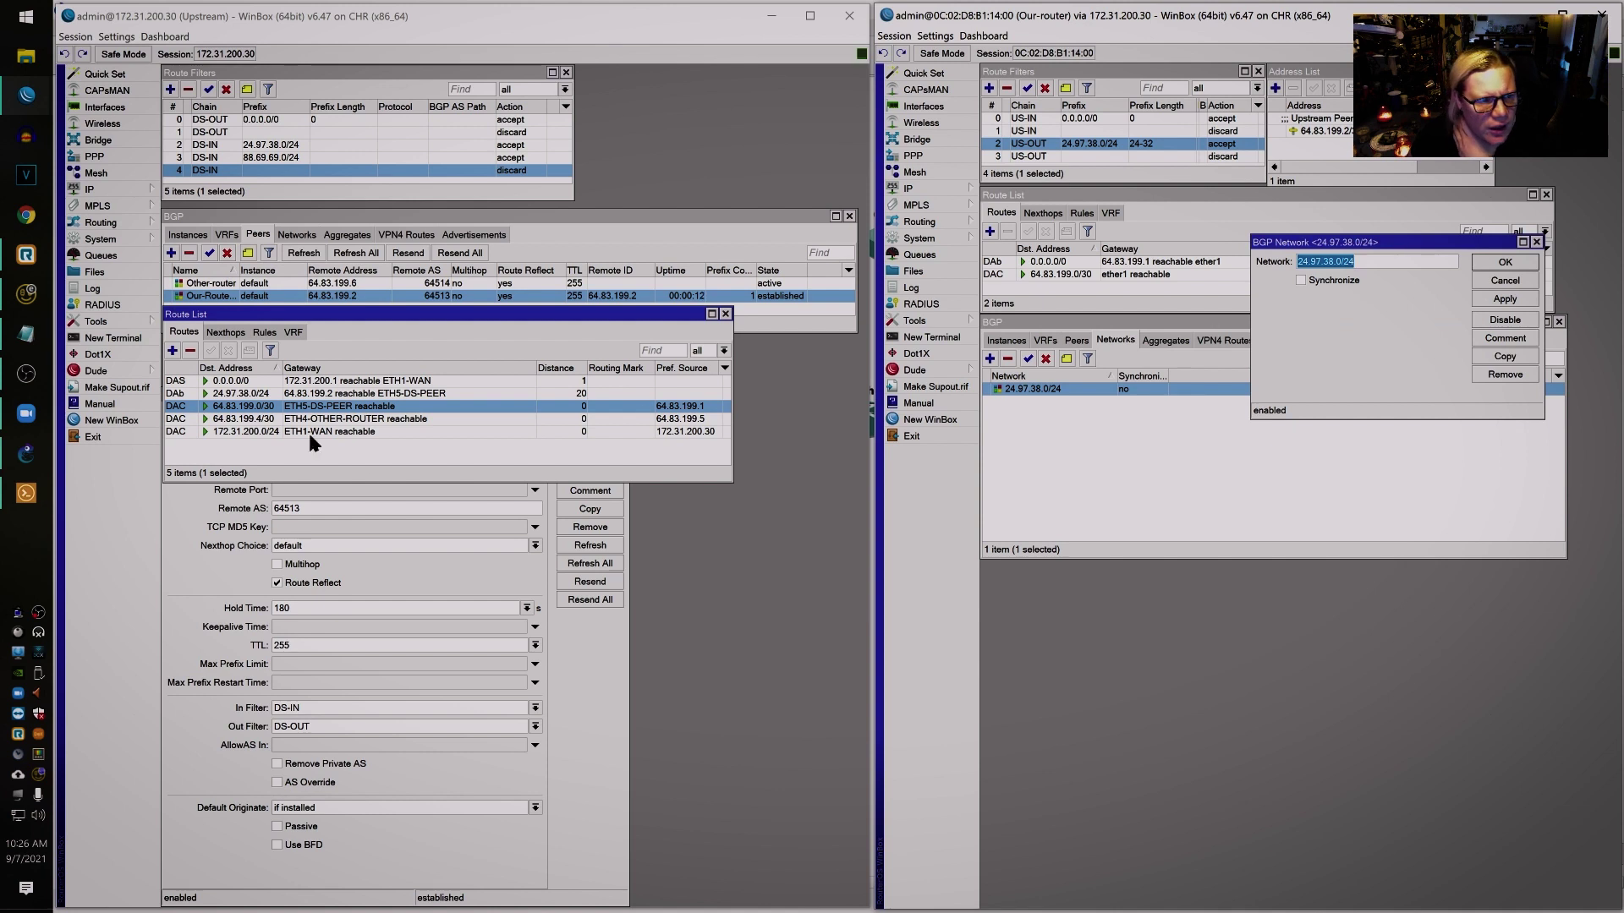
pyautogui.click(315, 234)
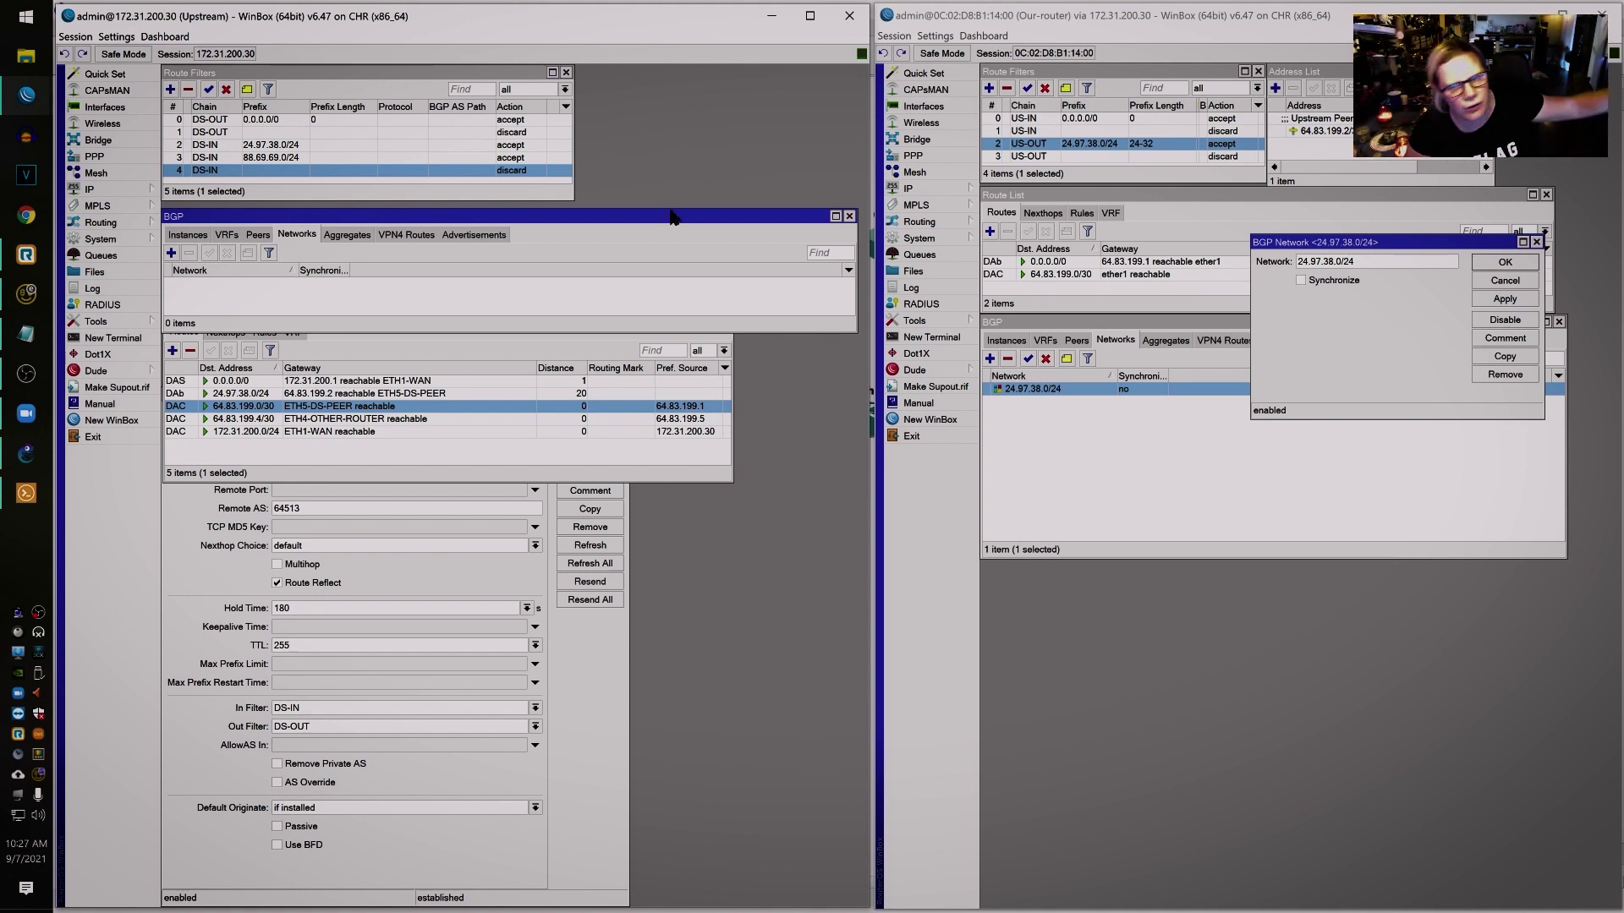
pyautogui.click(1497, 264)
# - Return to Our-router's BGP peer list and make its route filters window taller
pyautogui.click(1077, 339)
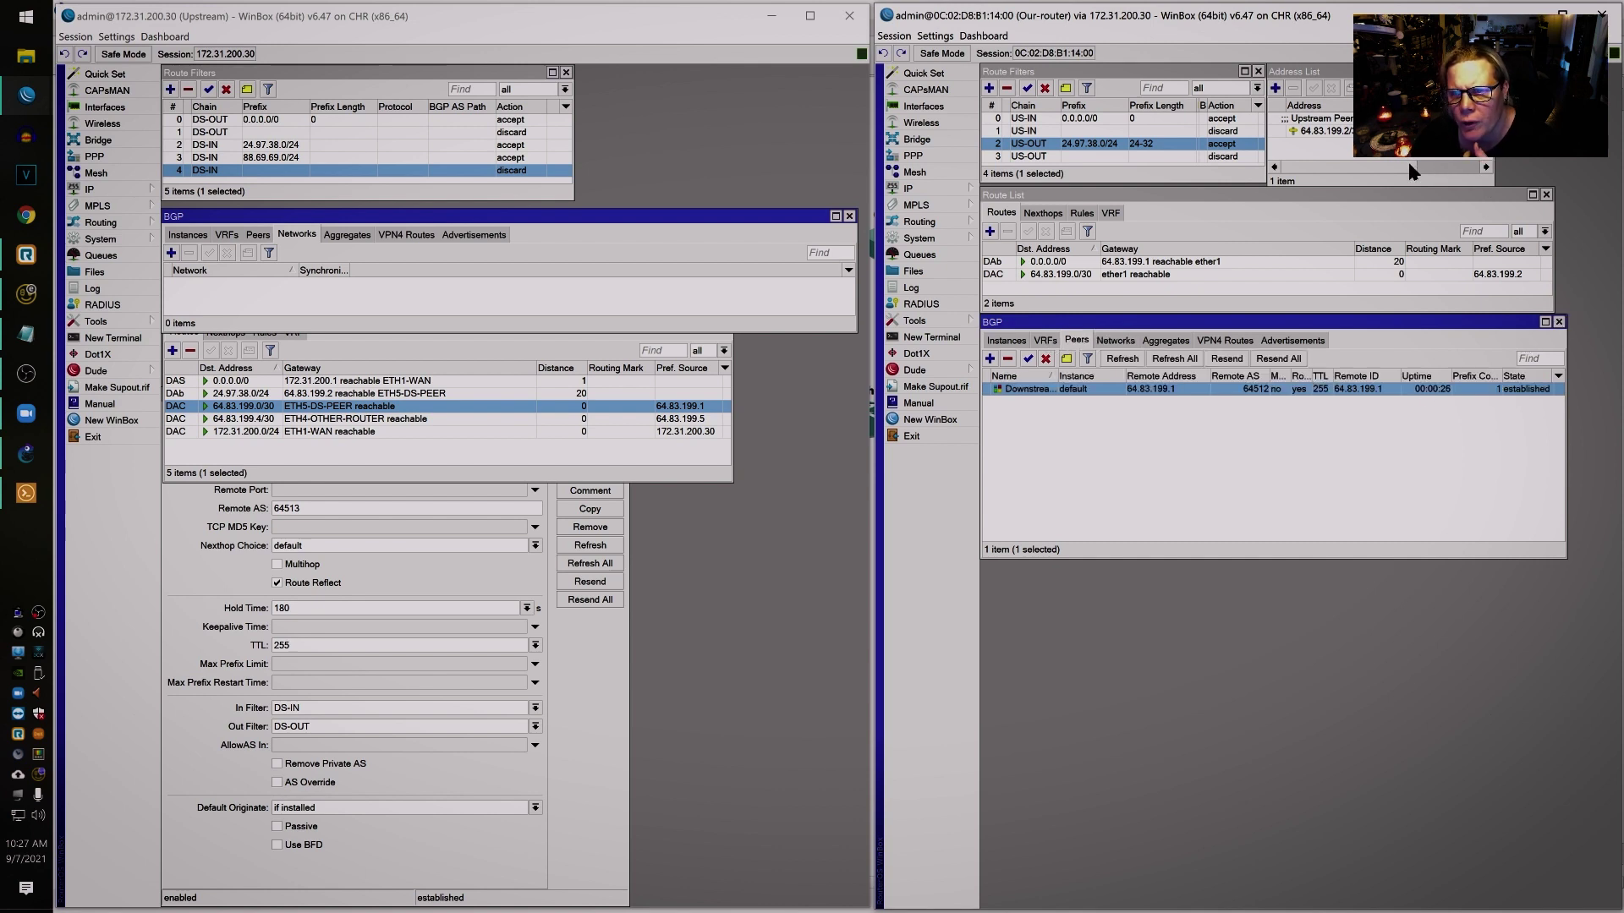
pyautogui.moveTo(1241, 181); pyautogui.dragTo(1241, 228)
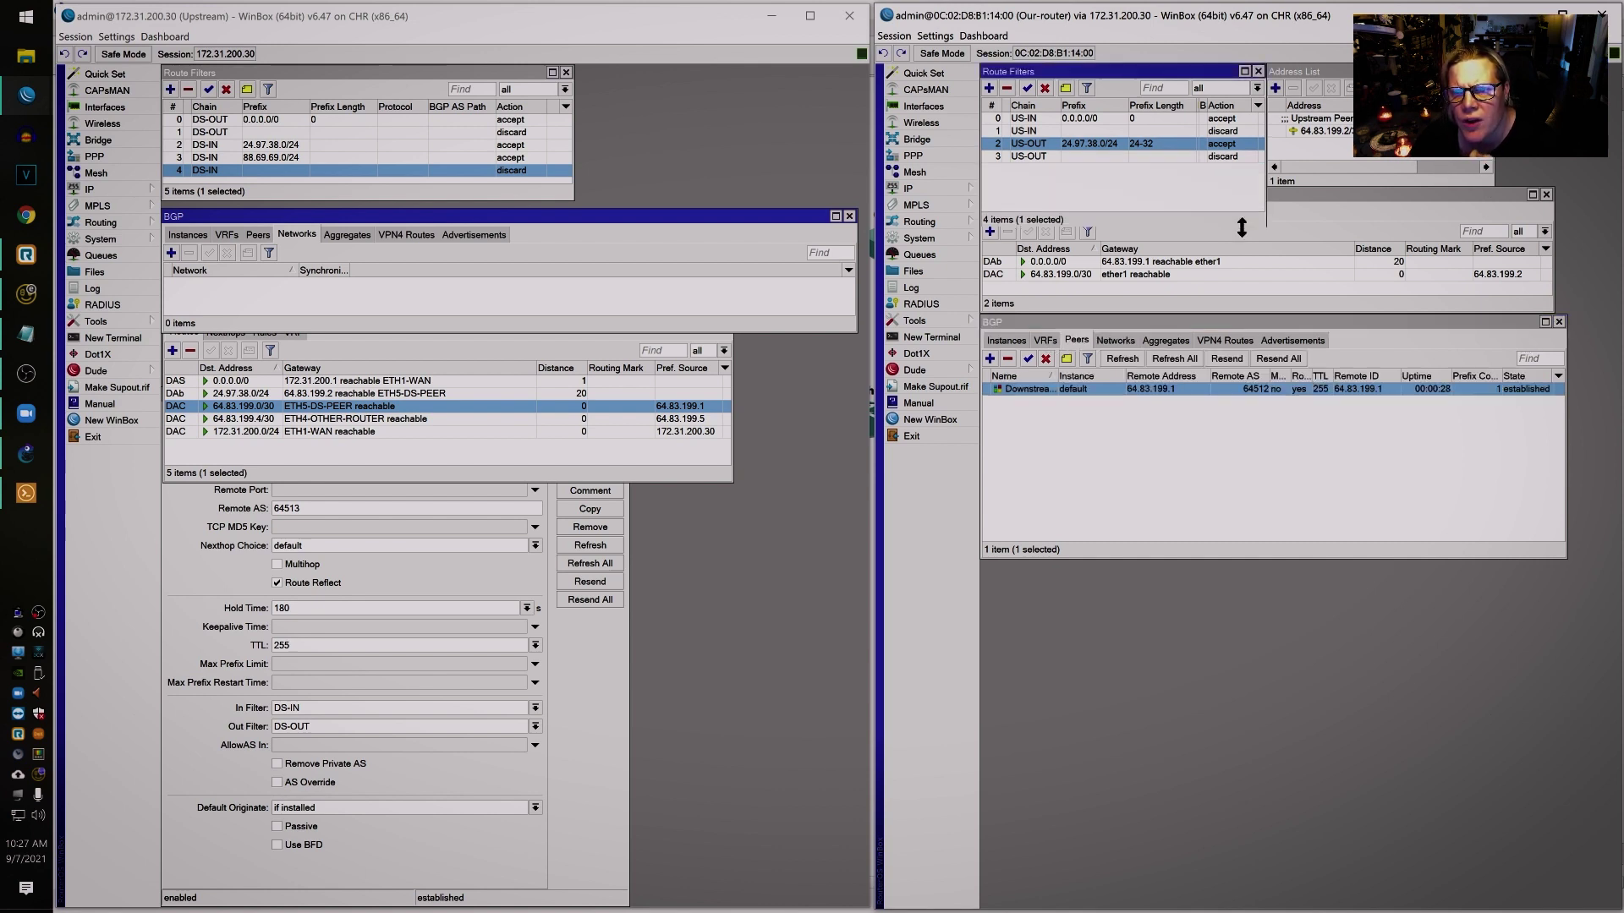
# - Review Our-router's US-IN and US-OUT route filter rules one by one
pyautogui.click(1185, 118)
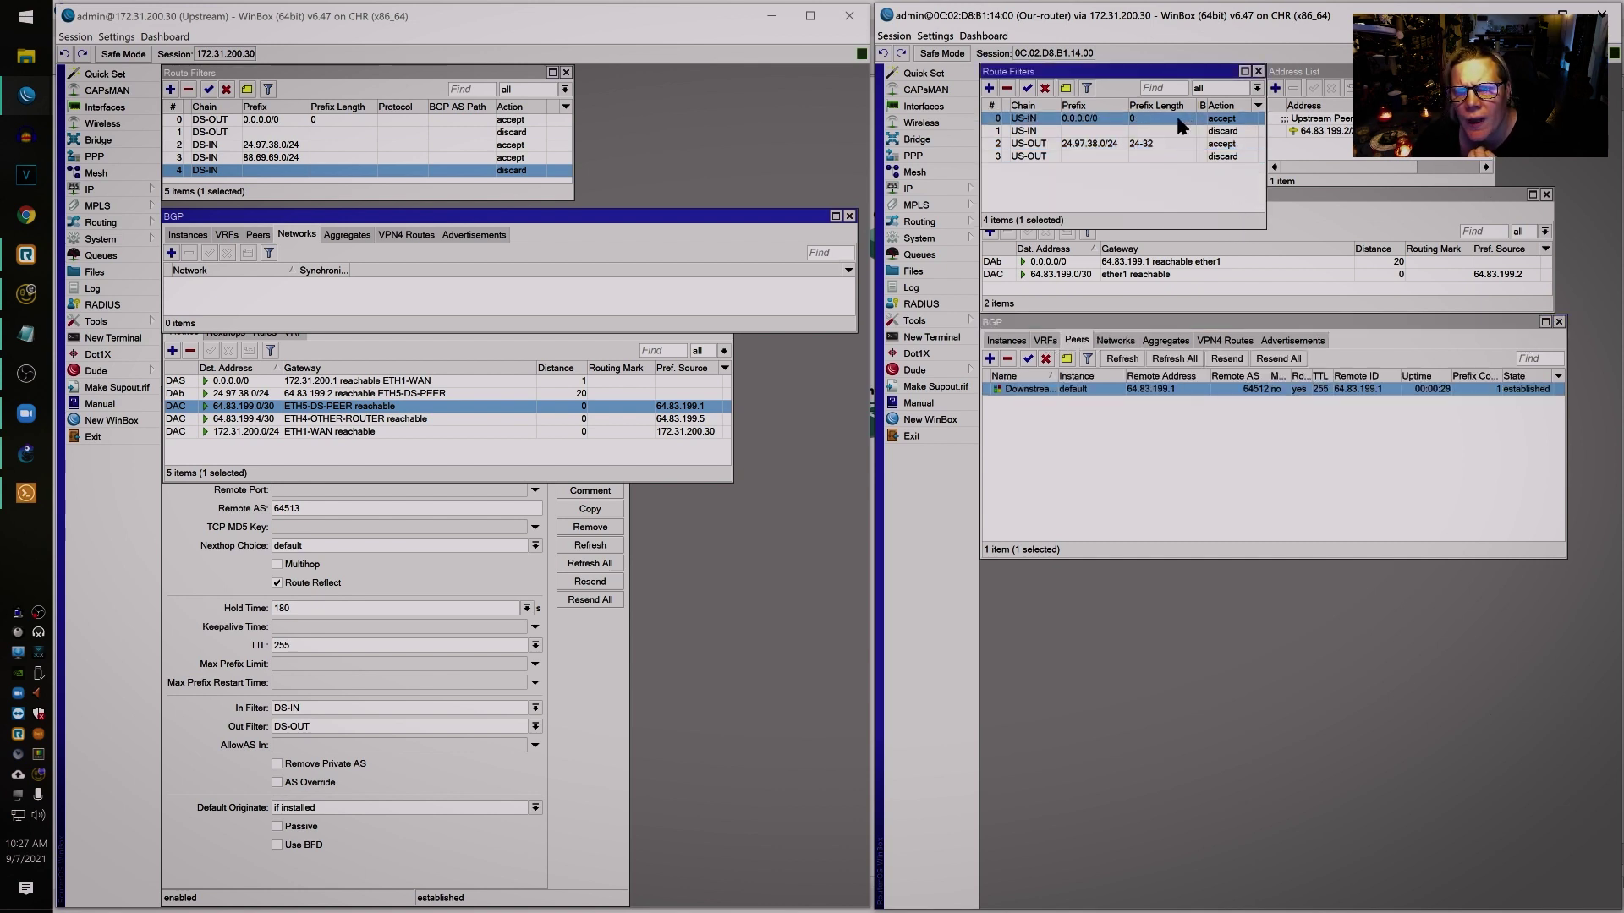
pyautogui.click(1121, 133)
pyautogui.click(1120, 146)
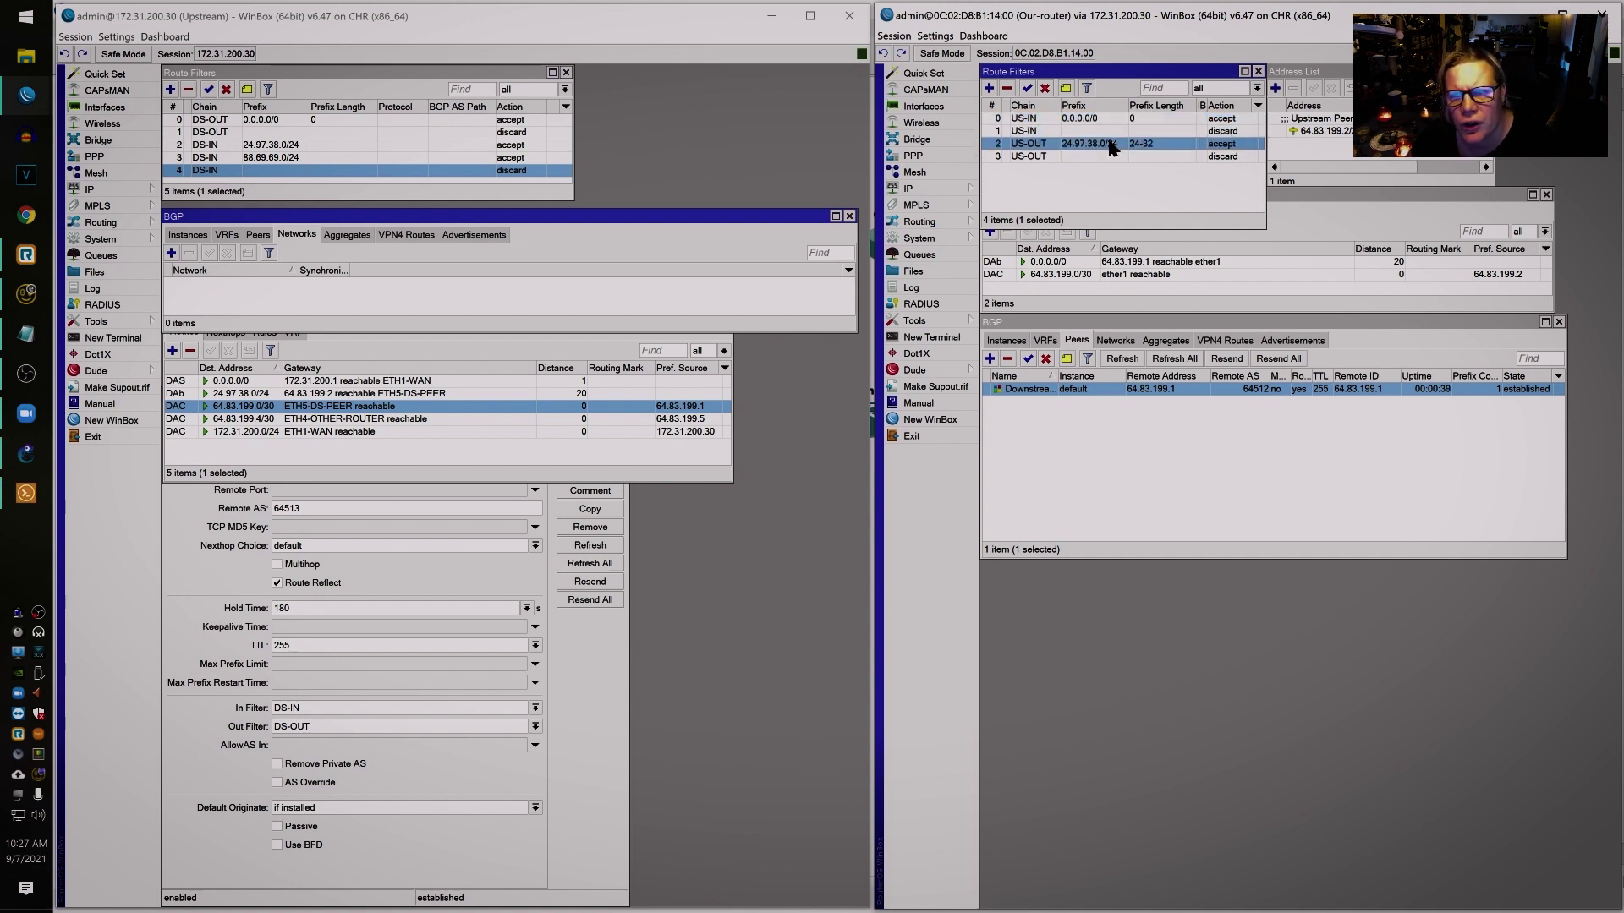
pyautogui.click(1122, 155)
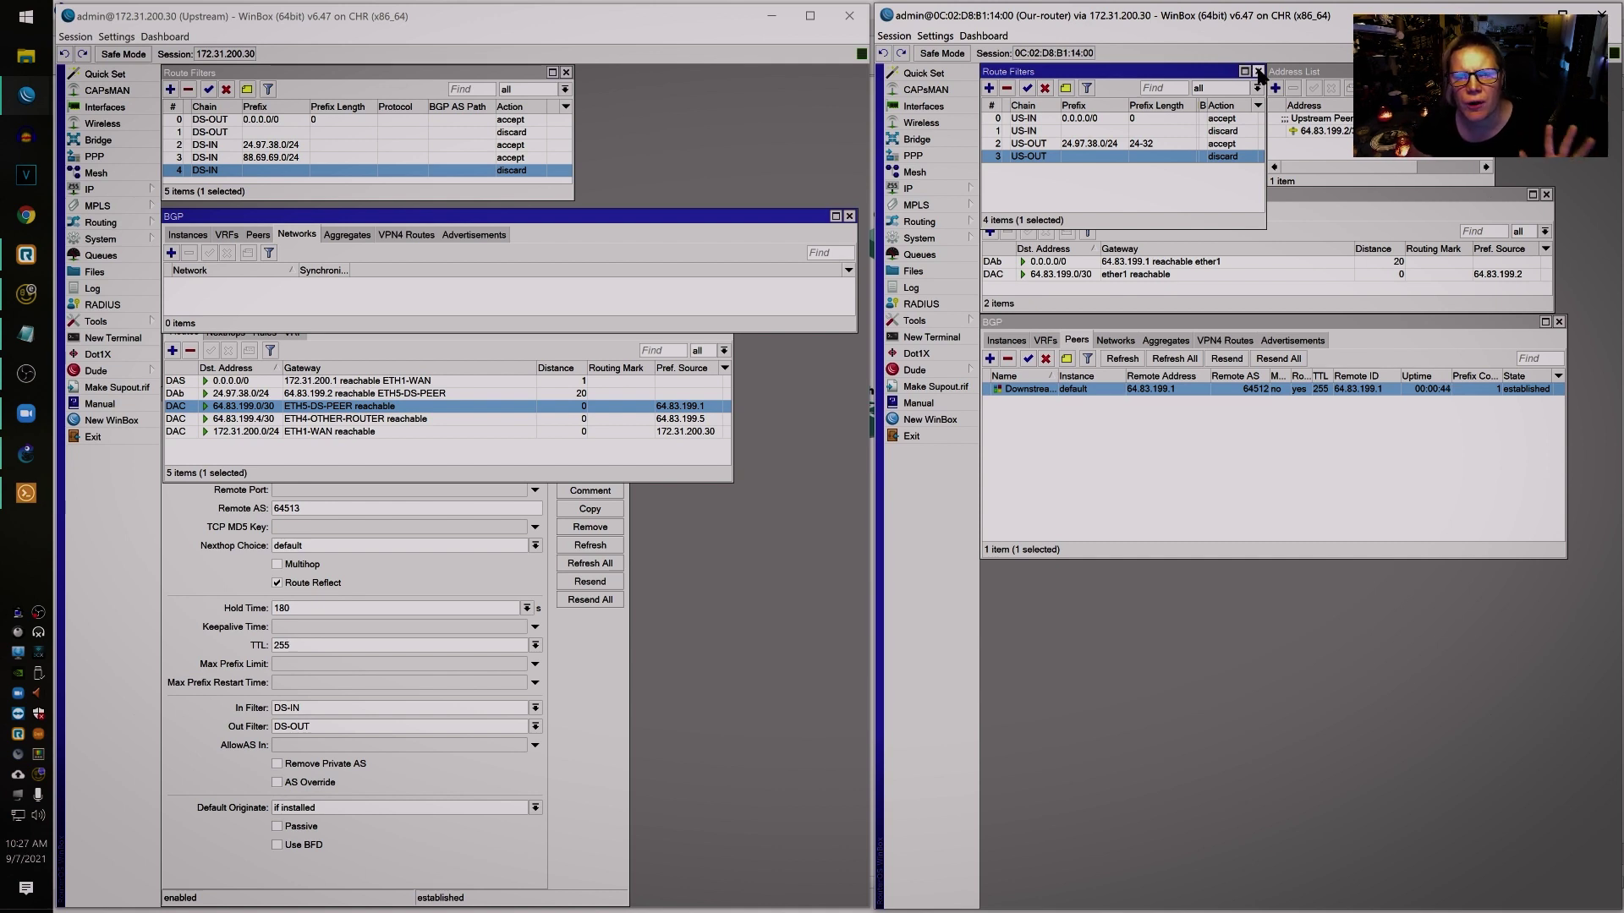
# - Close Our-router's route filter, route list, BGP and address windows, and end its WinBox session
pyautogui.click(1259, 71)
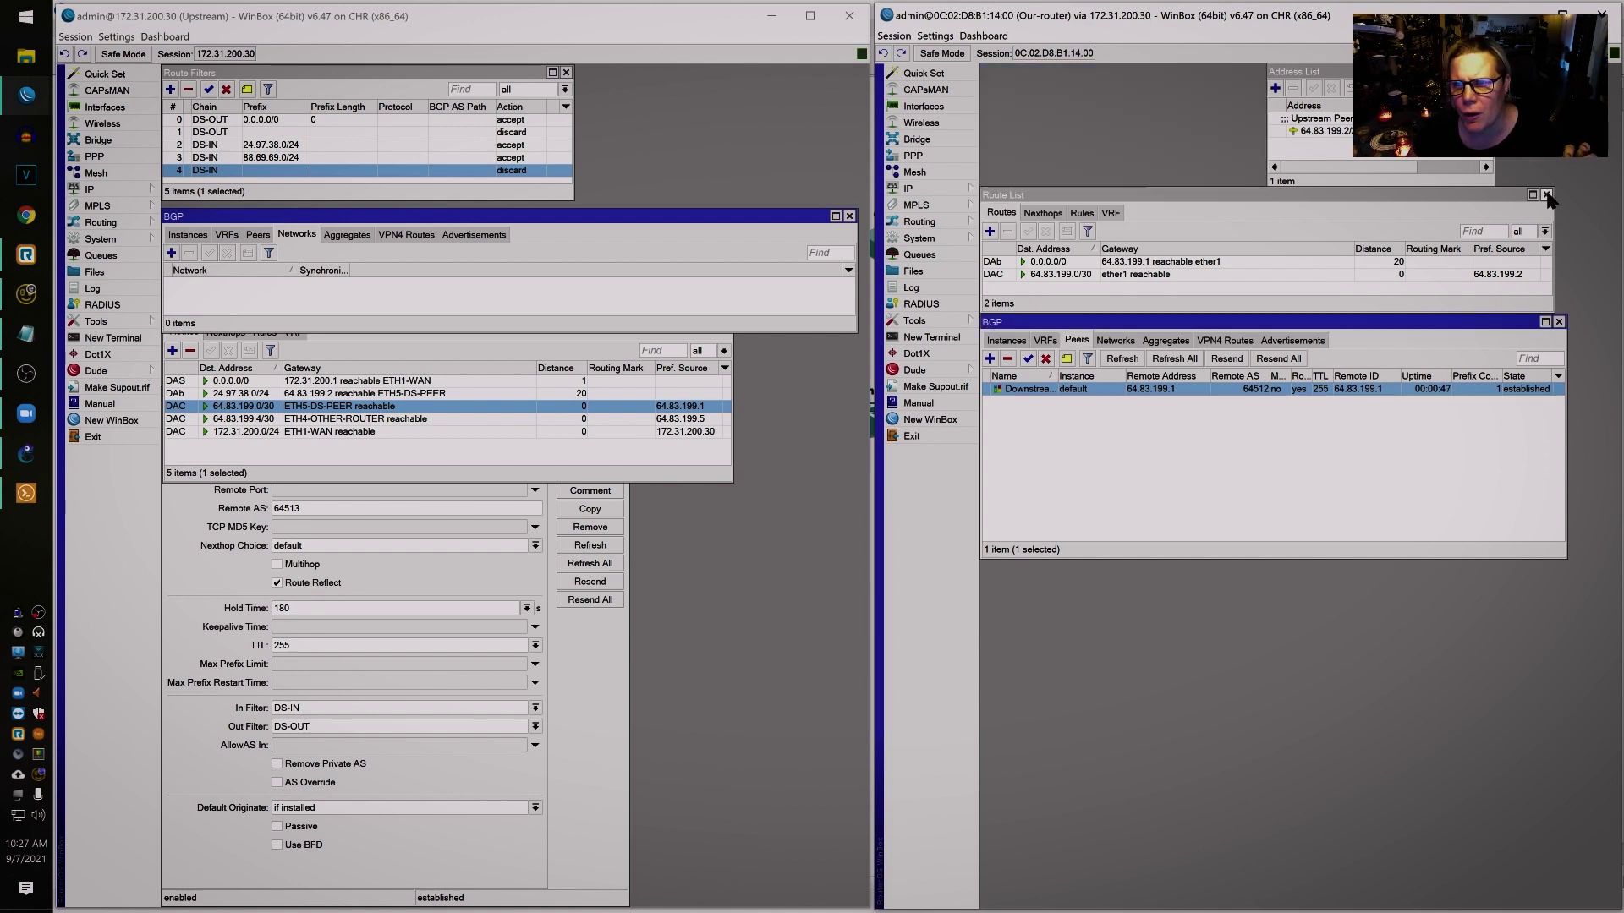
pyautogui.click(1547, 195)
pyautogui.click(1559, 322)
pyautogui.click(1486, 71)
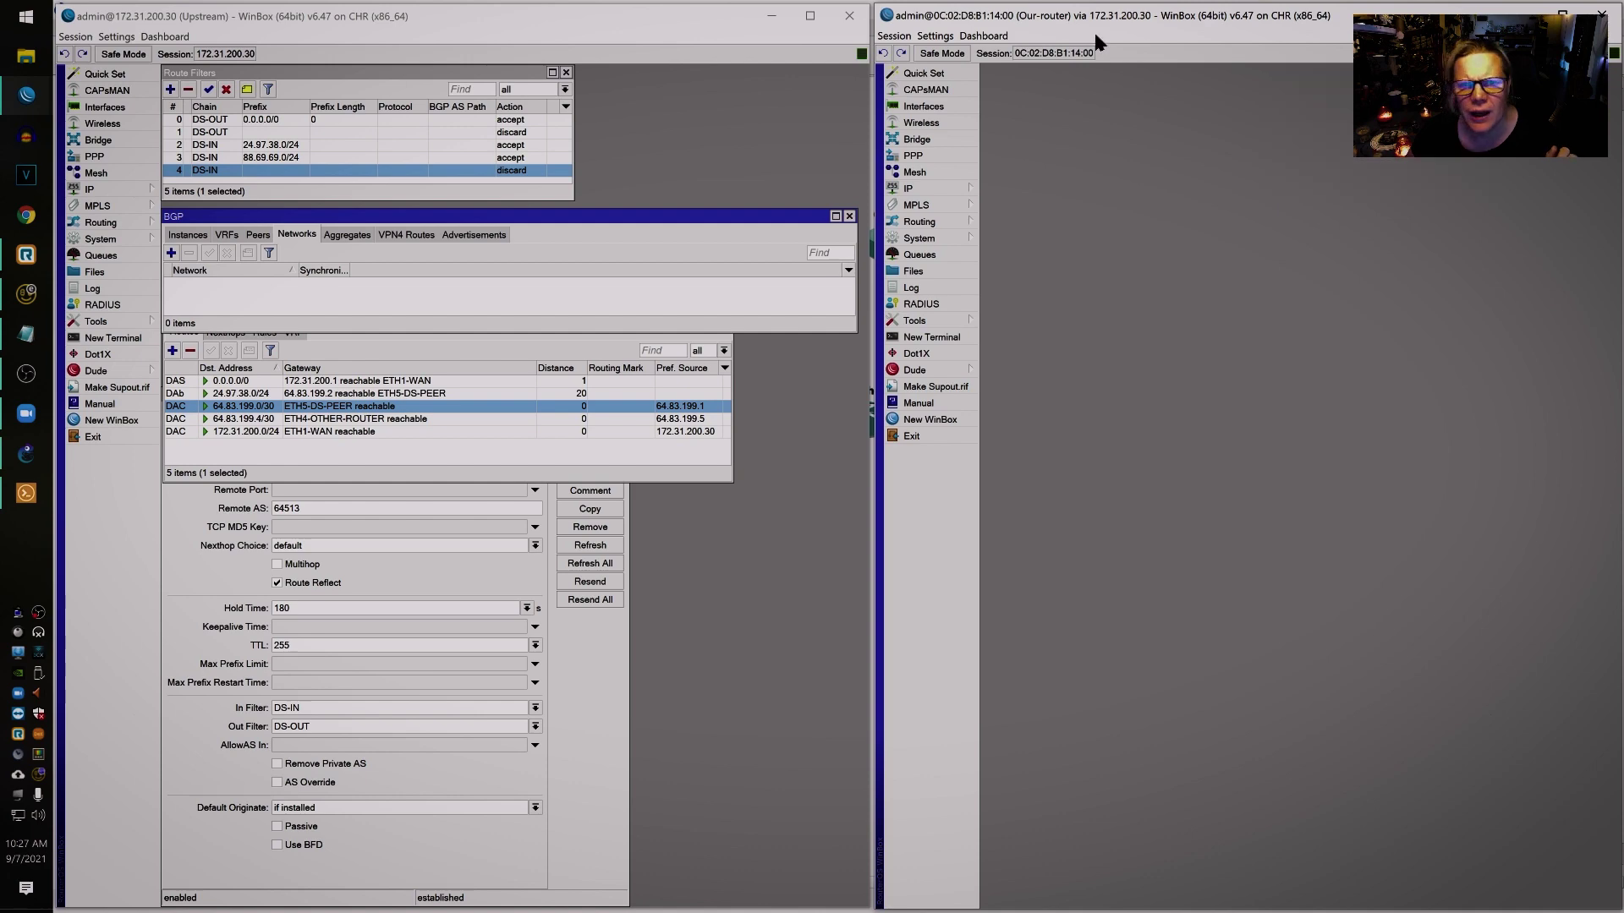
pyautogui.click(1602, 15)
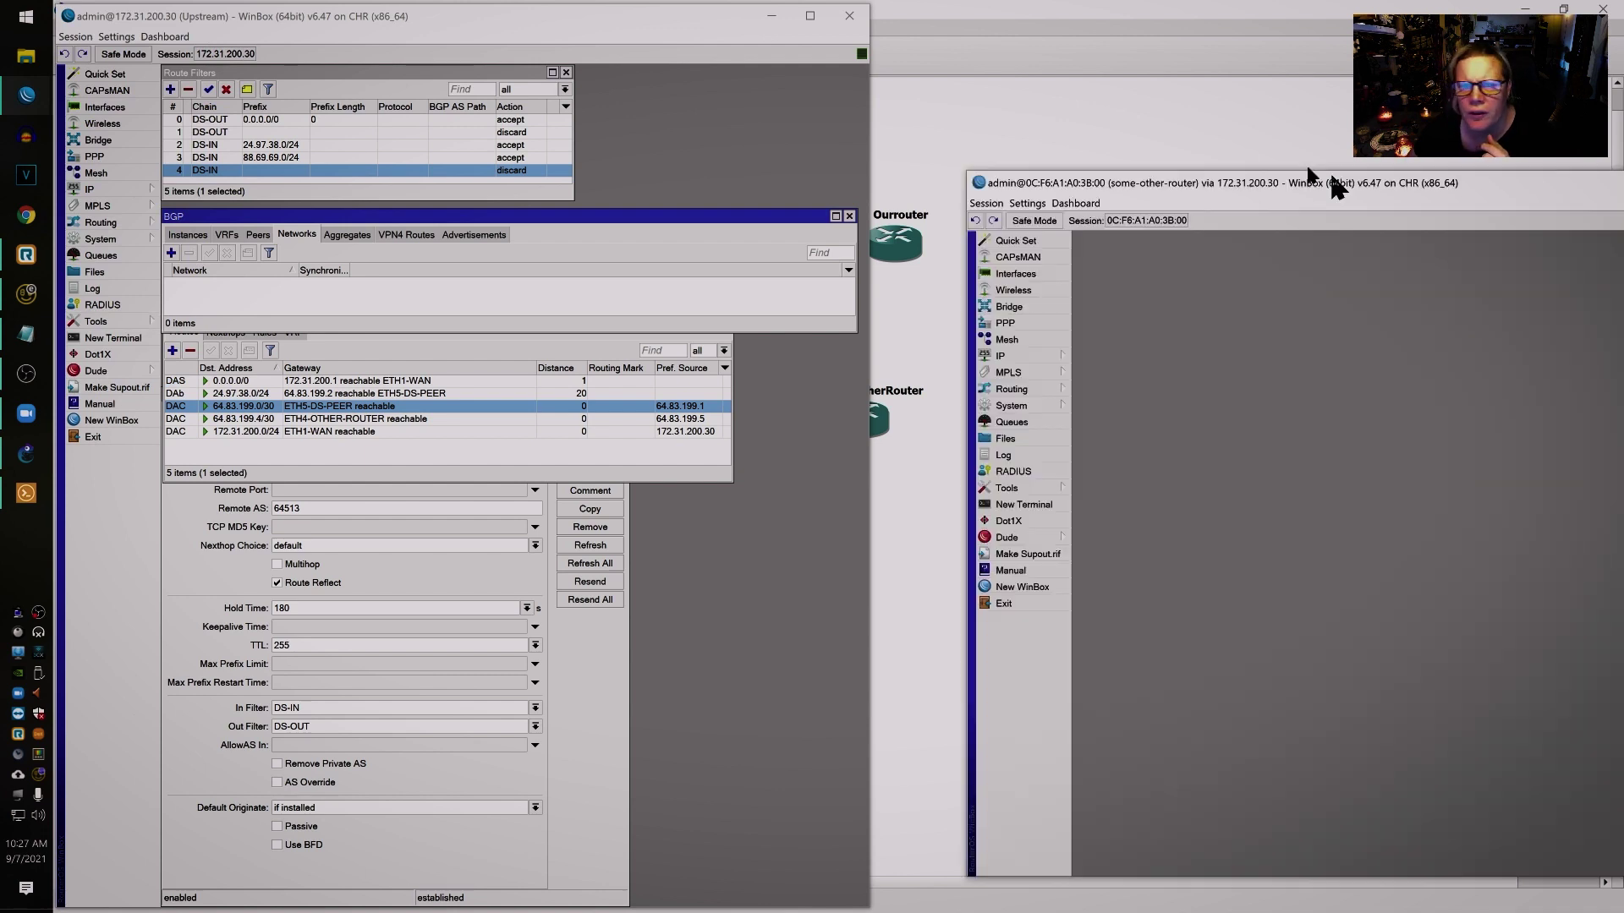
# - Arrange the some-other-router window beside the Upstream window, and check its IP address list before closing the list
pyautogui.moveTo(1332, 186); pyautogui.dragTo(1243, 20)
pyautogui.moveTo(1619, 710); pyautogui.dragTo(1608, 904)
pyautogui.click(914, 186)
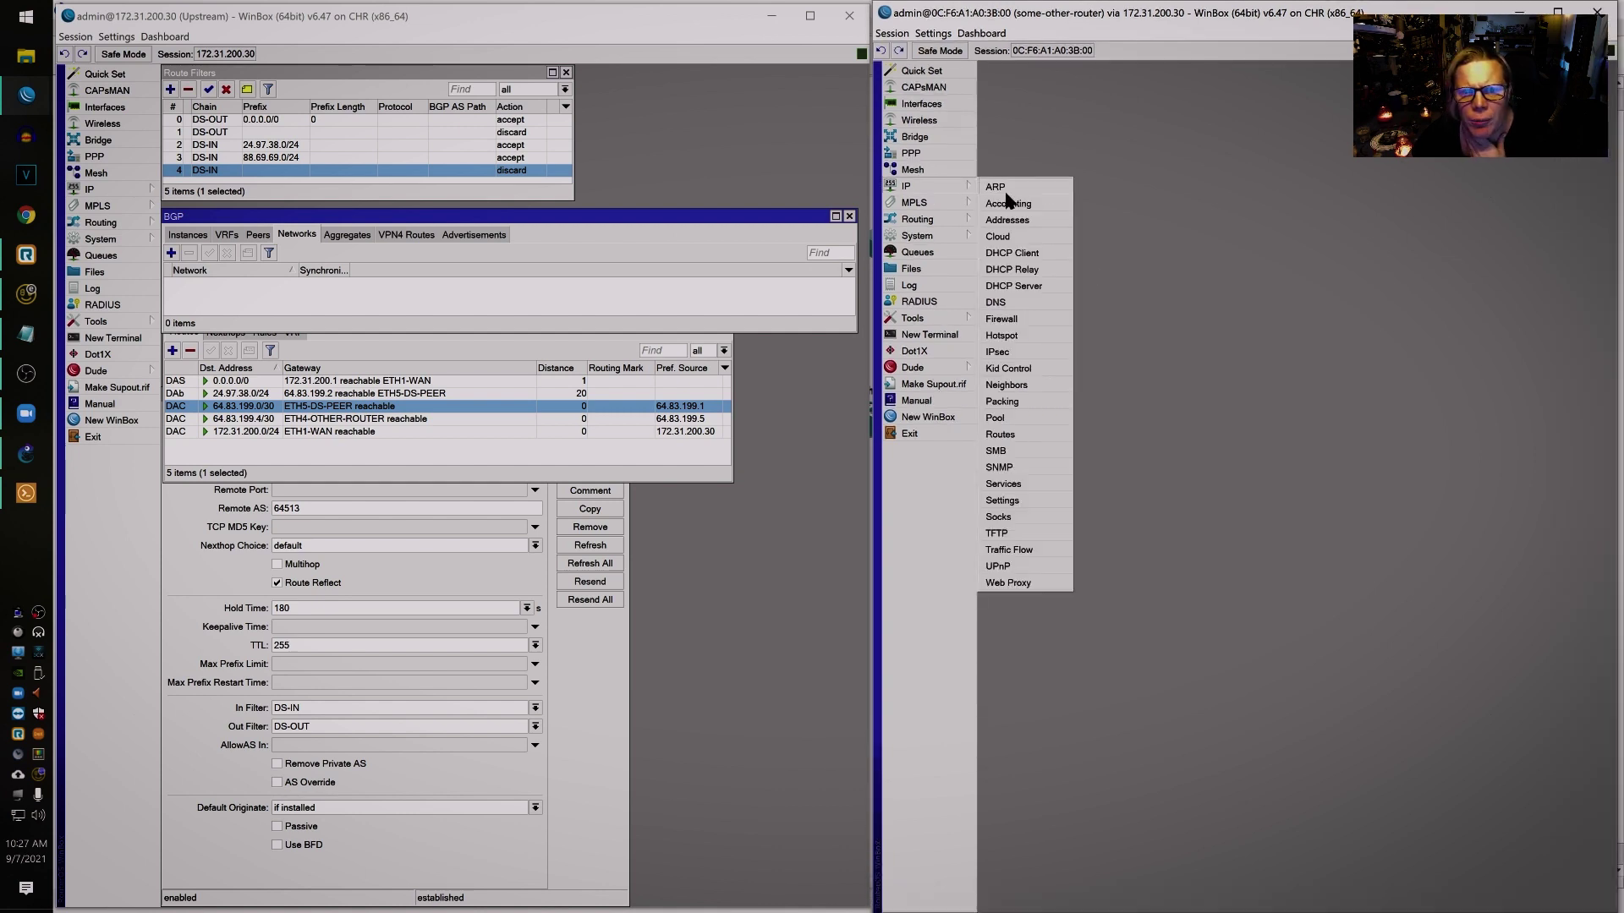
pyautogui.click(1044, 217)
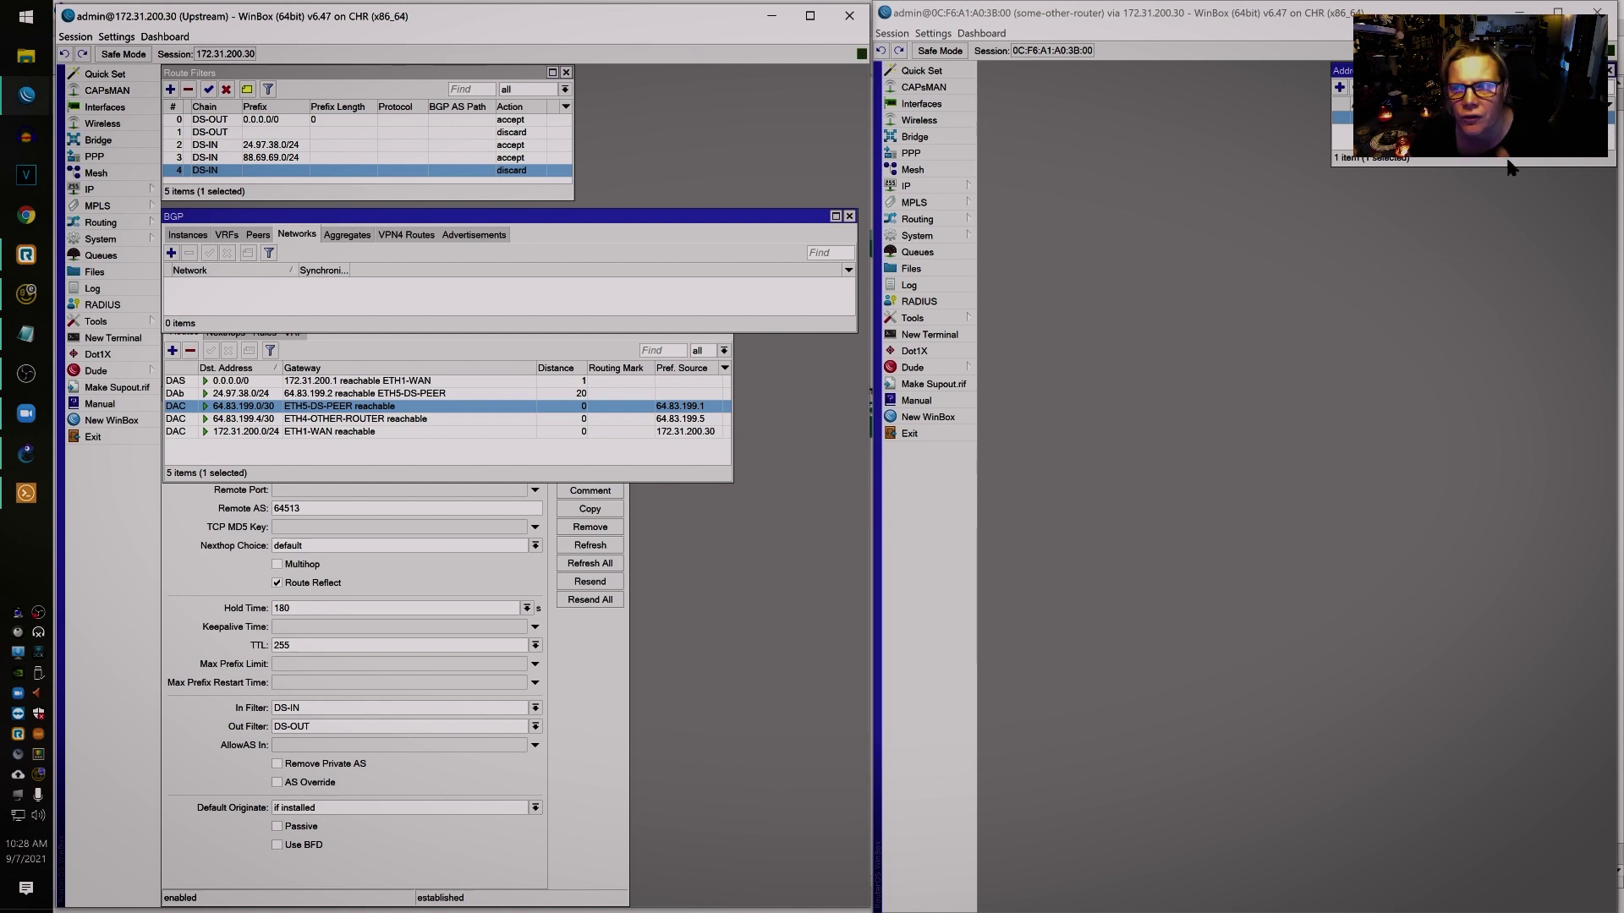
pyautogui.click(1609, 72)
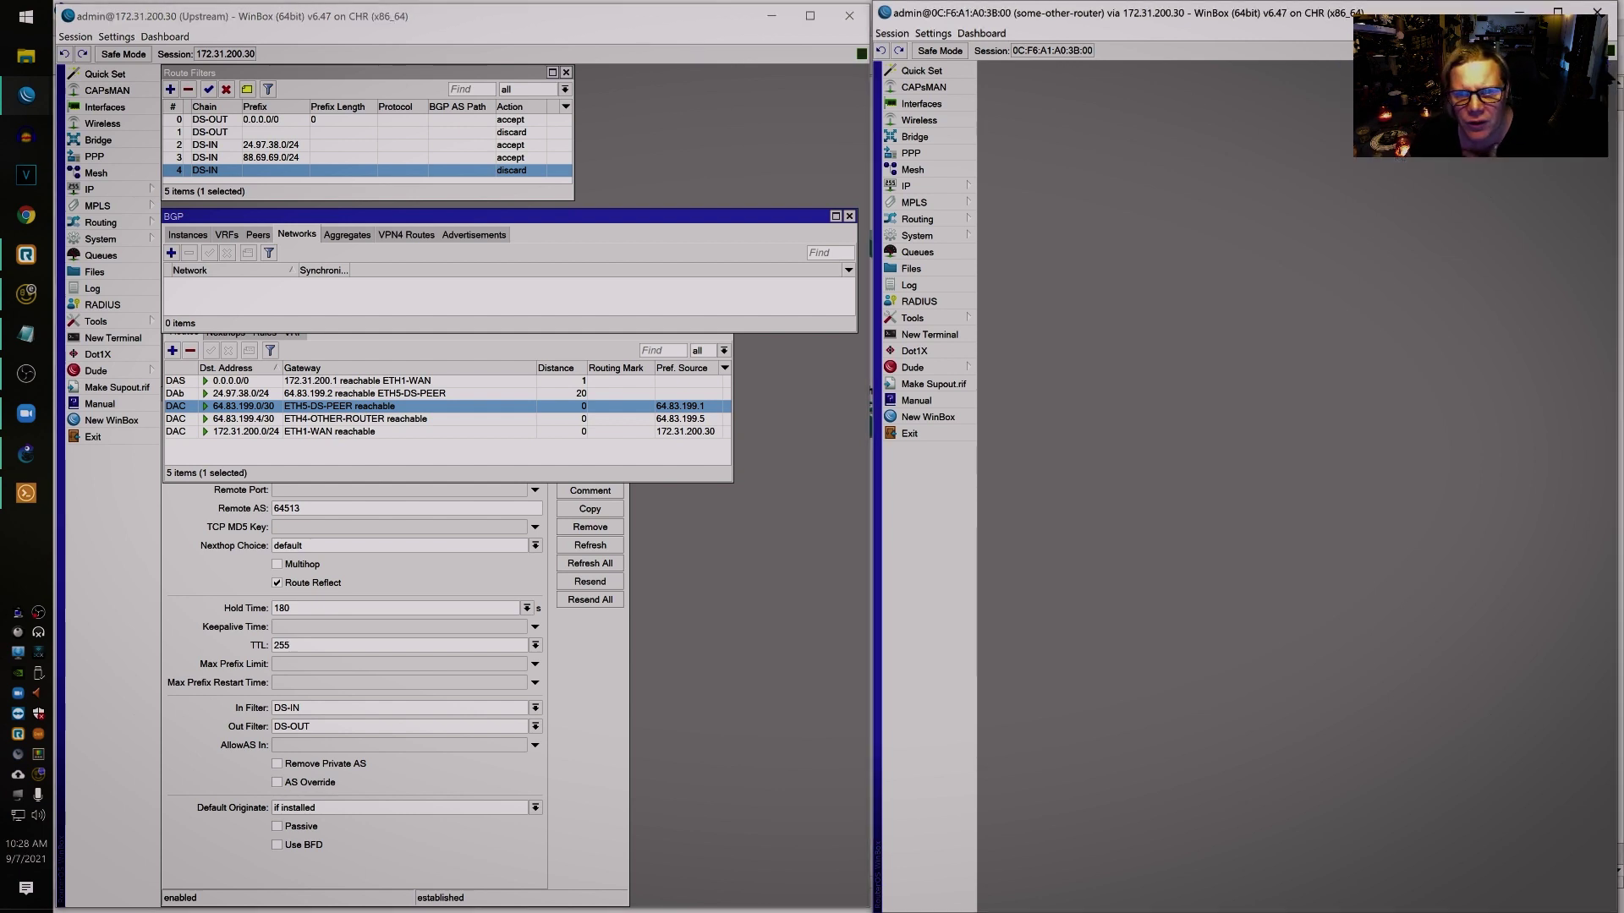
# - Start a new route filter on some-other-router with the action accept
pyautogui.click(936, 222)
pyautogui.click(1006, 245)
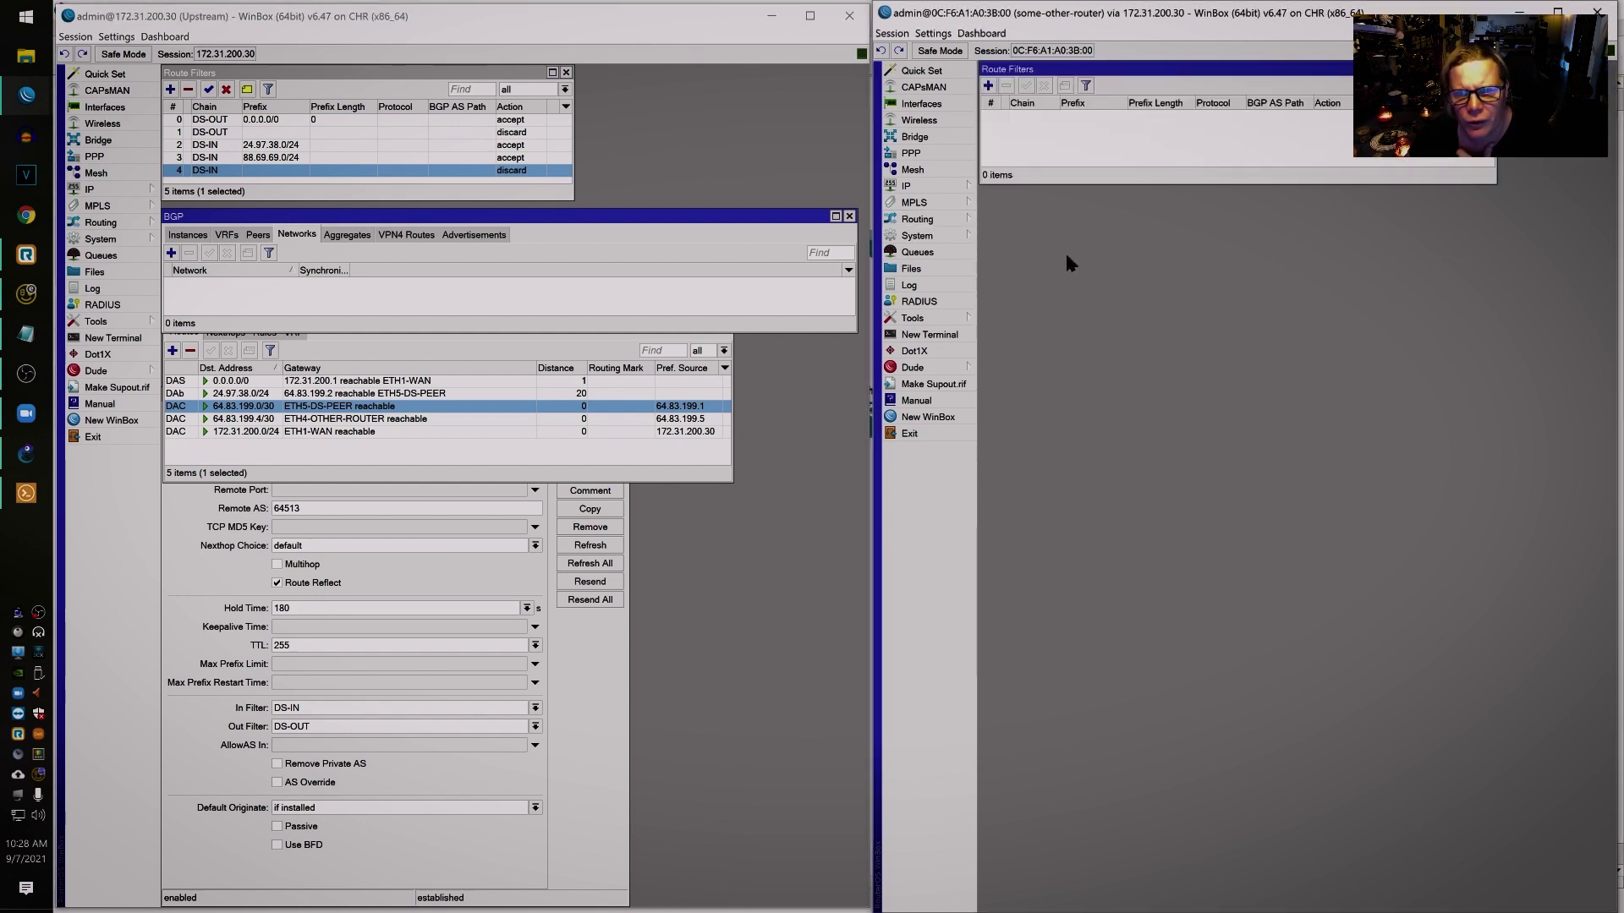
pyautogui.click(988, 86)
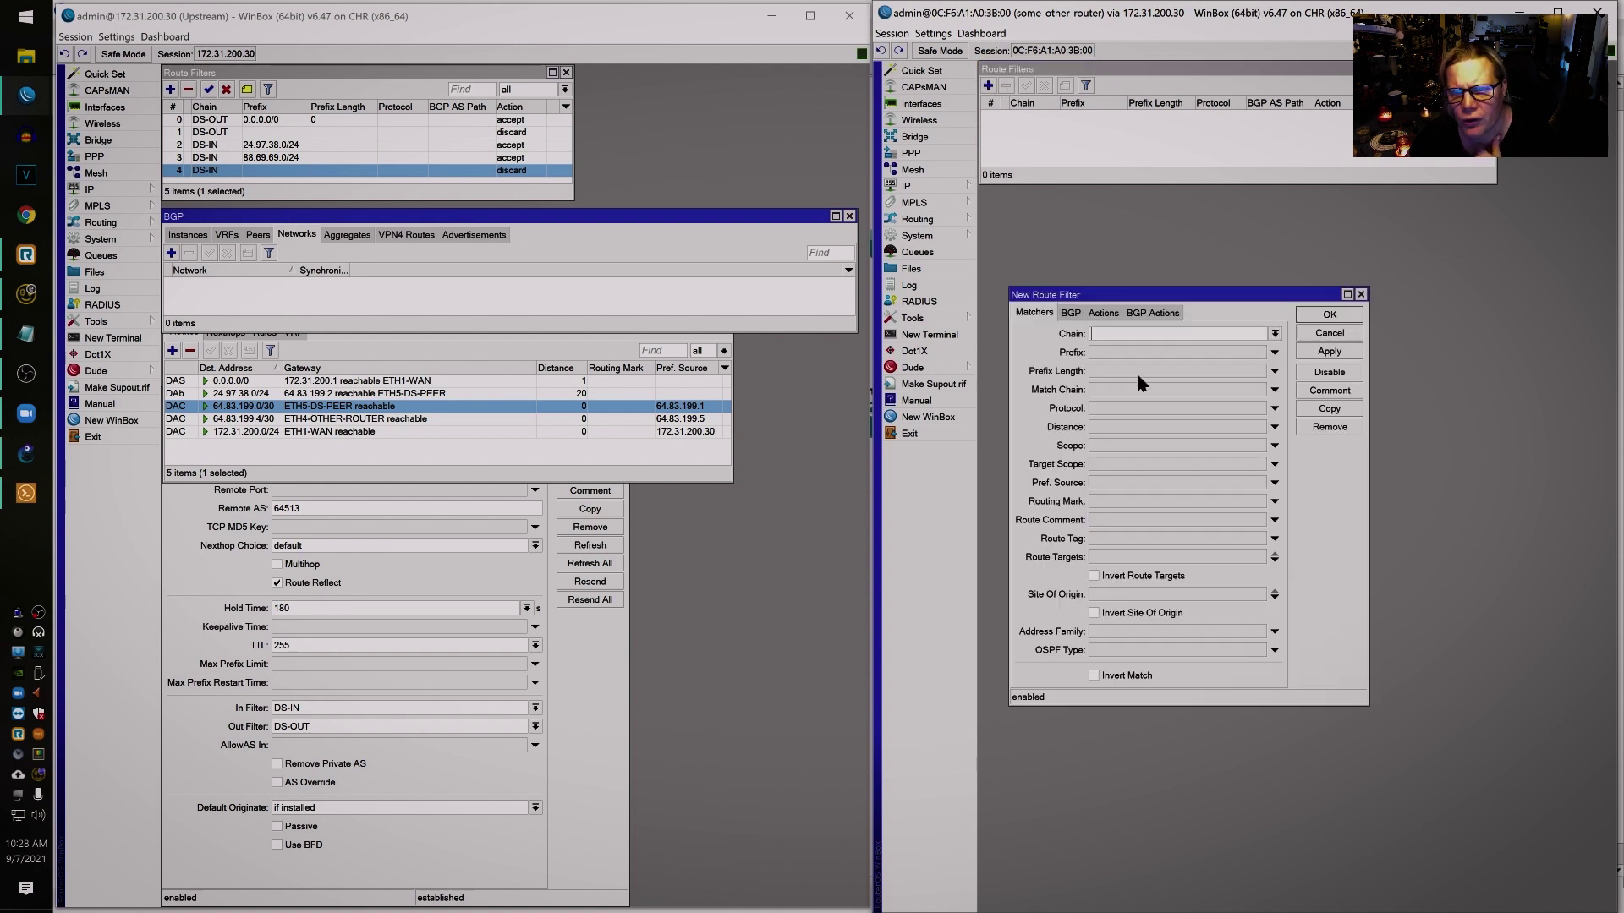
pyautogui.click(1104, 314)
pyautogui.click(1277, 334)
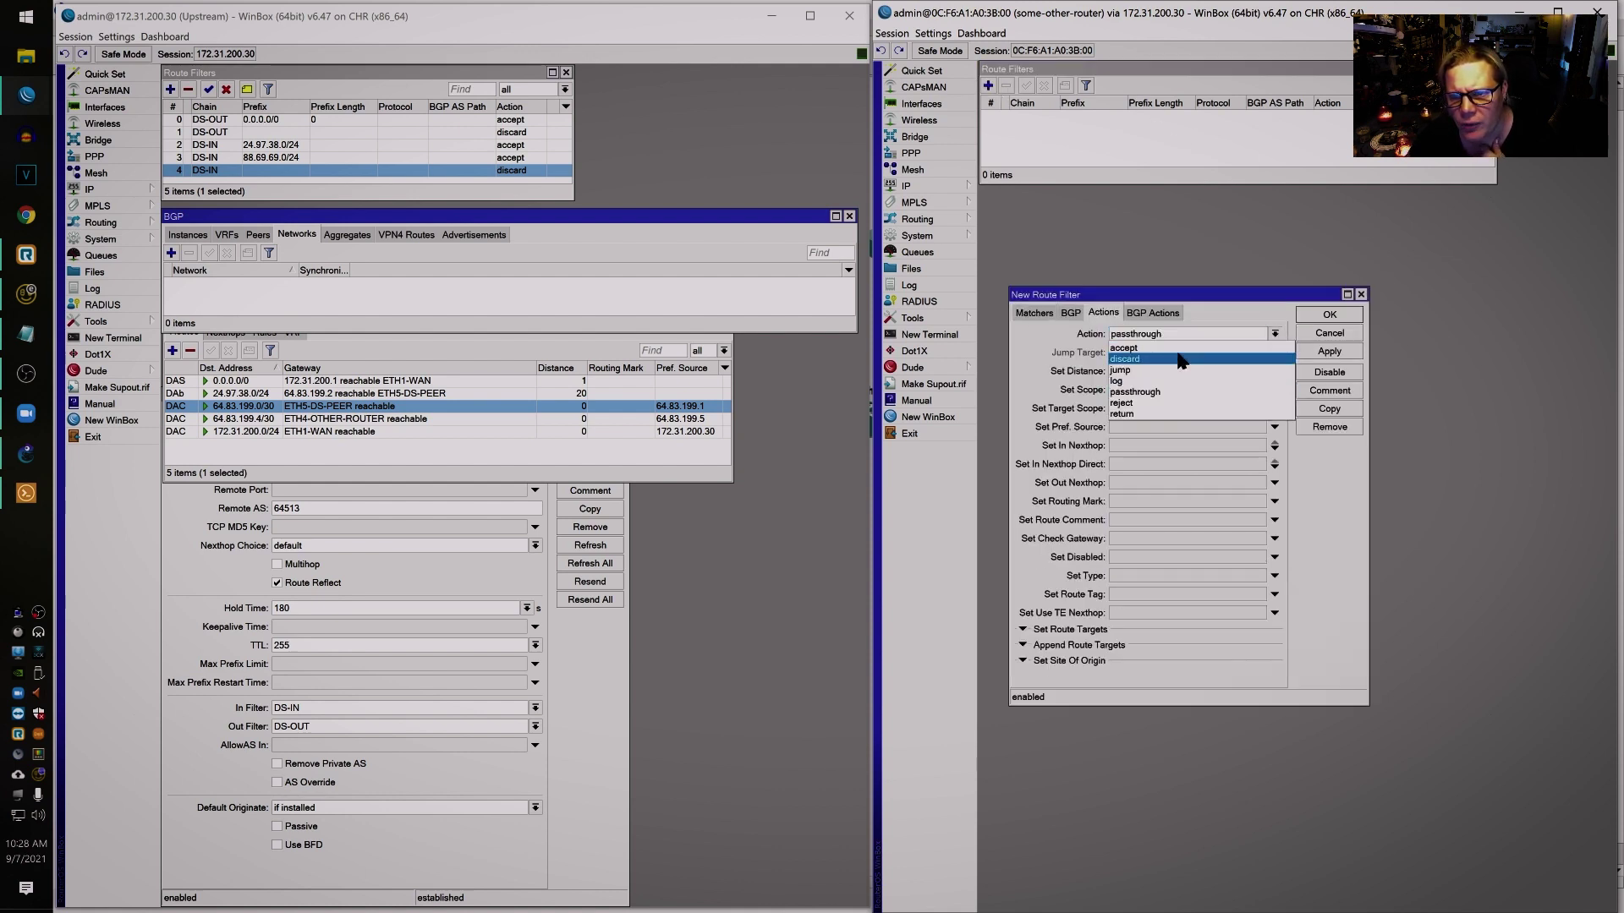
# - Set the filter's chain to ATT-IN, its prefix to 0.0.0.0/0 and its prefix length to 0, and save it
pyautogui.click(1033, 313)
pyautogui.click(1274, 334)
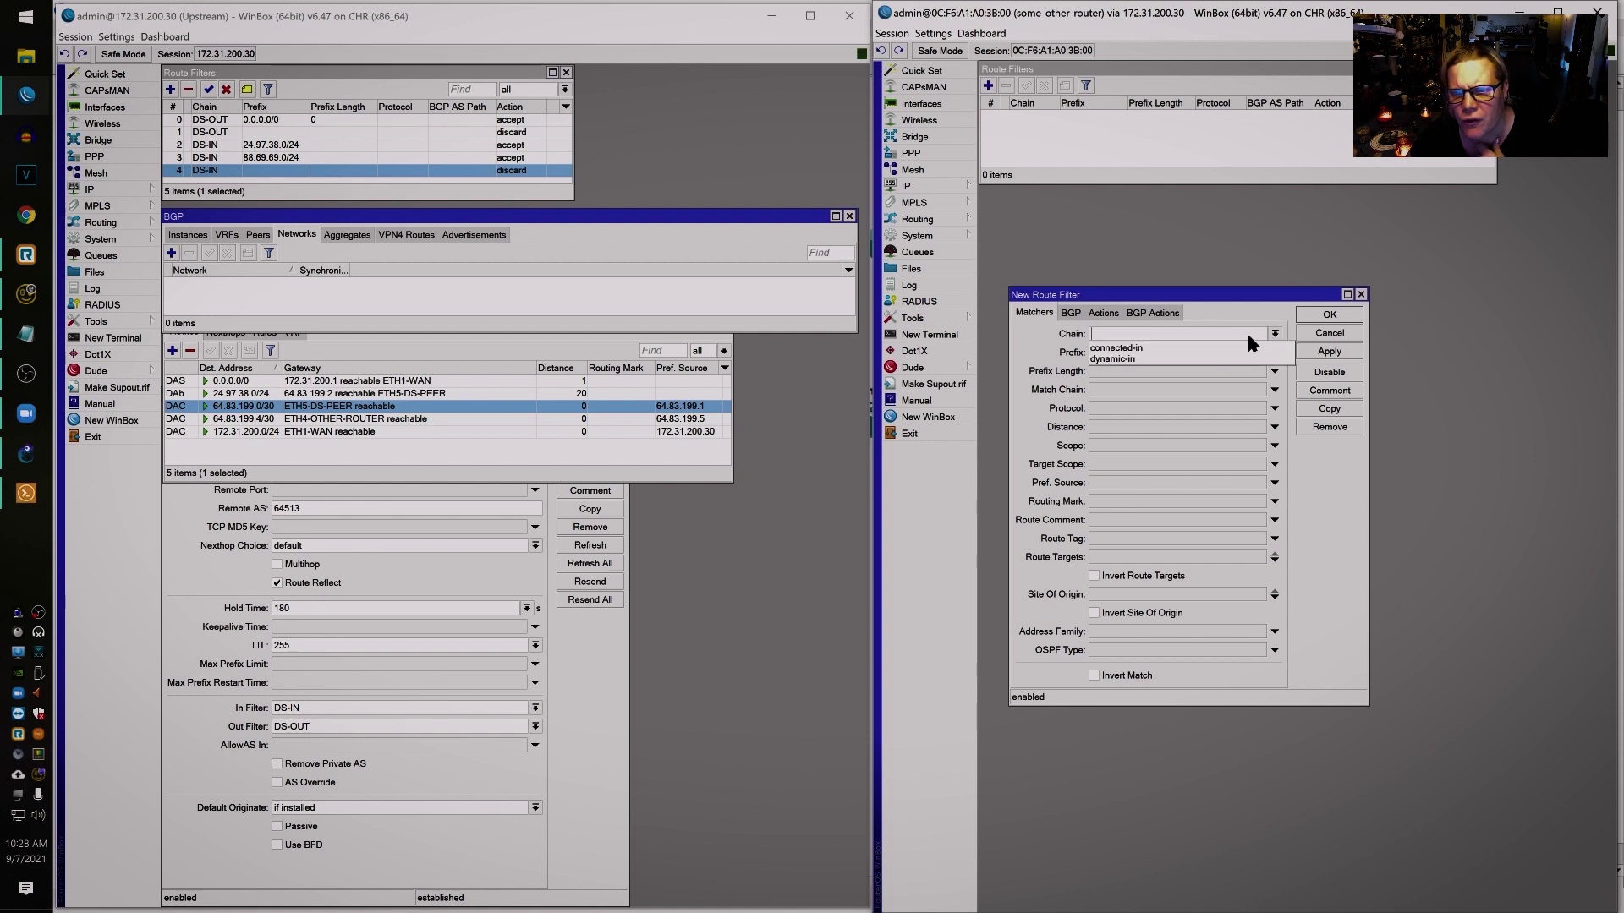
pyautogui.click(1195, 332)
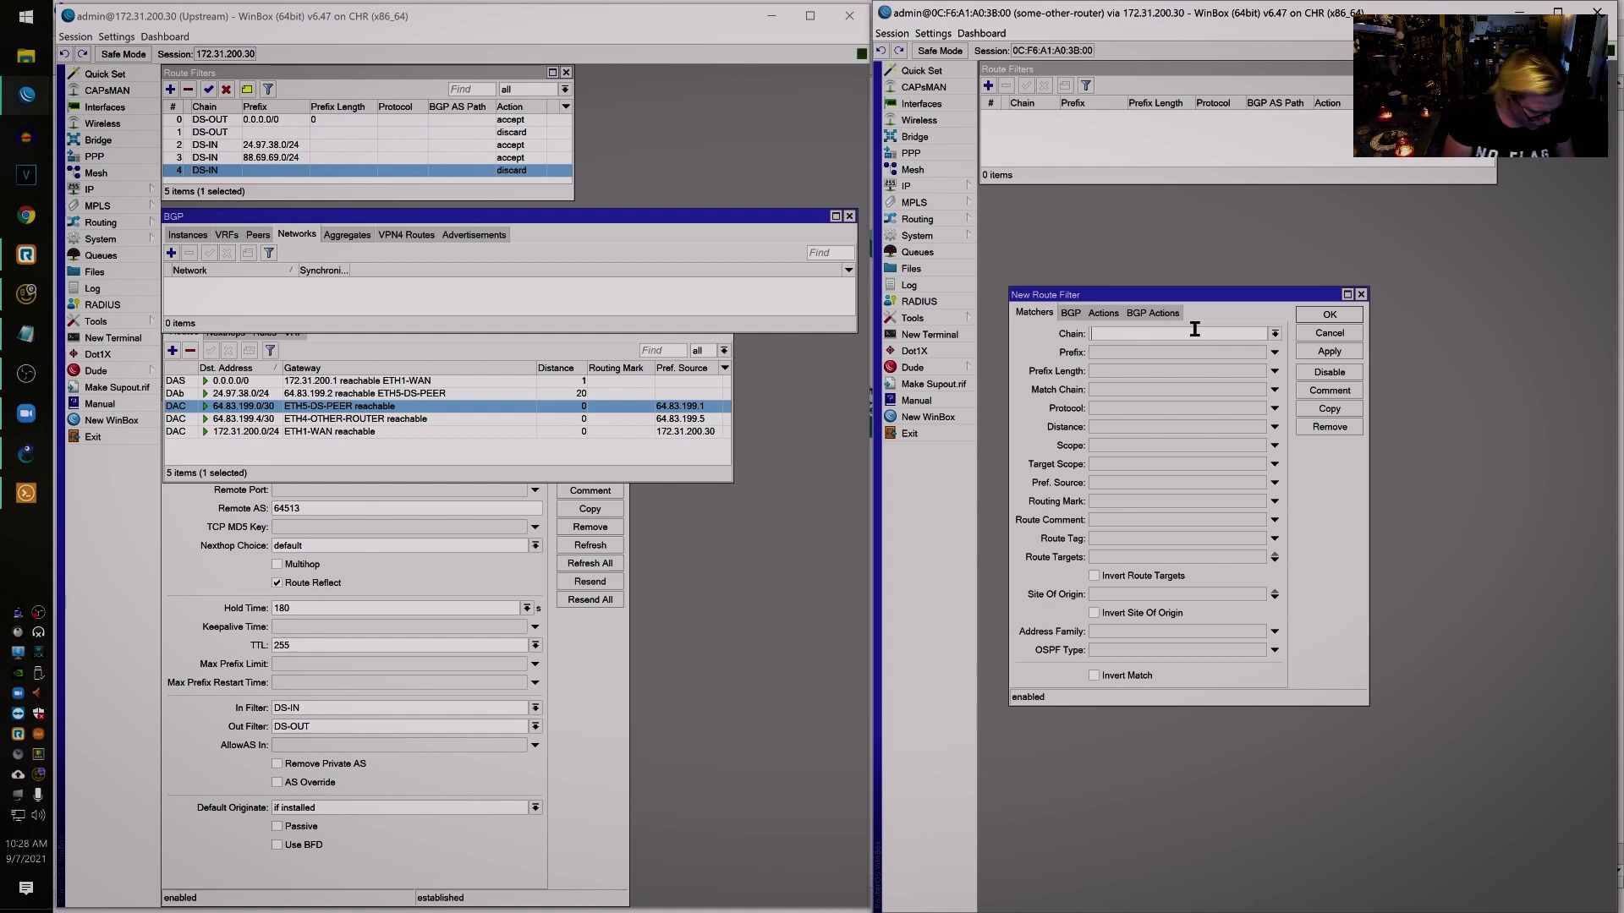
pyautogui.write('ATT-IN')
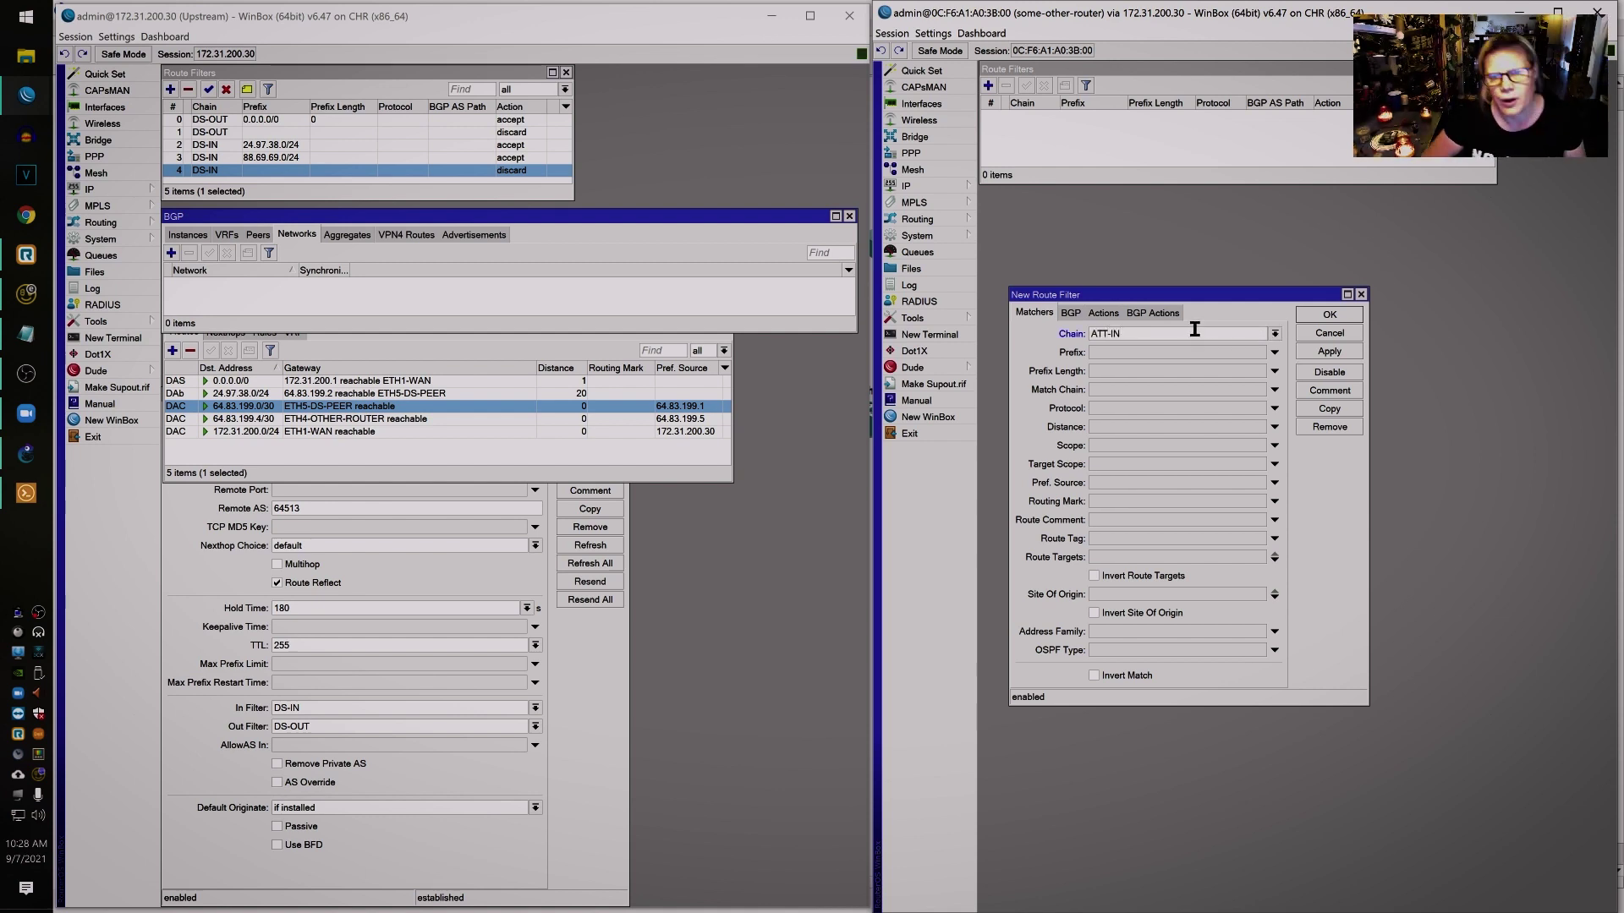
pyautogui.click(1157, 352)
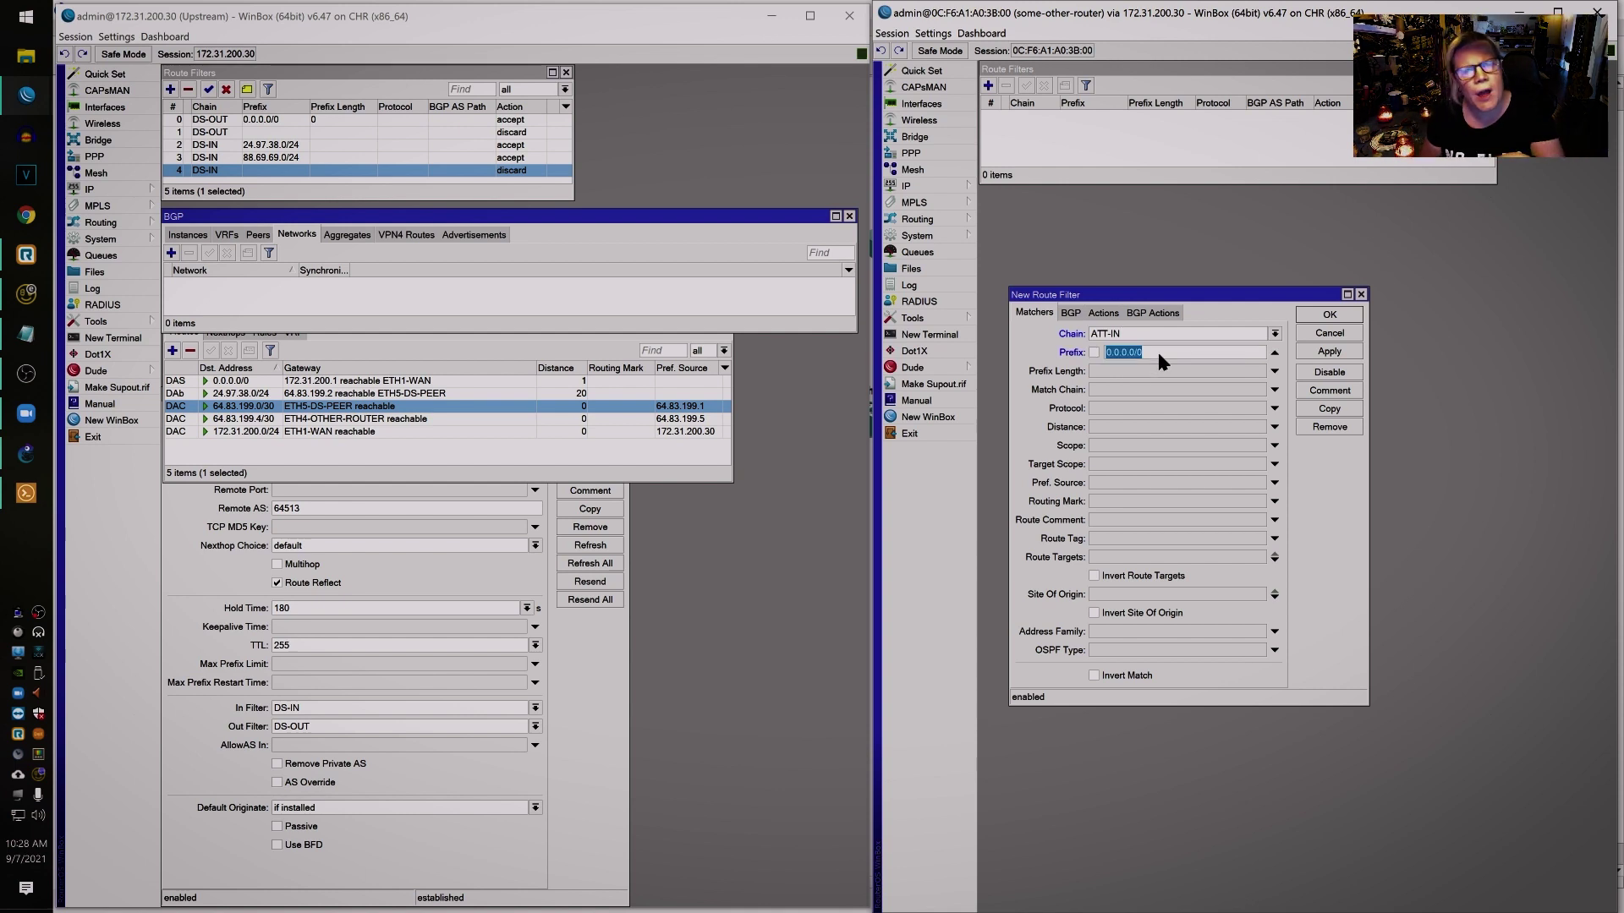
pyautogui.click(1152, 367)
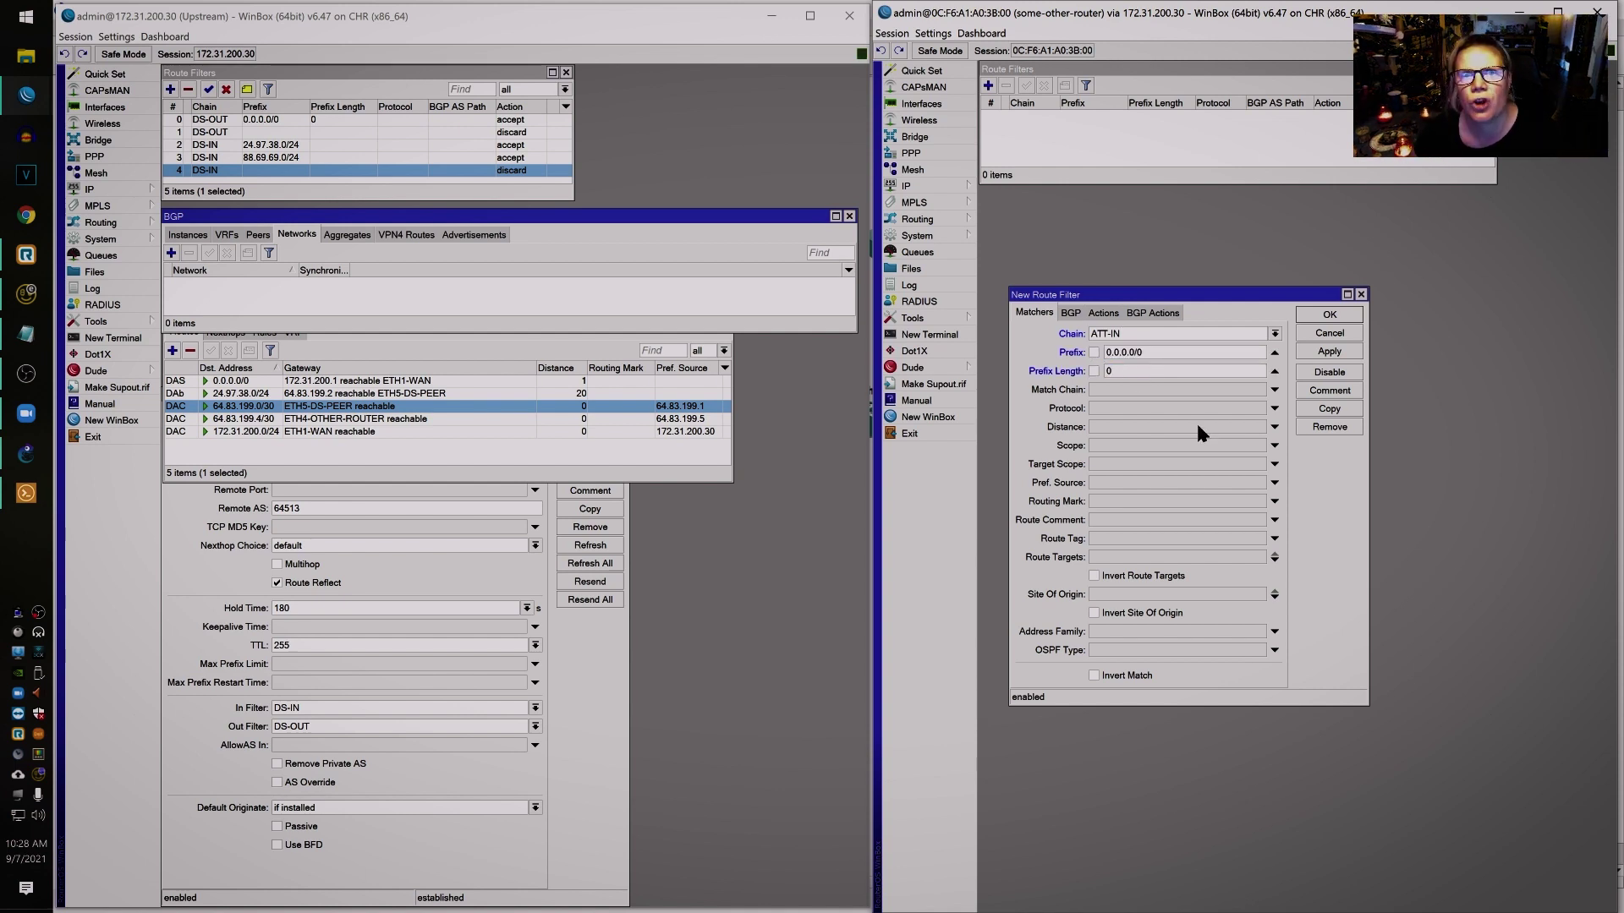
pyautogui.click(1330, 355)
pyautogui.click(1334, 316)
# - Add a discard rule for all other routes in chain ATT-IN, and make the route filters window slightly taller
pyautogui.click(988, 85)
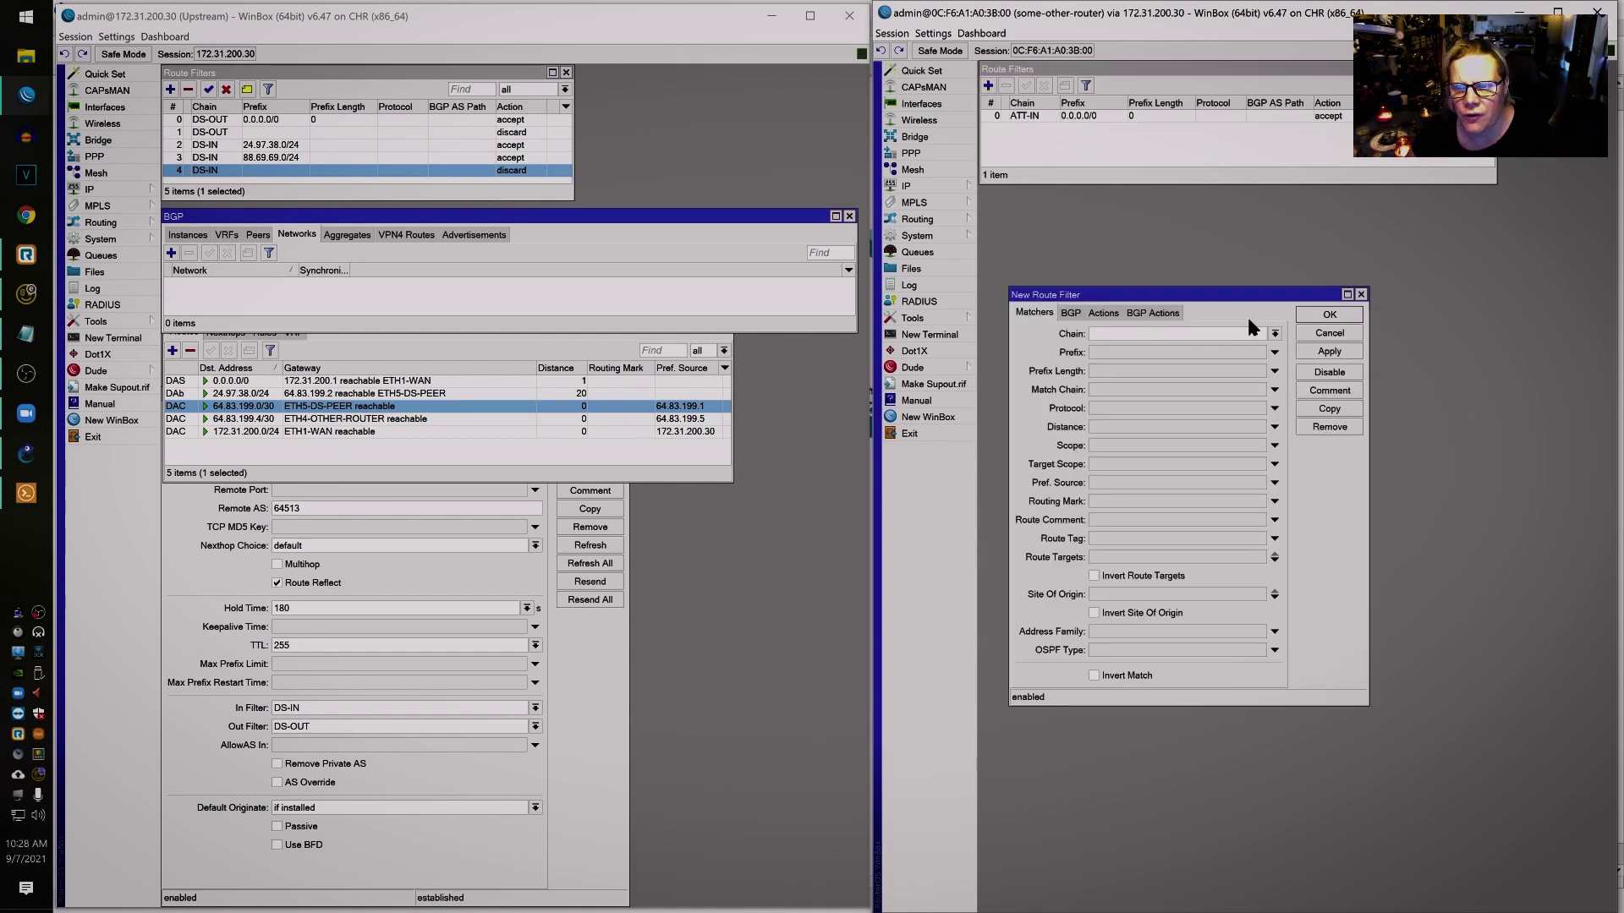
pyautogui.click(1274, 334)
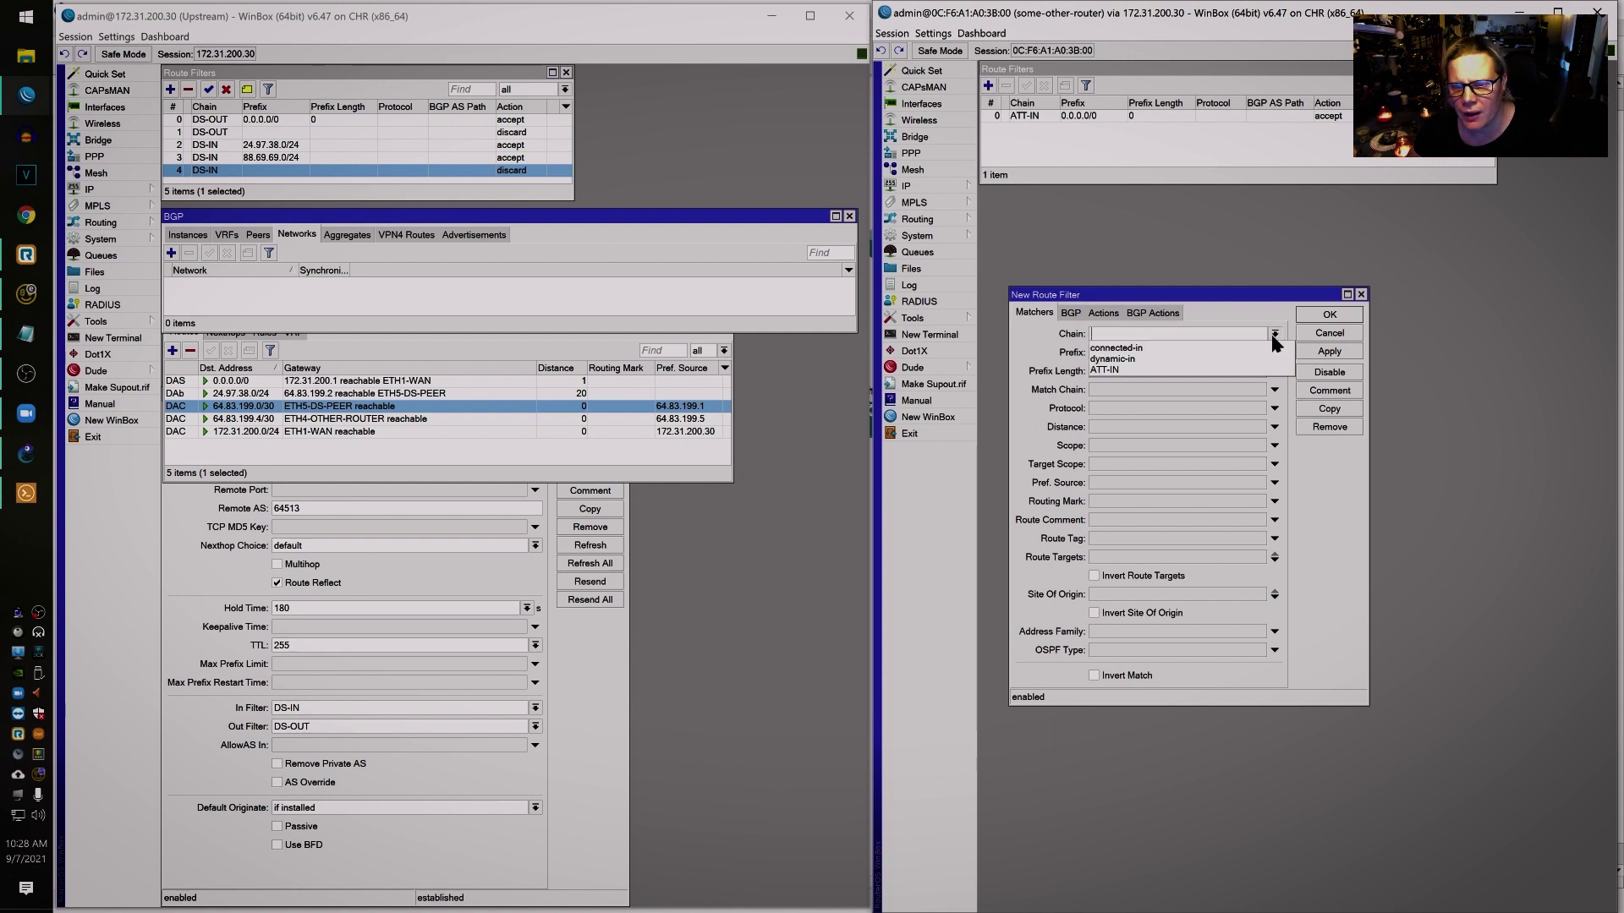
pyautogui.click(1179, 372)
pyautogui.click(1114, 319)
pyautogui.click(1274, 334)
pyautogui.click(1184, 364)
pyautogui.click(1328, 352)
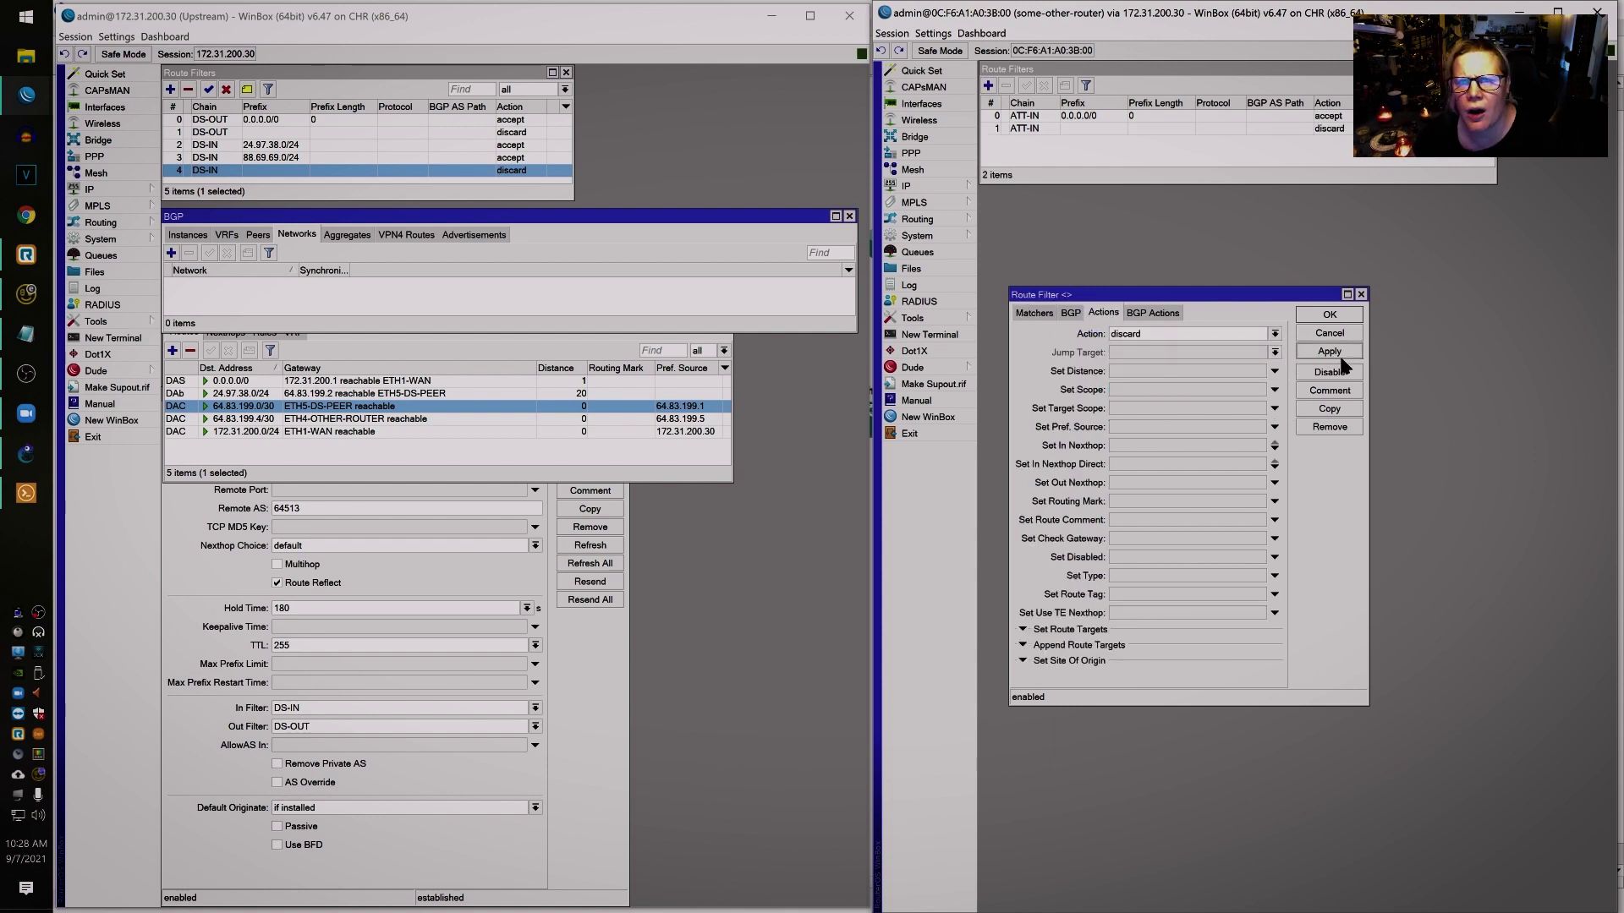
pyautogui.click(1331, 316)
pyautogui.moveTo(1064, 185); pyautogui.dragTo(1062, 194)
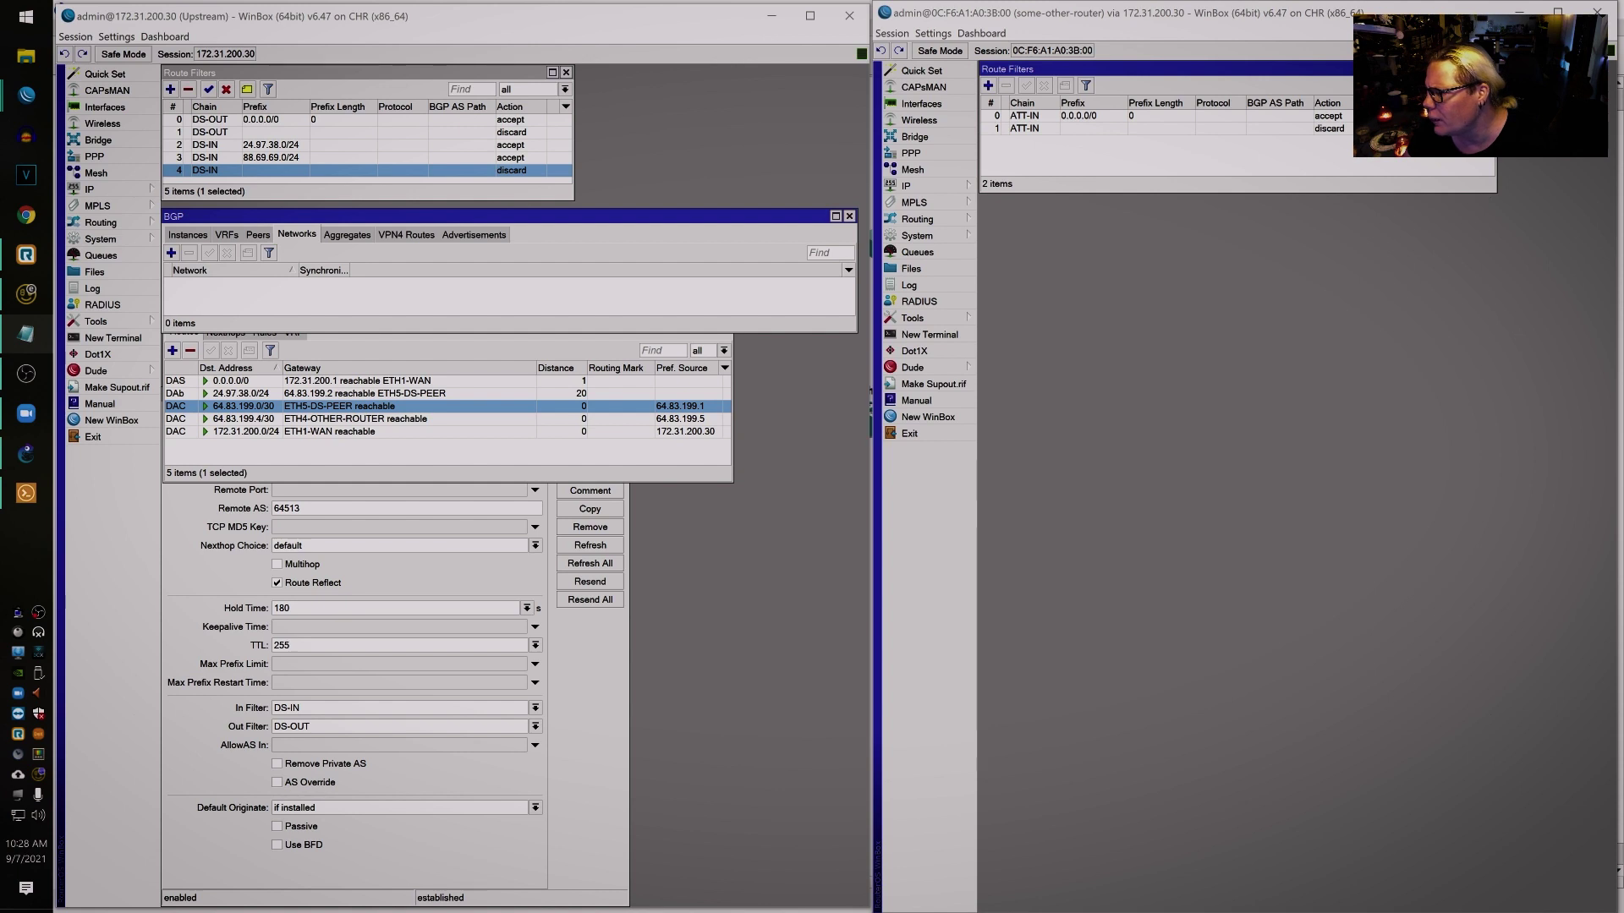
# - Start another route filter below the ATT-IN rules, with the action accept
pyautogui.click(988, 85)
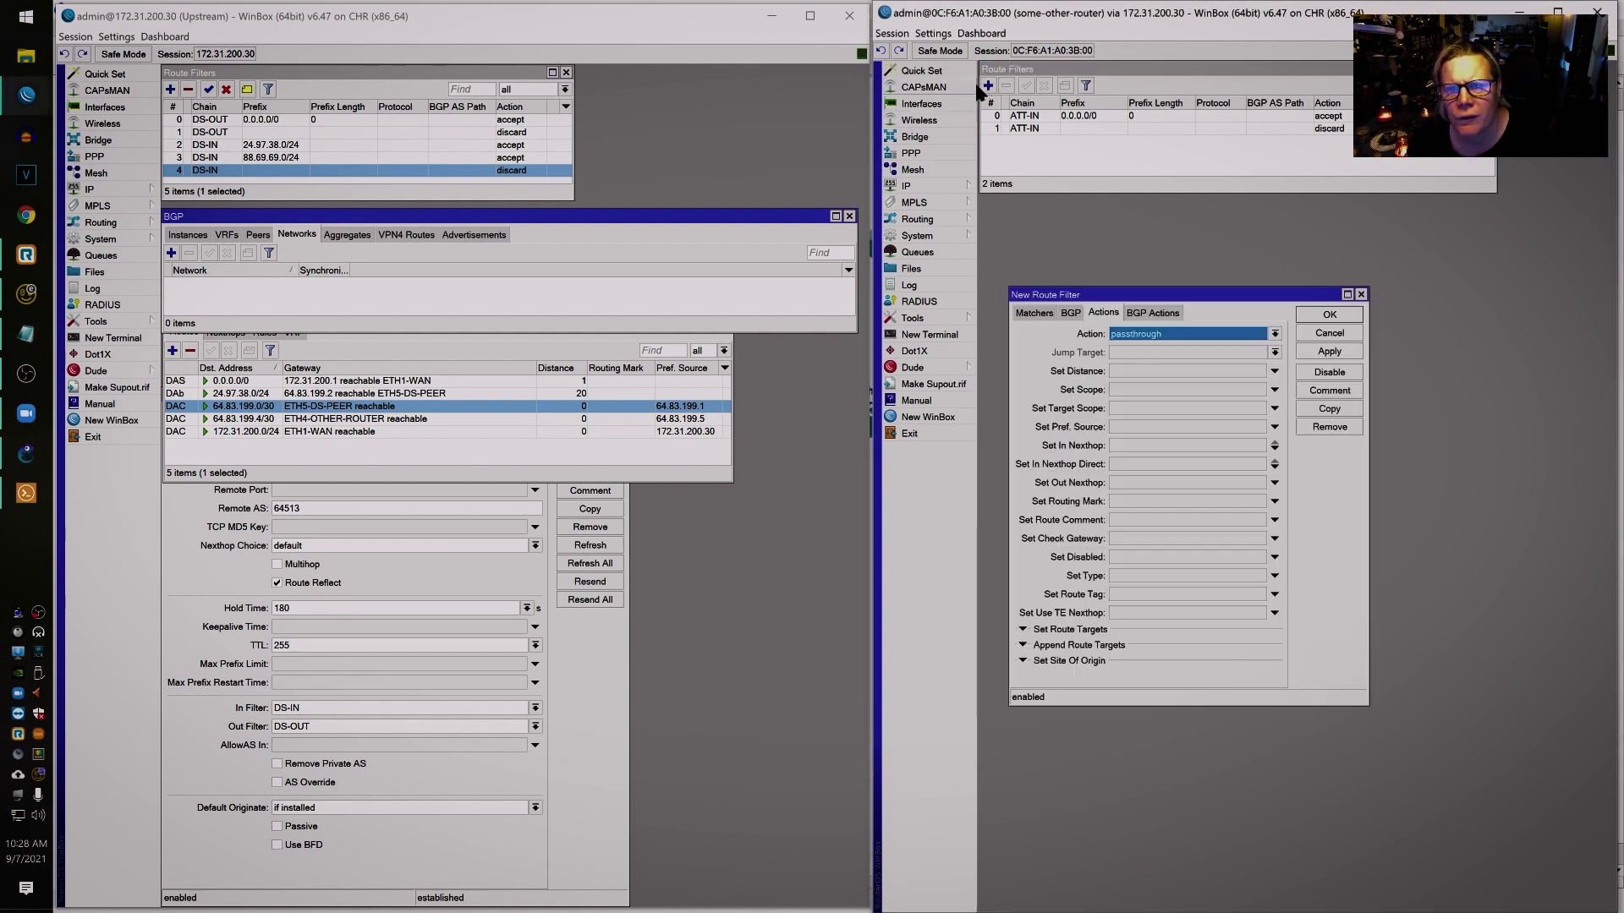
pyautogui.click(1186, 333)
pyautogui.click(1045, 318)
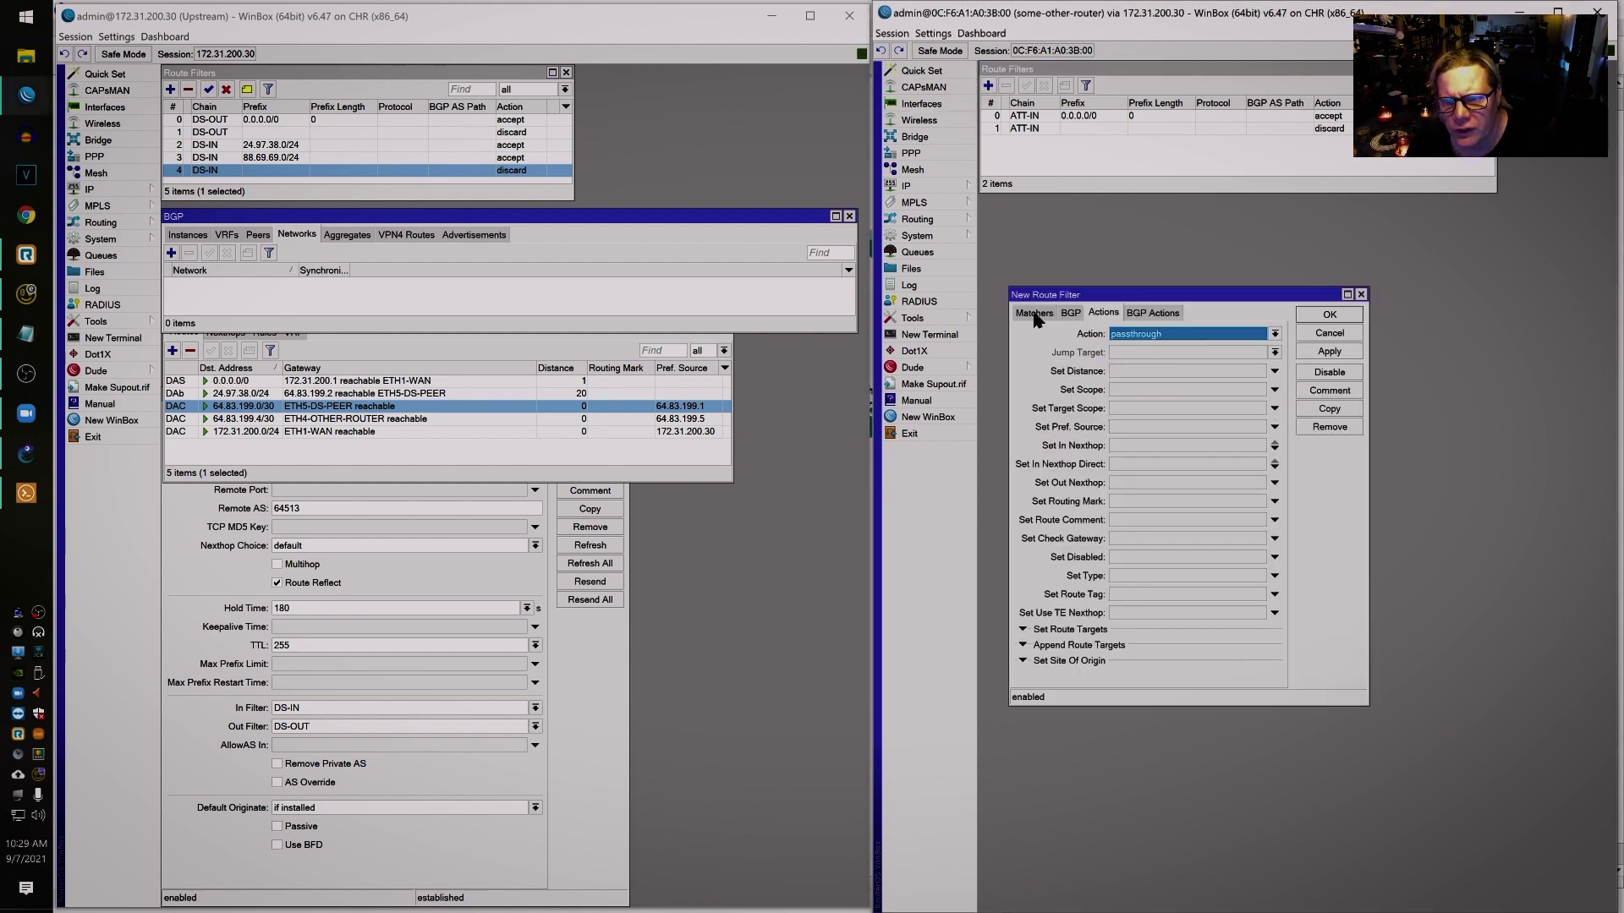
pyautogui.click(1252, 334)
pyautogui.click(1226, 347)
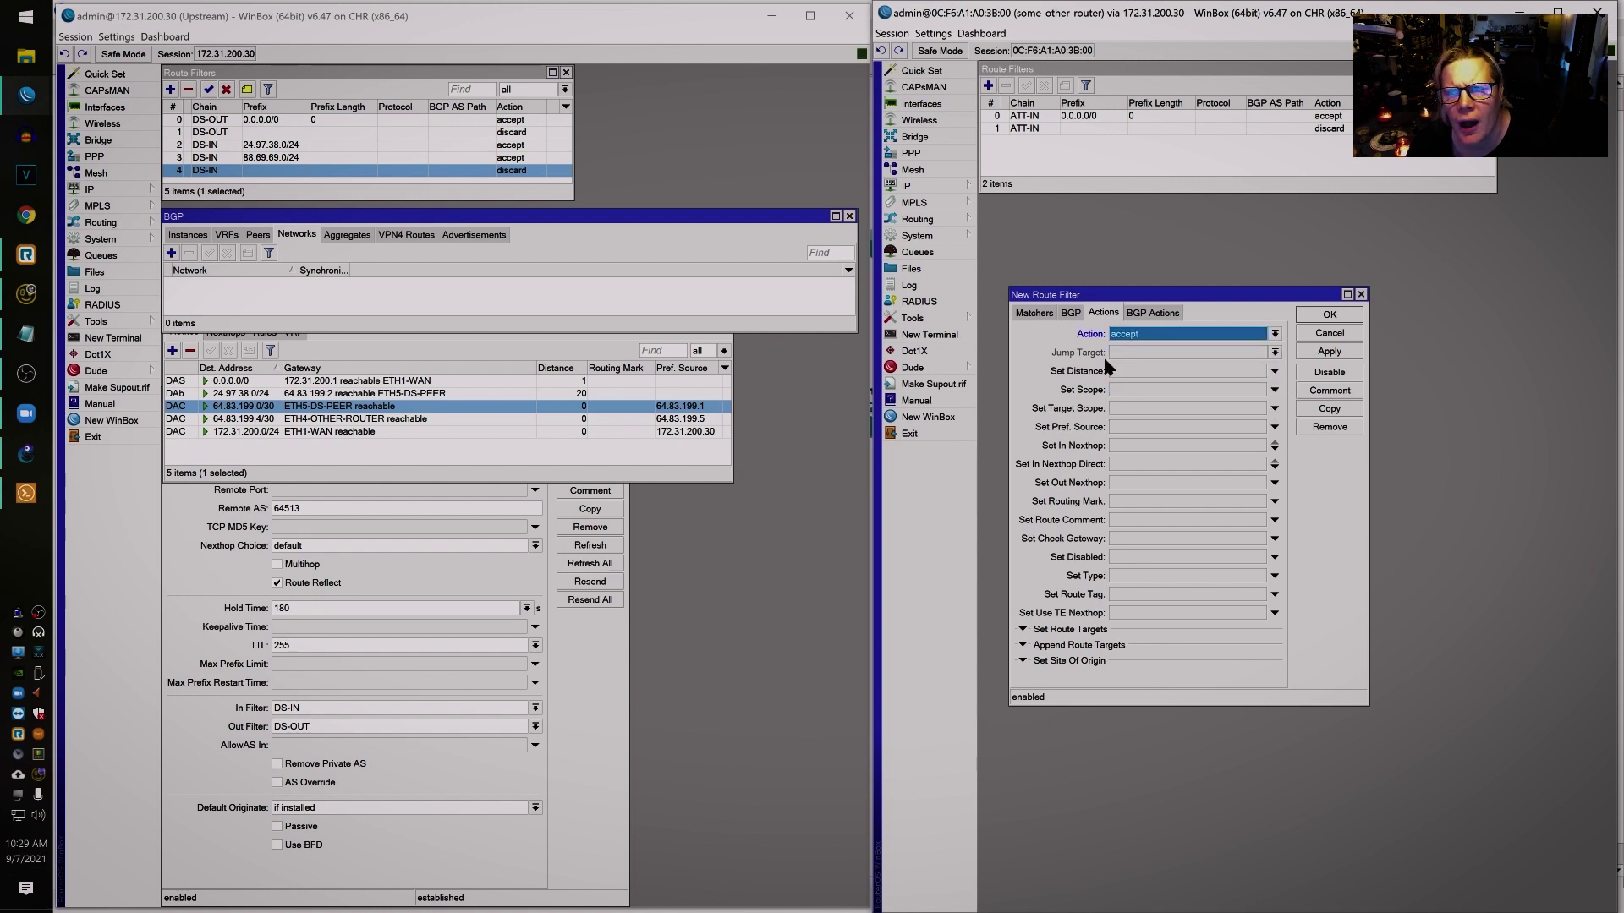
# - Set the new filter's chain to ATT-OUT, its prefix to 88.69.69.0/24 and its prefix length to 24-32, and save it
pyautogui.click(1034, 315)
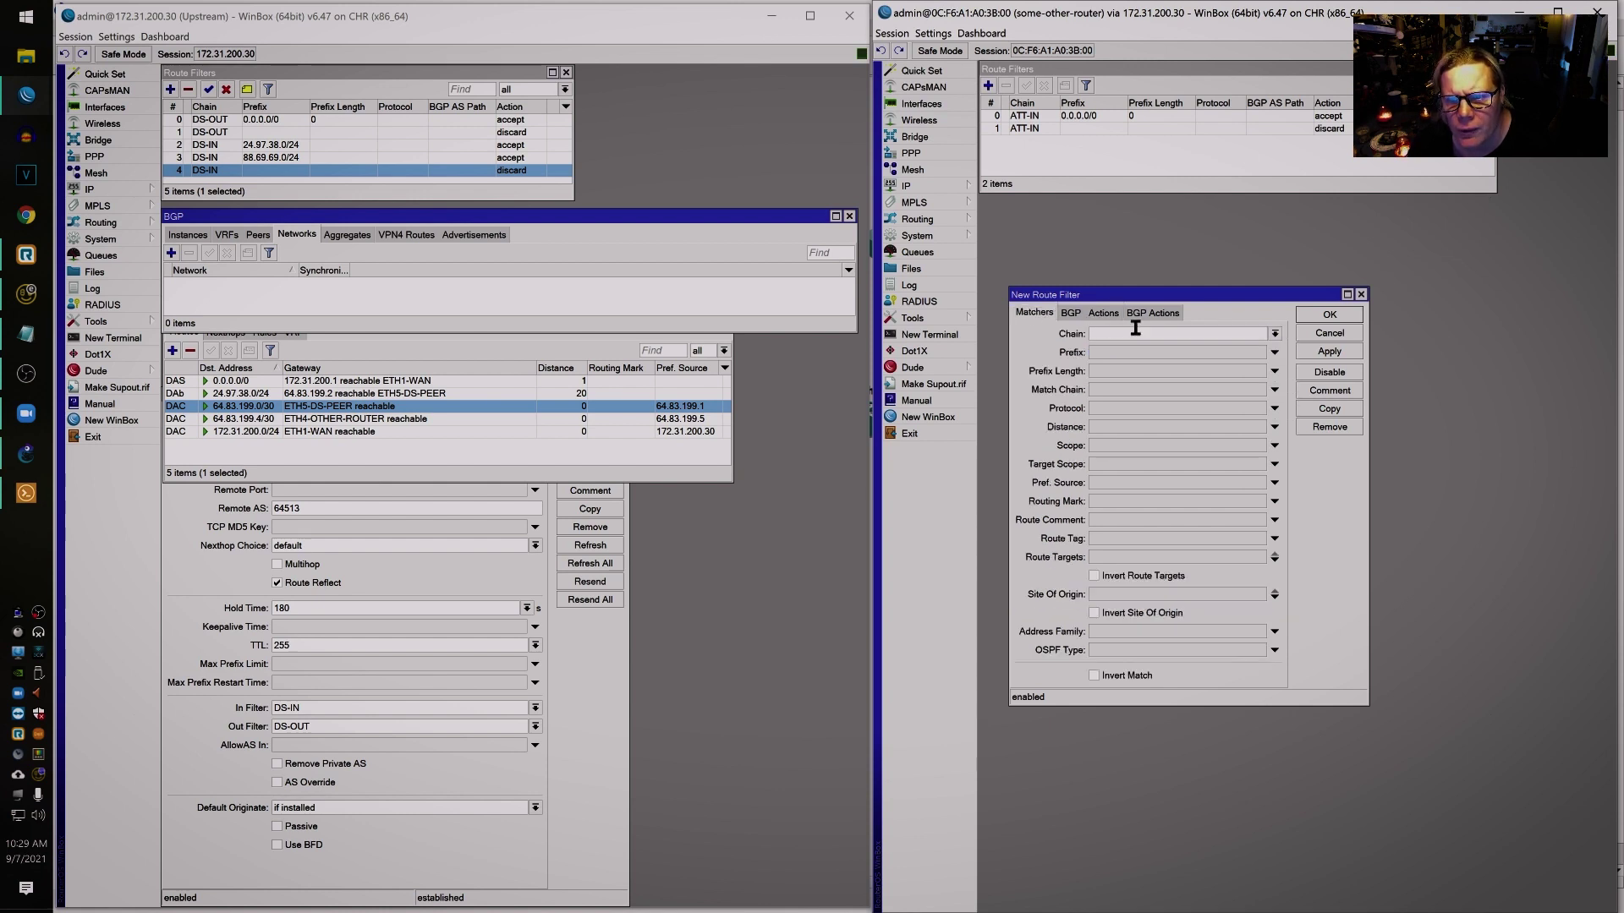
pyautogui.click(1249, 338)
pyautogui.write('ATT-OUT')
pyautogui.click(1228, 350)
pyautogui.rightClick(1230, 350)
pyautogui.click(1246, 394)
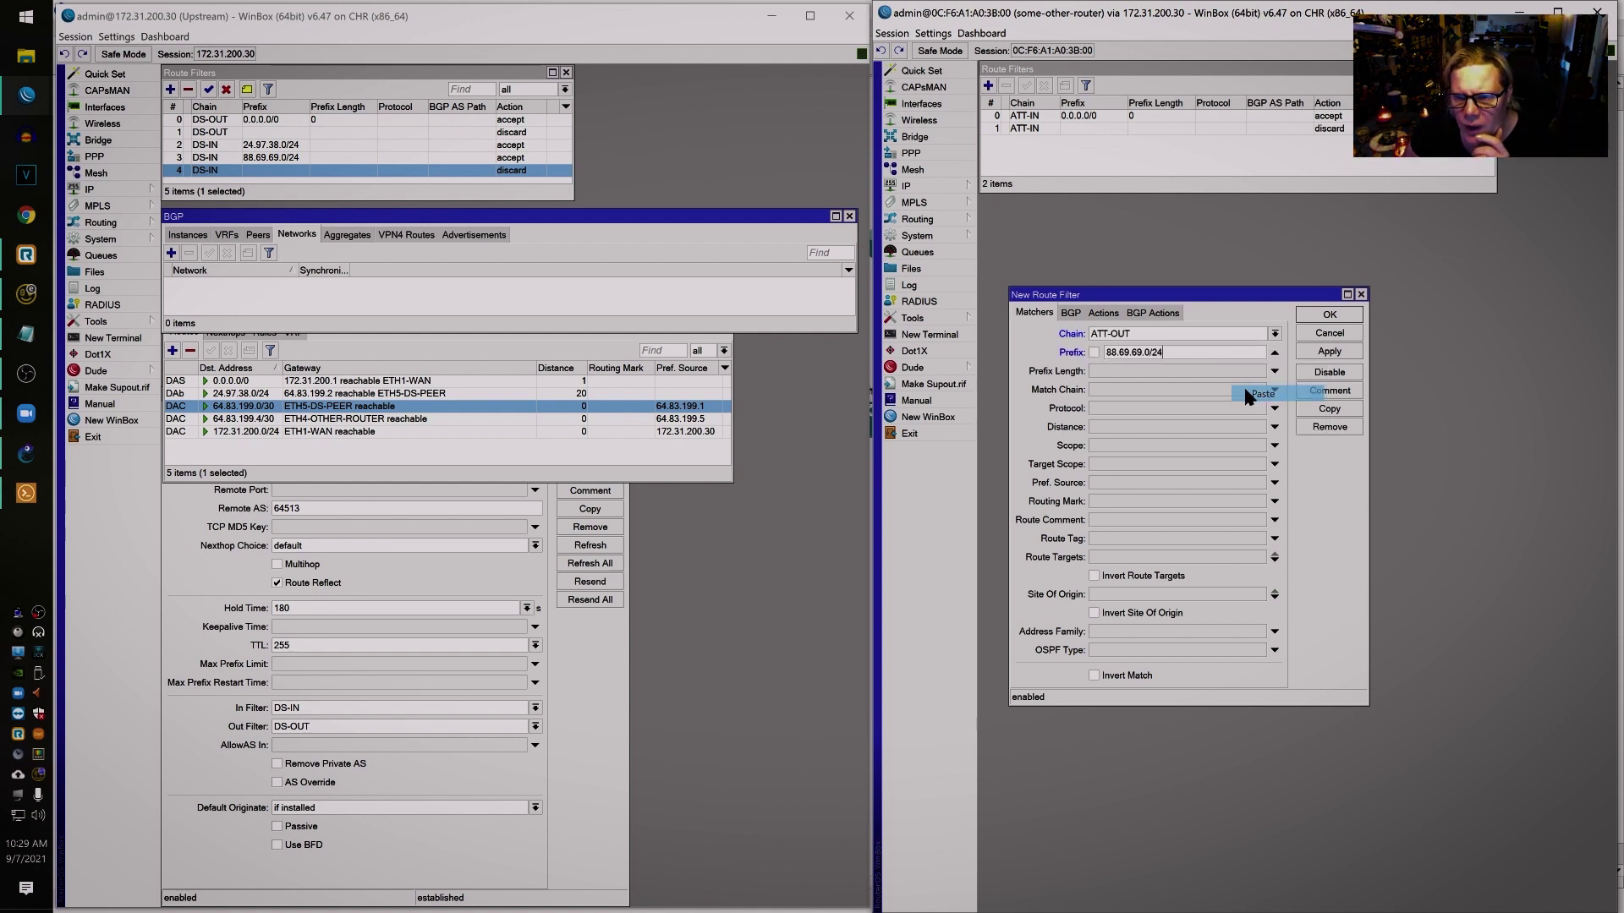
pyautogui.click(1108, 373)
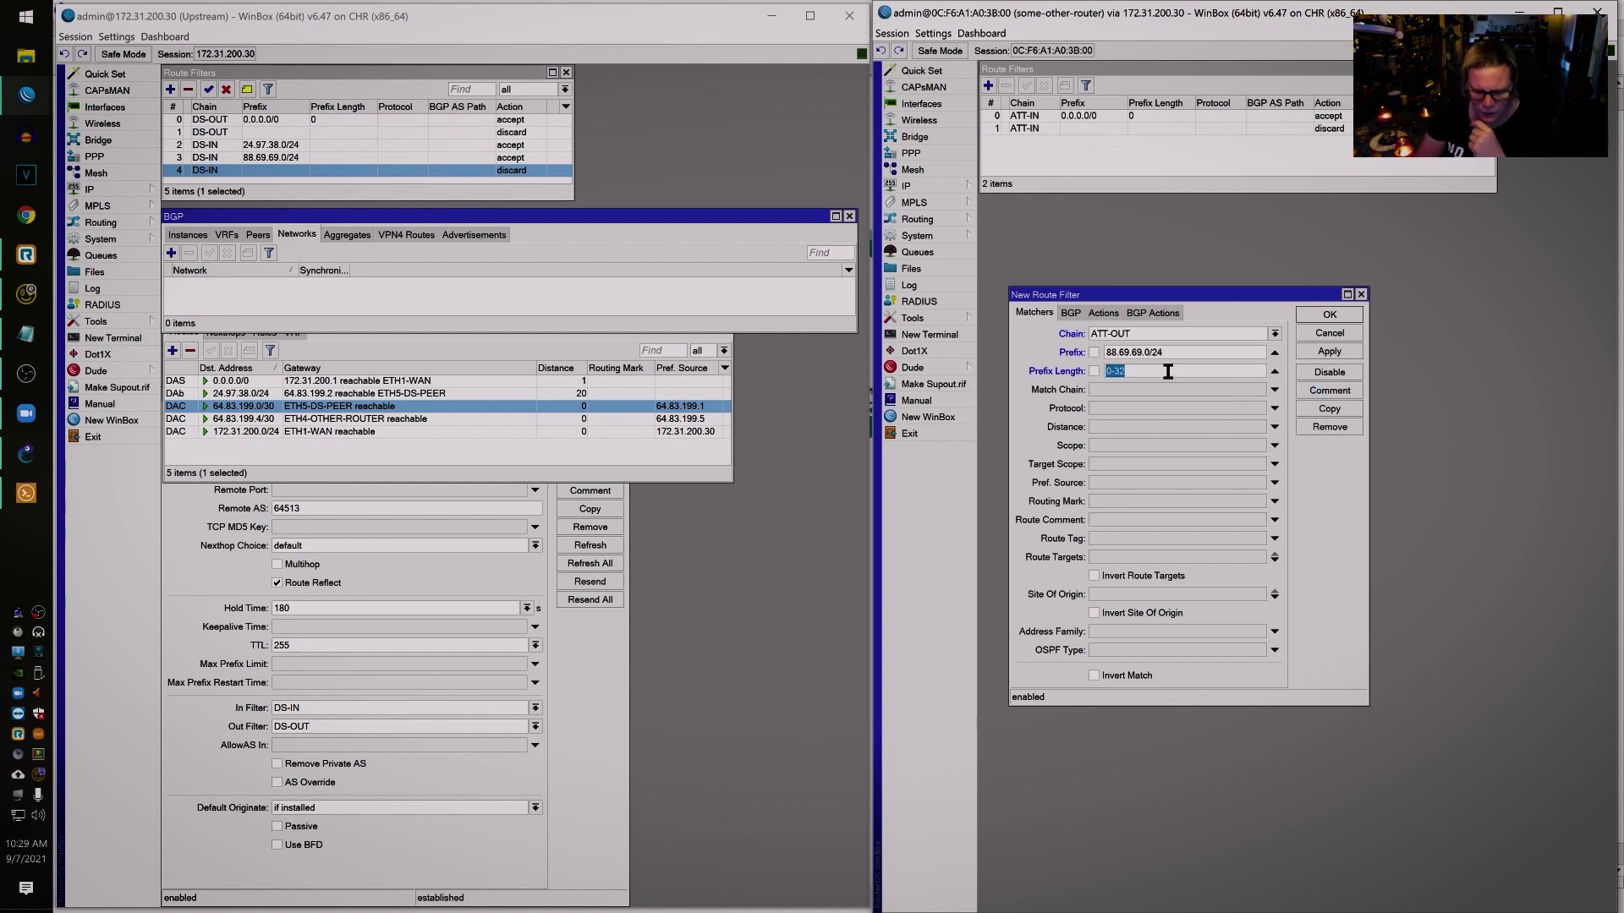
pyautogui.write('0')
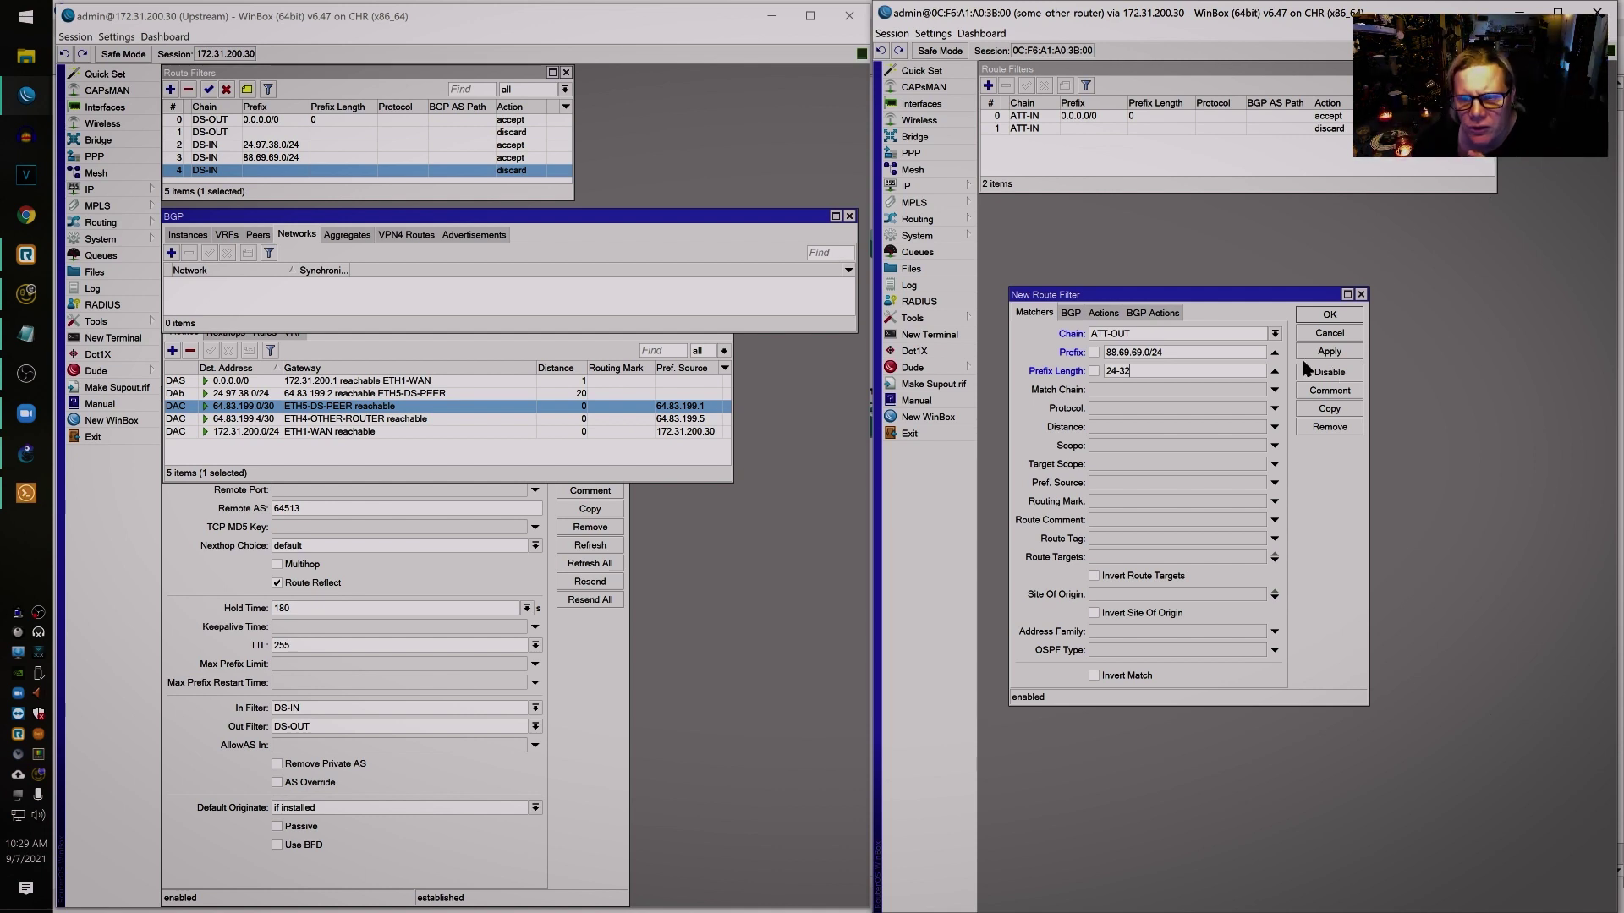
pyautogui.click(1096, 312)
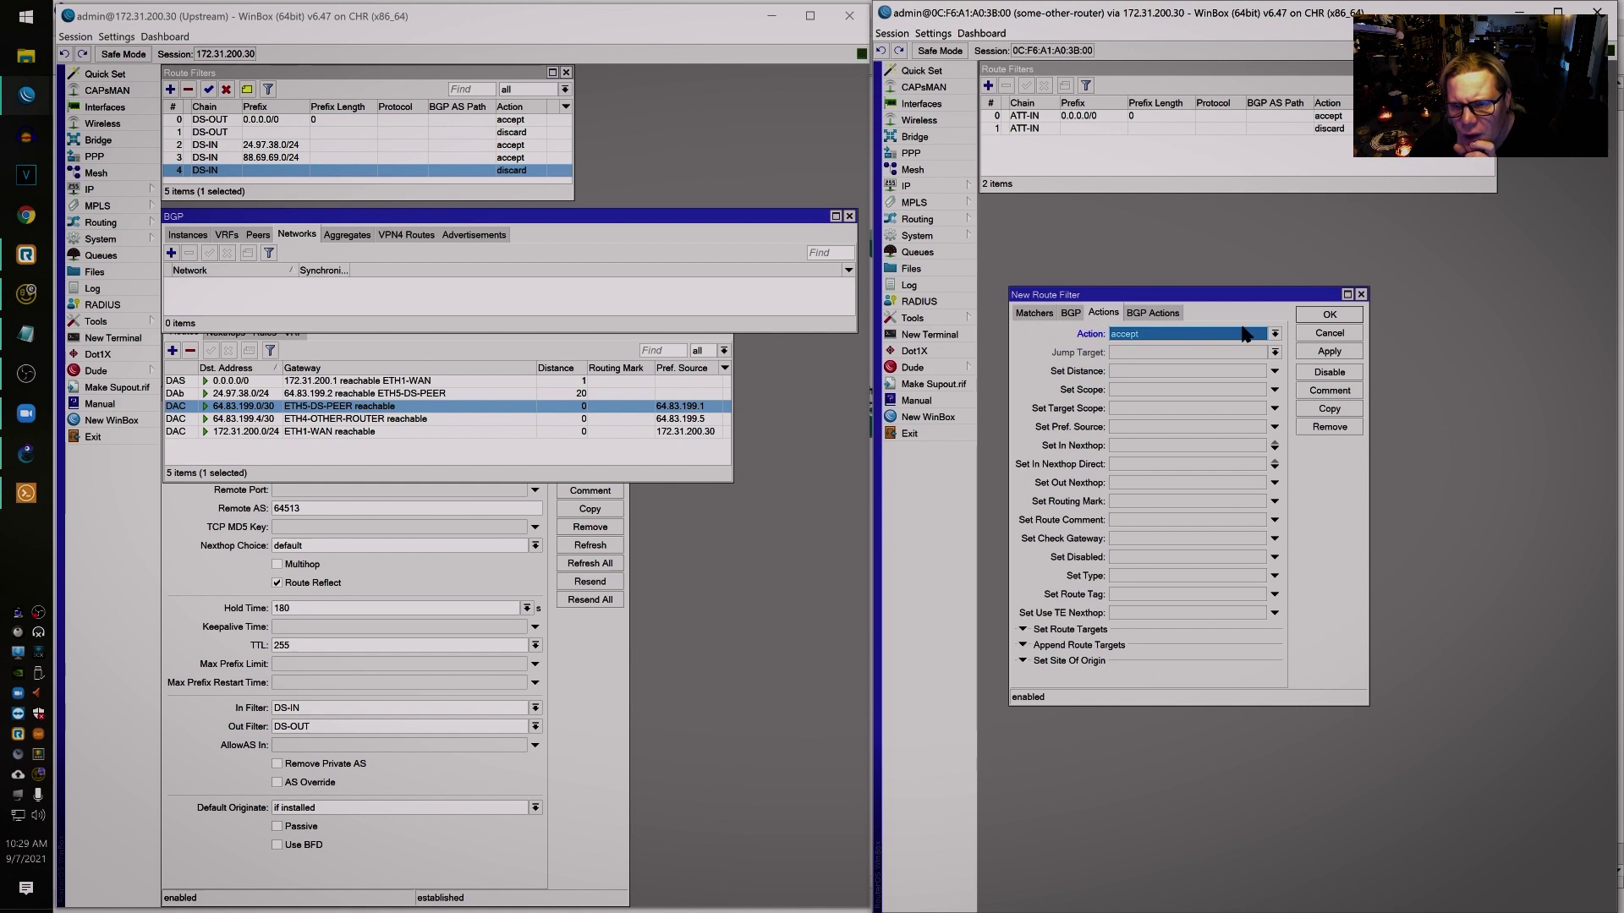
pyautogui.click(1340, 318)
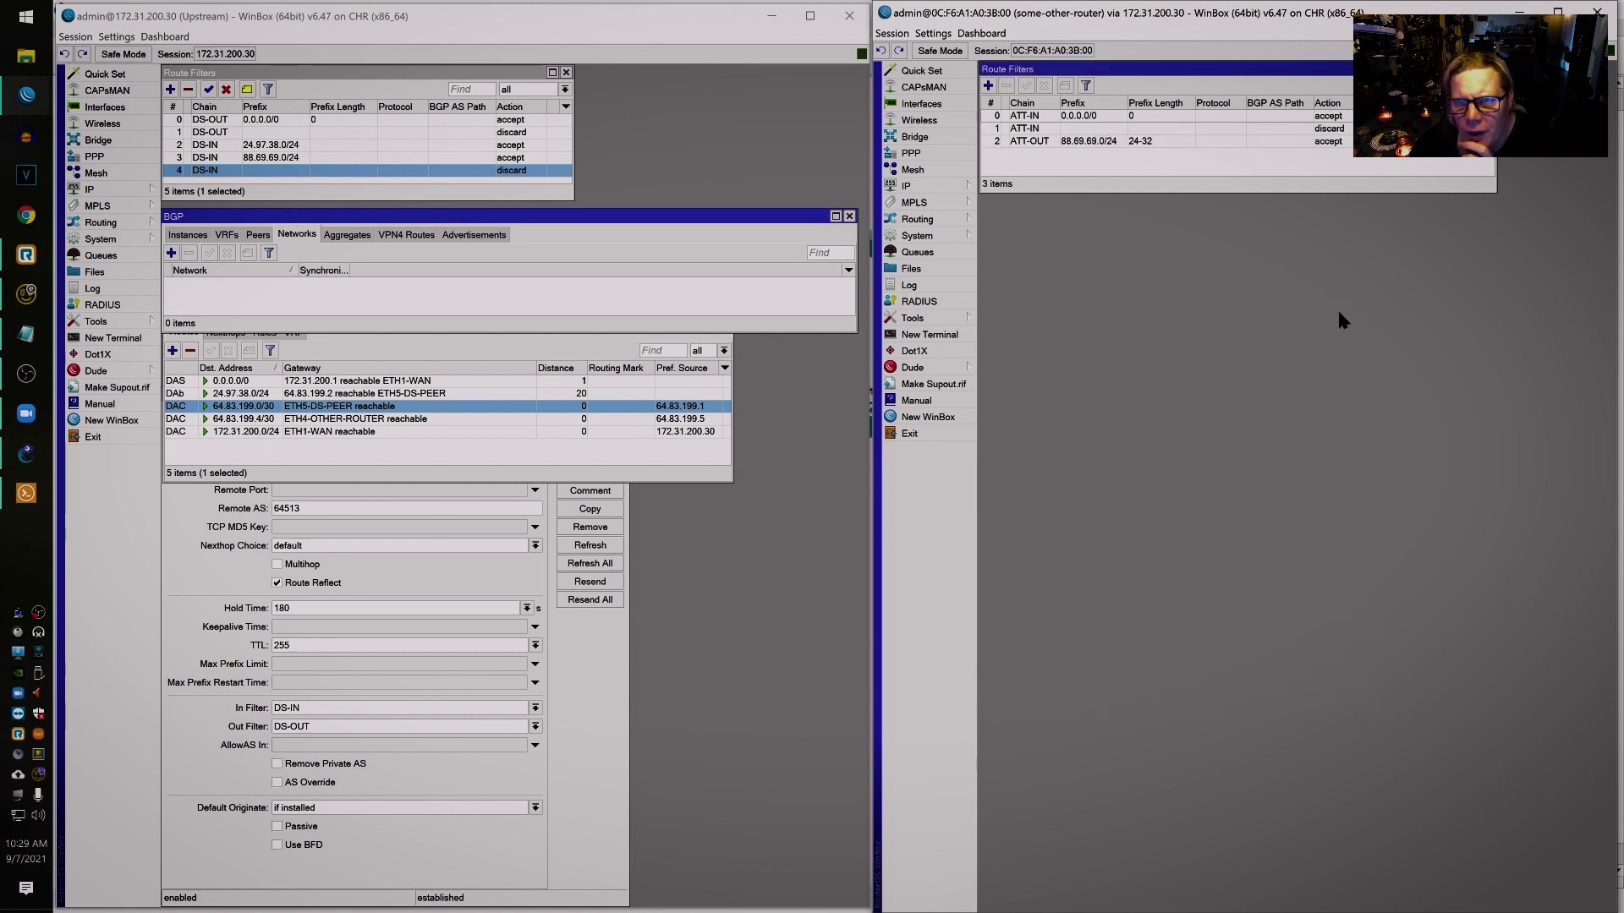
# - Add a discard rule for all other routes in chain ATT-OUT and select it in the filter list
pyautogui.click(988, 85)
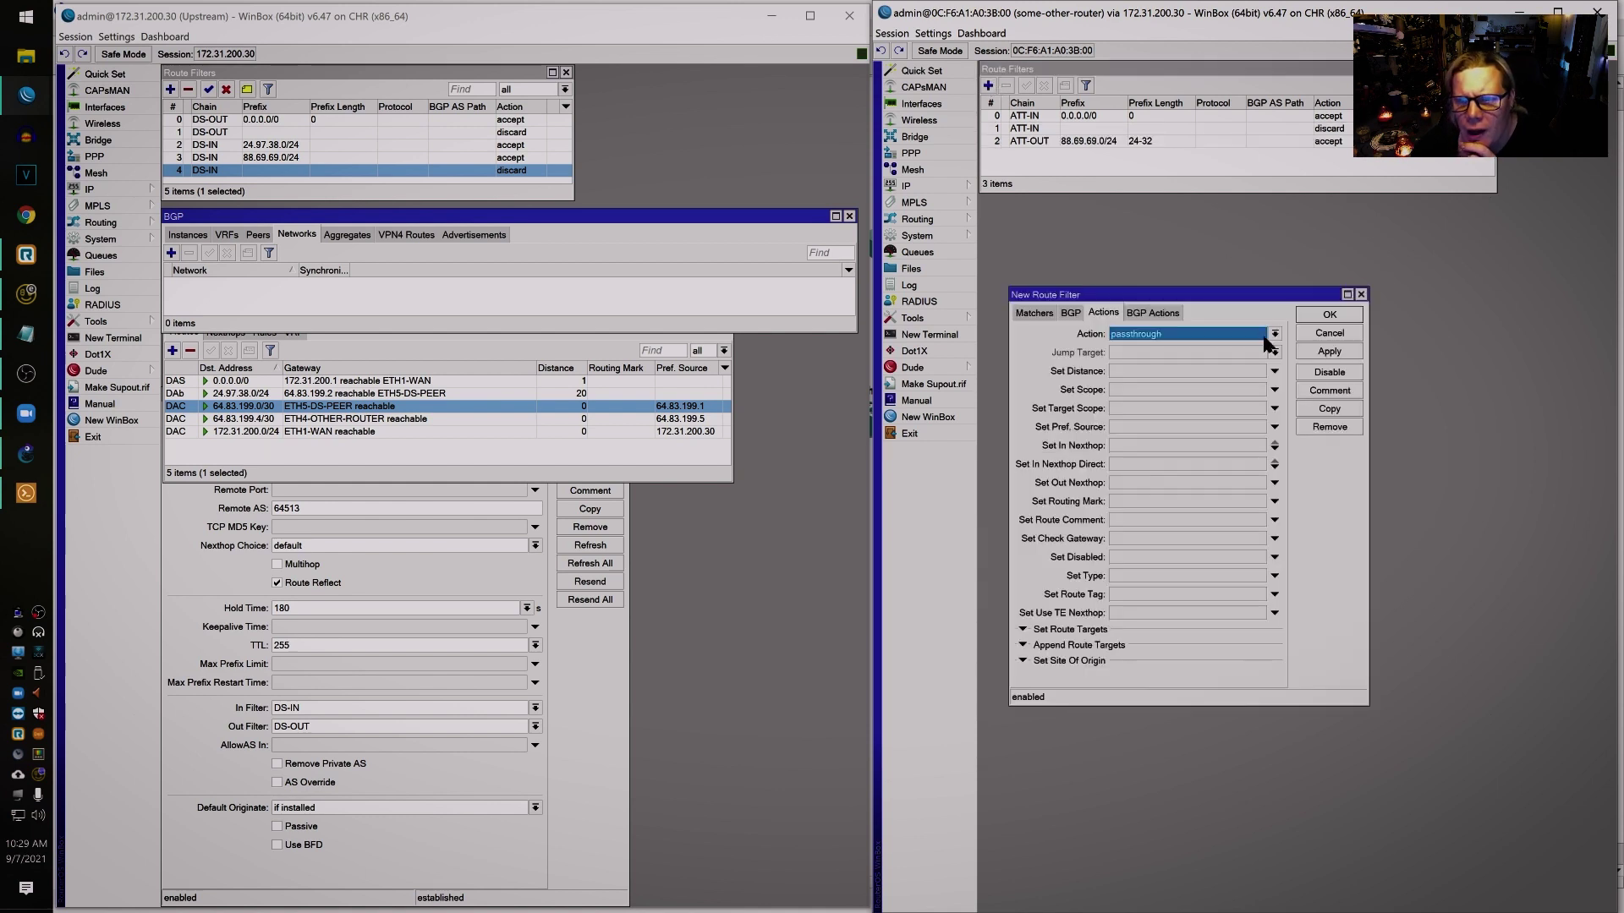
pyautogui.click(1104, 313)
pyautogui.click(1033, 313)
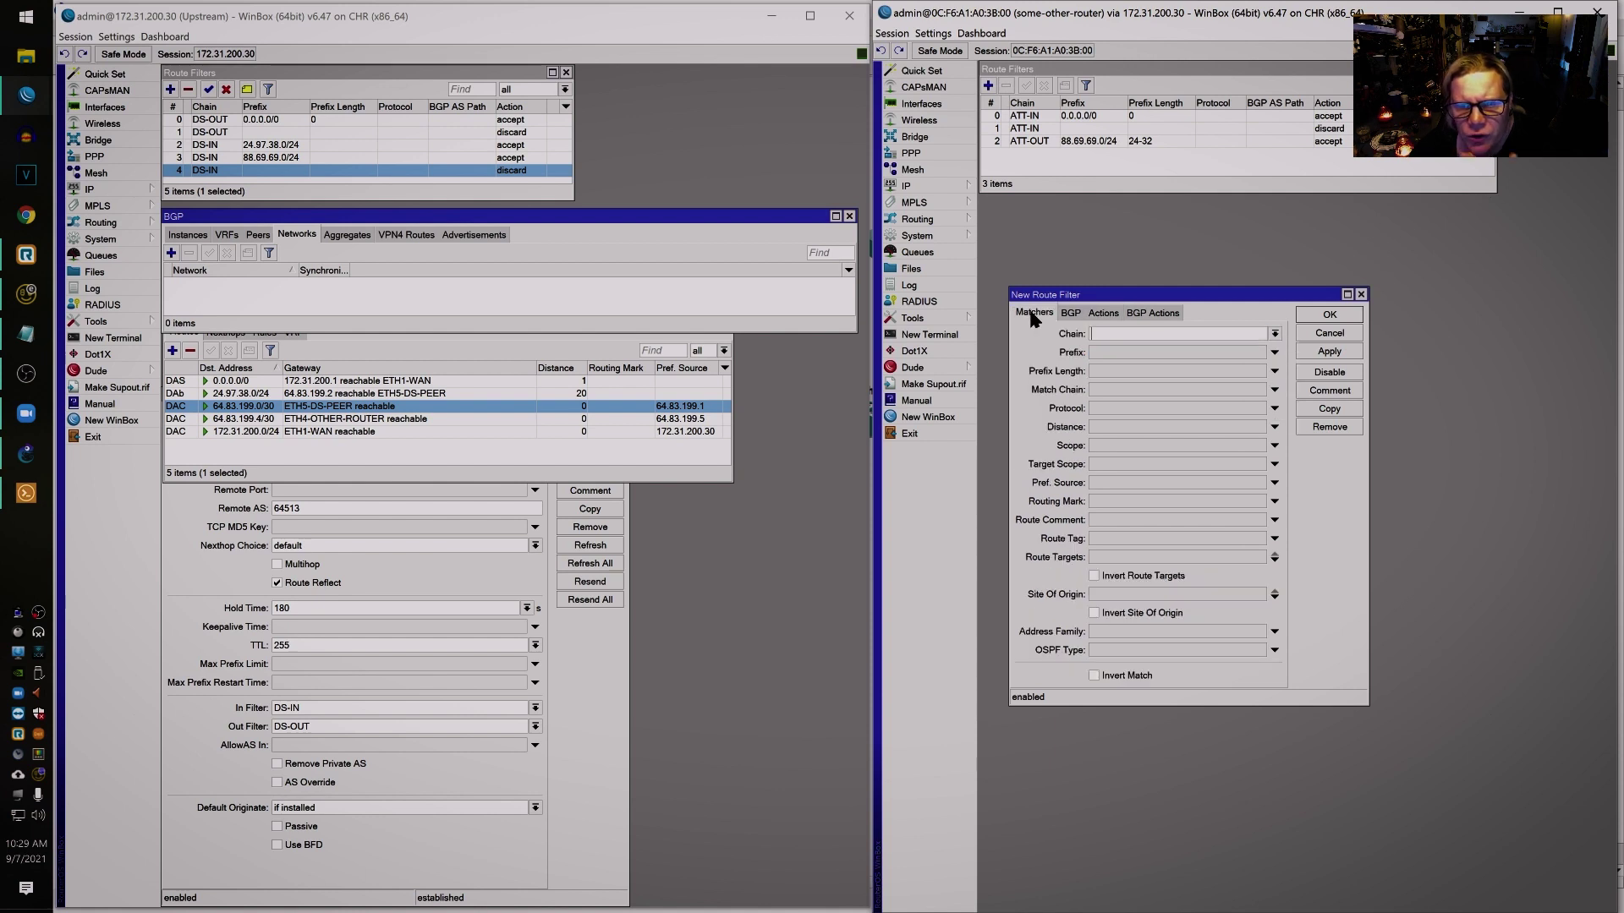
pyautogui.click(1274, 333)
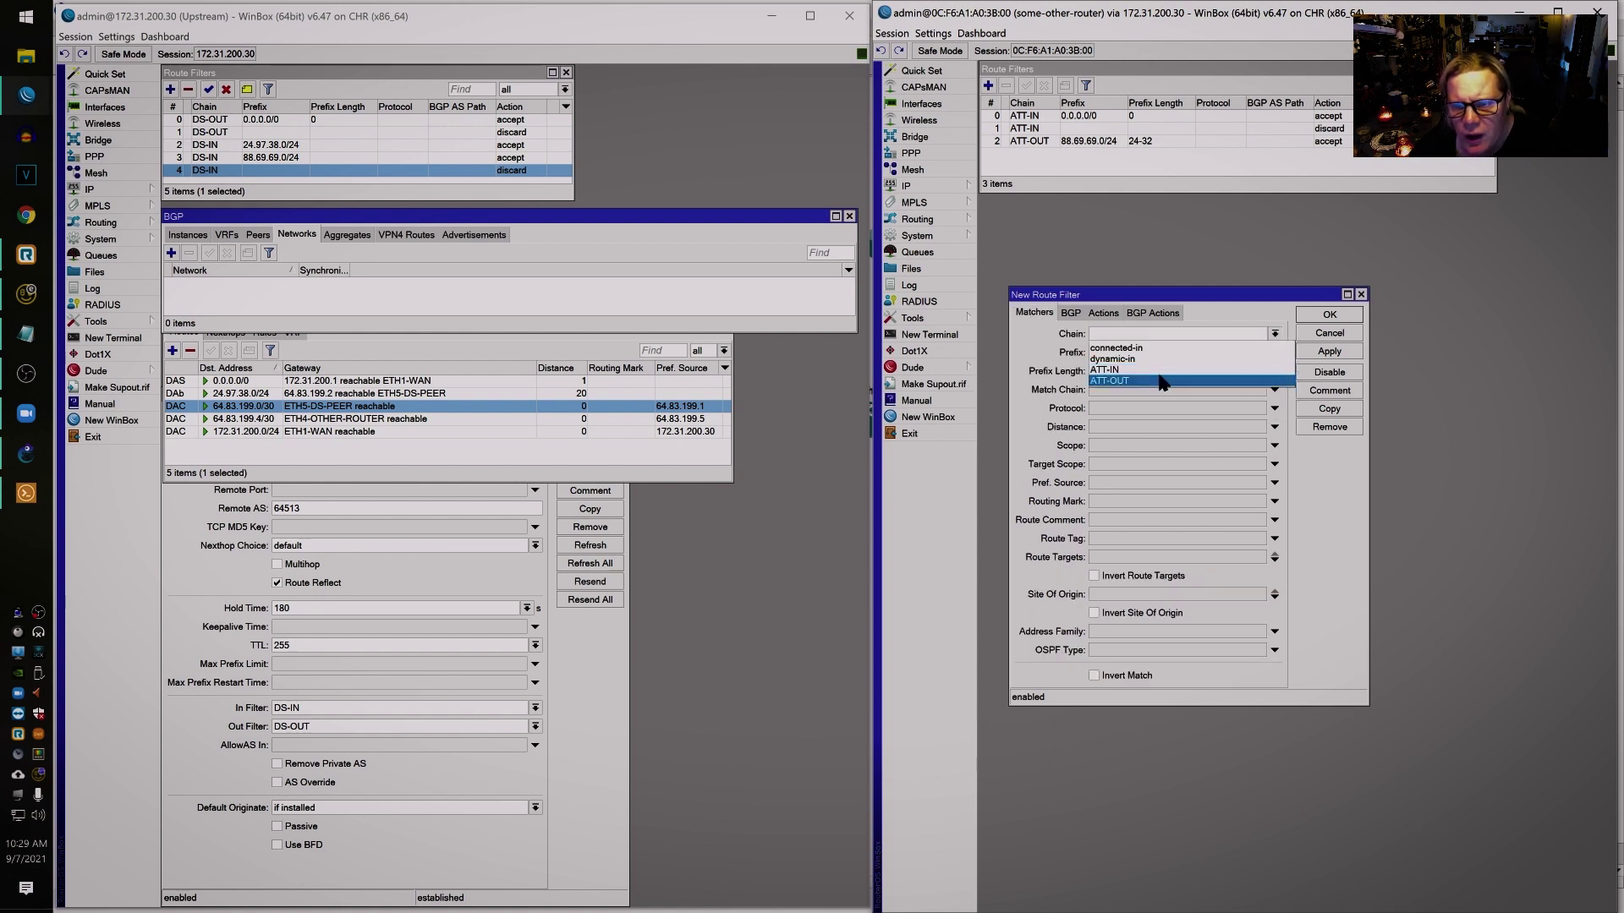
pyautogui.click(1243, 369)
pyautogui.click(1351, 313)
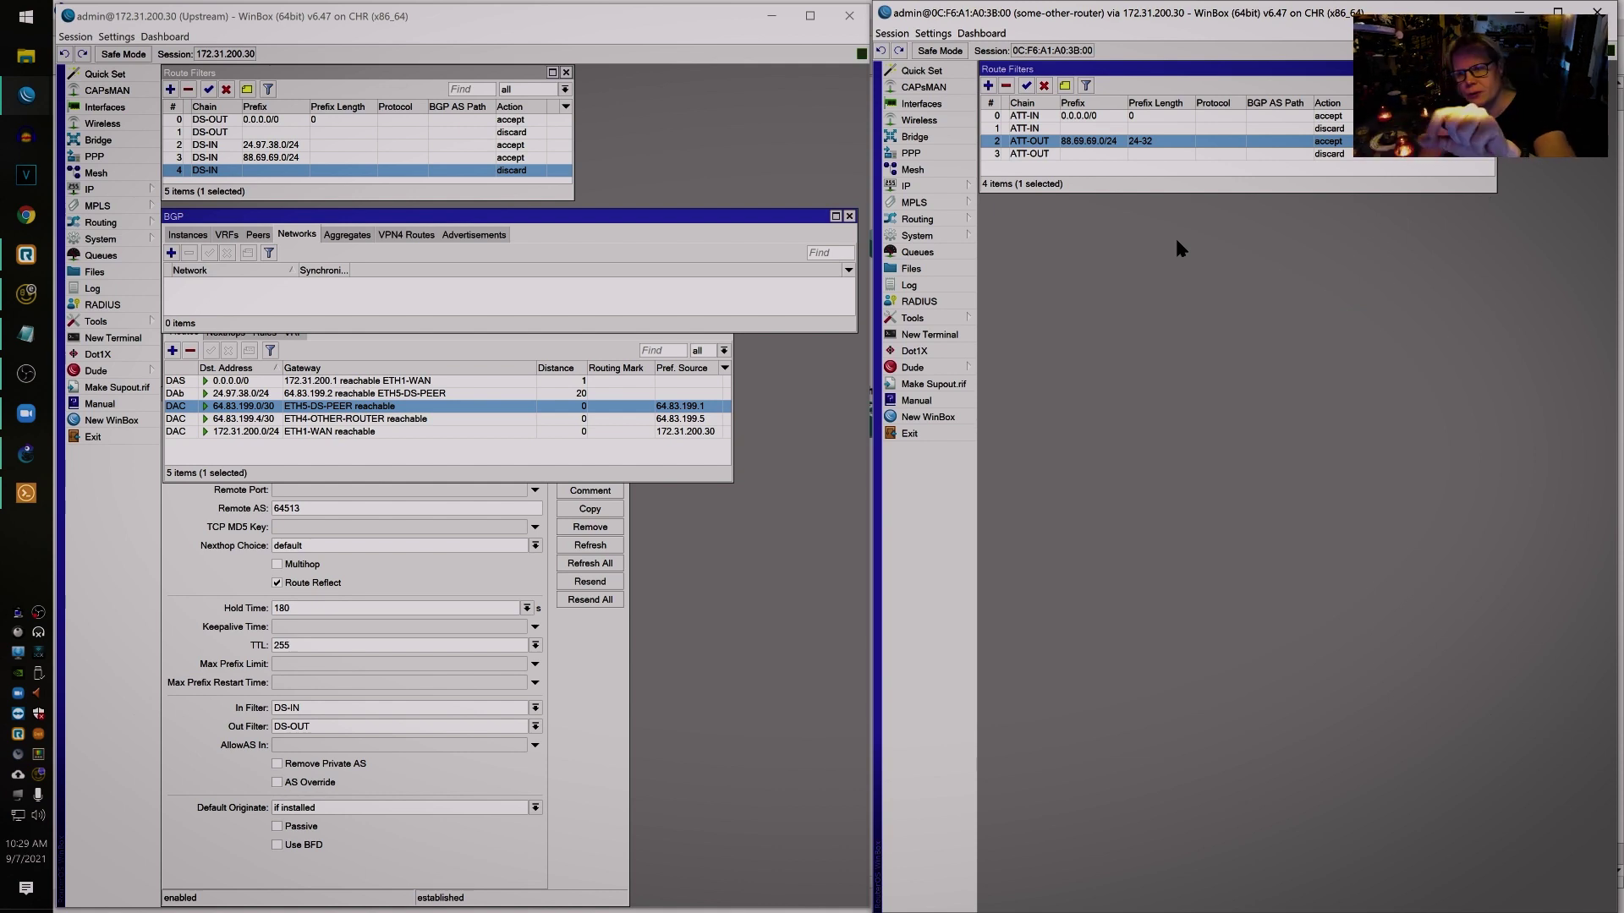
pyautogui.click(1087, 154)
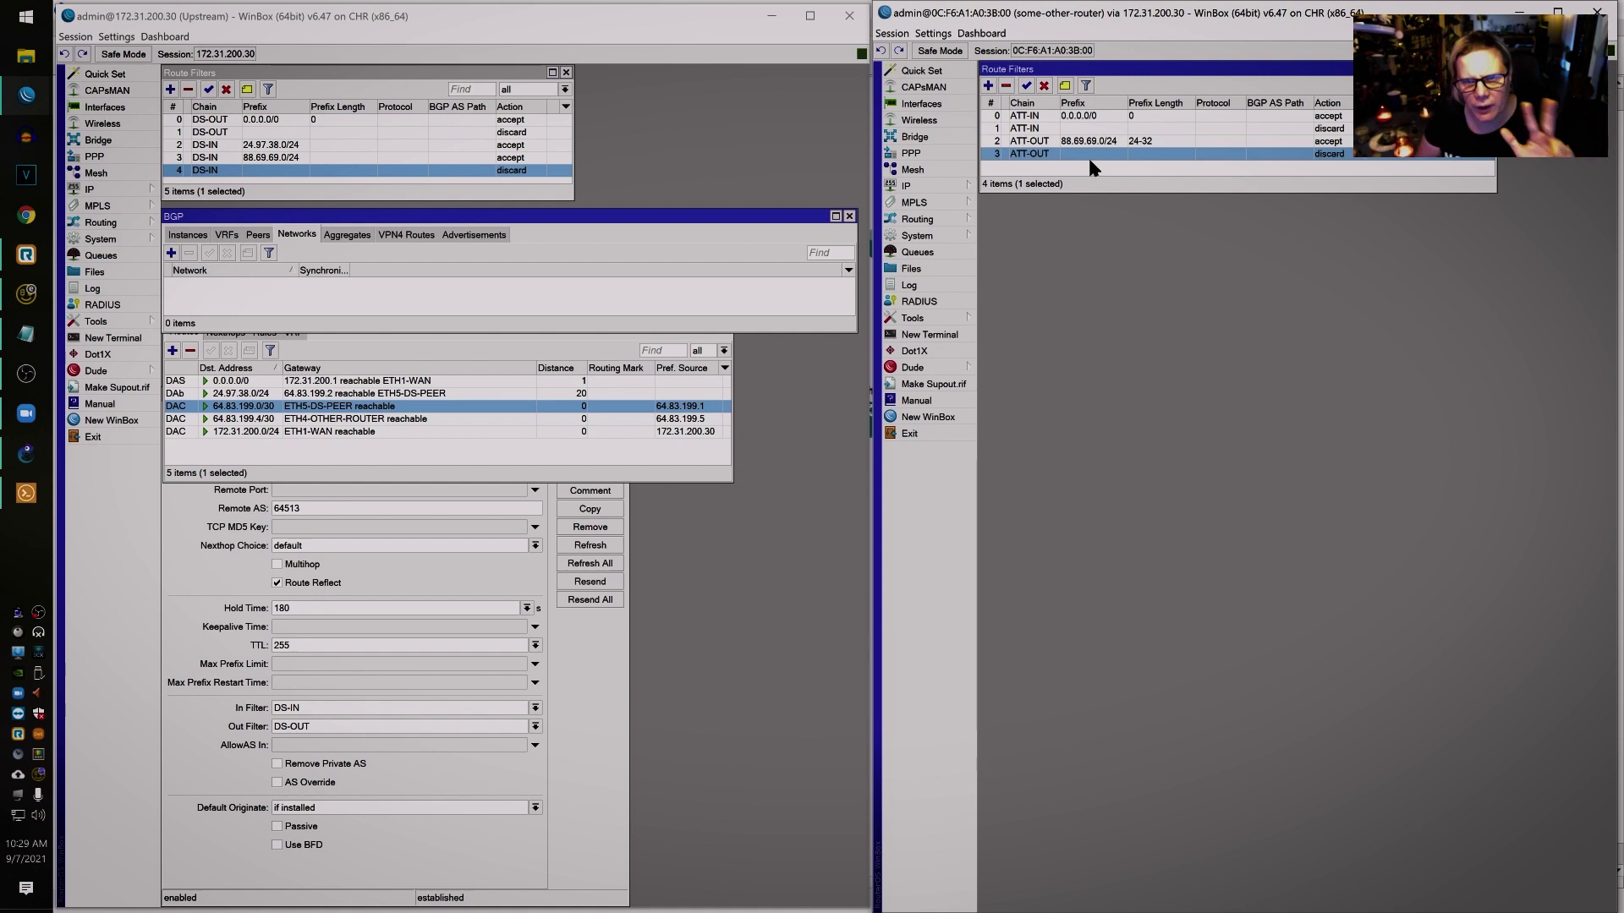
# - Check the Other-router peer's remote AS on Upstream and set the AS of some-other-router's default BGP instance to 64514
pyautogui.click(921, 221)
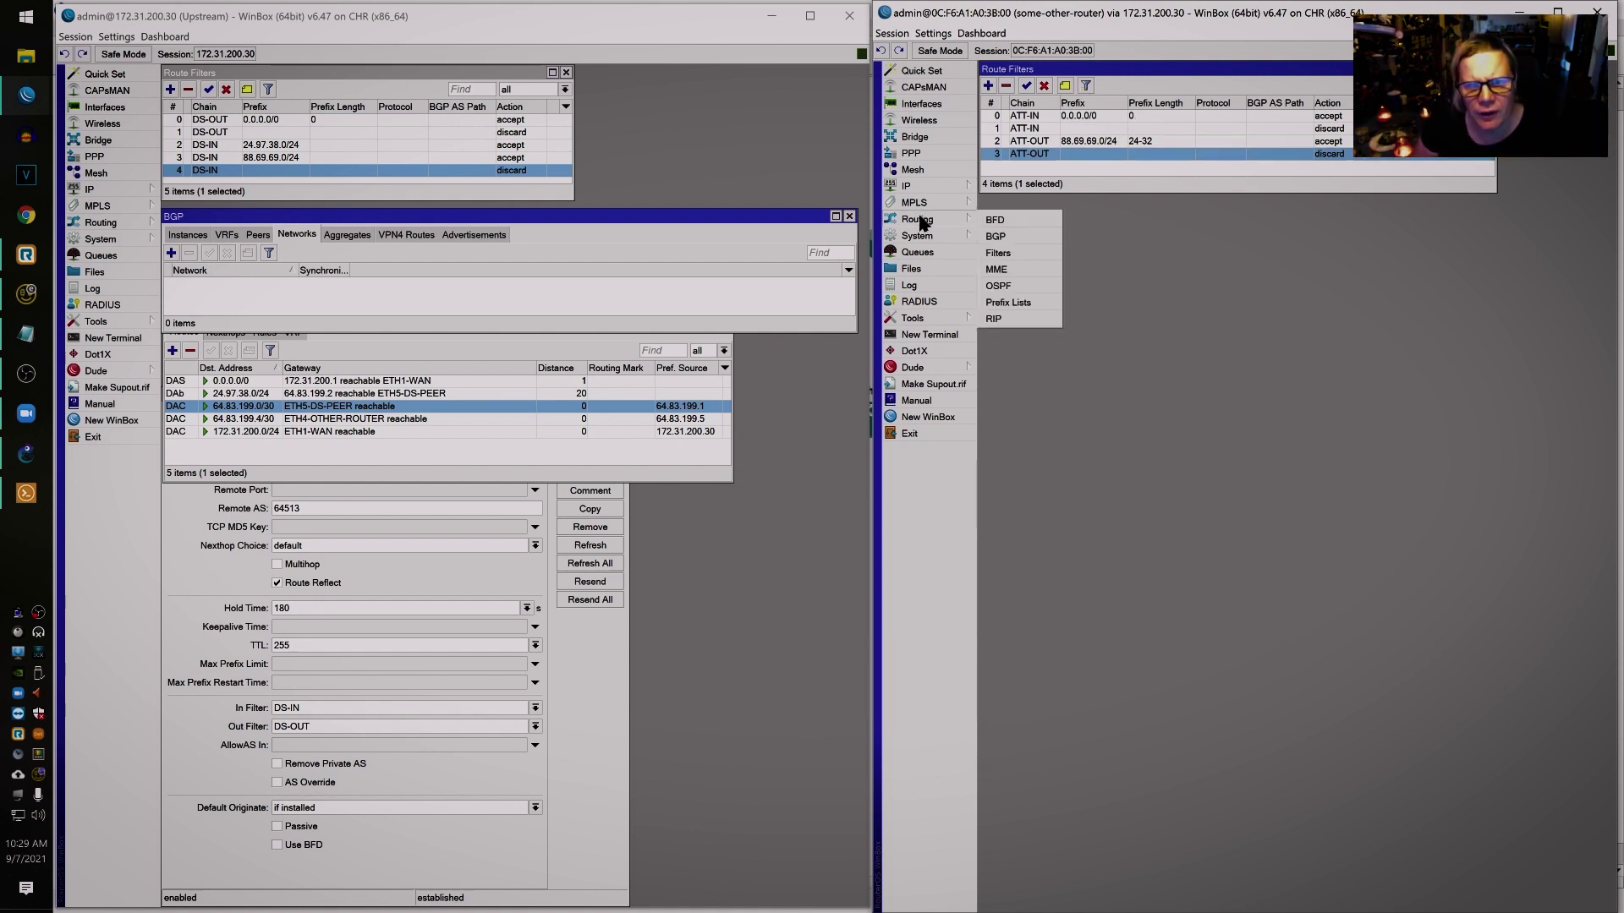
pyautogui.click(1013, 235)
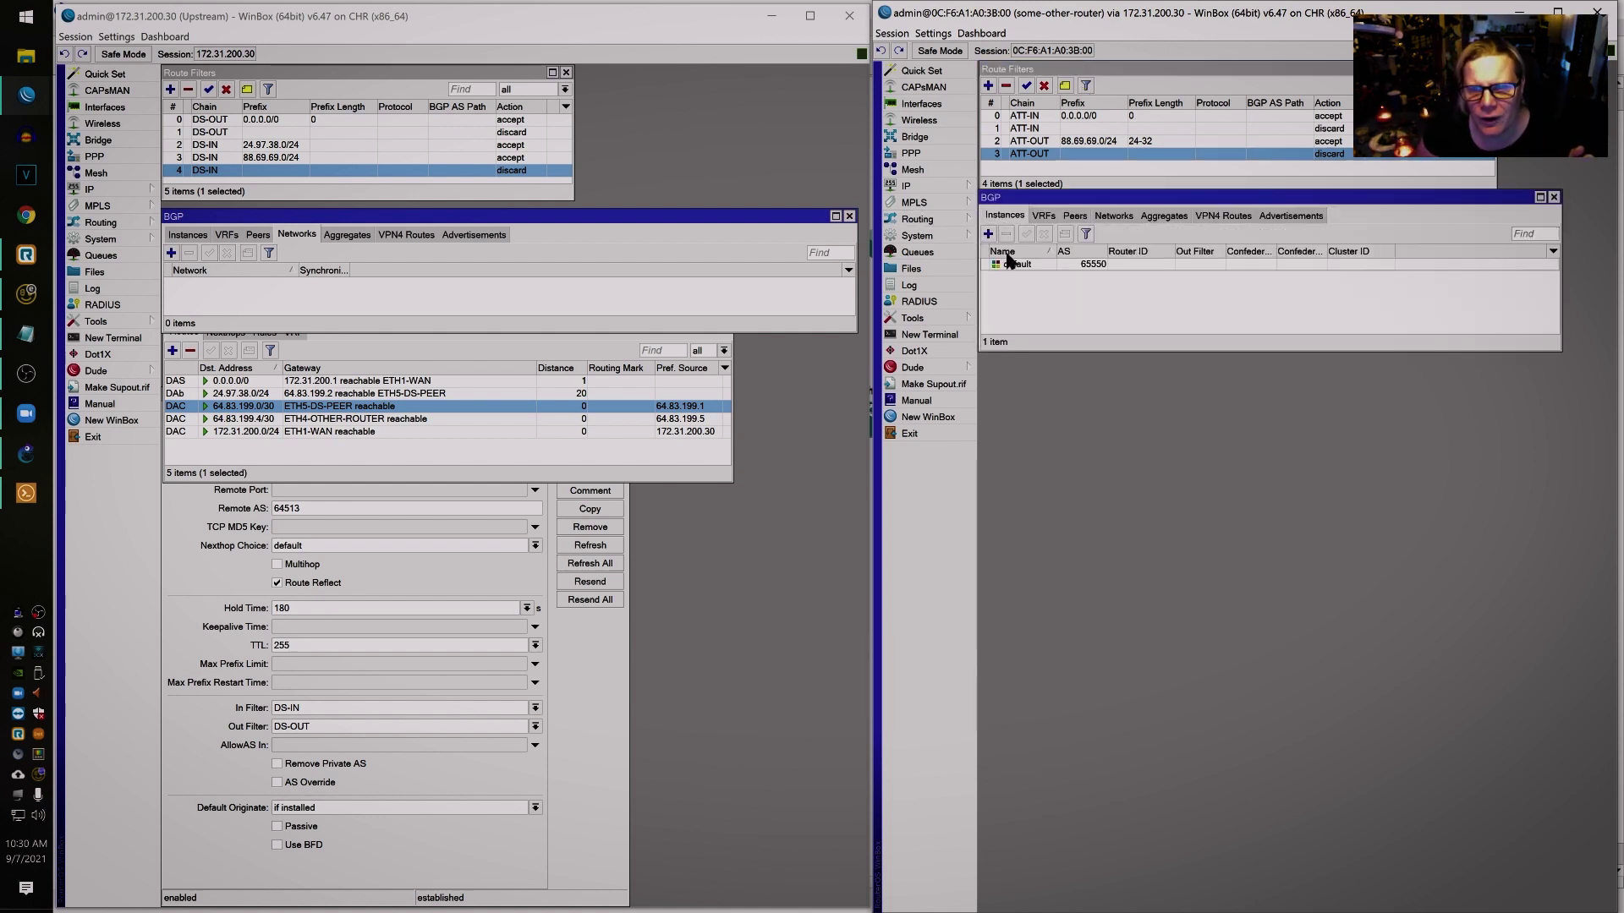
pyautogui.doubleClick(1011, 264)
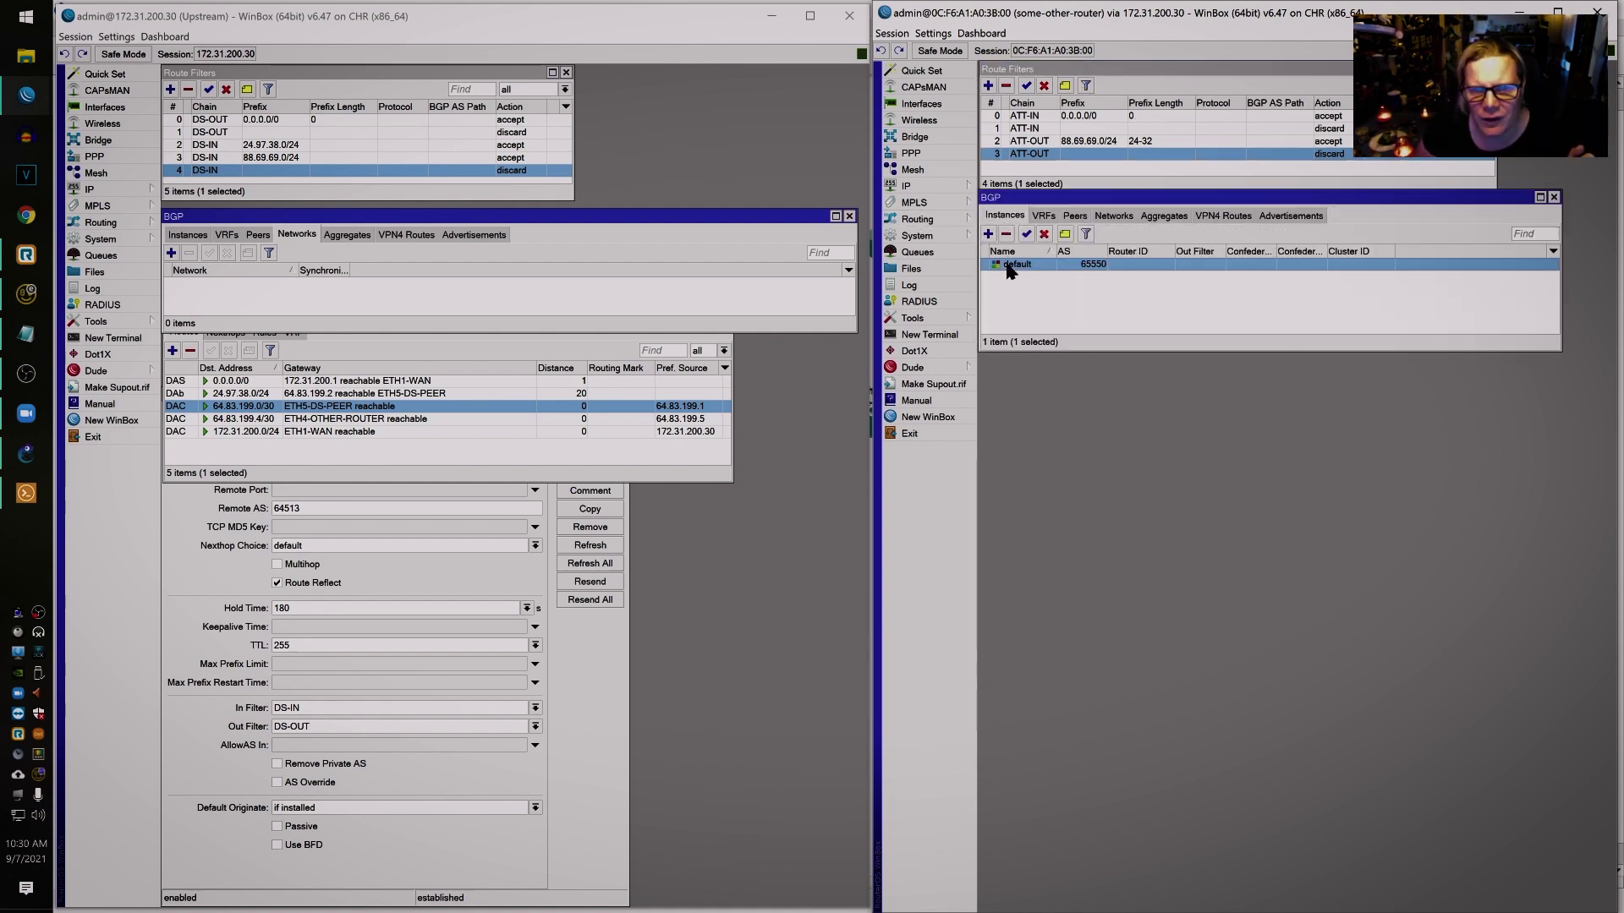
pyautogui.click(607, 671)
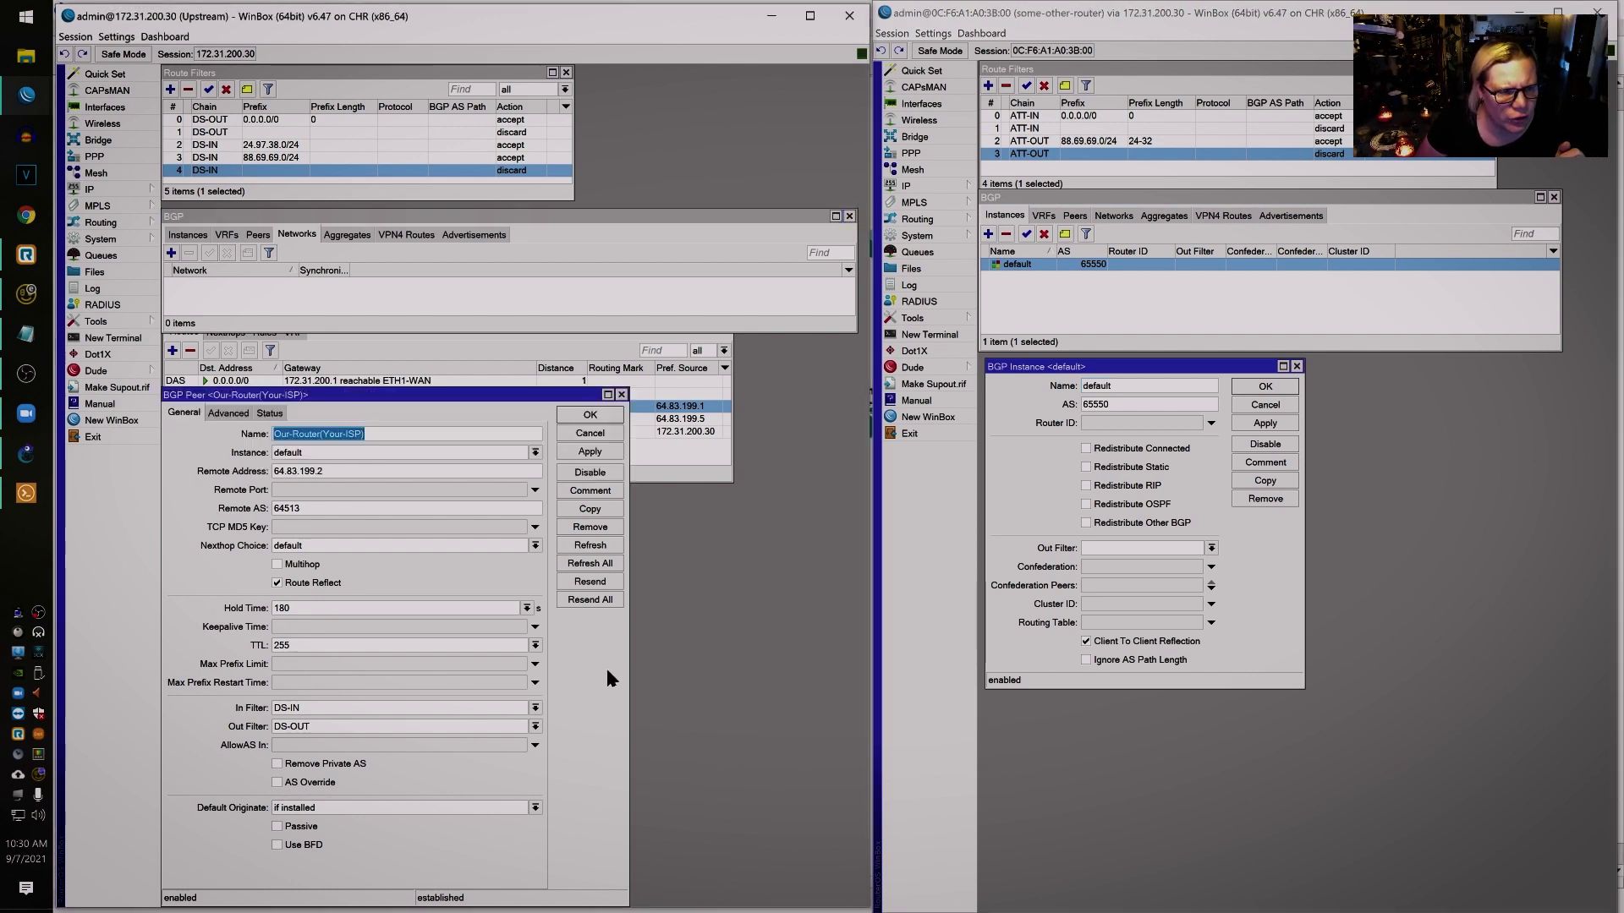
pyautogui.click(593, 434)
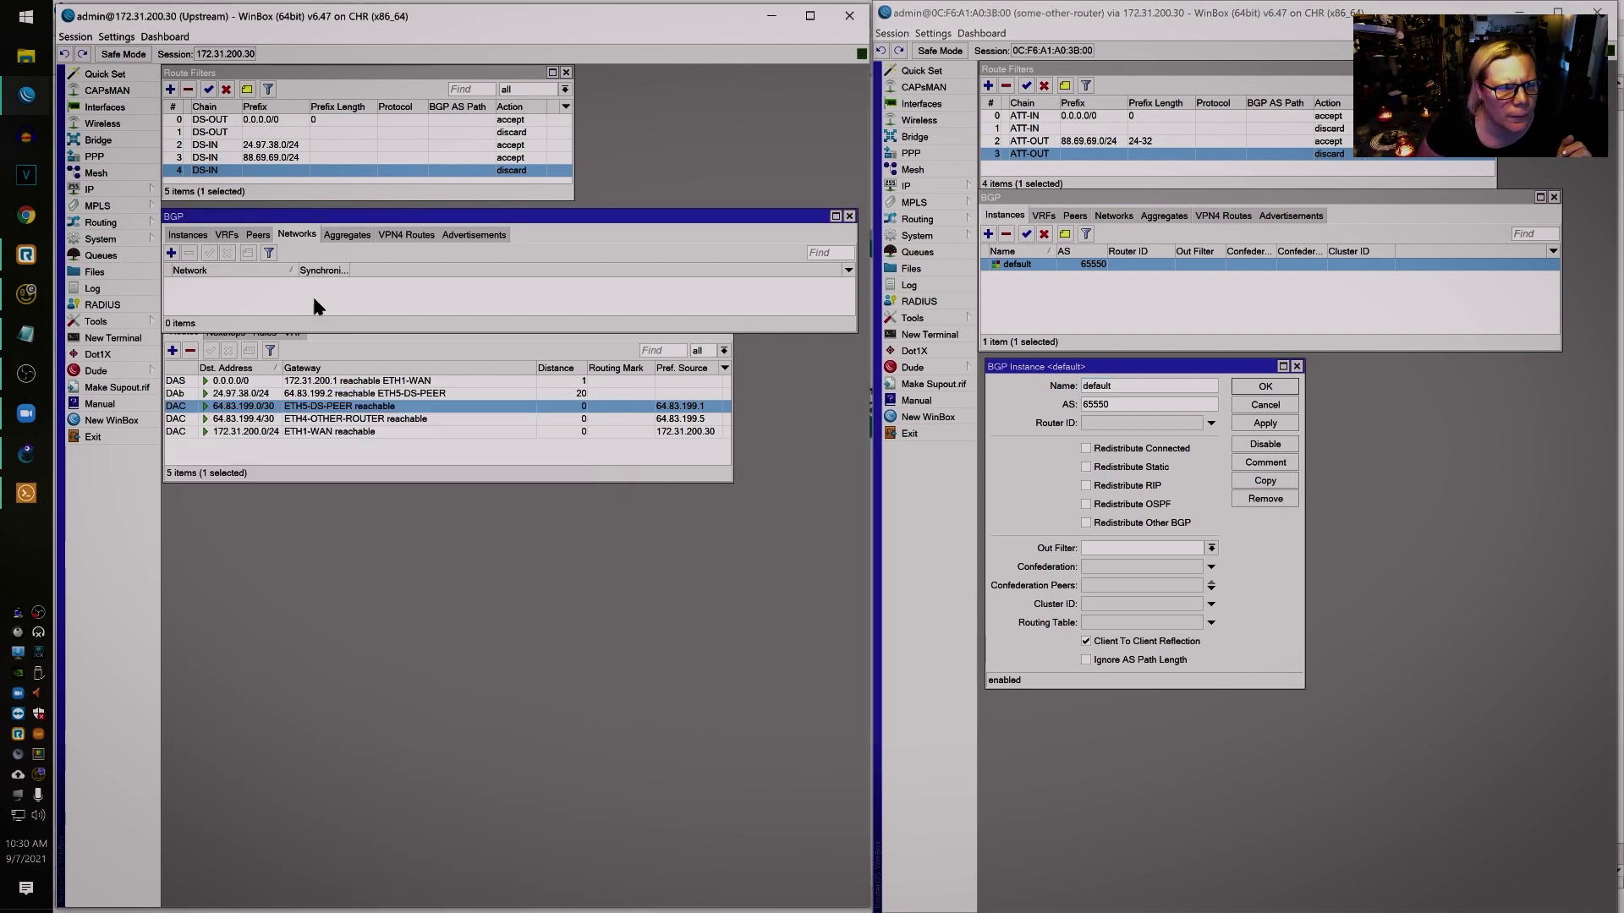
pyautogui.click(373, 286)
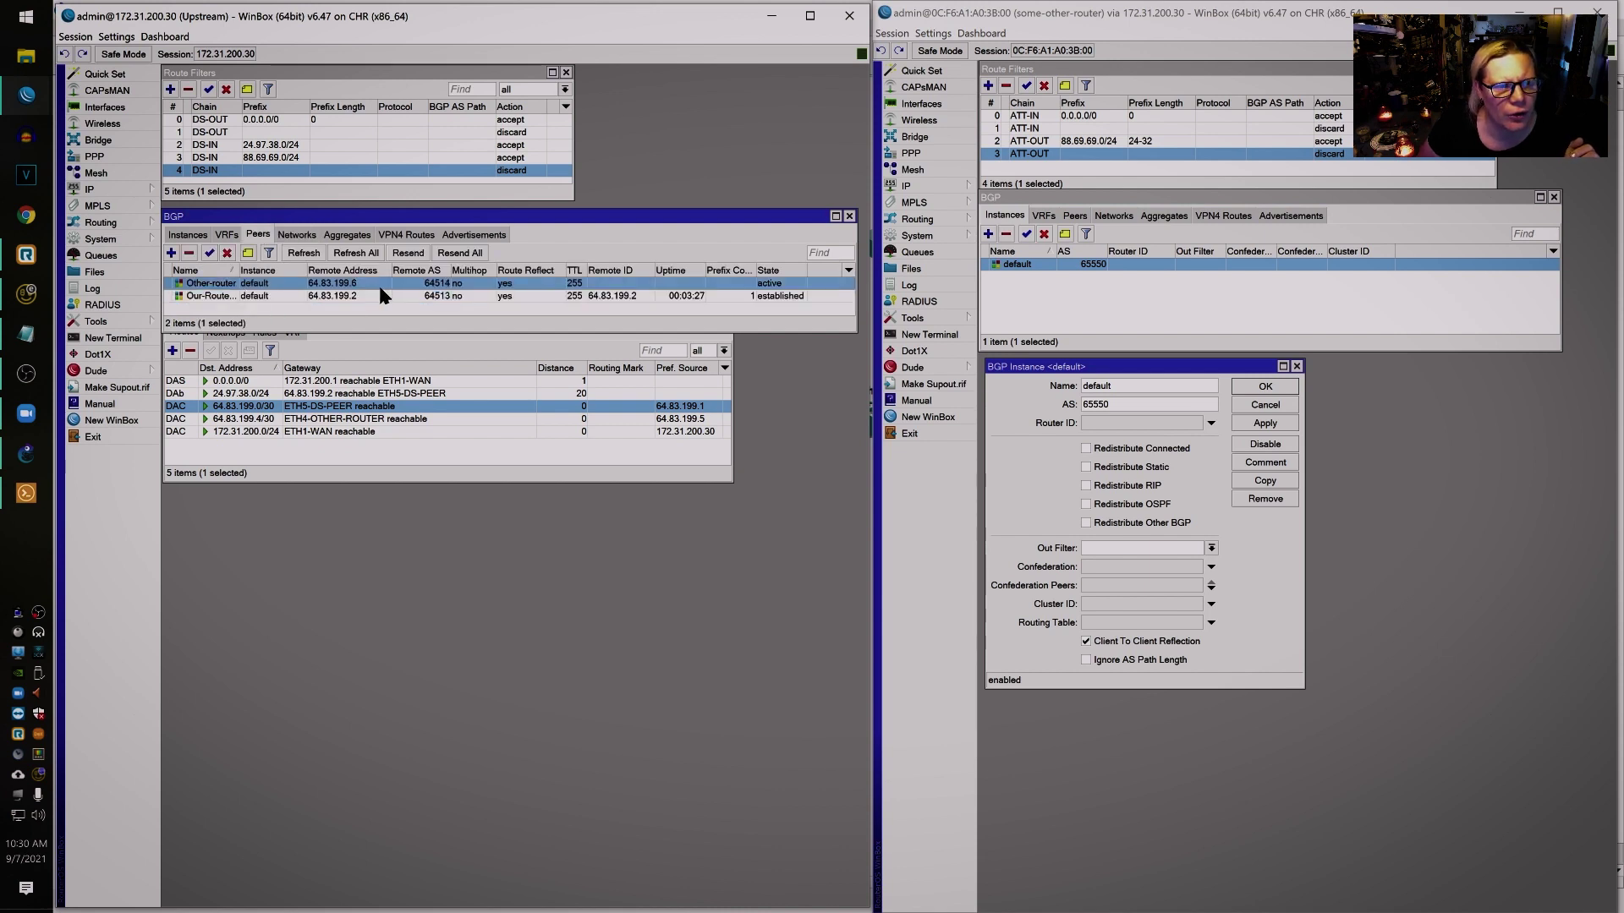
pyautogui.doubleClick(1152, 405)
pyautogui.write('64514')
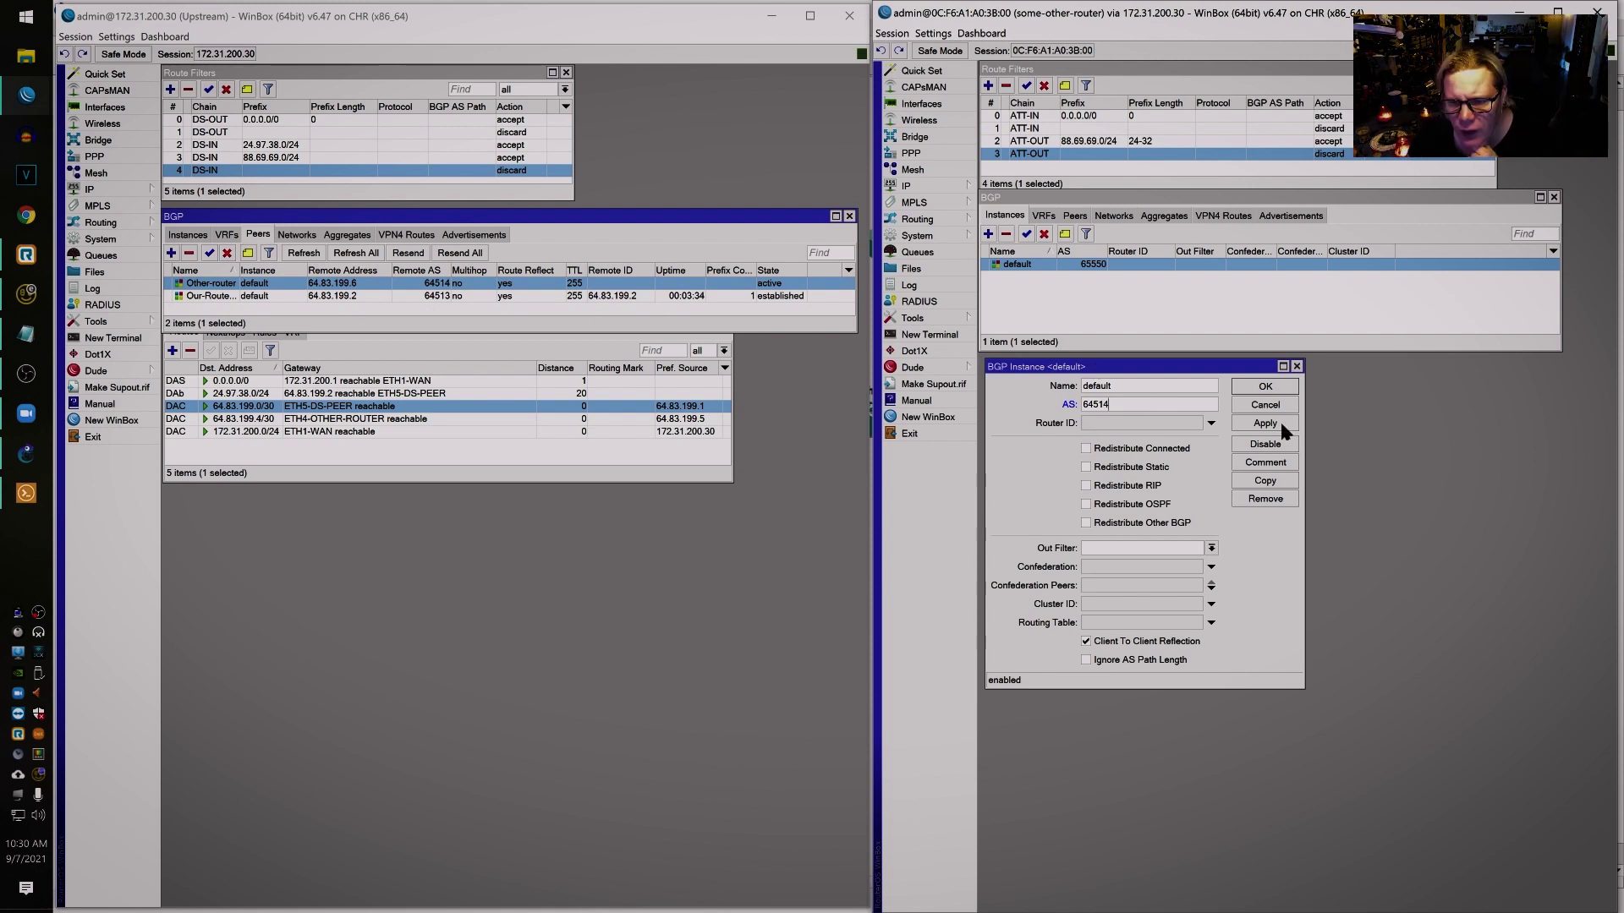
pyautogui.click(1263, 387)
# - Add 88.69.69.0/24 to some-other-router's advertised BGP networks with Synchronize turned off
pyautogui.click(1111, 216)
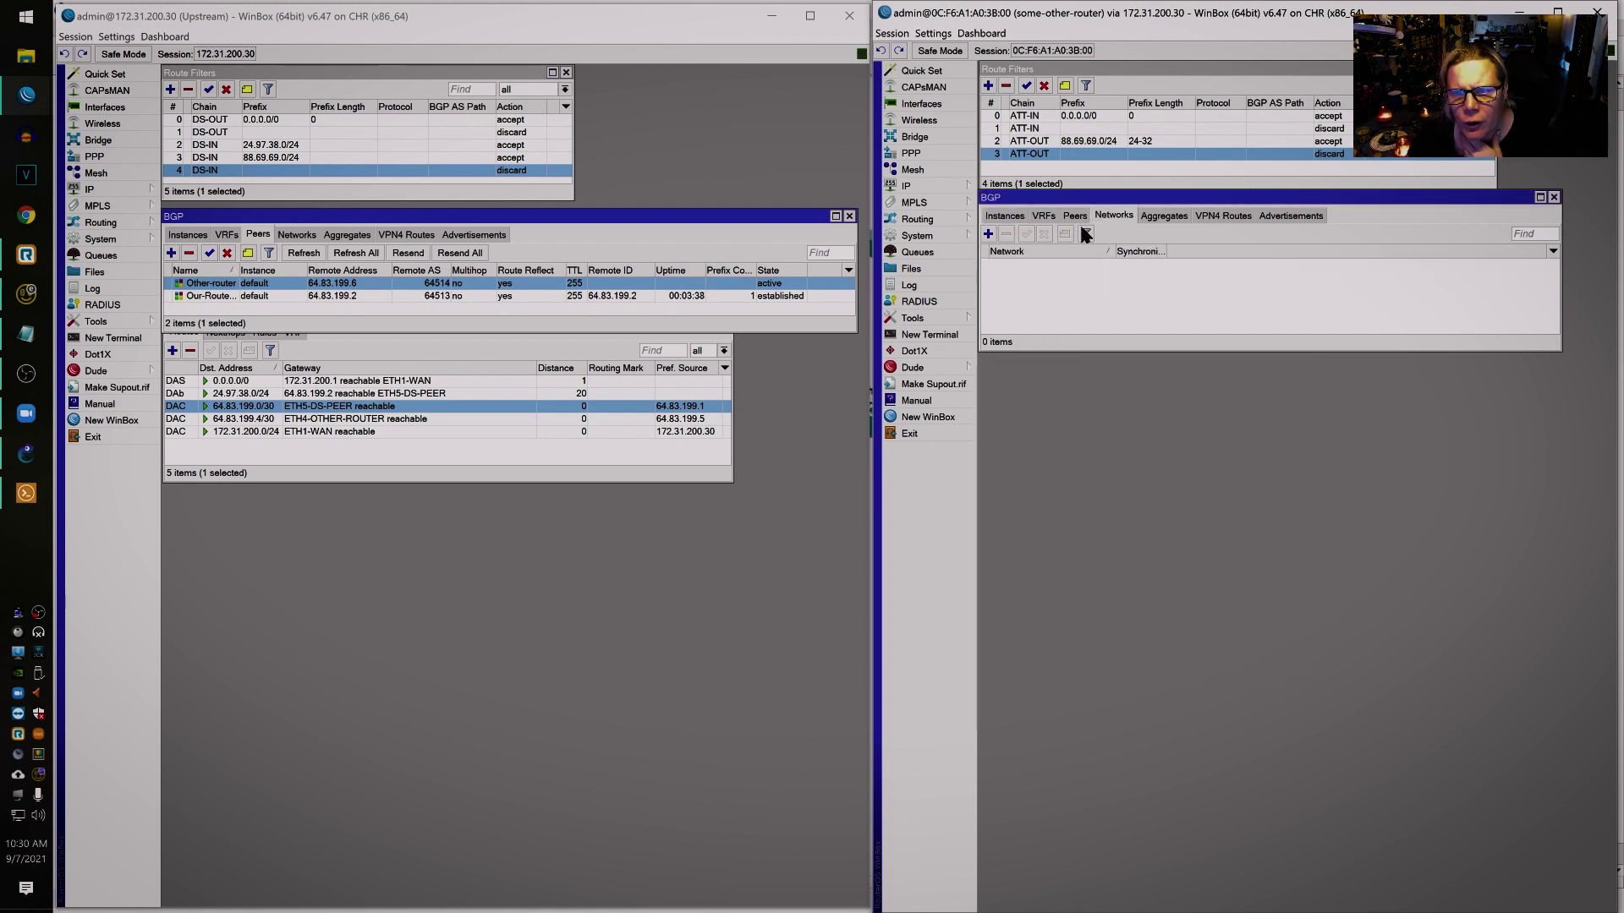
pyautogui.click(988, 234)
pyautogui.rightClick(1385, 382)
pyautogui.click(1429, 421)
pyautogui.click(1362, 405)
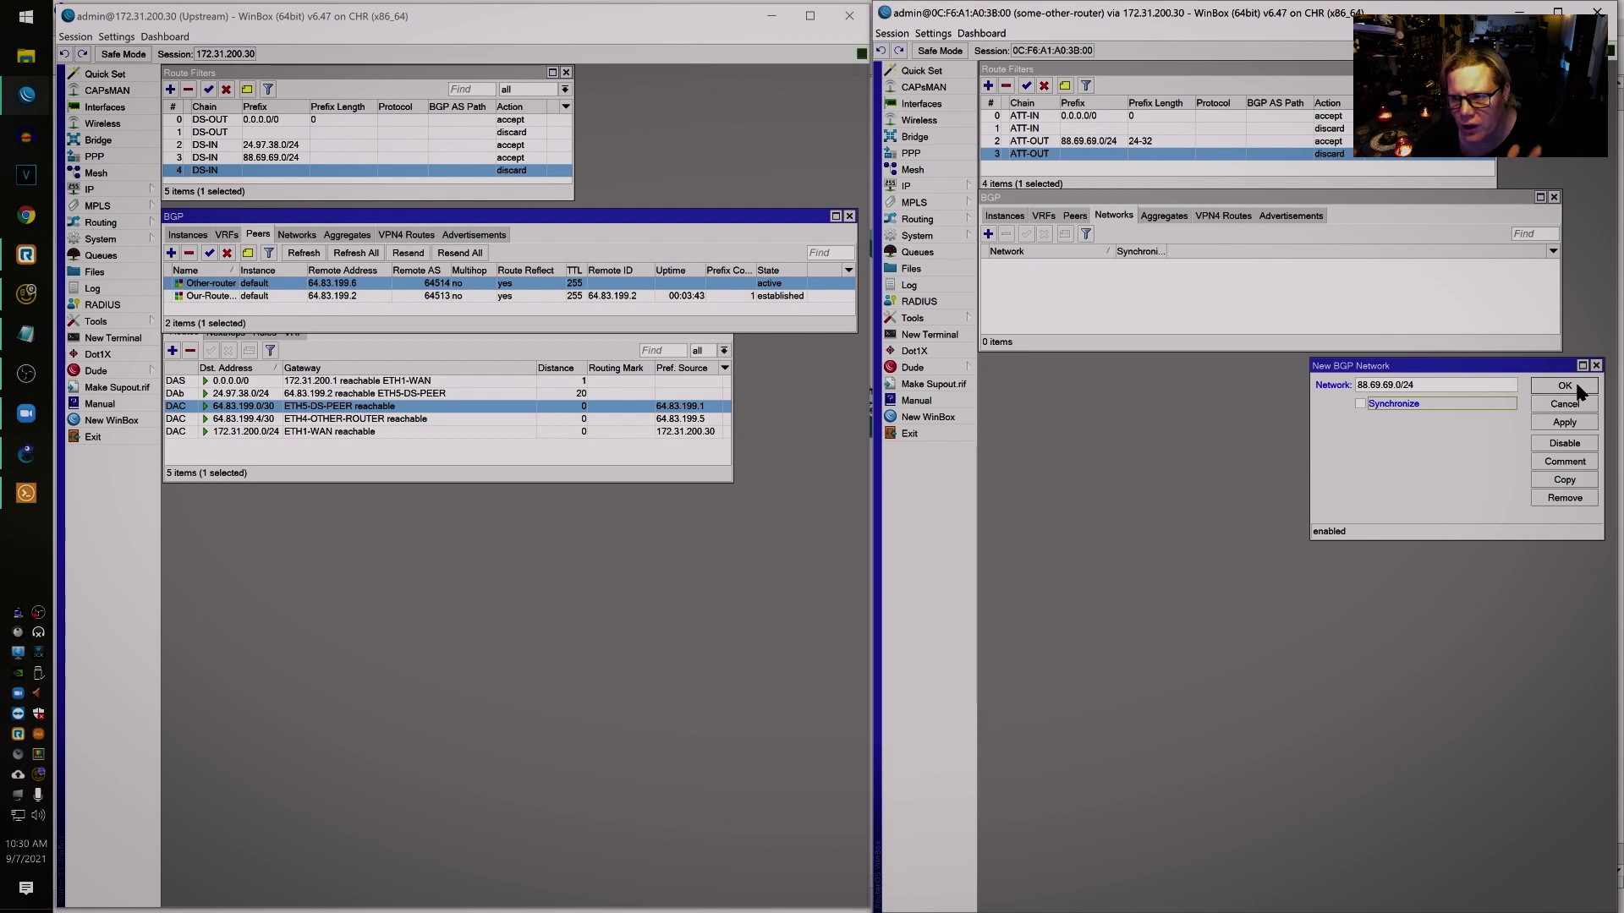
pyautogui.click(1564, 386)
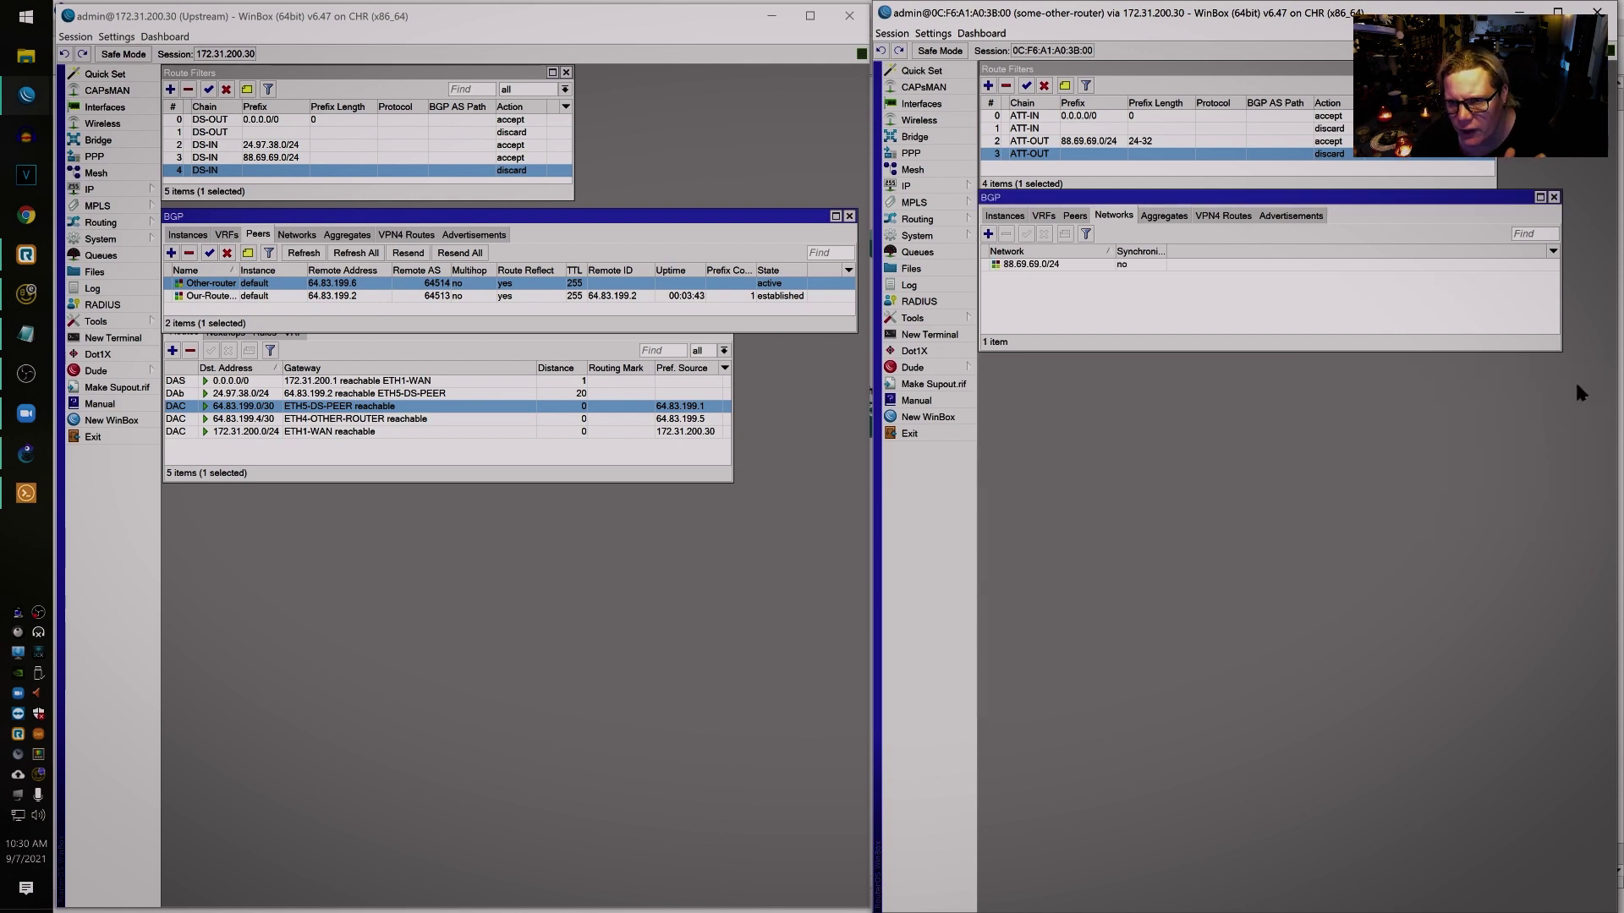
# - Make some-other-router's BGP window slightly taller and start a new BGP peer named ATT
pyautogui.click(1077, 217)
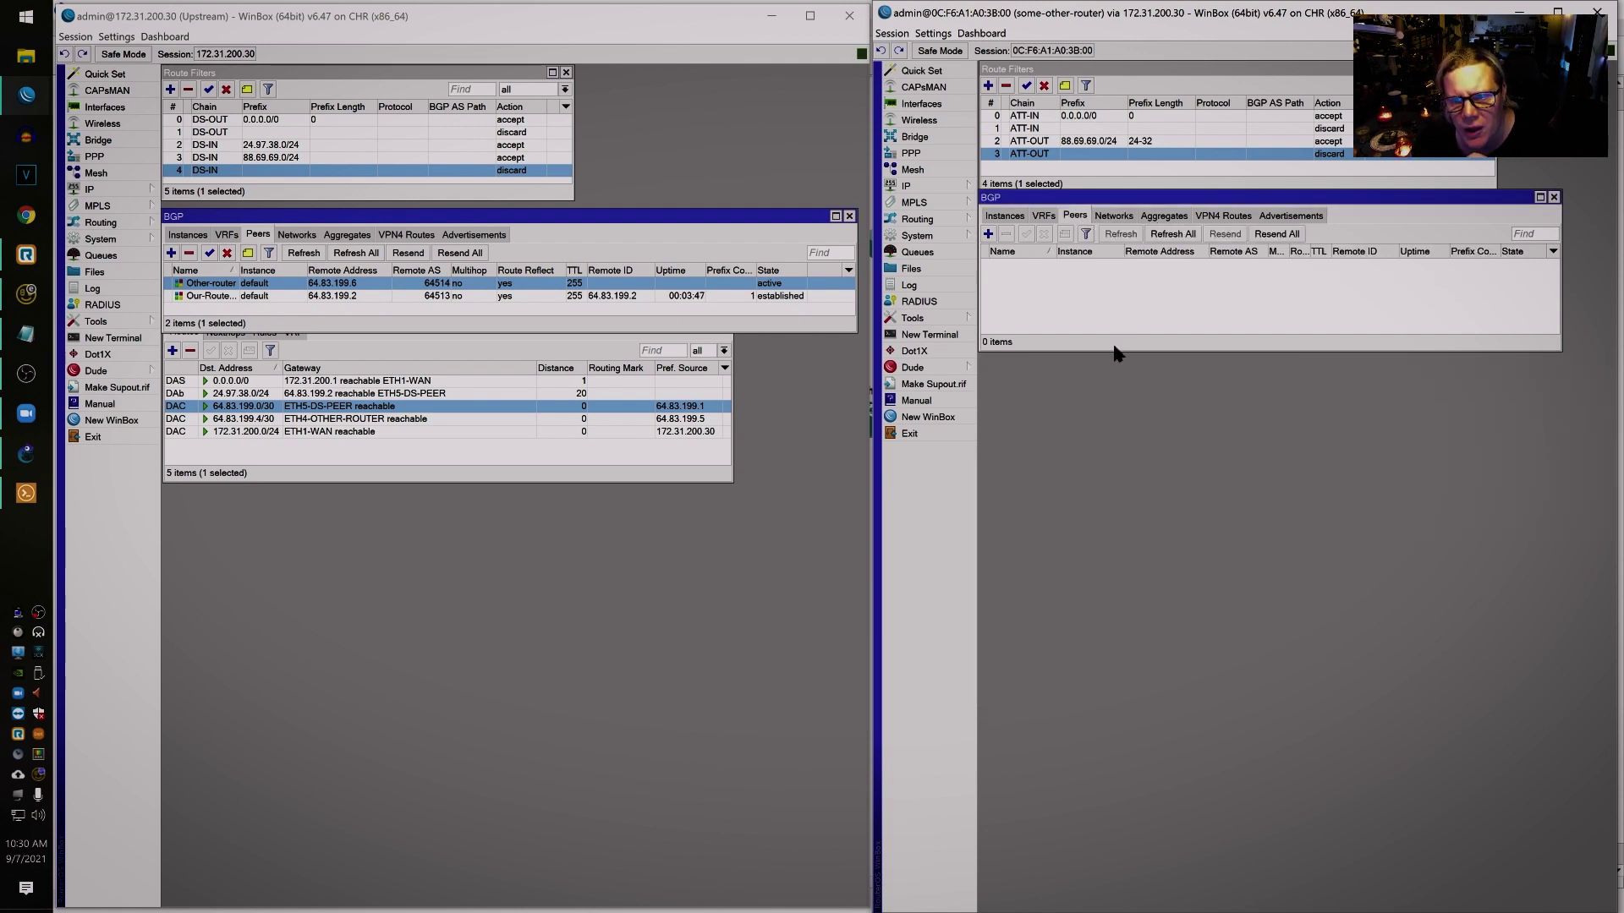
pyautogui.moveTo(1116, 350); pyautogui.dragTo(1109, 389)
pyautogui.click(989, 234)
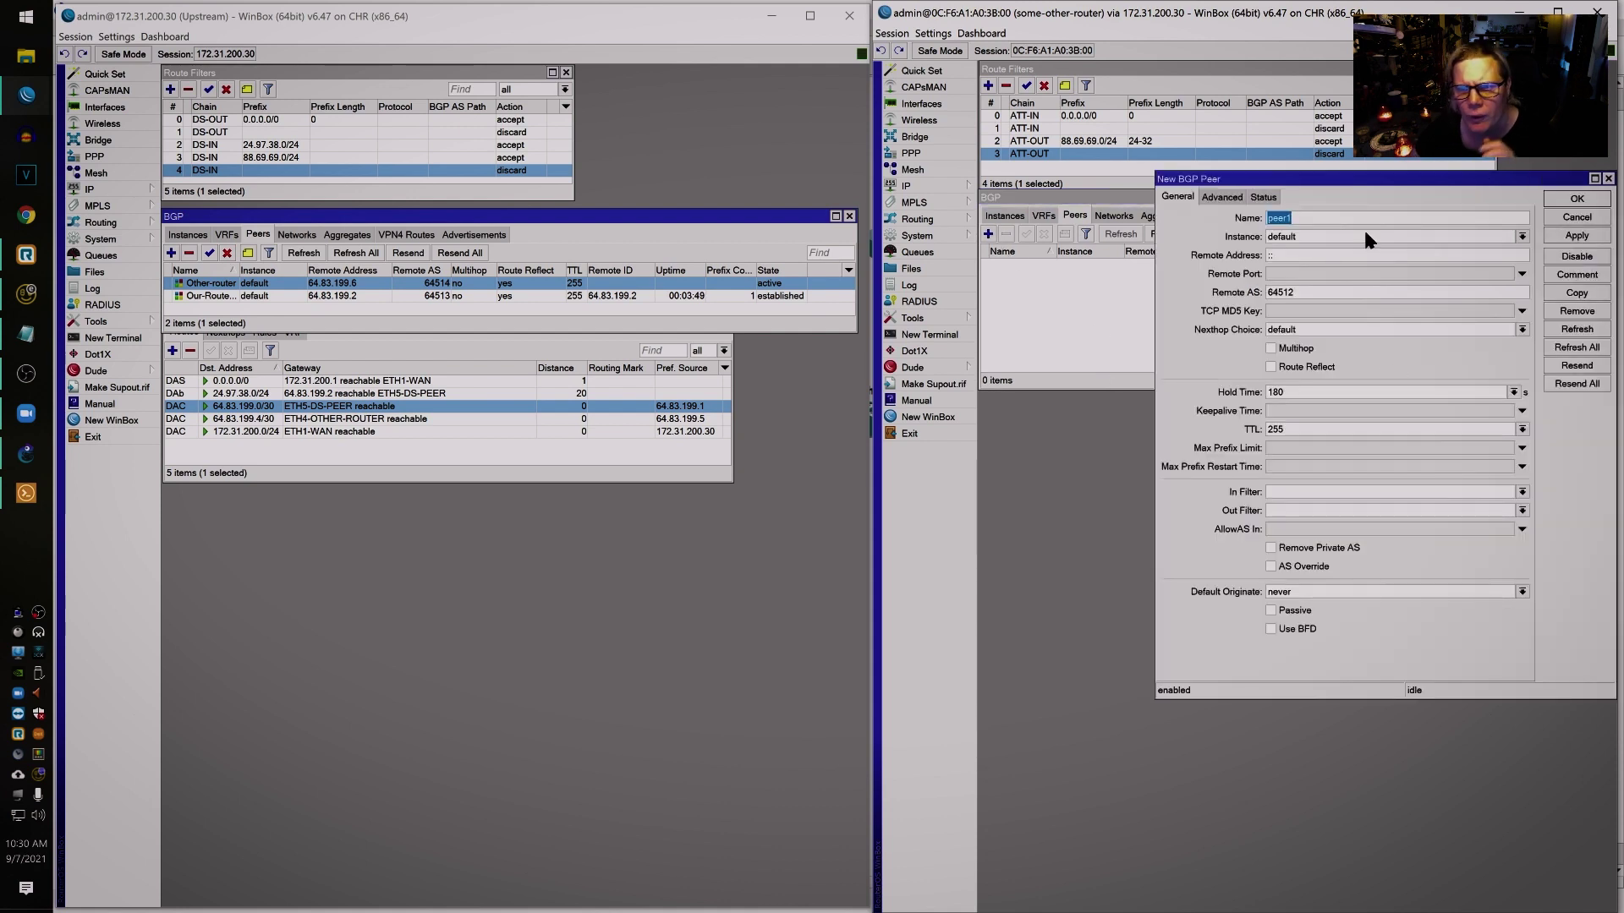
pyautogui.write('HE-NET')
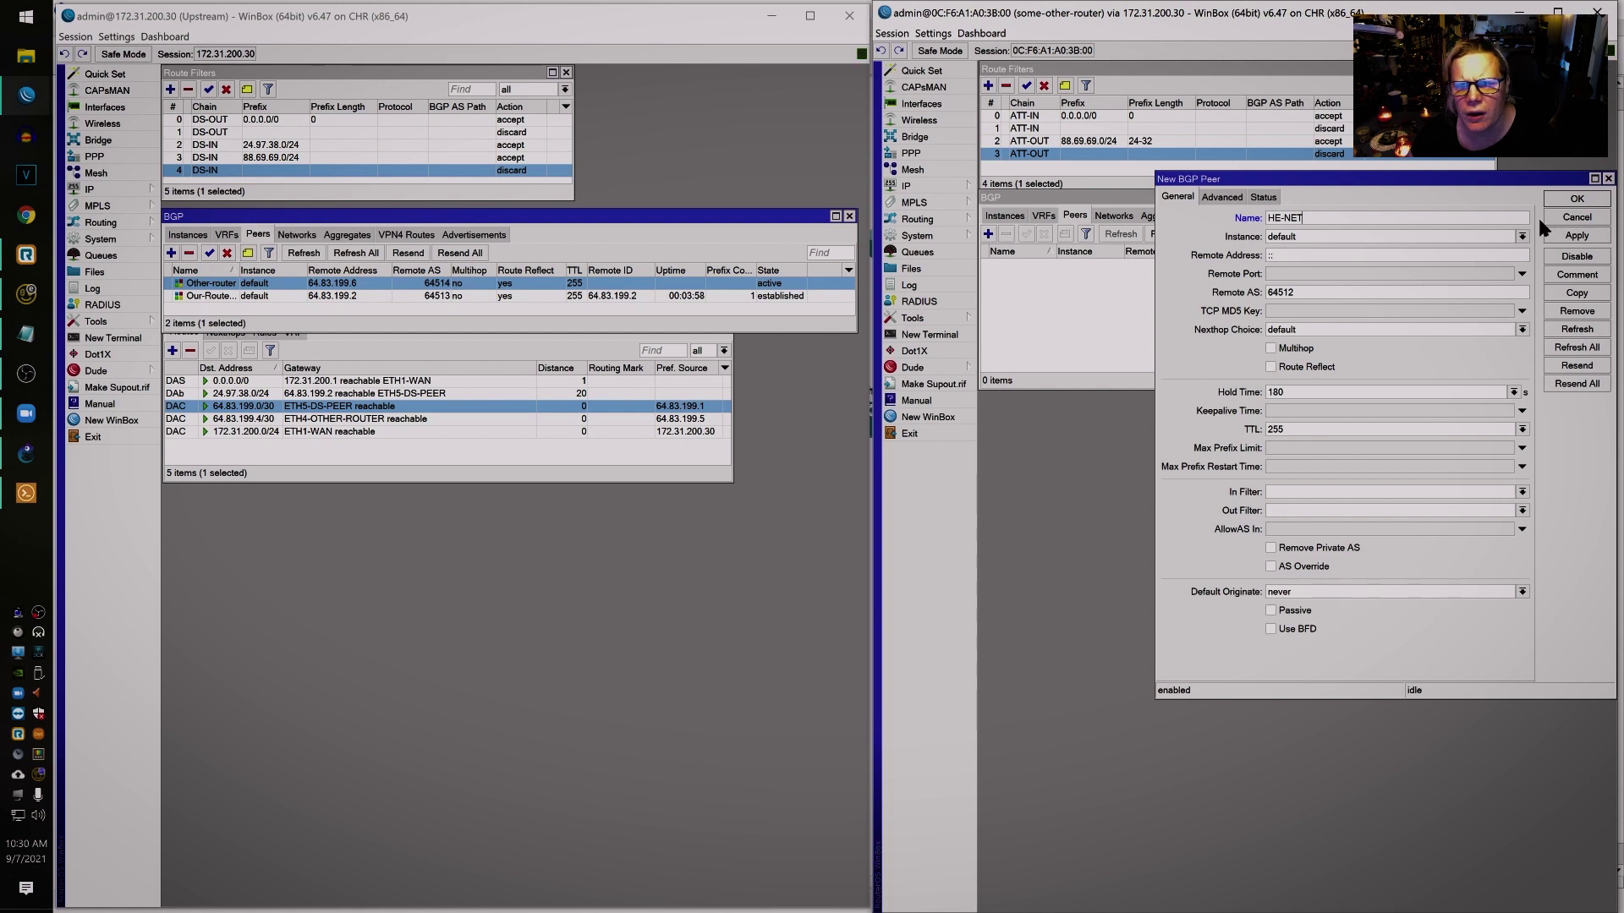
pyautogui.doubleClick(1330, 217)
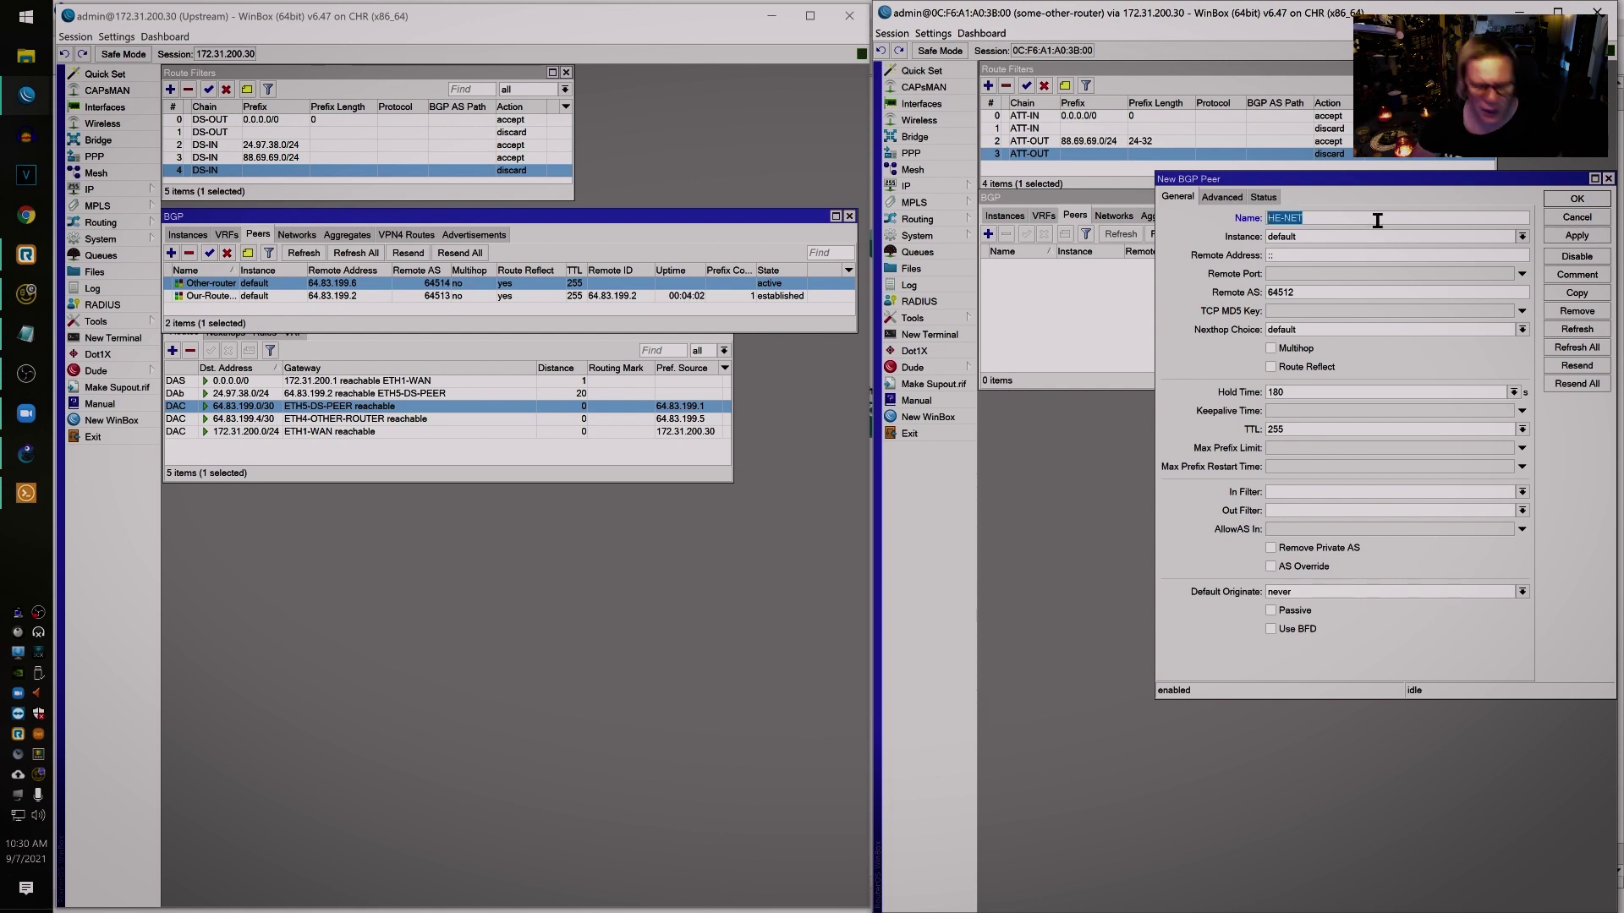
pyautogui.write('ATT')
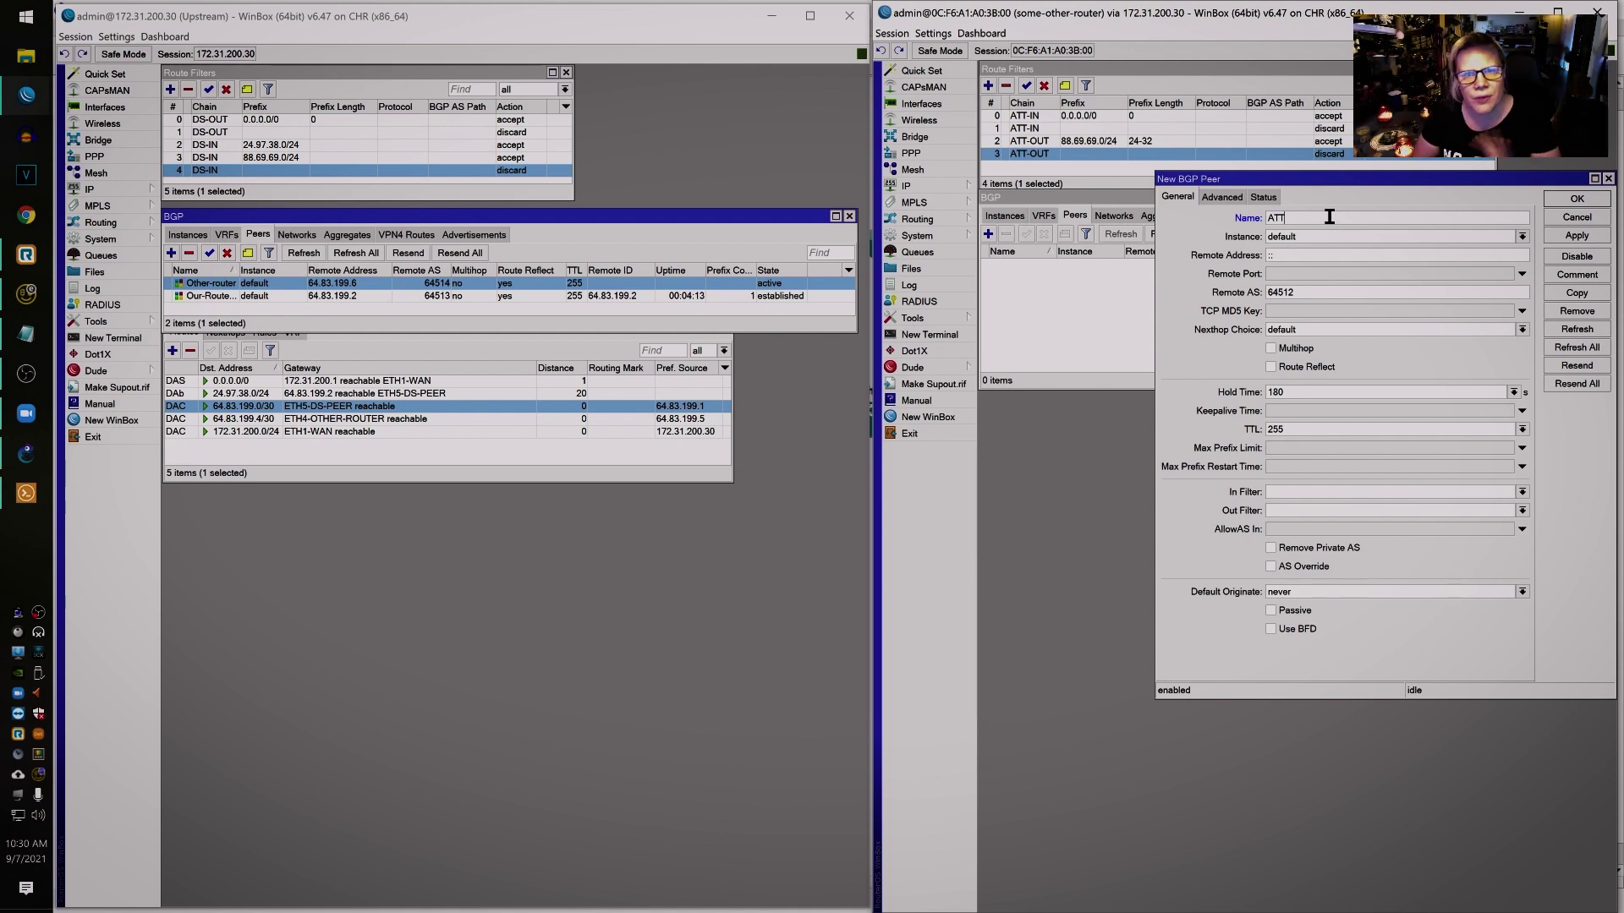
pyautogui.press('Tab')
pyautogui.press('Tab')
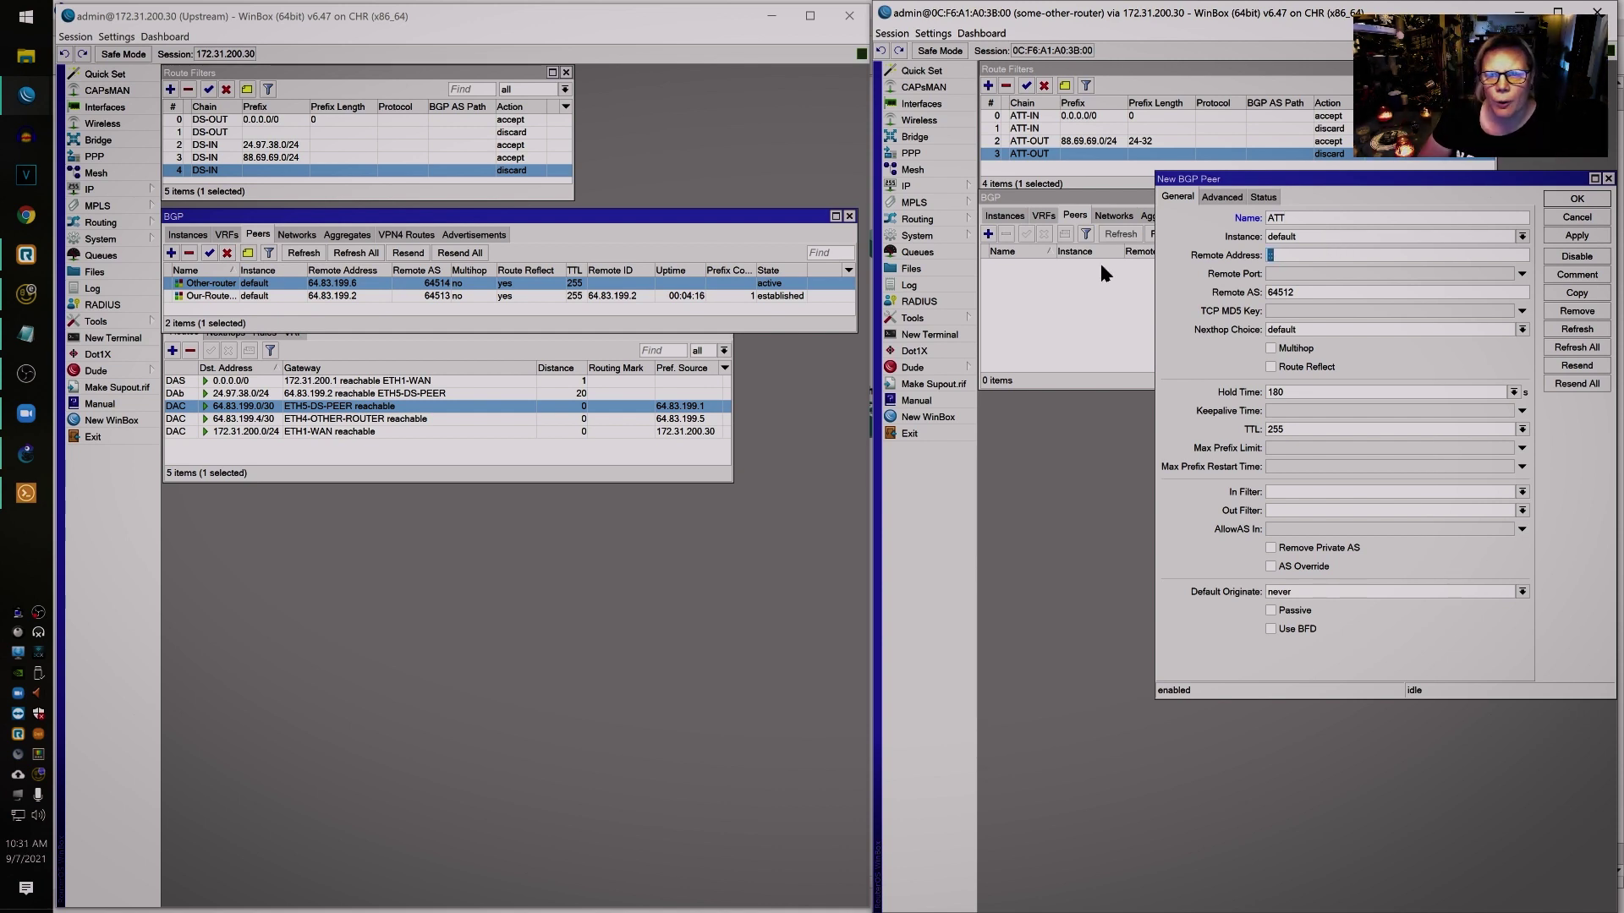
# - Look through some-other-router's route list for the address of the upstream neighbor and close the list
pyautogui.click(922, 186)
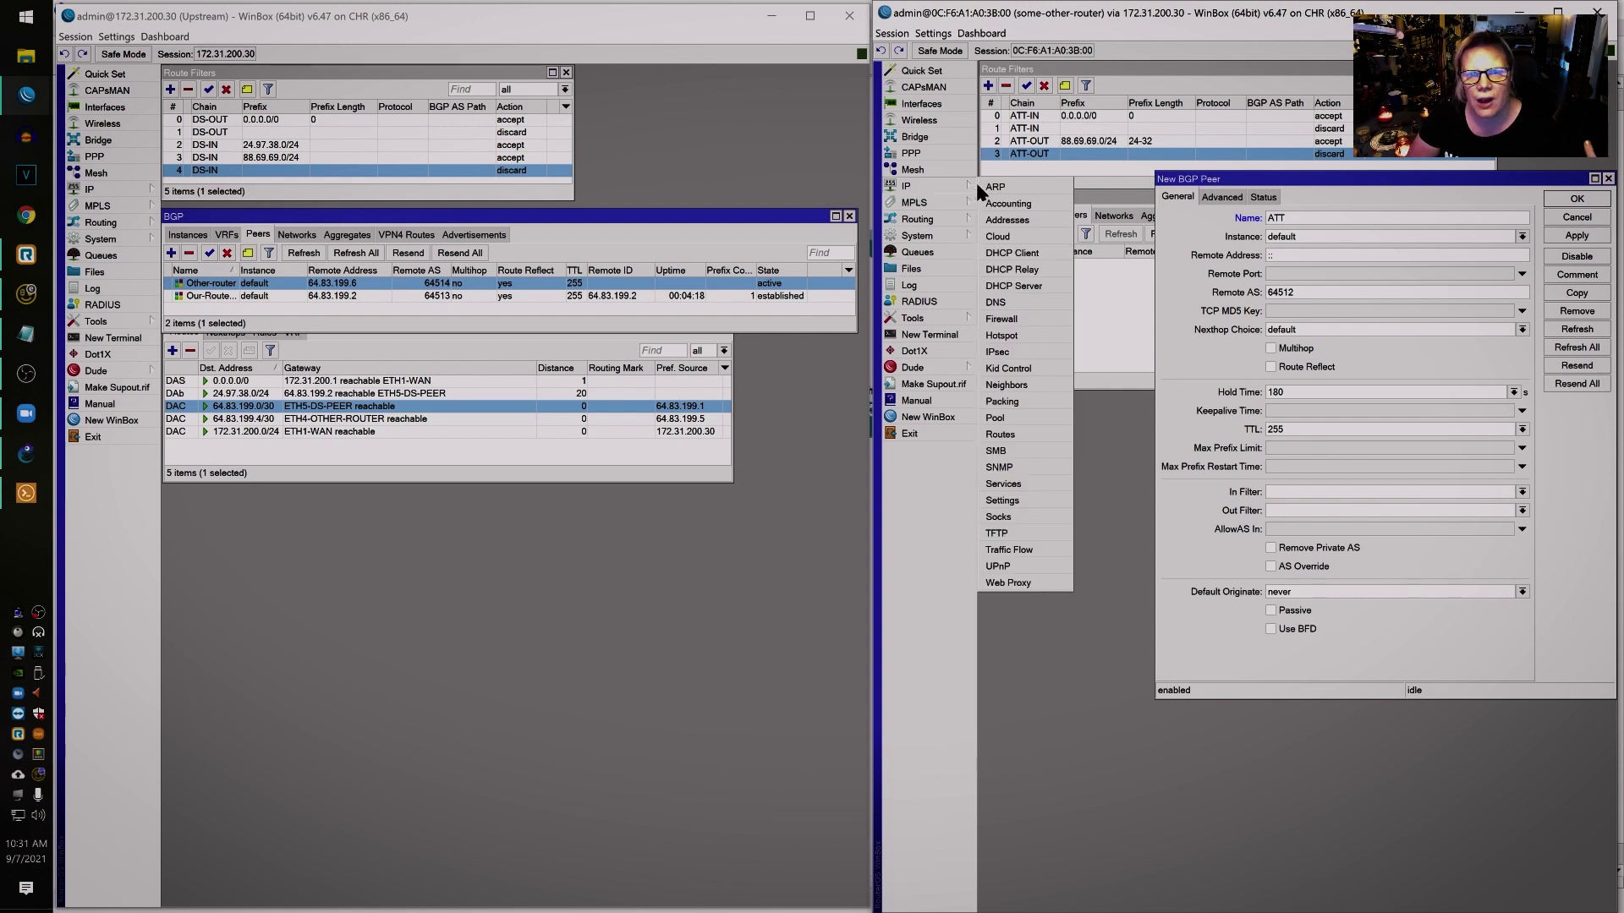
pyautogui.click(1014, 436)
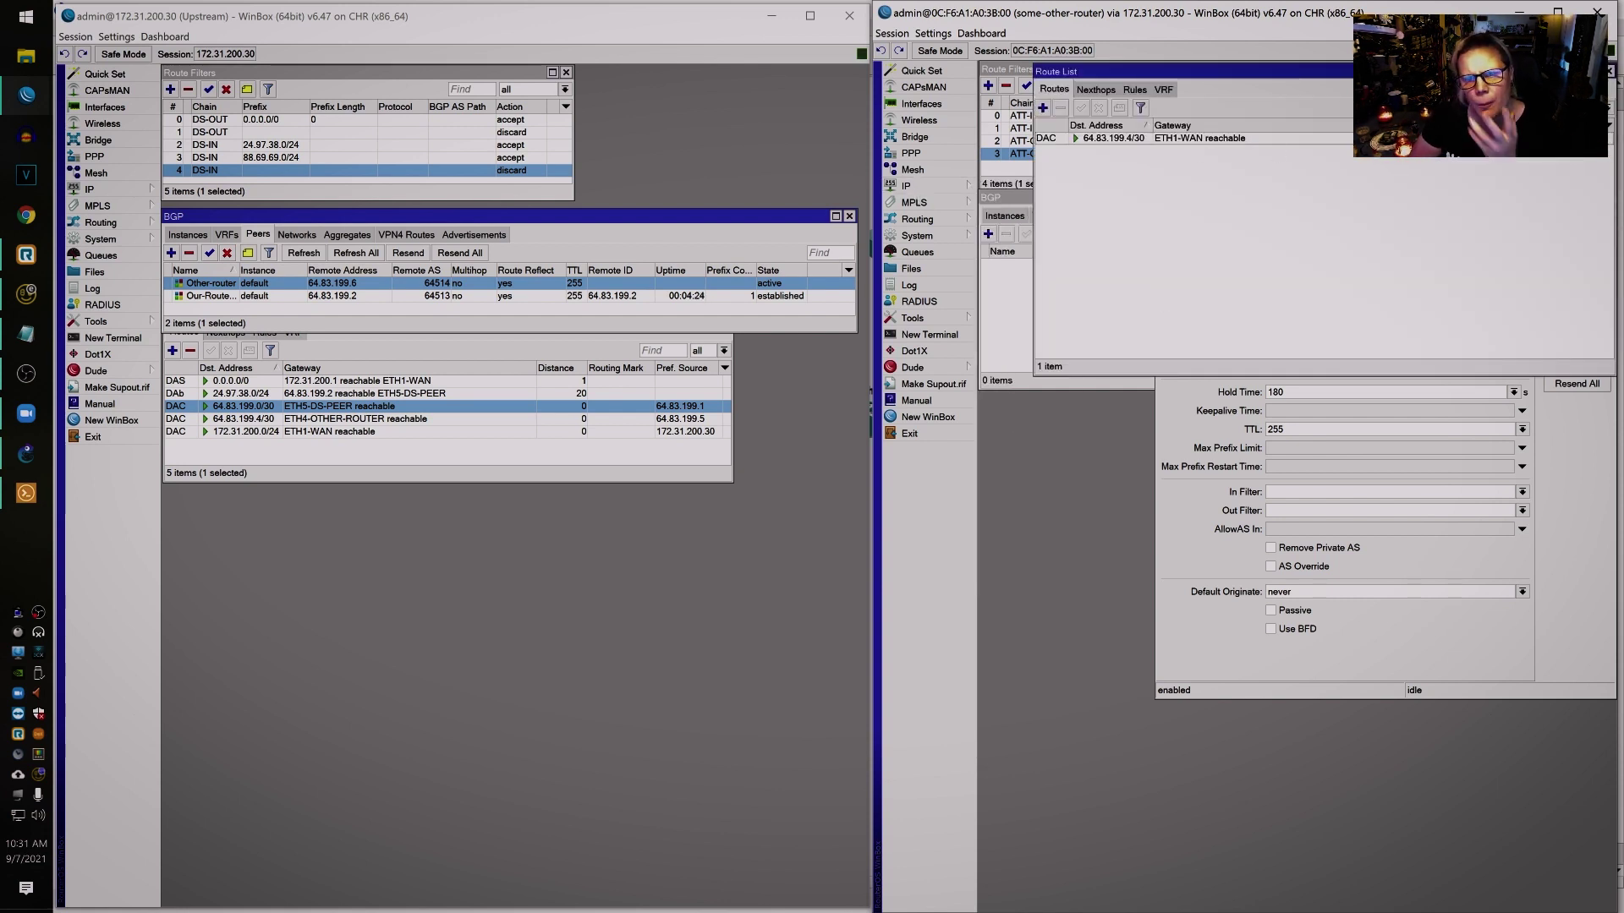
pyautogui.click(1609, 71)
# - Copy the ETH1-WAN IP address from some-other-router's address list and leave the entry unchanged
pyautogui.click(932, 182)
pyautogui.click(1017, 219)
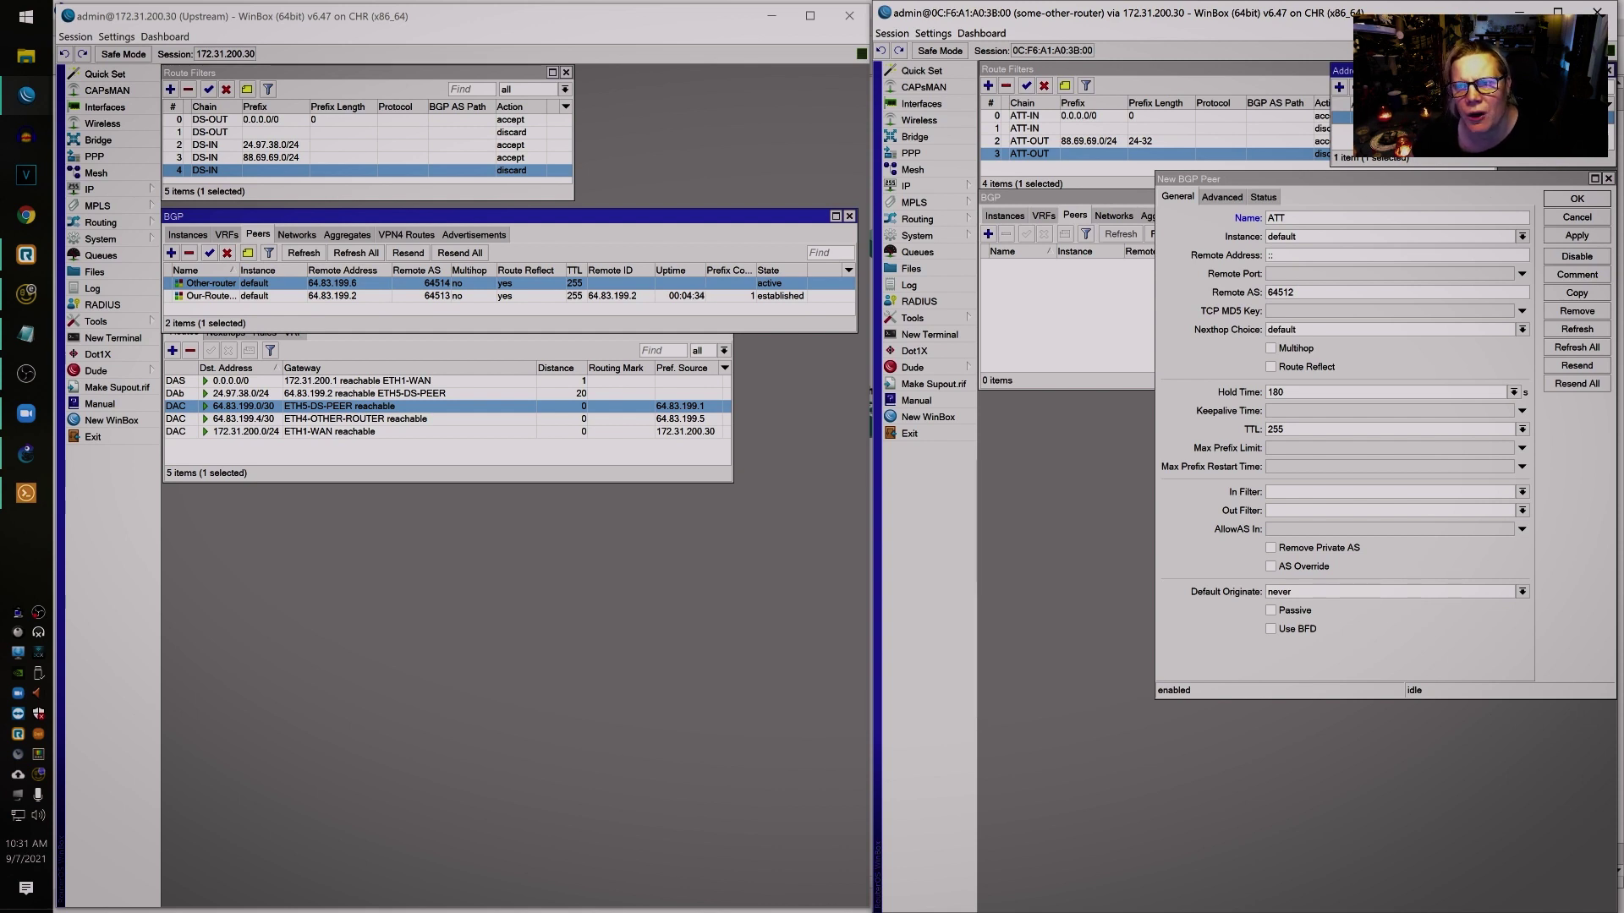
pyautogui.doubleClick(1344, 116)
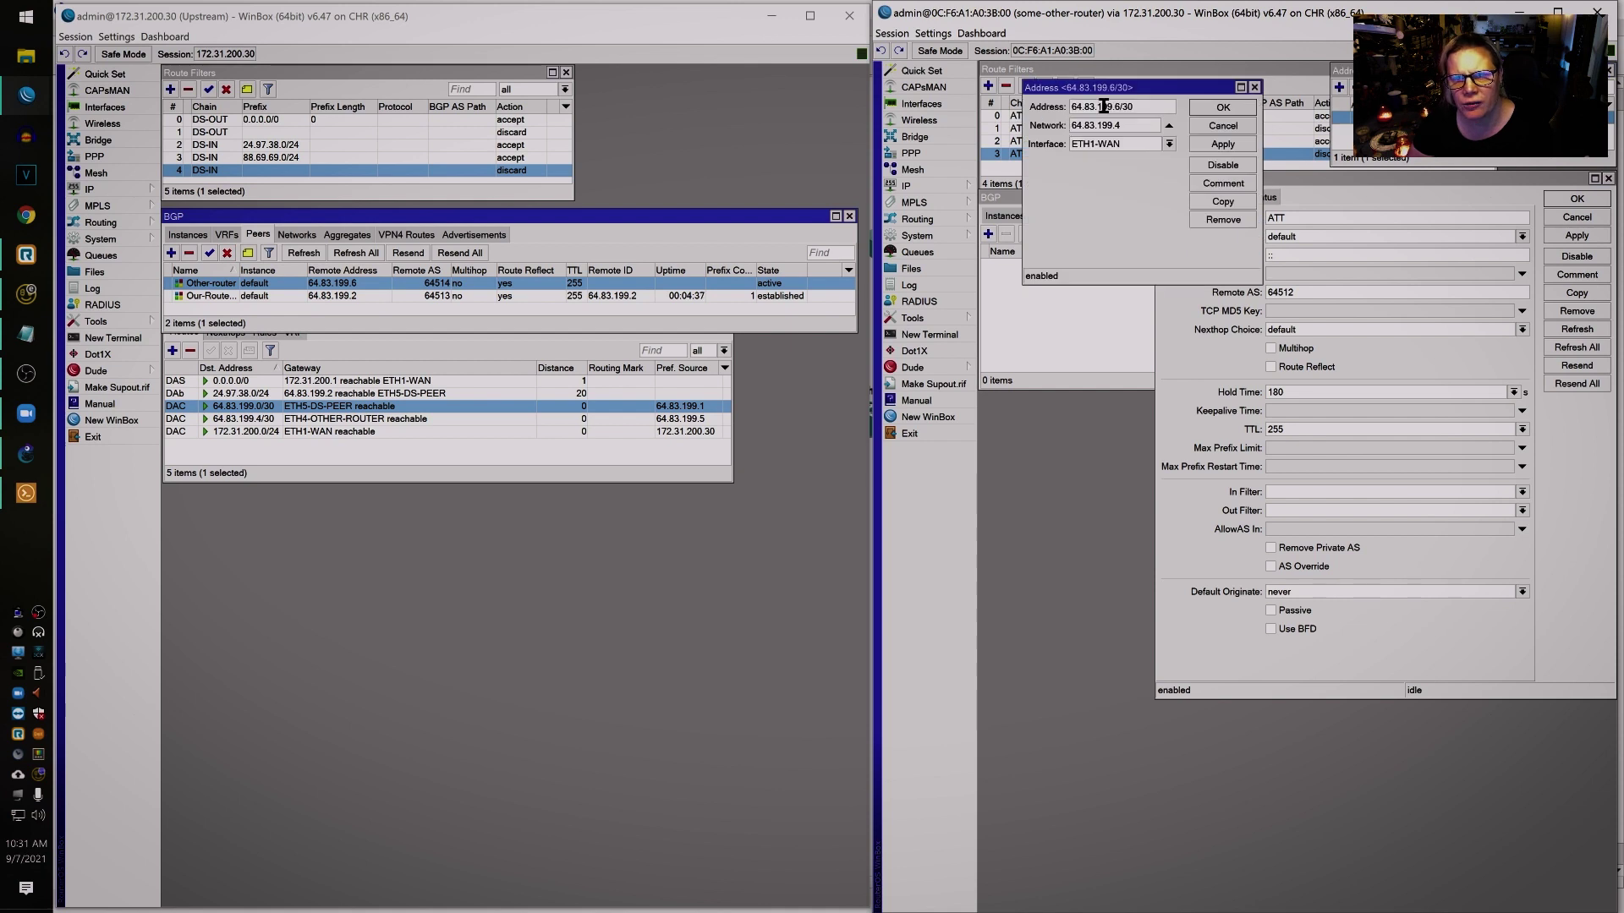
pyautogui.doubleClick(1098, 108)
pyautogui.rightClick(1098, 112)
pyautogui.click(1127, 135)
pyautogui.click(1223, 126)
# - Paste the copied address as the ATT peer's remote address and change it to 64.83.199.5
pyautogui.click(1296, 254)
pyautogui.rightClick(1295, 255)
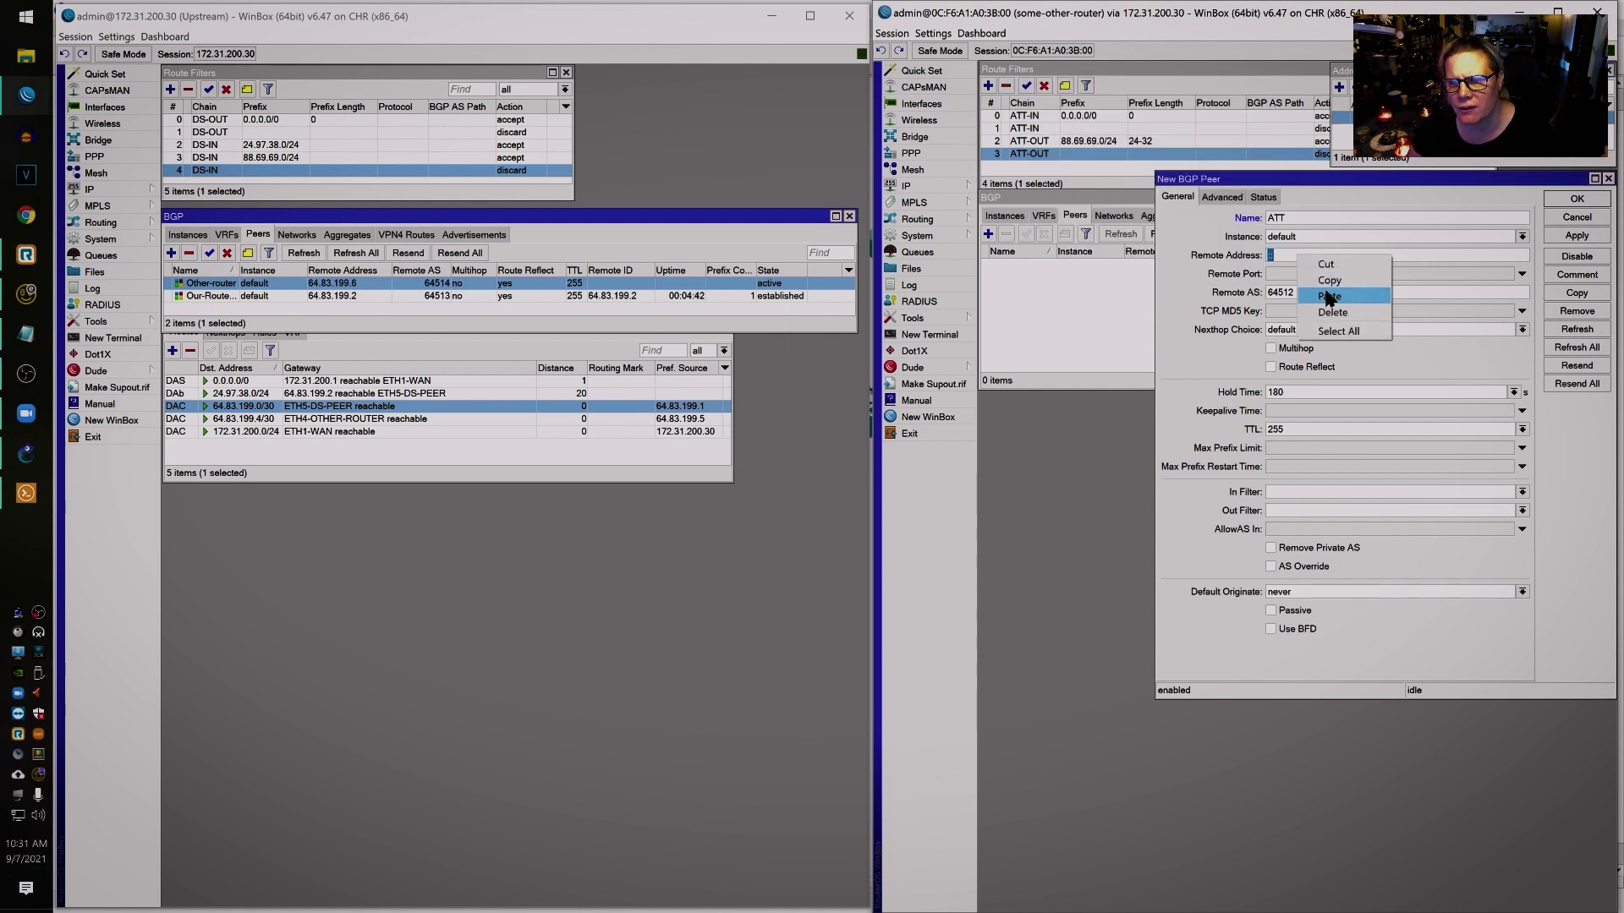
pyautogui.click(1335, 299)
pyautogui.press('BackSpace')
pyautogui.write('5')
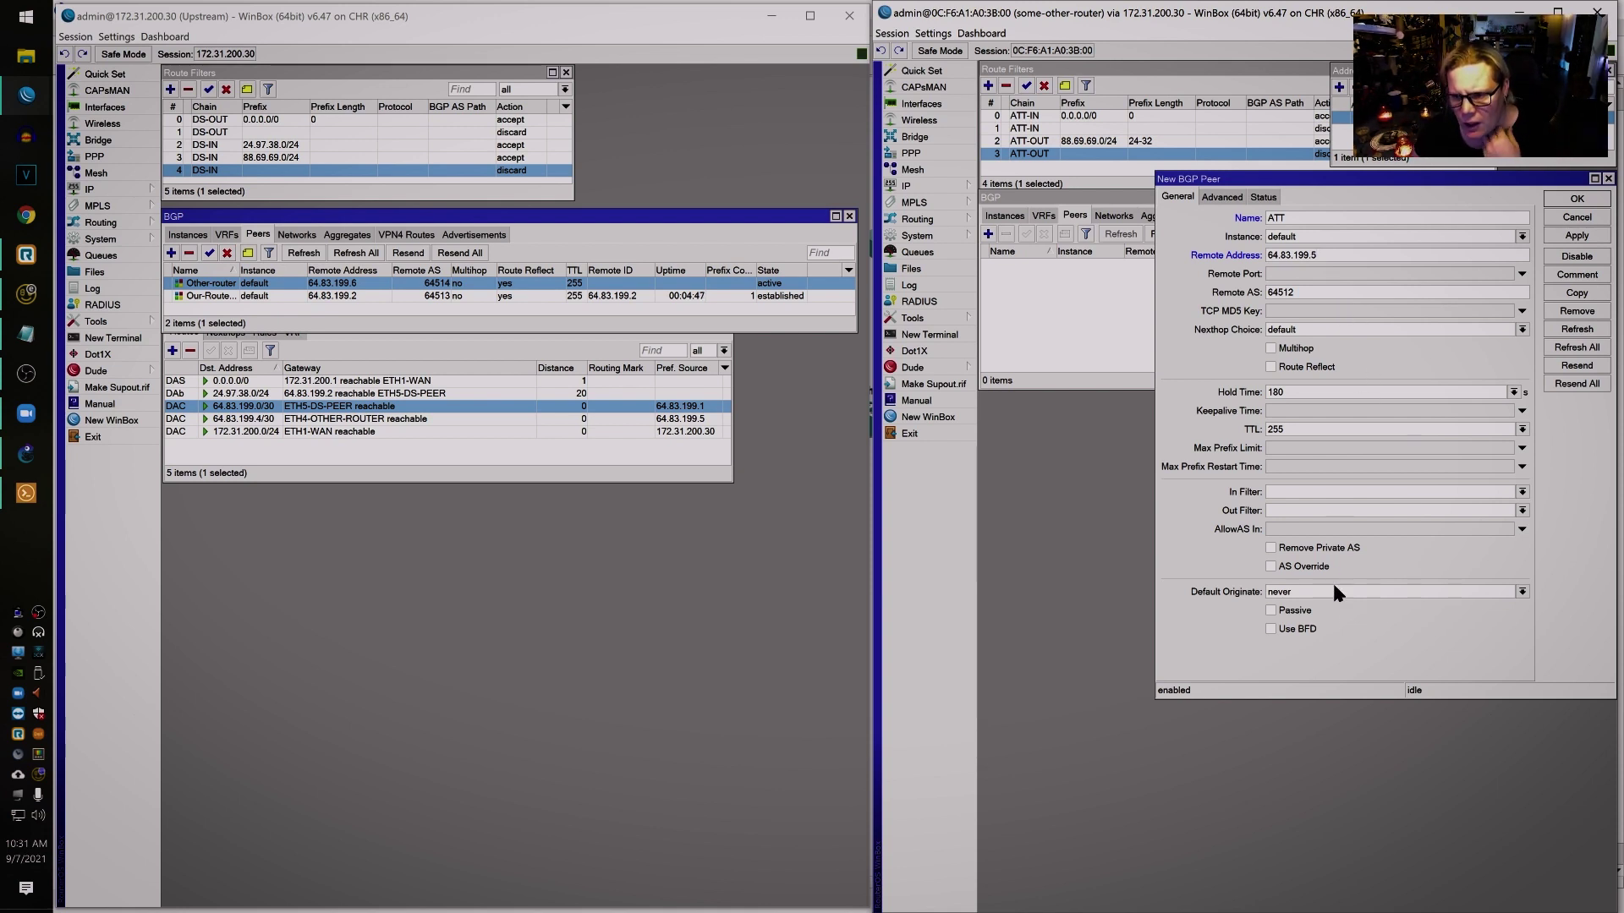
# - Set the ATT peer's Default Originate to if installed, In Filter to ATT-IN and Out Filter to ATT-OUT, and save the peer
pyautogui.click(1522, 592)
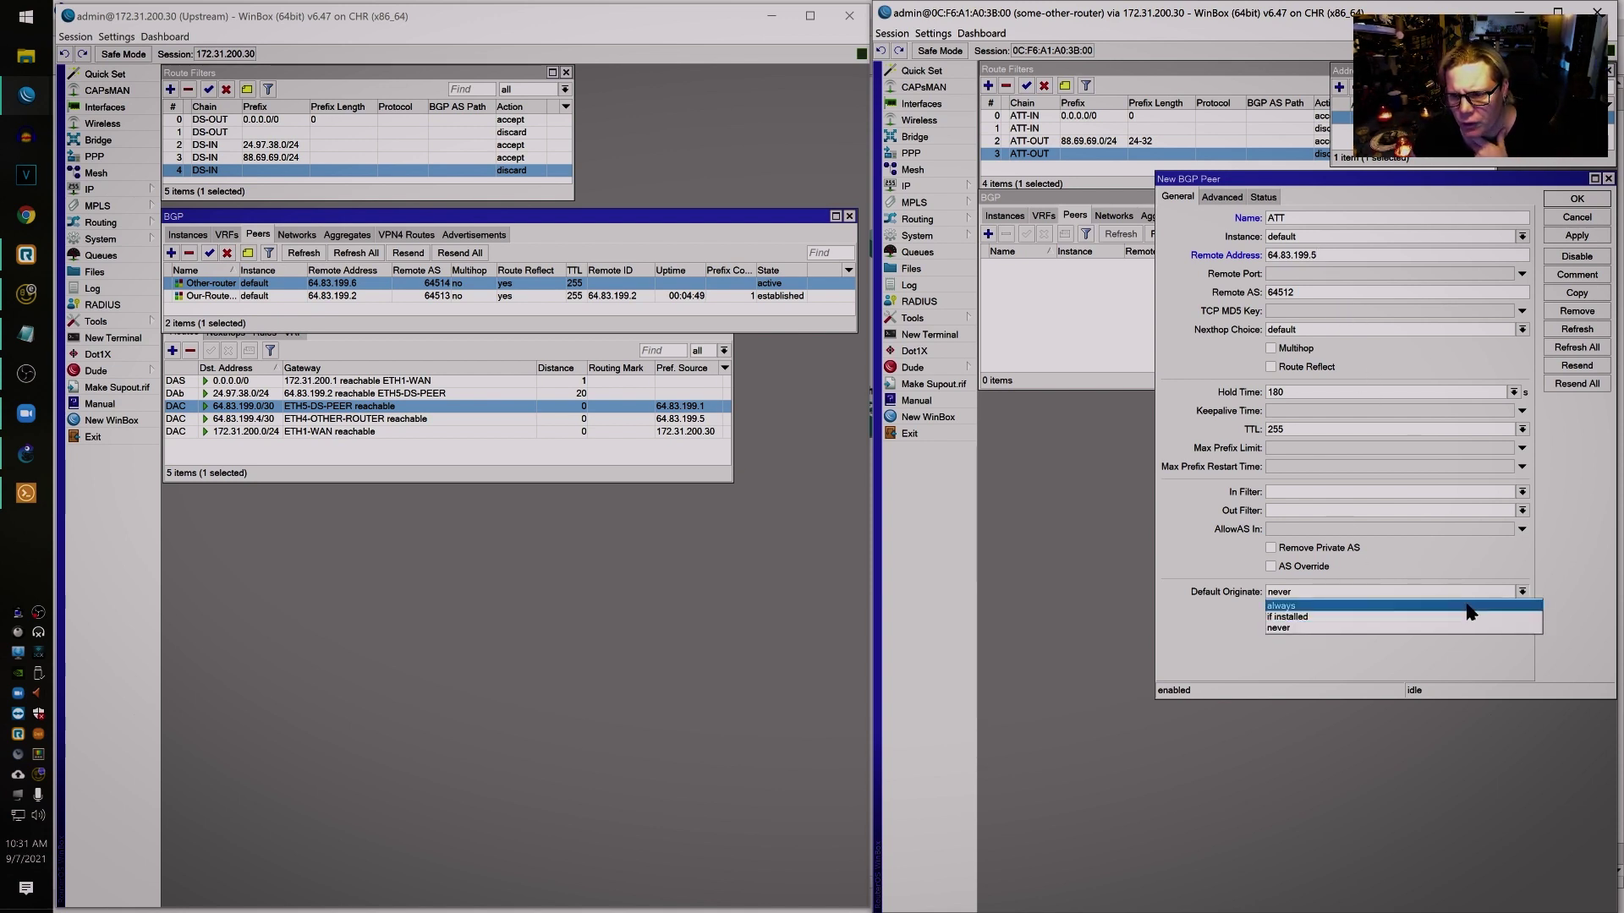
pyautogui.click(1467, 628)
pyautogui.click(1521, 492)
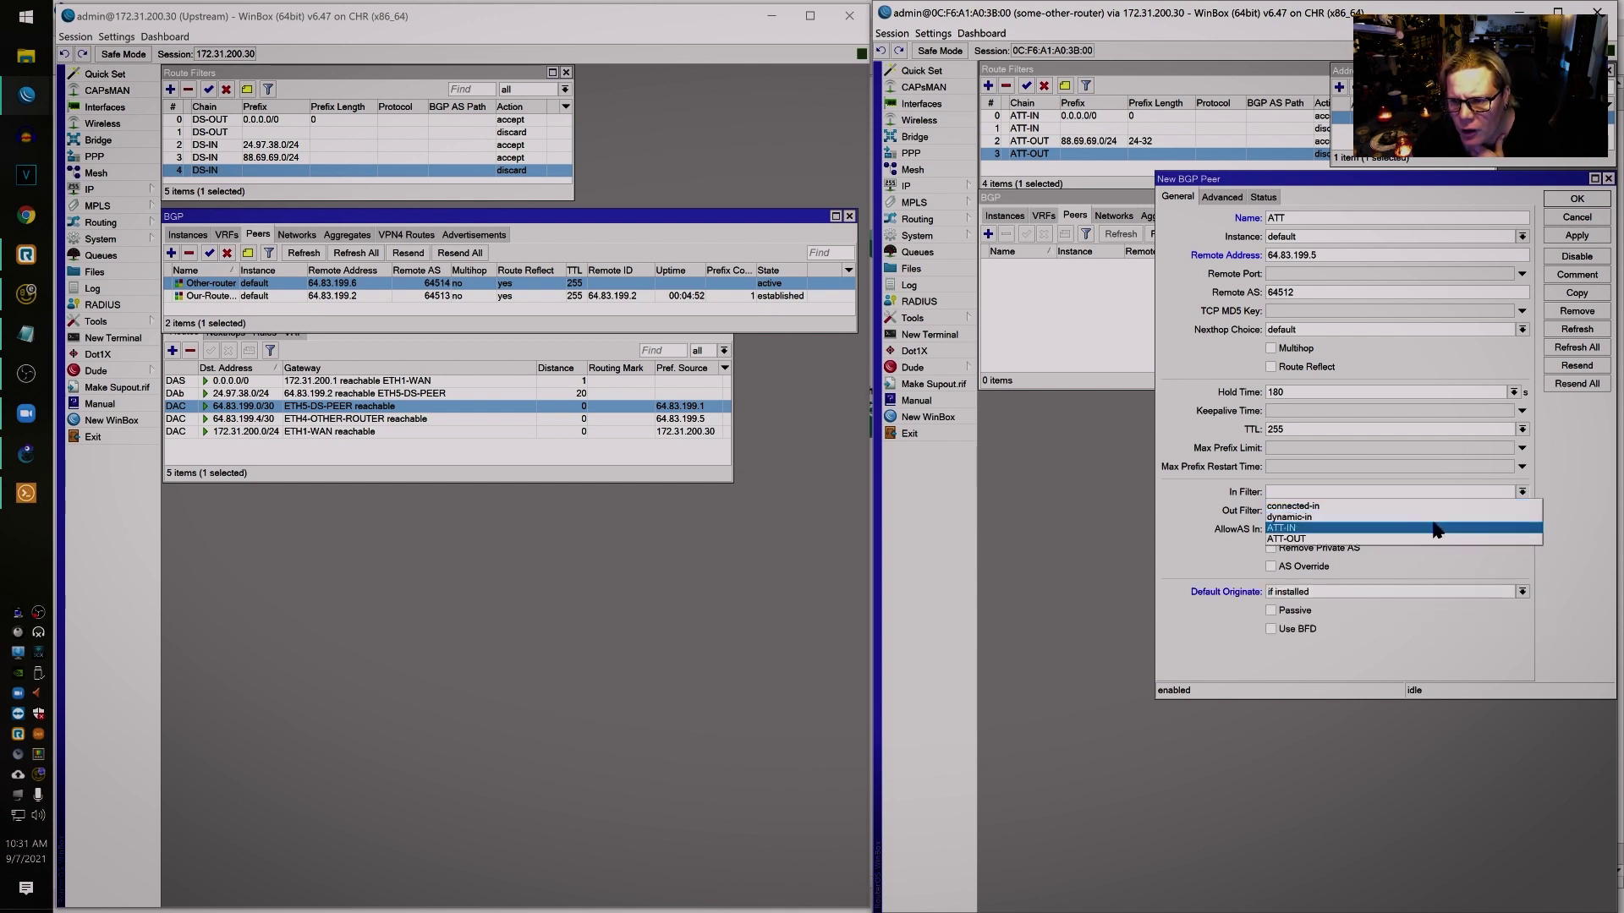
pyautogui.click(1436, 527)
pyautogui.click(1521, 510)
pyautogui.click(1402, 558)
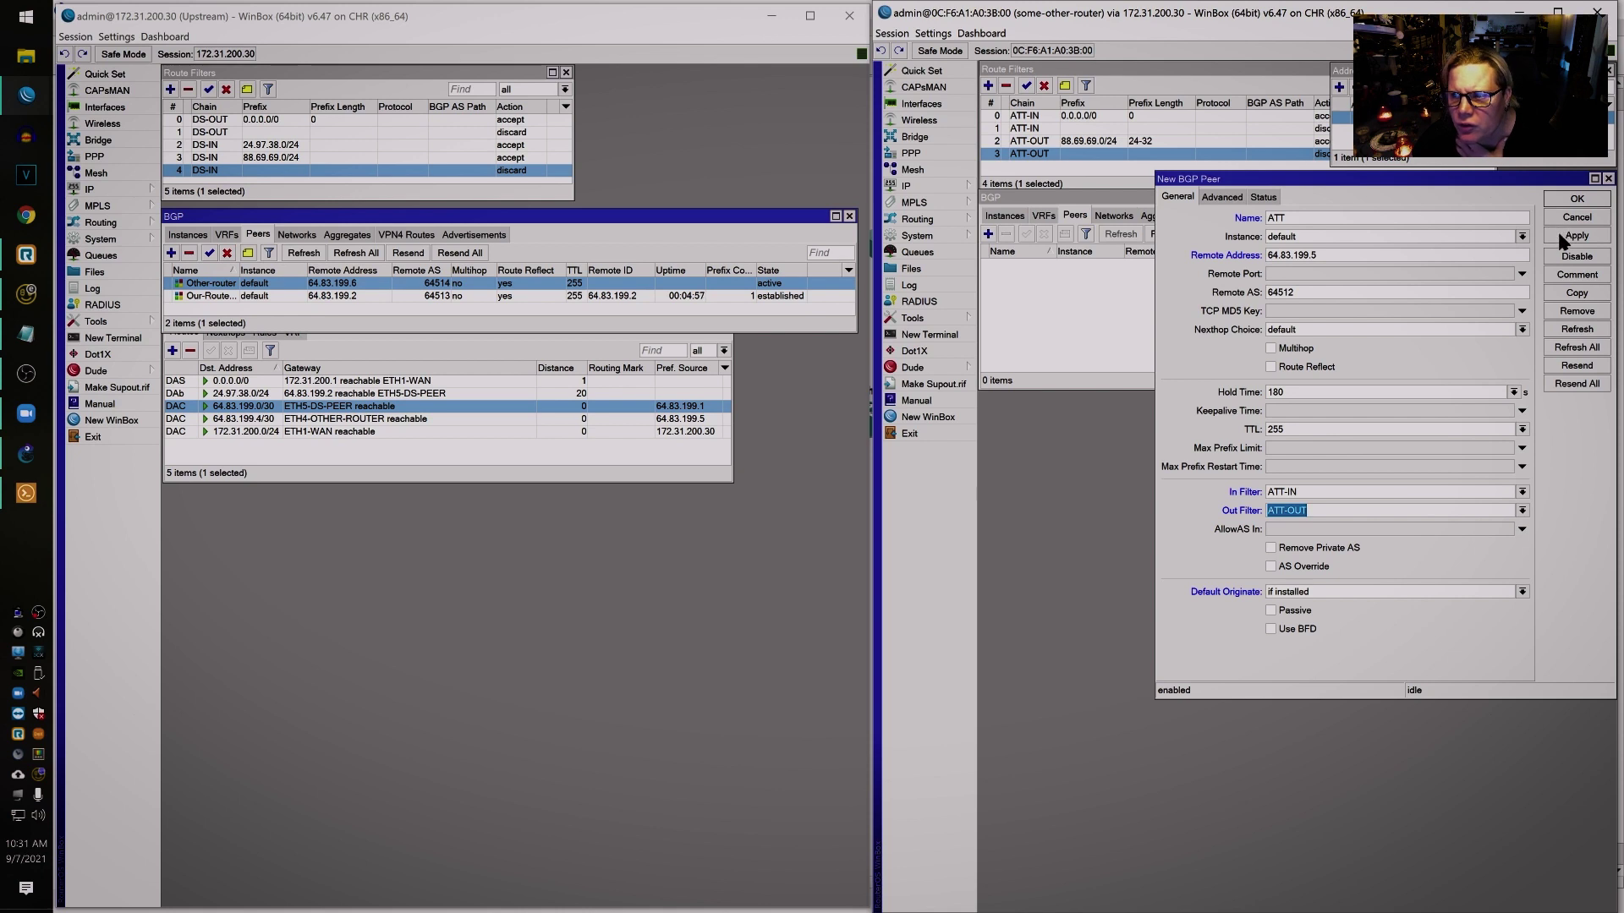
pyautogui.click(1576, 197)
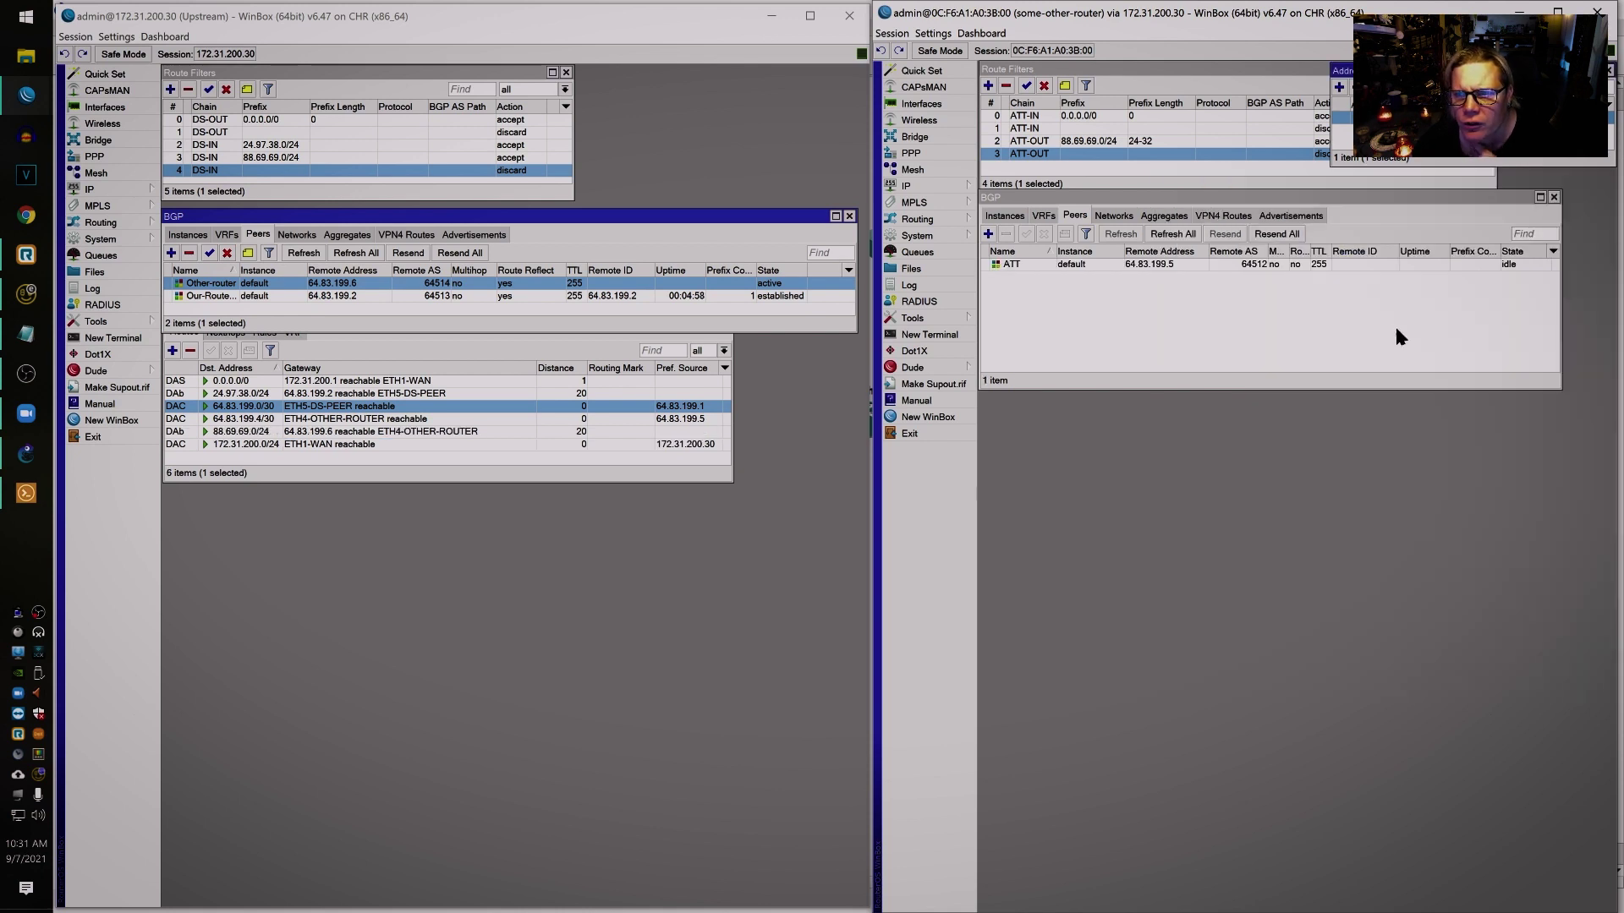
# - Examine the ATT peer's connection status and the BGP-learned 88.69.69.0/24 and 24.97.38.0/24 routes in Upstream's route list
pyautogui.click(1312, 265)
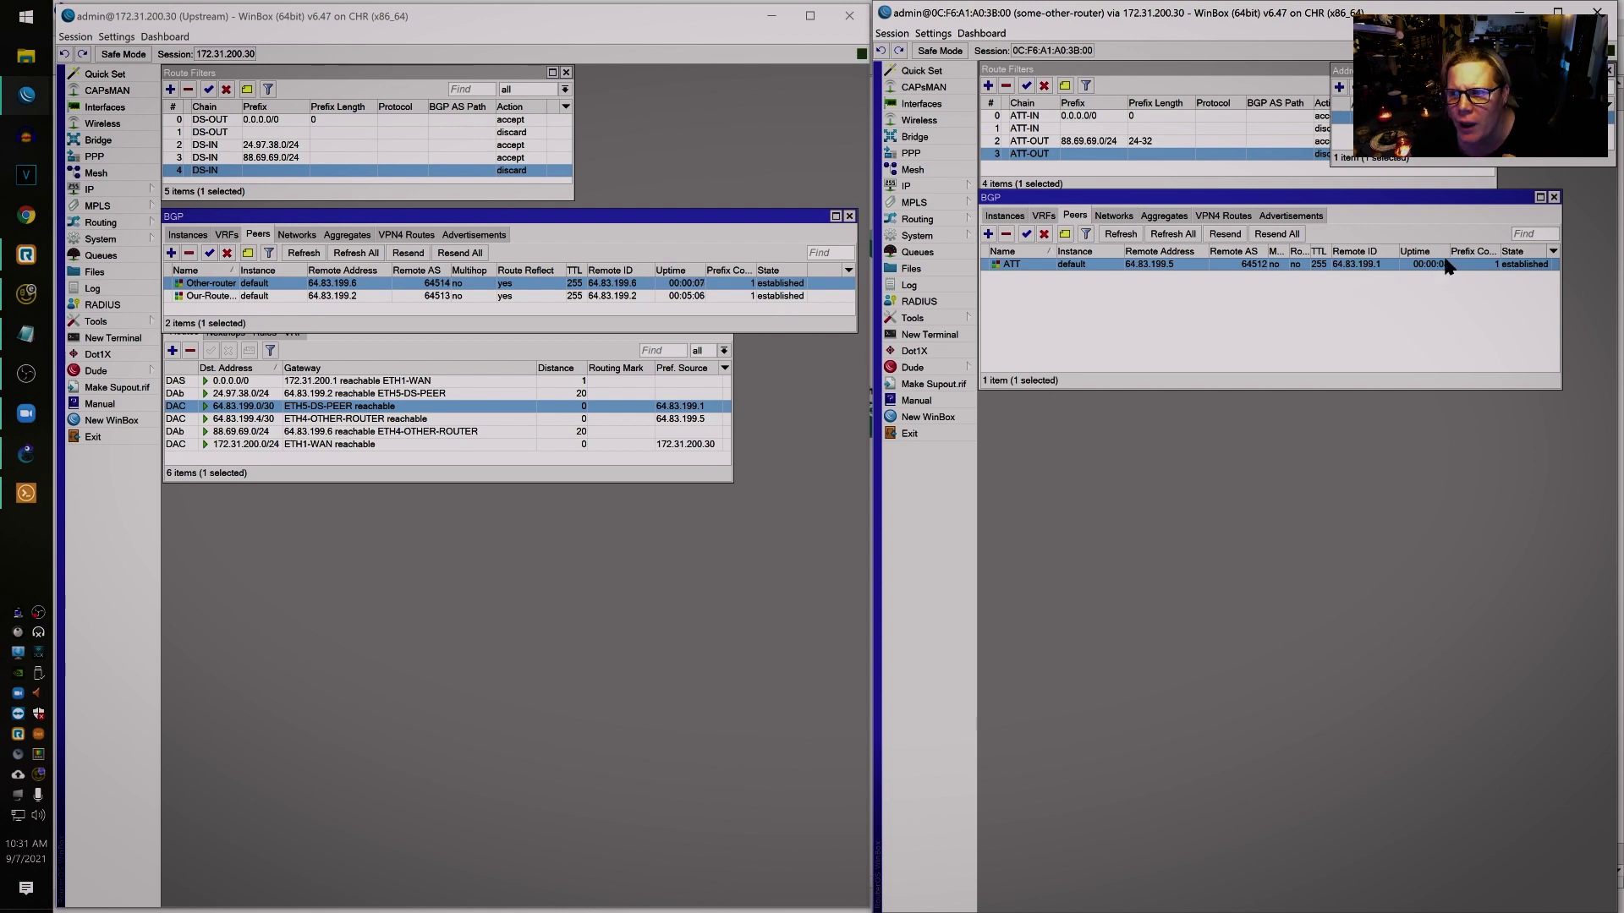
pyautogui.doubleClick(1497, 264)
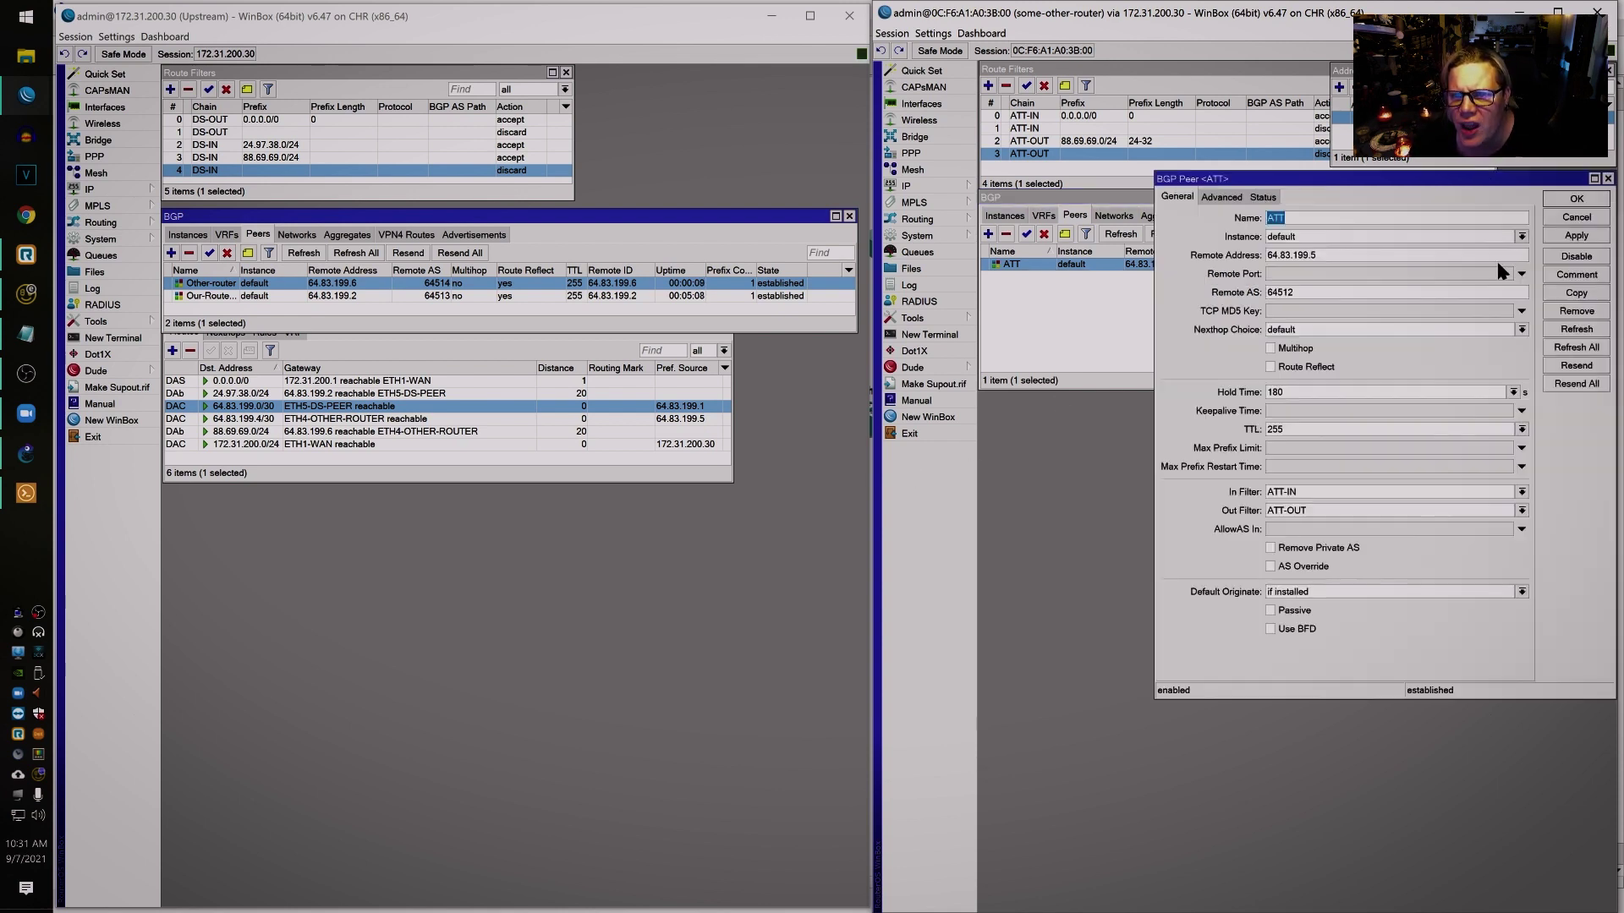
pyautogui.click(1263, 197)
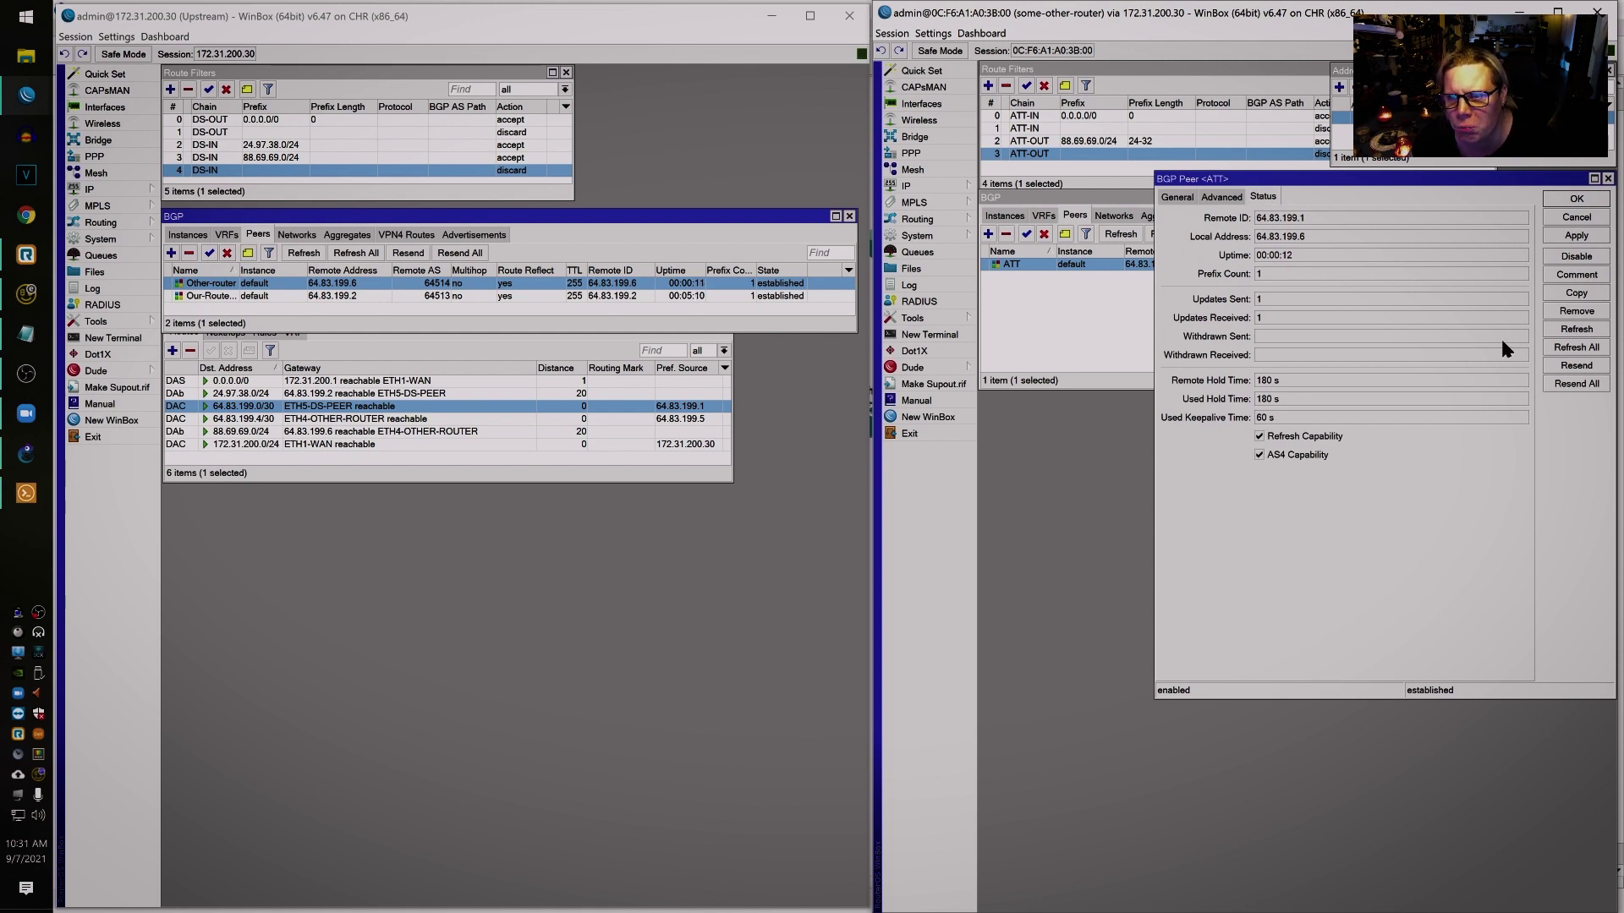
pyautogui.click(1578, 218)
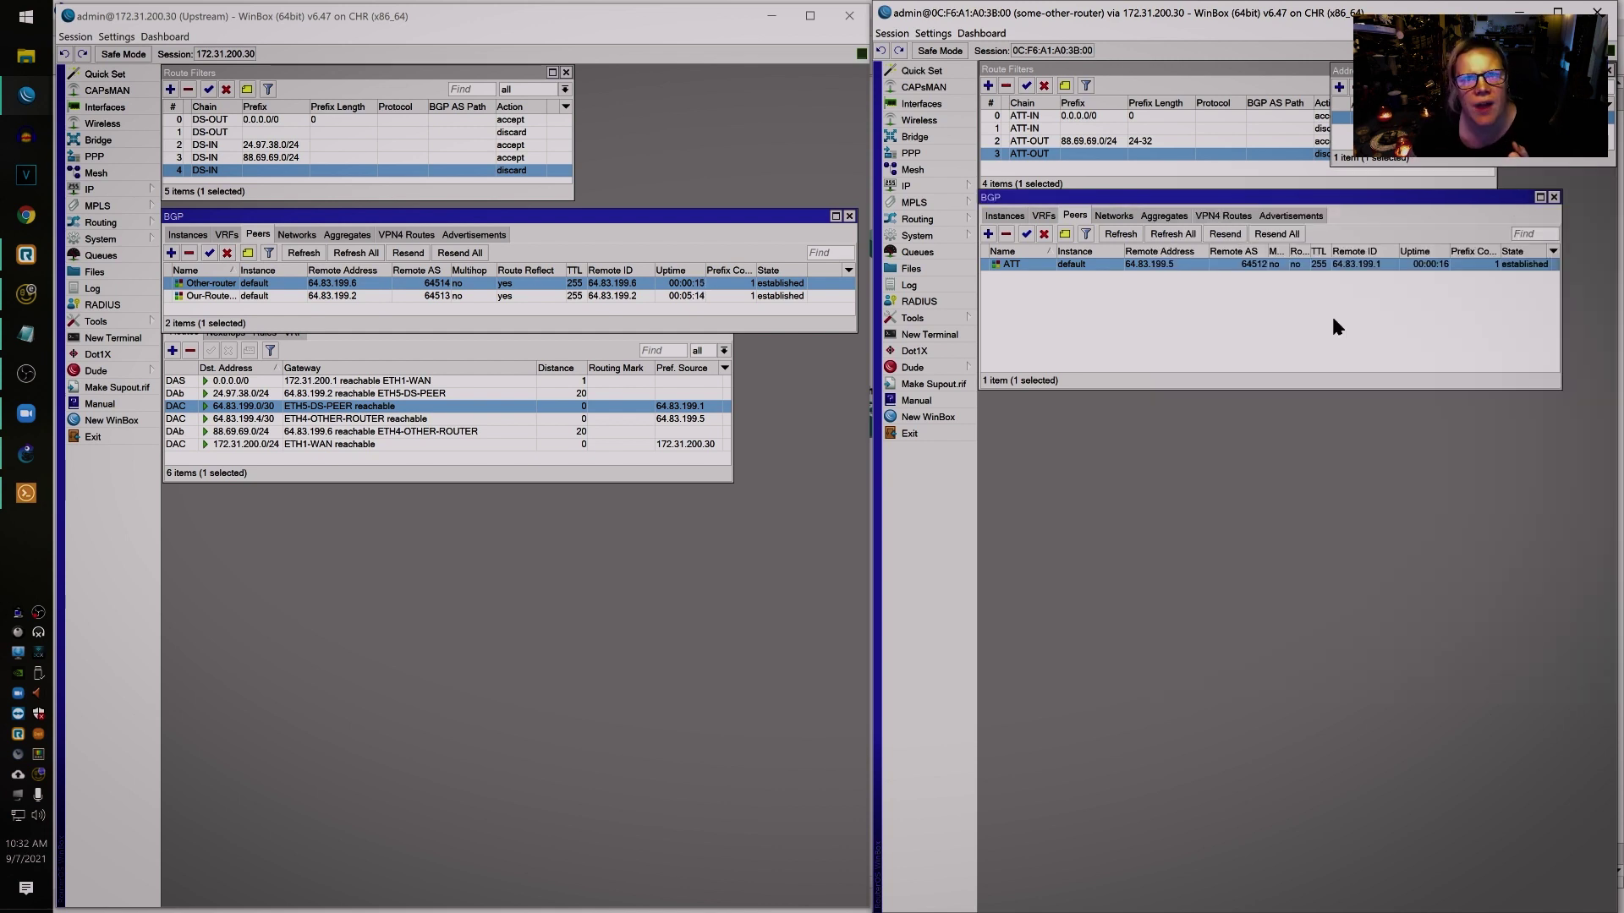
pyautogui.click(252, 432)
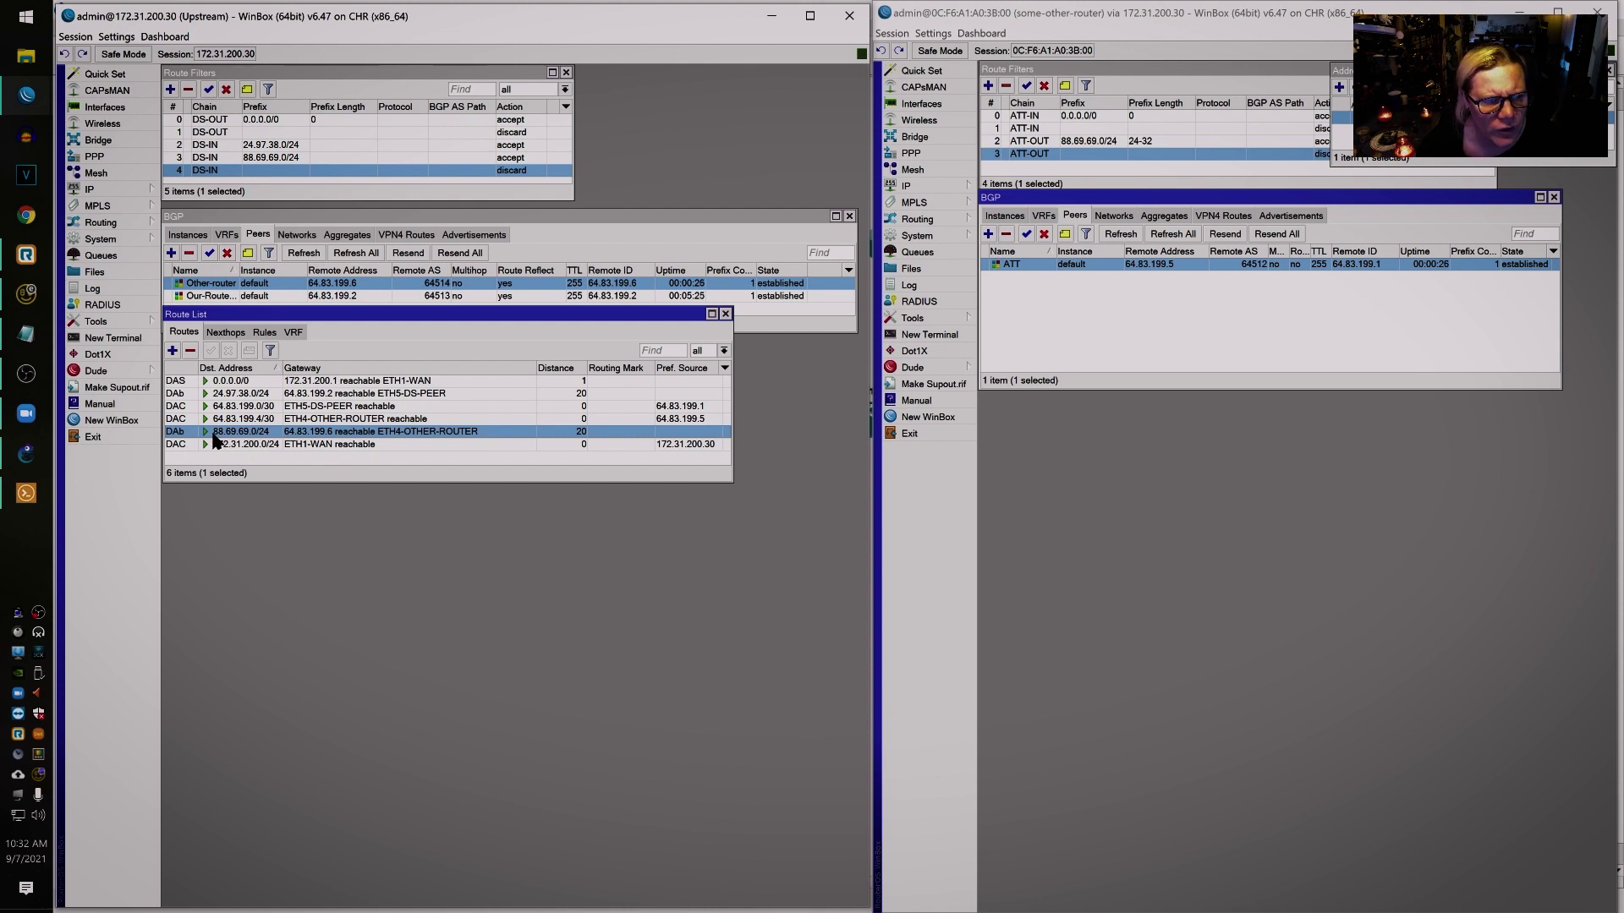
pyautogui.click(233, 394)
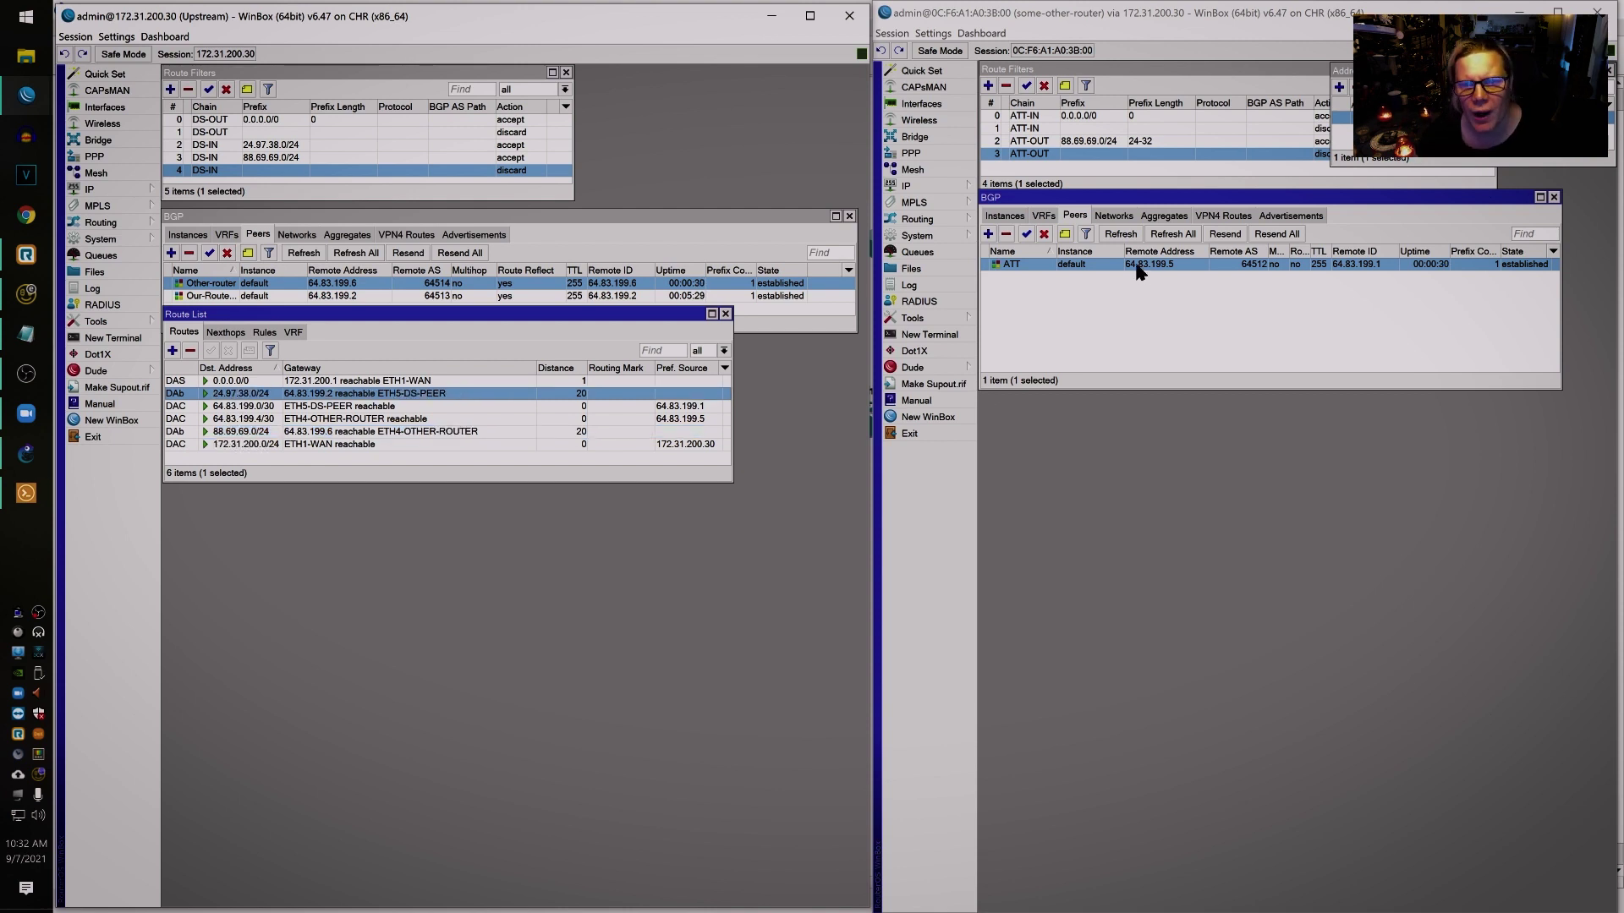
# - Disable and re-enable the ATT peer, and inspect some-other-router's route list for the routes it receives
pyautogui.click(1044, 234)
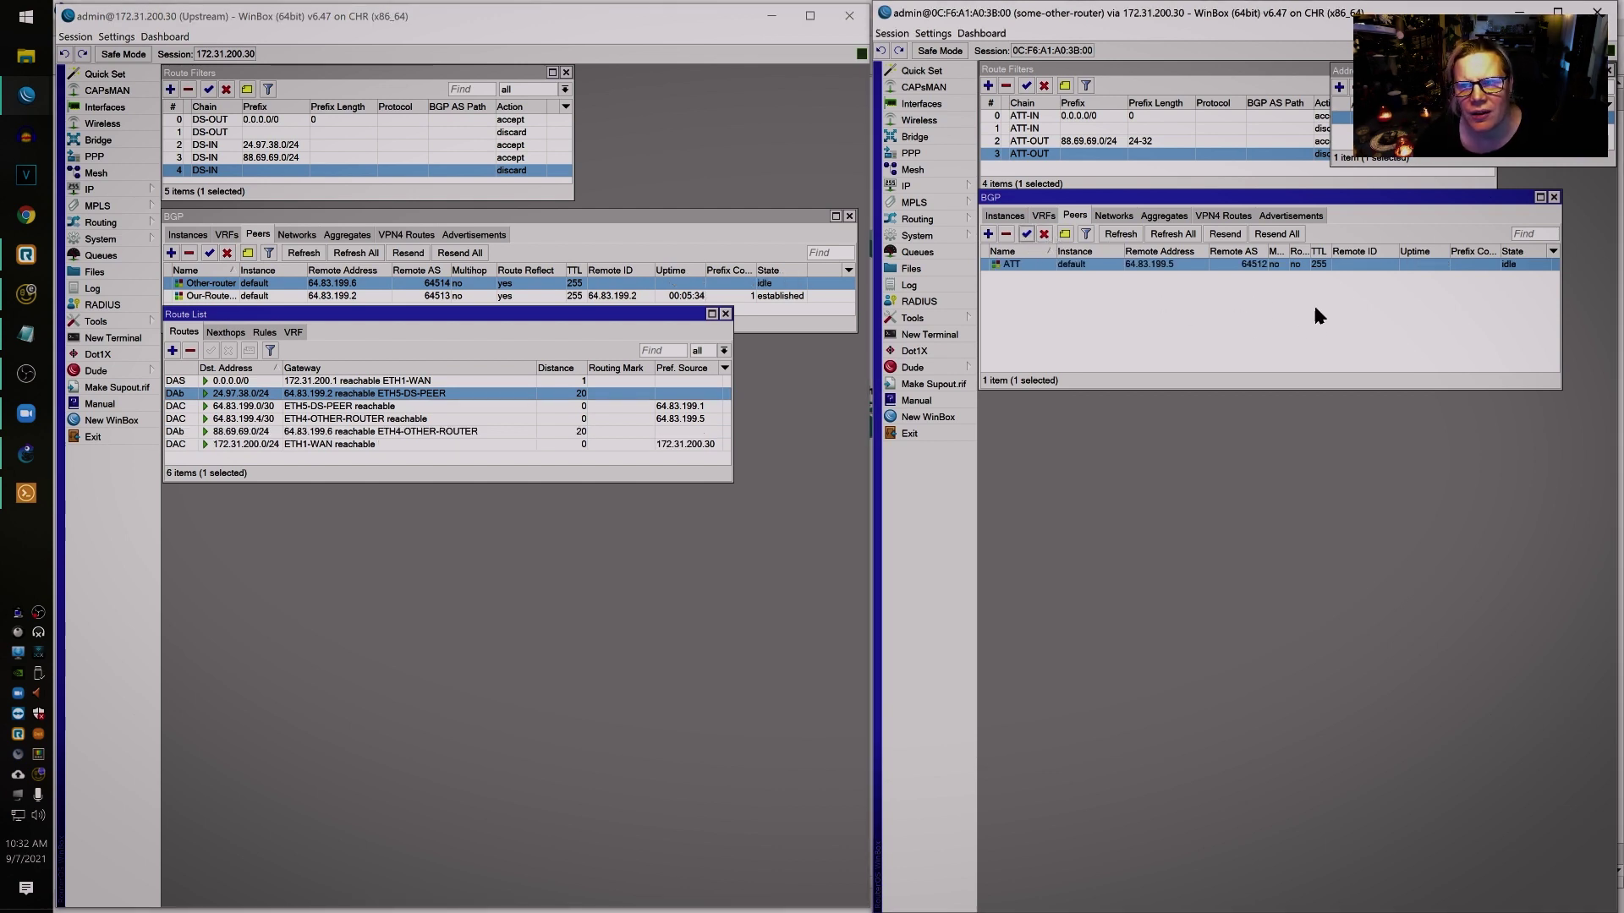
pyautogui.click(959, 219)
pyautogui.click(951, 185)
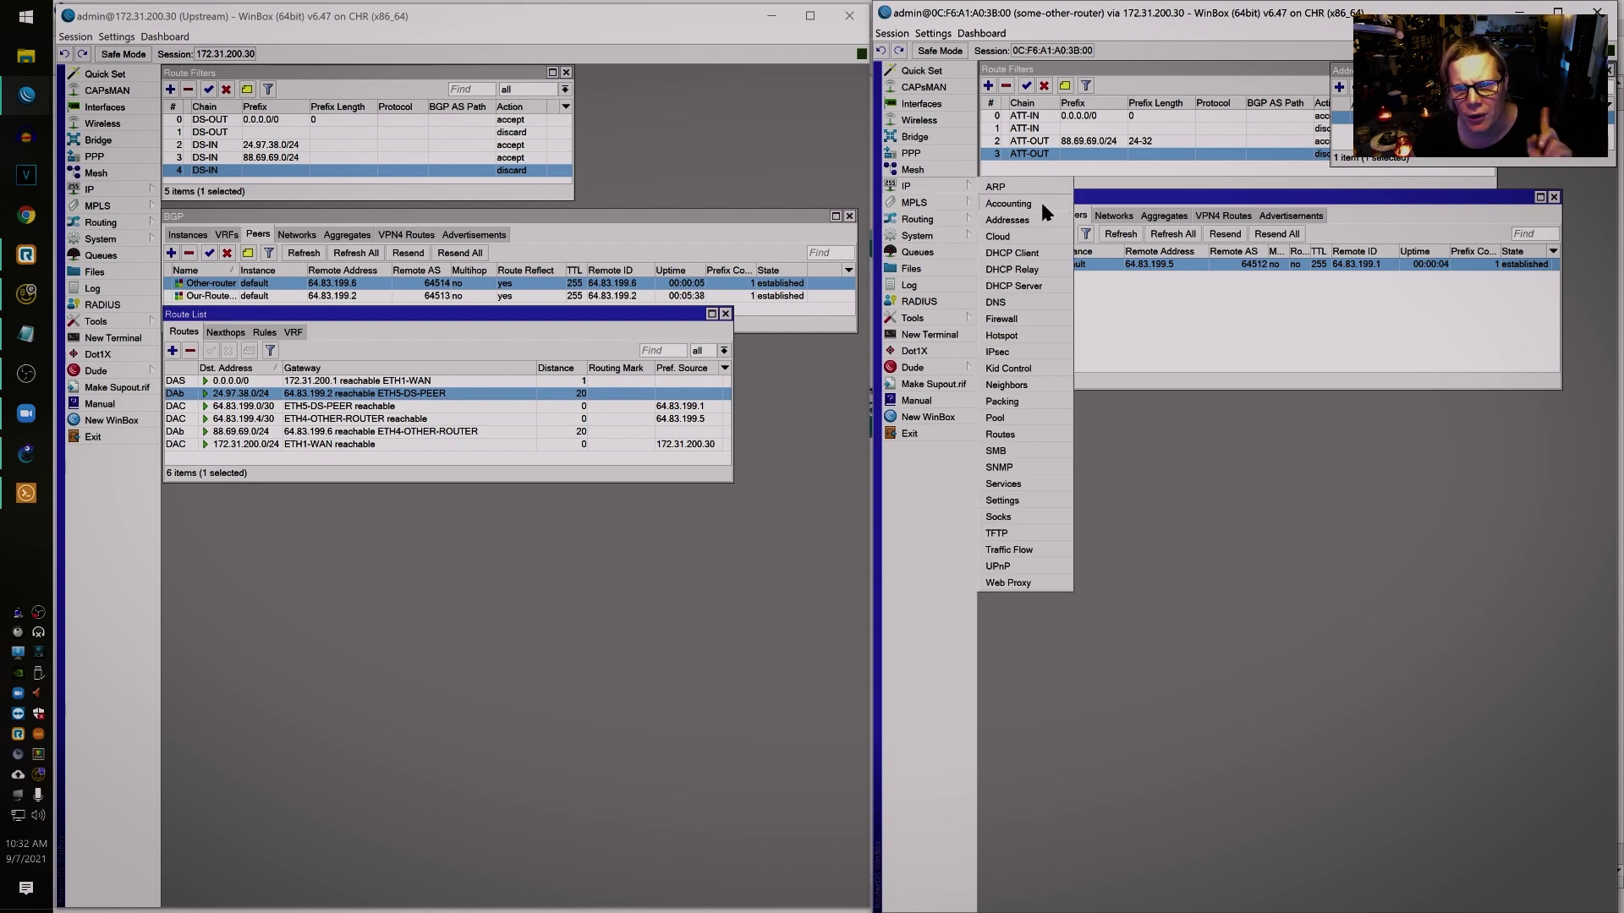
pyautogui.click(1006, 435)
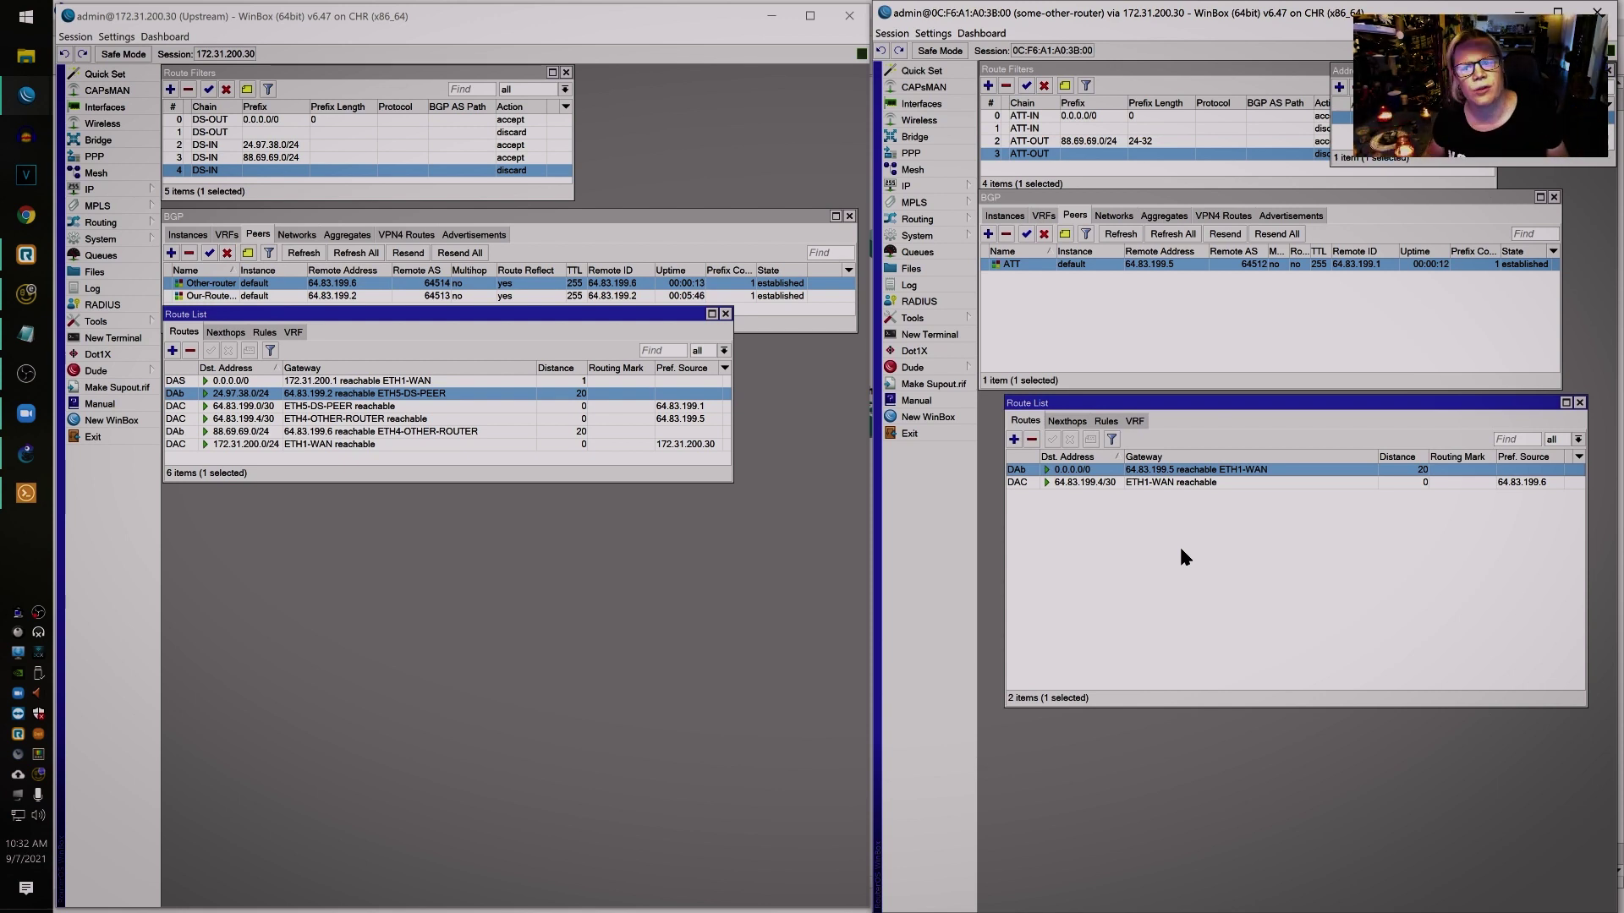
pyautogui.click(1579, 402)
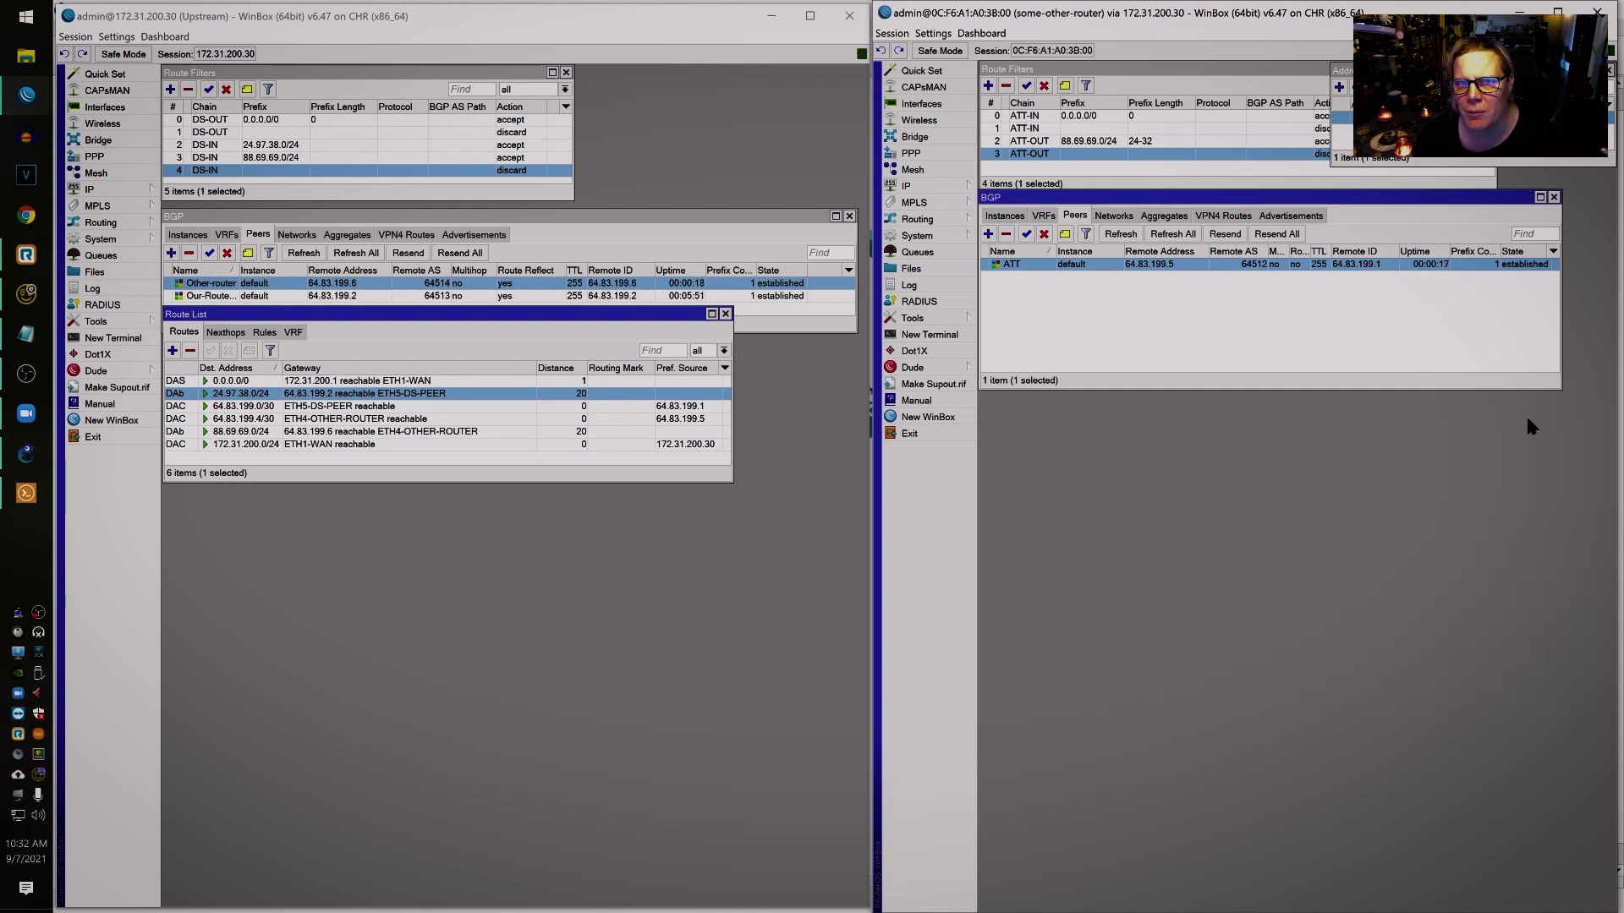